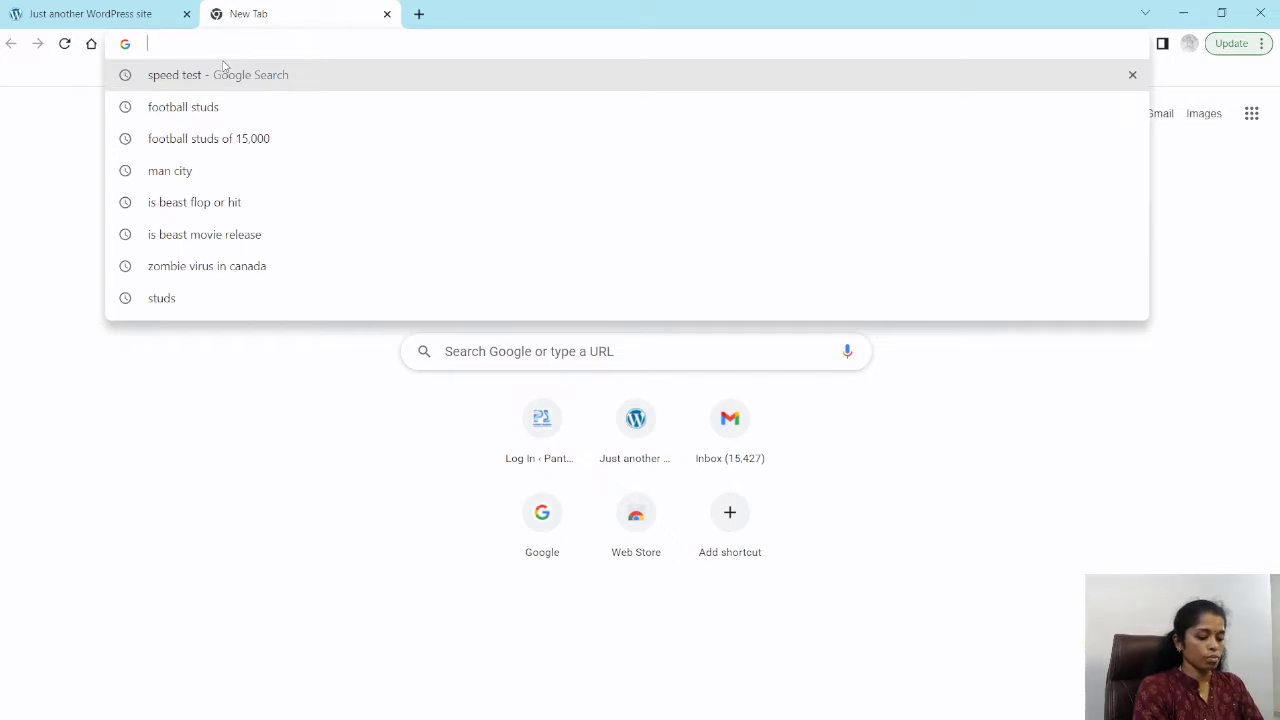
# Step: Open the site's admin address livewithsobana.in/wp-admin in the new browser tab
pyautogui.write('lear')
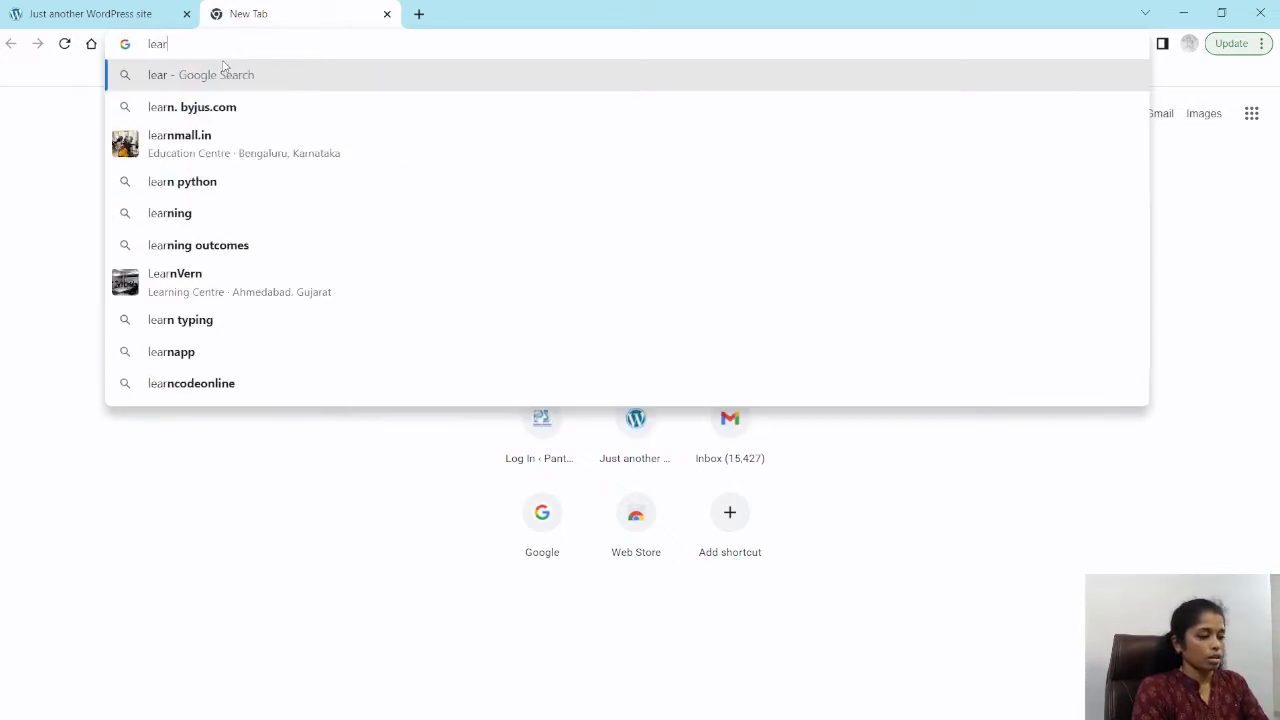
pyautogui.press('BackSpace')
pyautogui.press('BackSpace')
pyautogui.press('BackSpace')
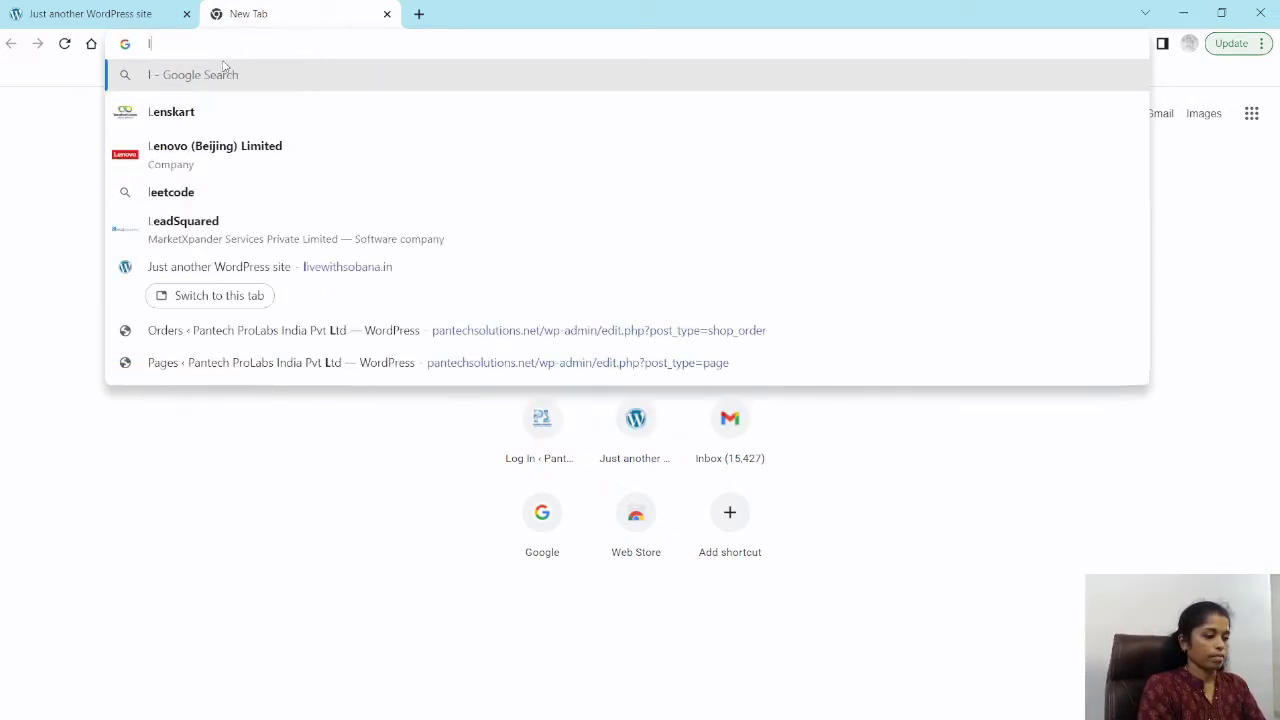
pyautogui.write('ive')
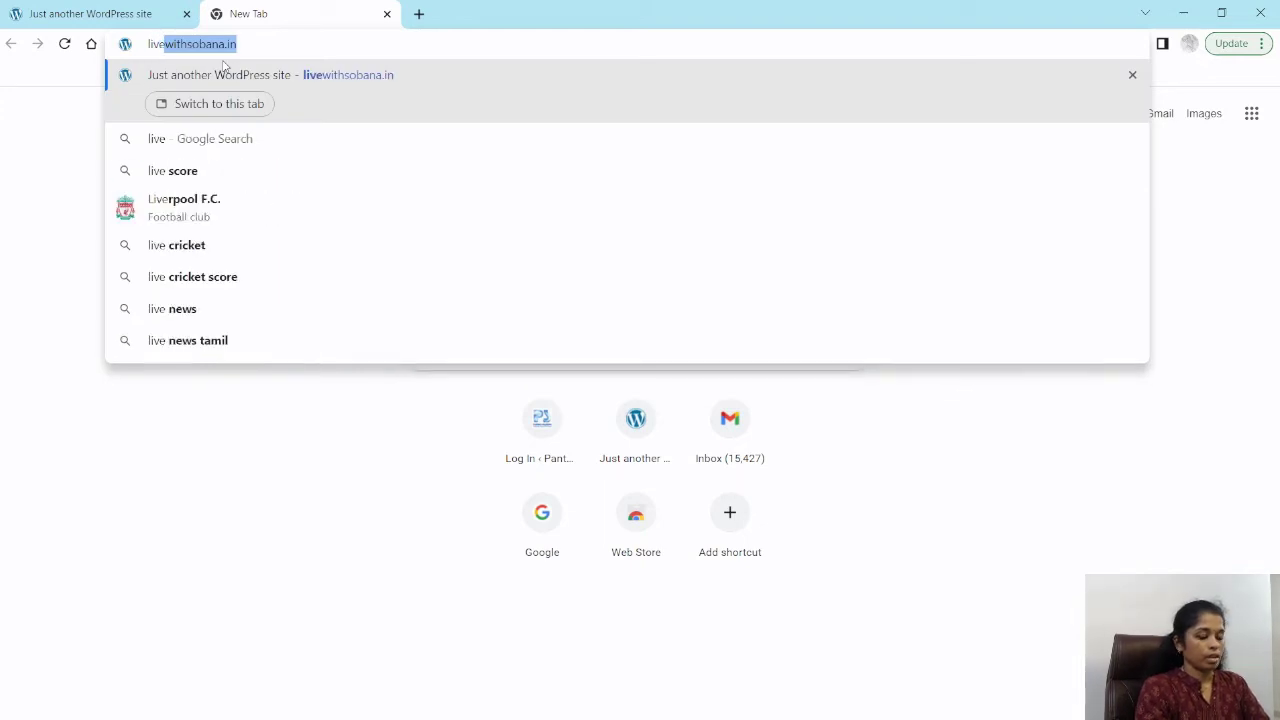
pyautogui.press('Right')
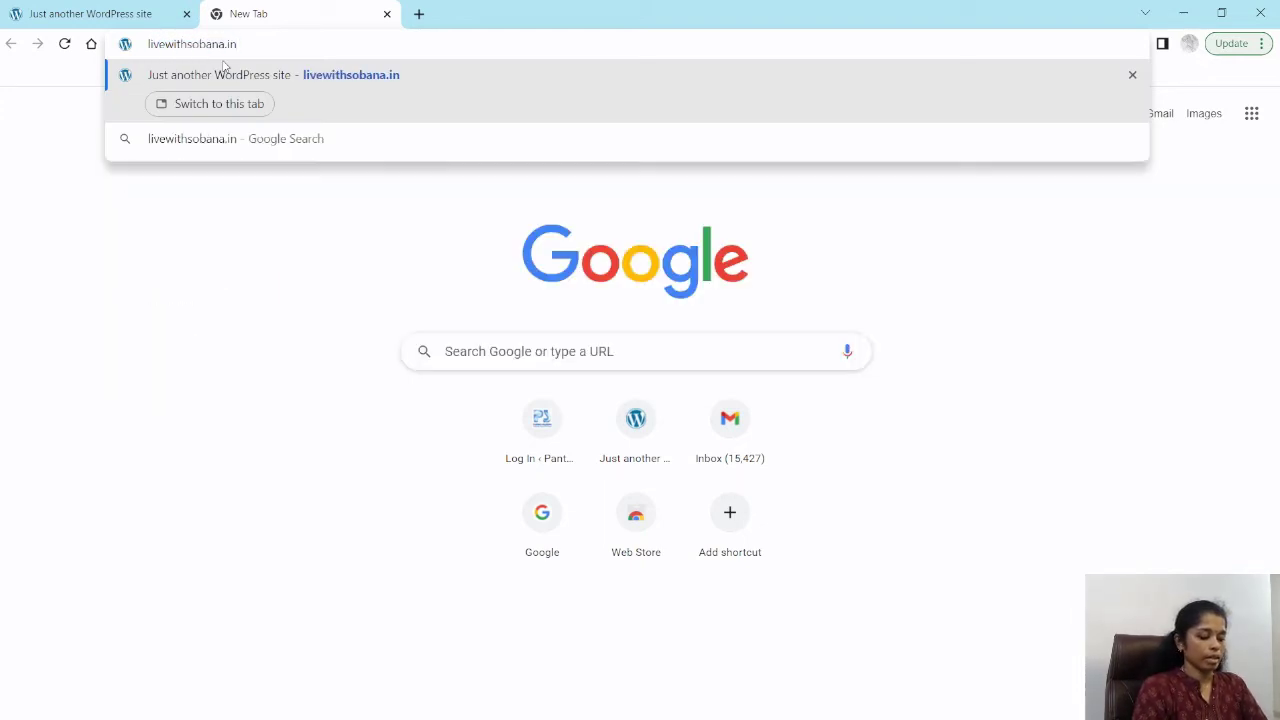
pyautogui.write('/wp')
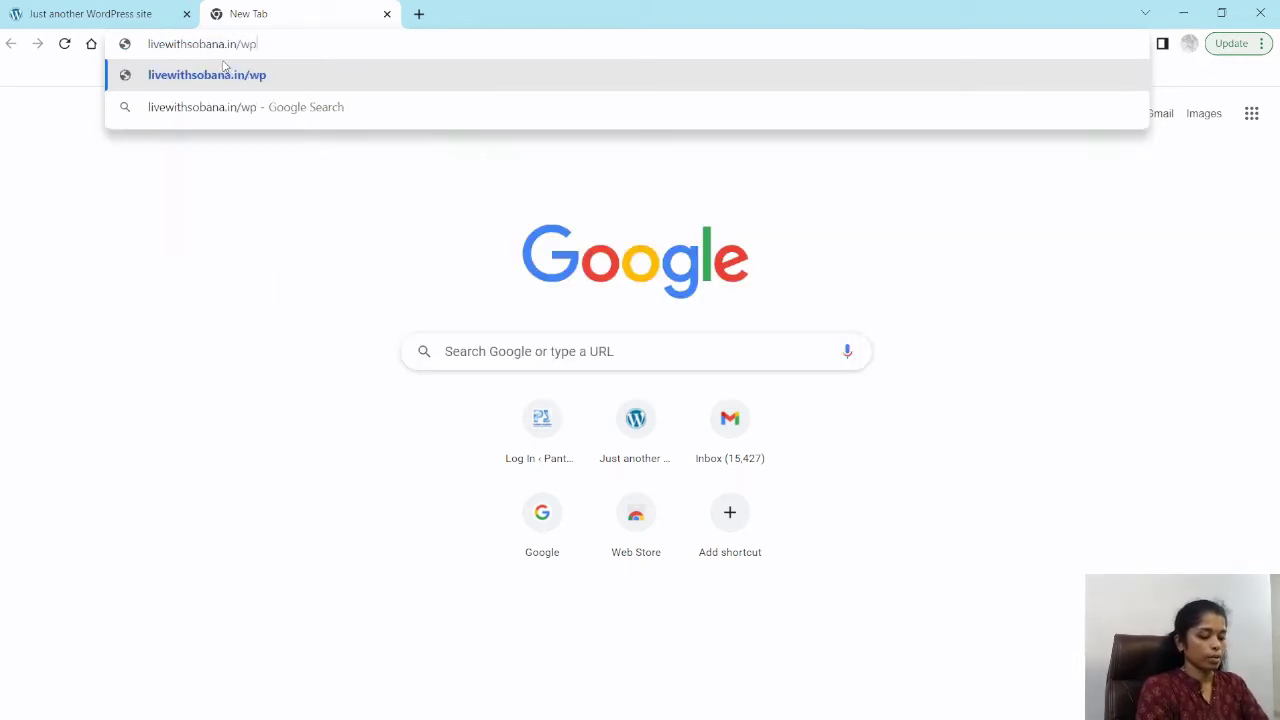
pyautogui.write('-admin')
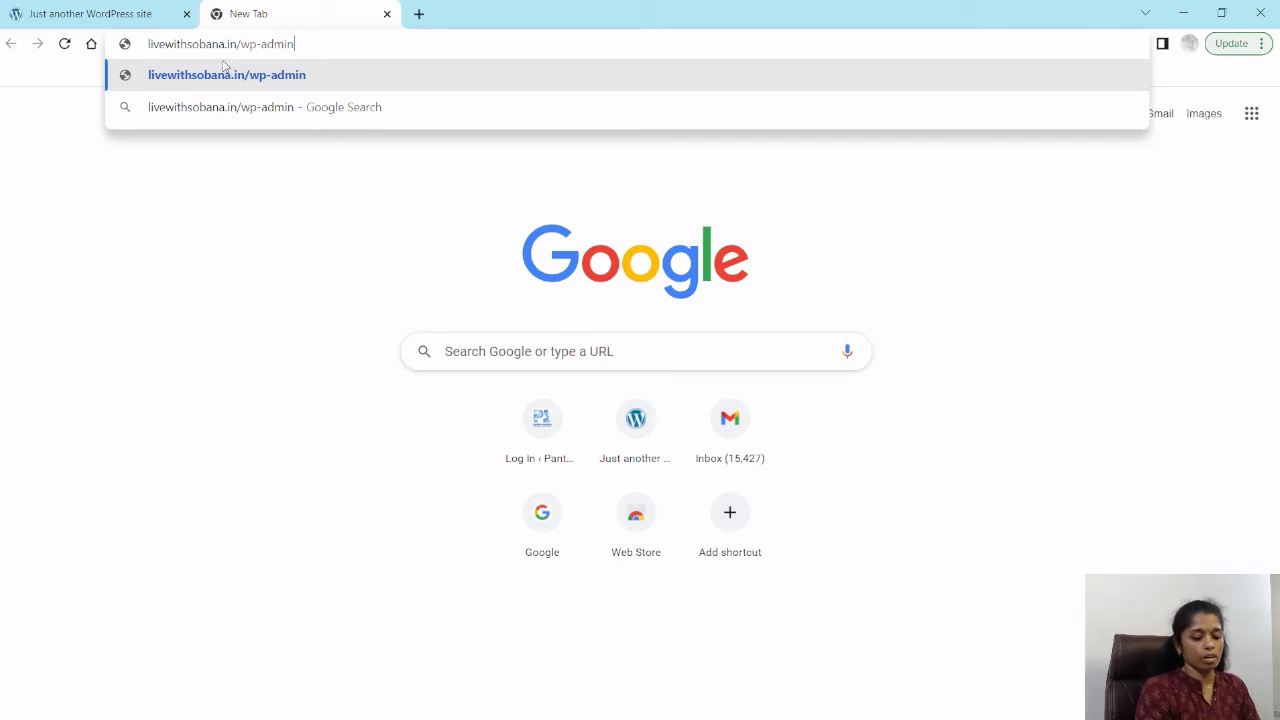
pyautogui.press('Return')
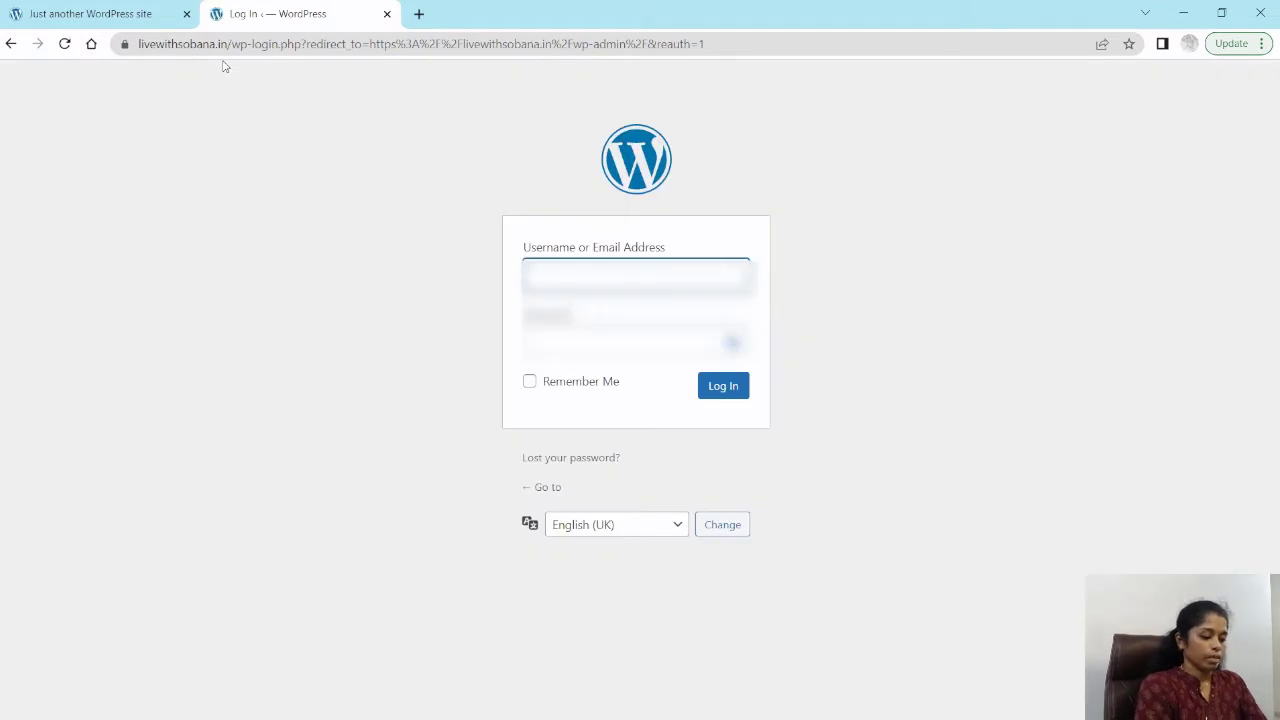
# Step: Log in to WordPress with the admin username and account password
pyautogui.write('sobana')
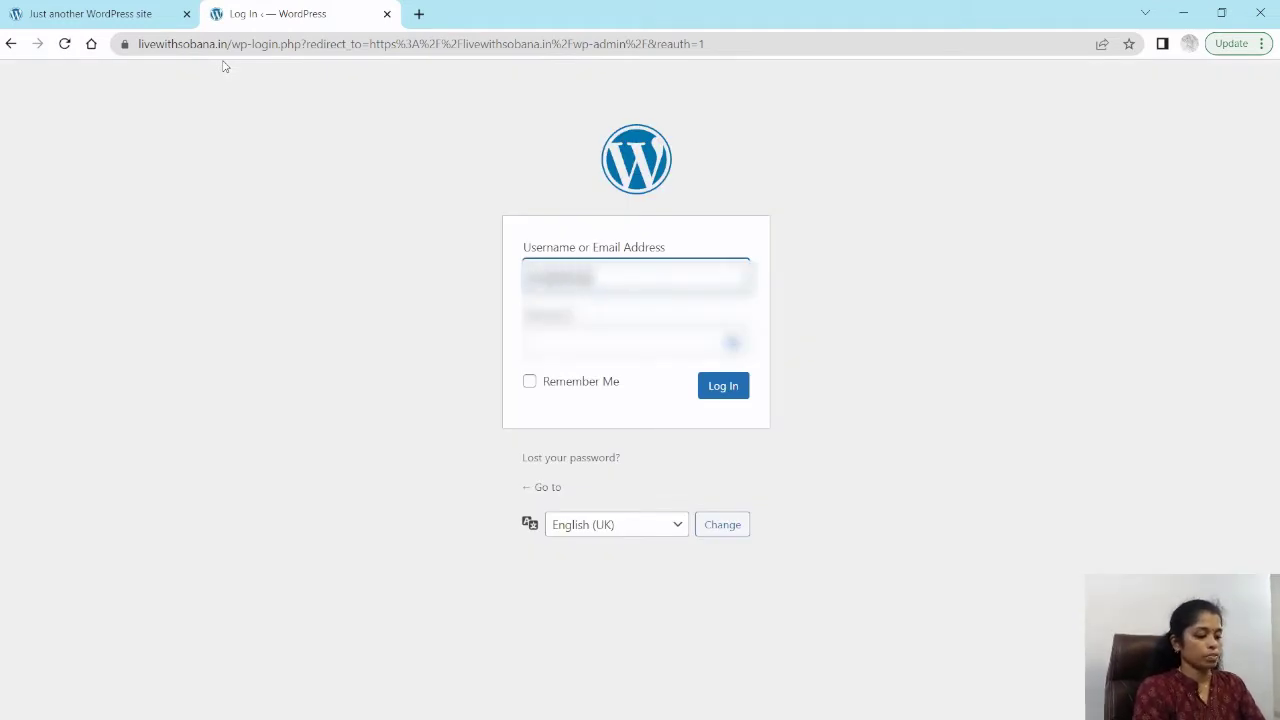
pyautogui.press('Tab')
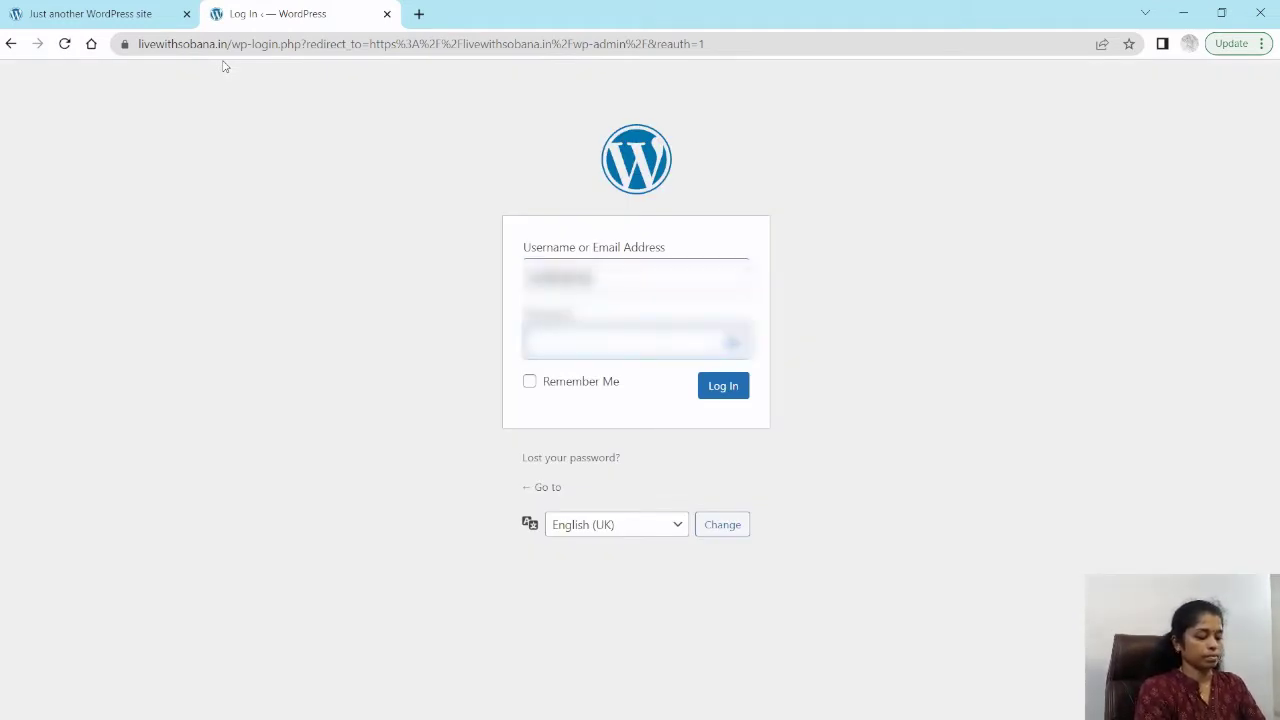
pyautogui.write('********')
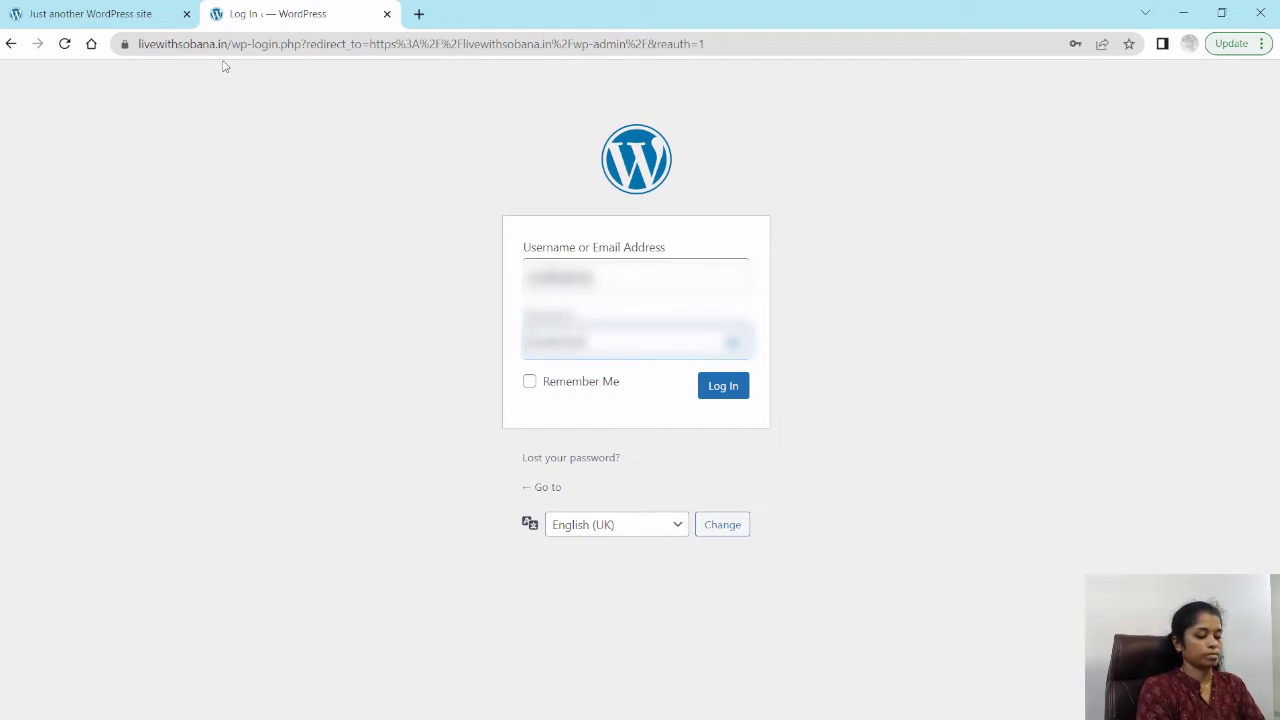
pyautogui.write('***')
pyautogui.press('Return')
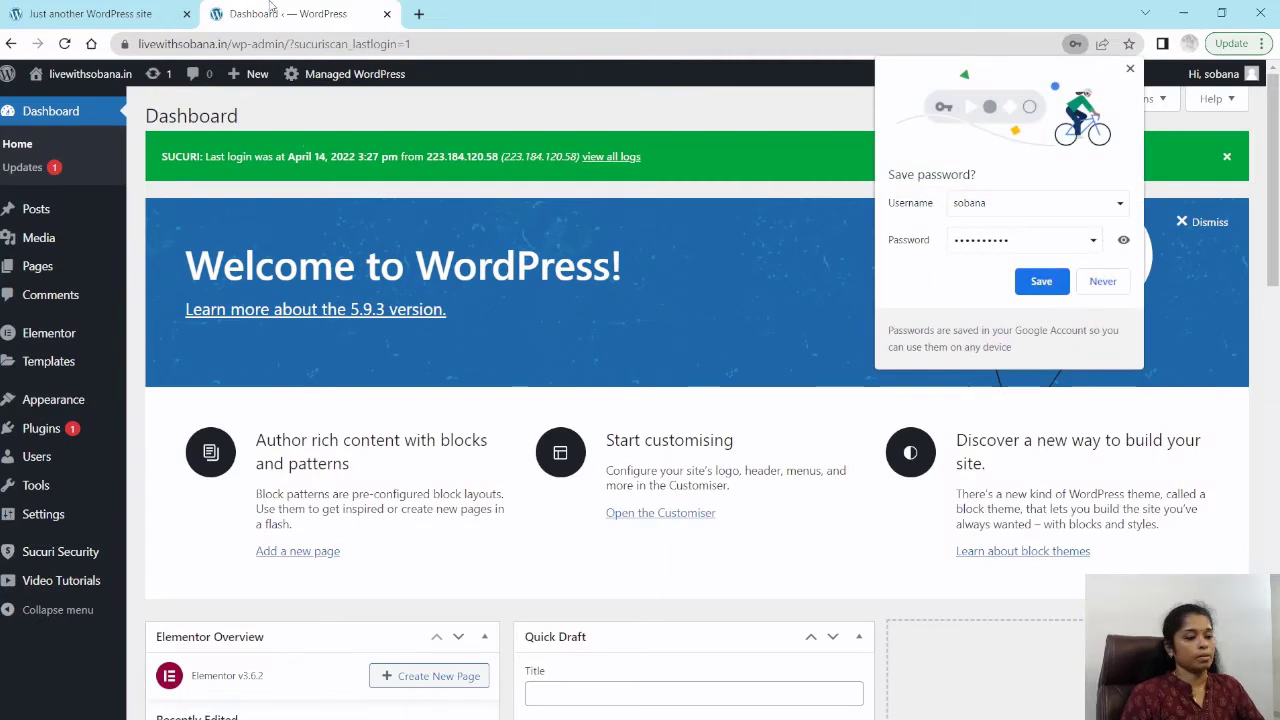
# Step: Start a new page from the Pages section and dismiss the block editor welcome guide
pyautogui.click(171, 380)
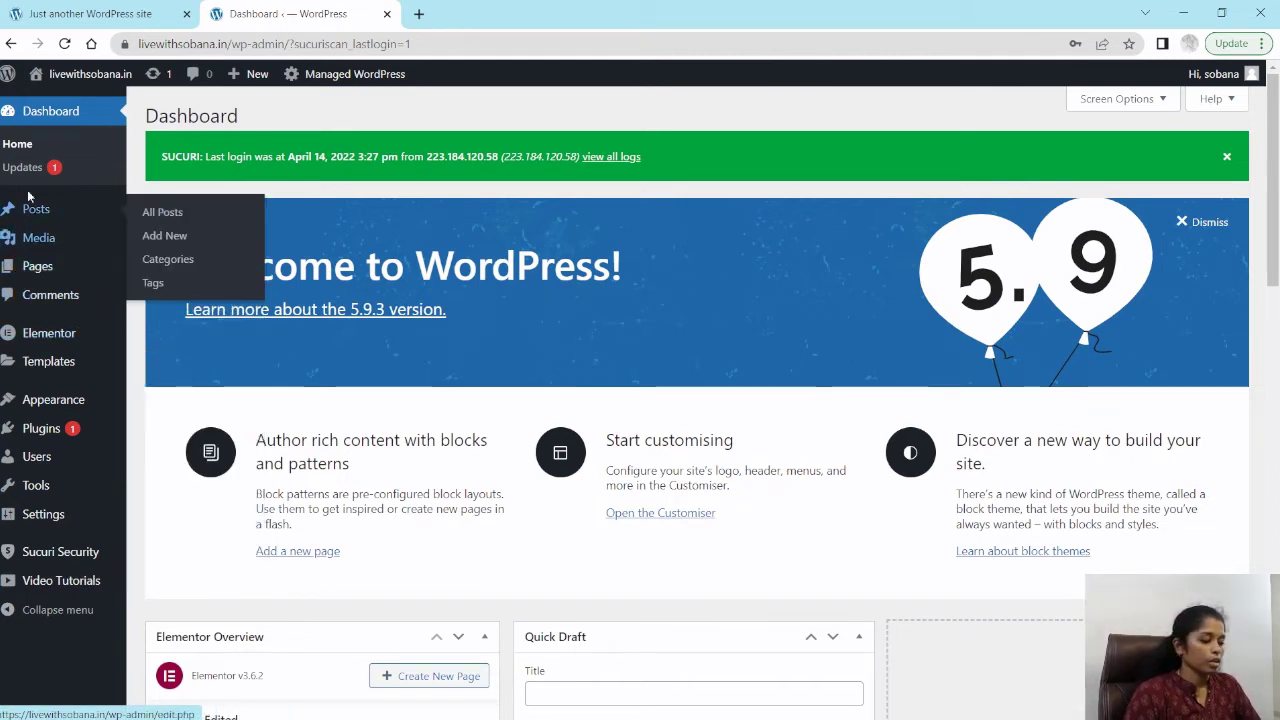
pyautogui.moveTo(27, 277)
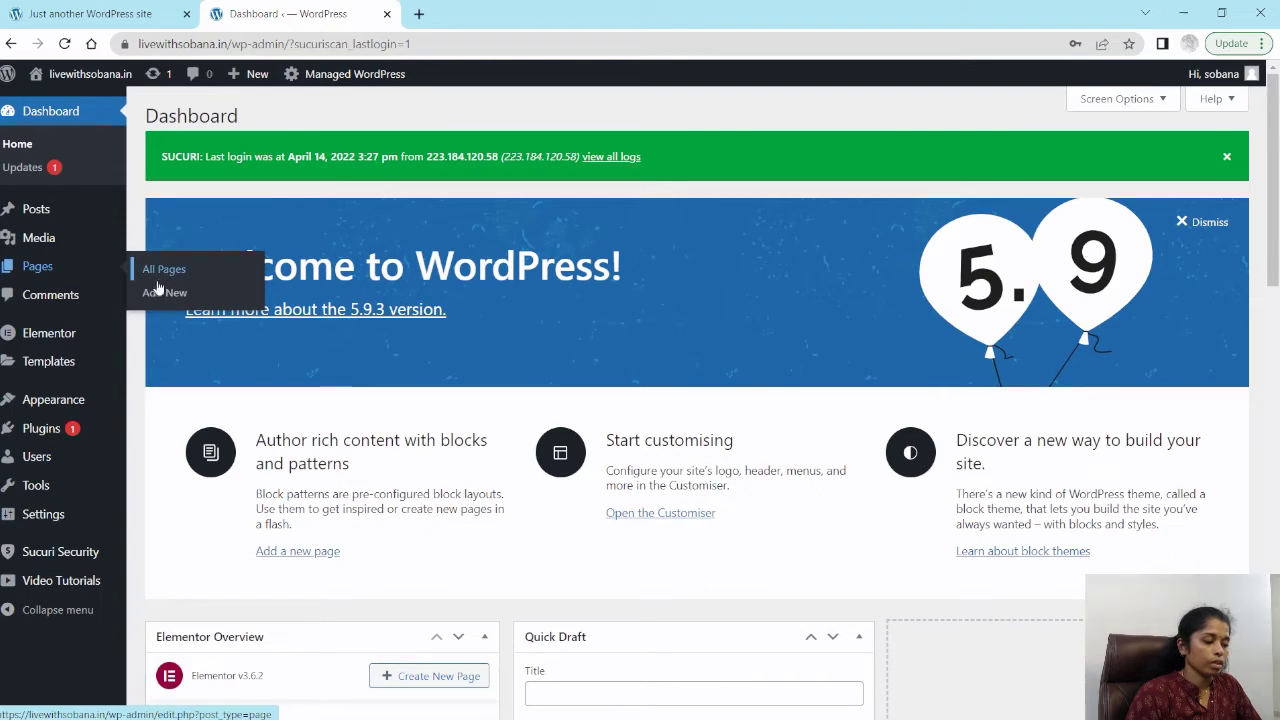
pyautogui.click(164, 292)
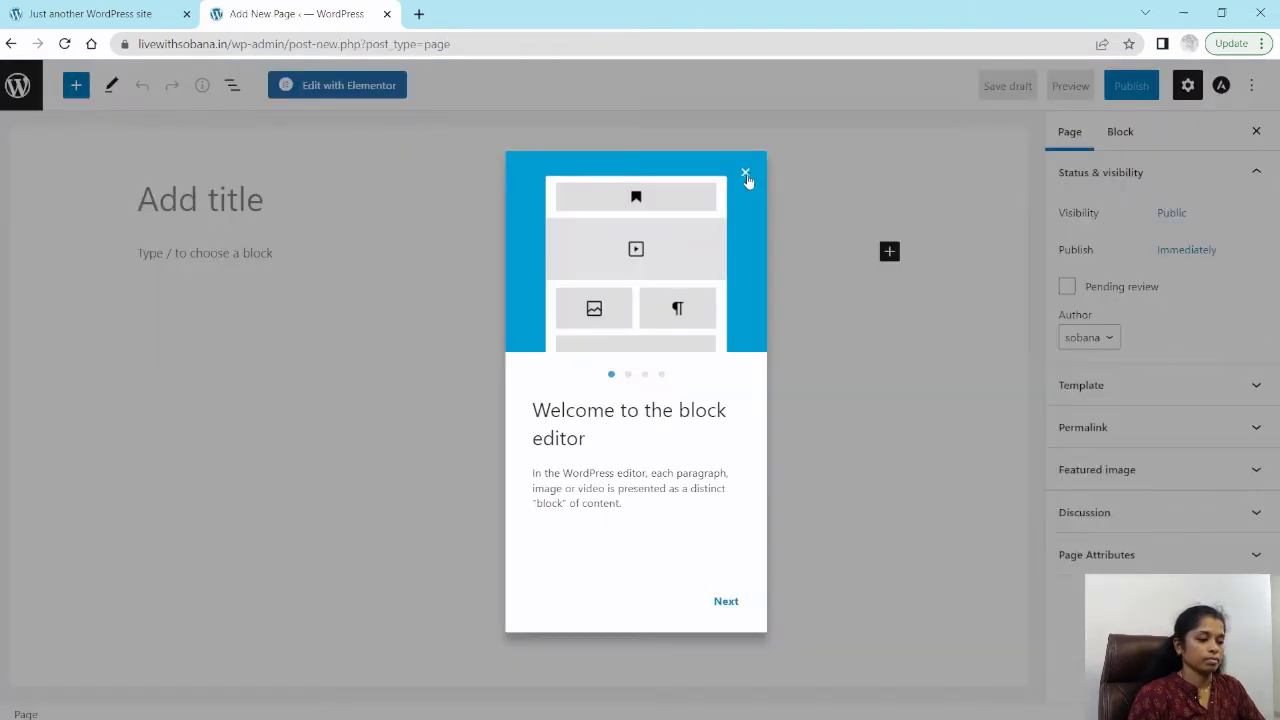
pyautogui.click(746, 176)
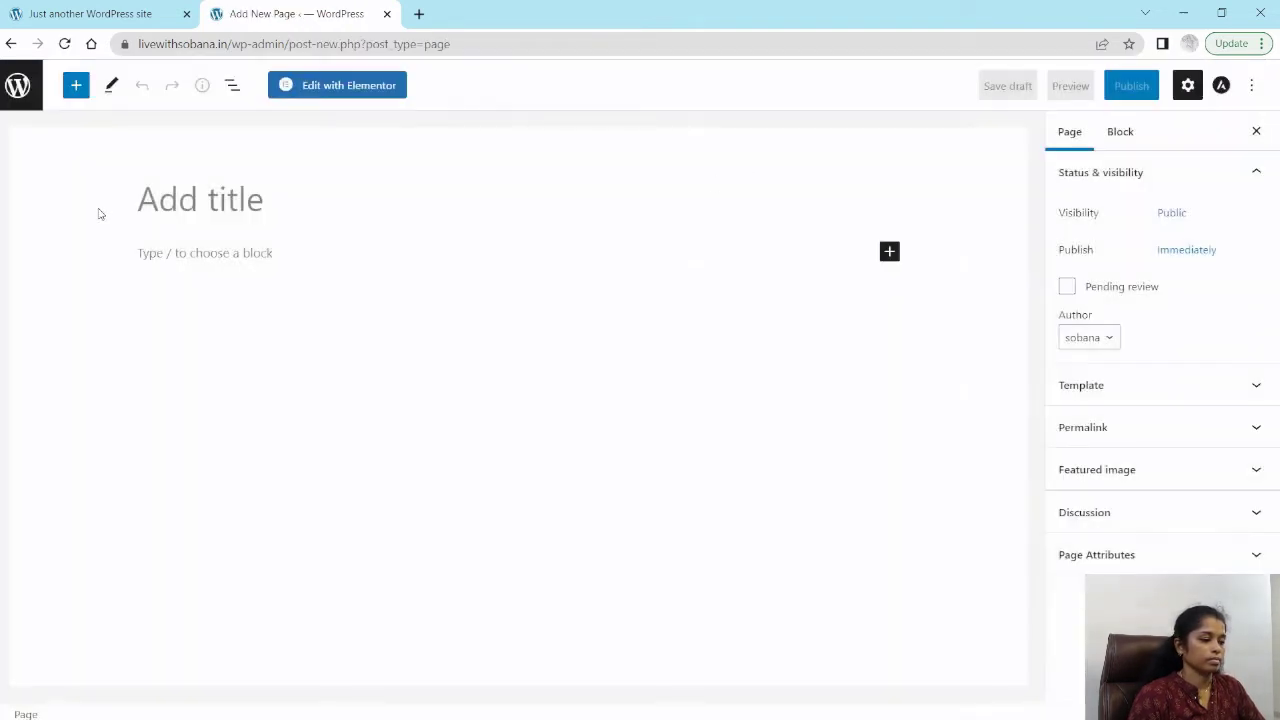
# Step: Title the page Demo Page and publish it
pyautogui.click(205, 207)
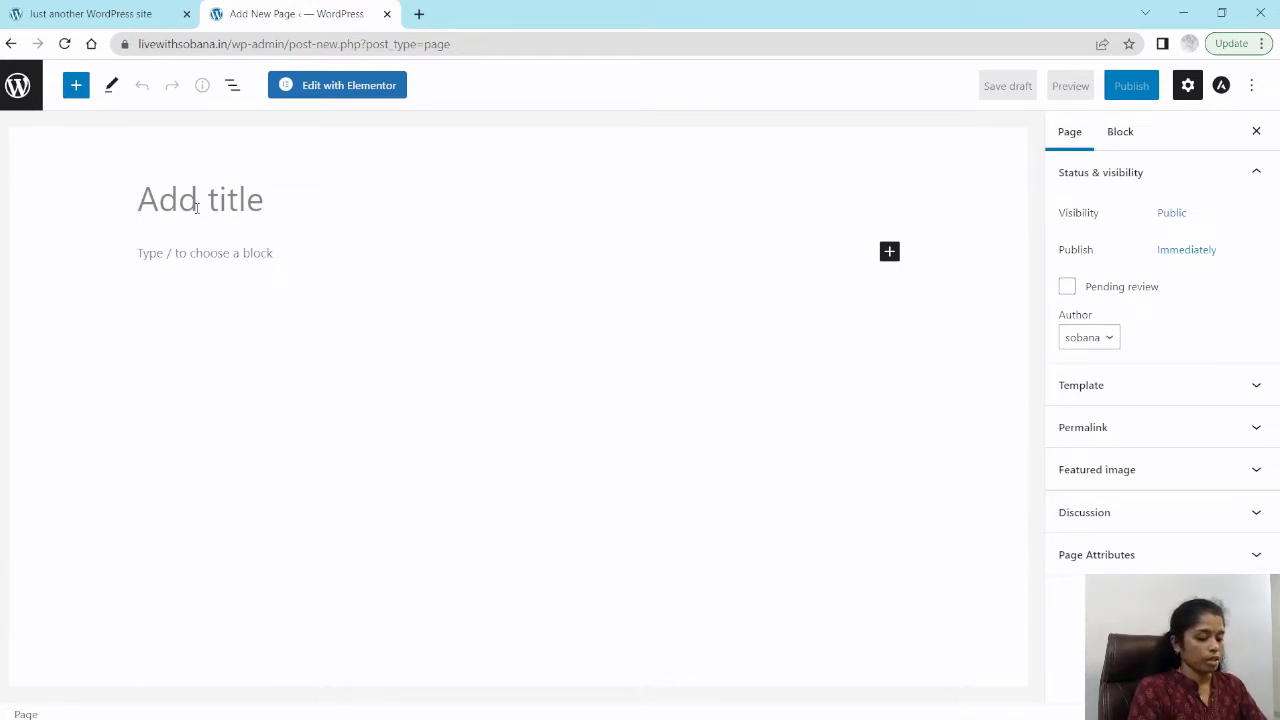
pyautogui.write('Demo Pag')
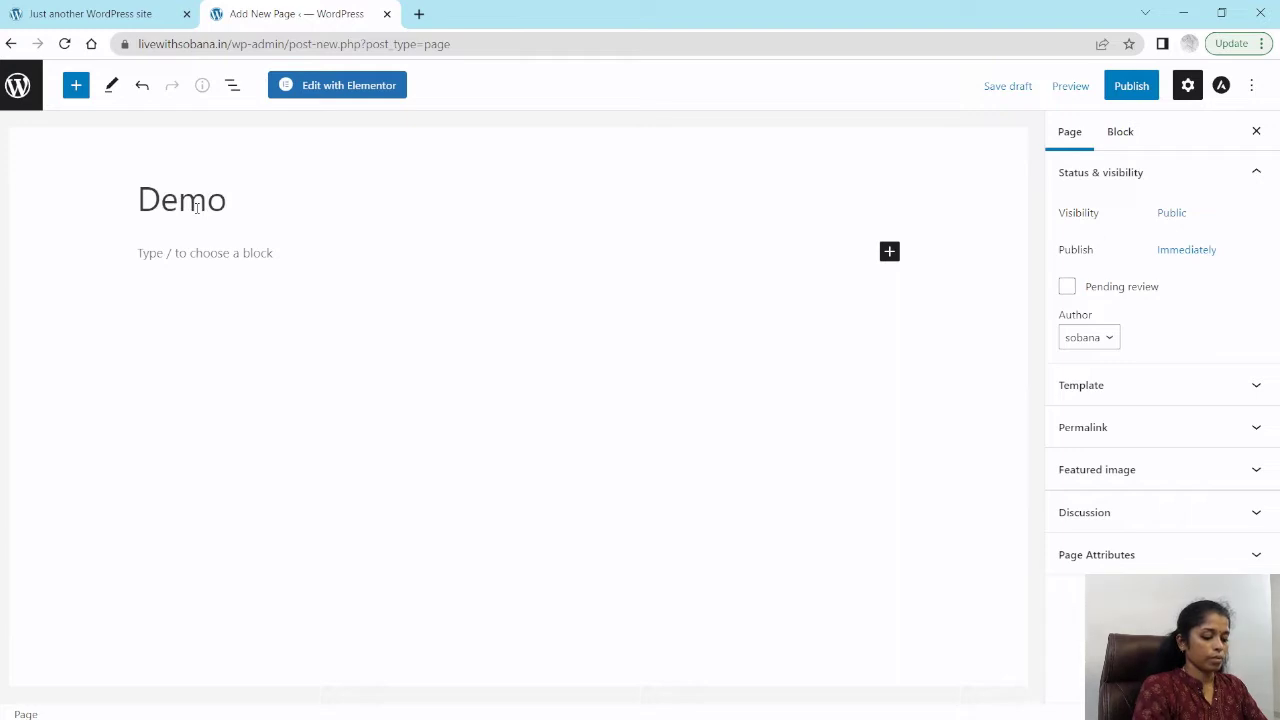
pyautogui.write('e')
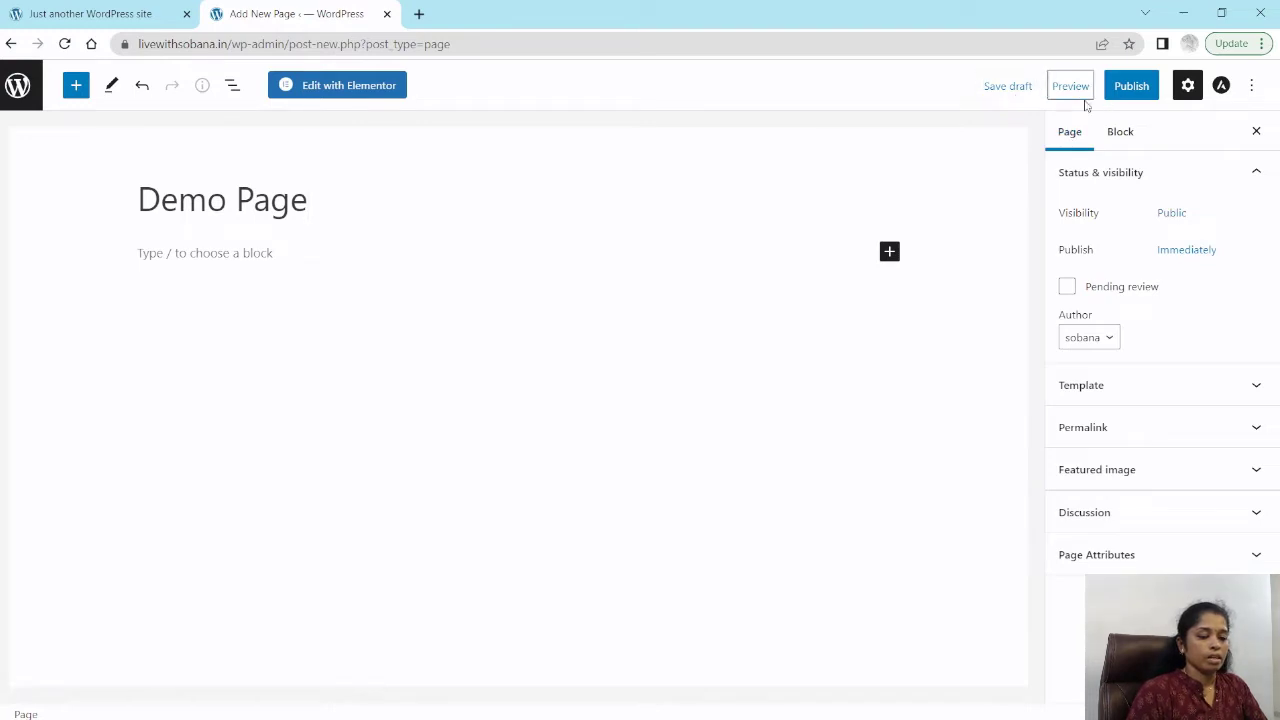
pyautogui.click(1132, 88)
pyautogui.click(1117, 89)
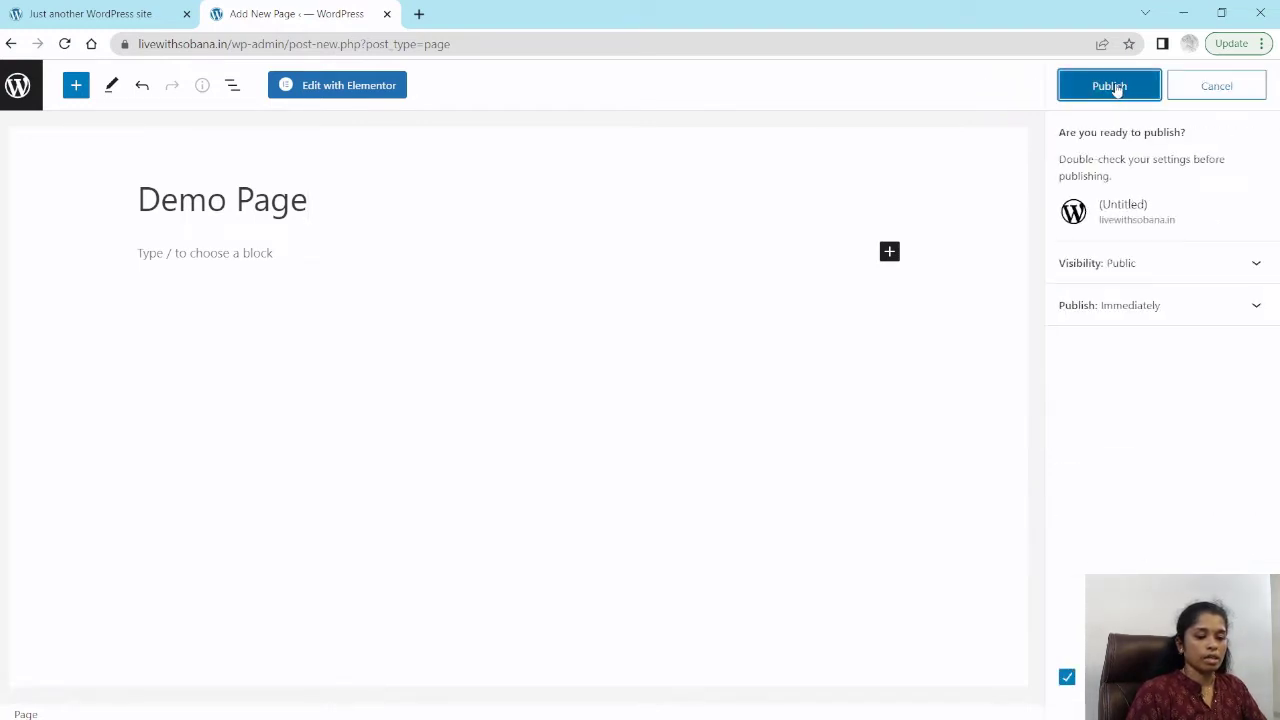
pyautogui.click(1117, 89)
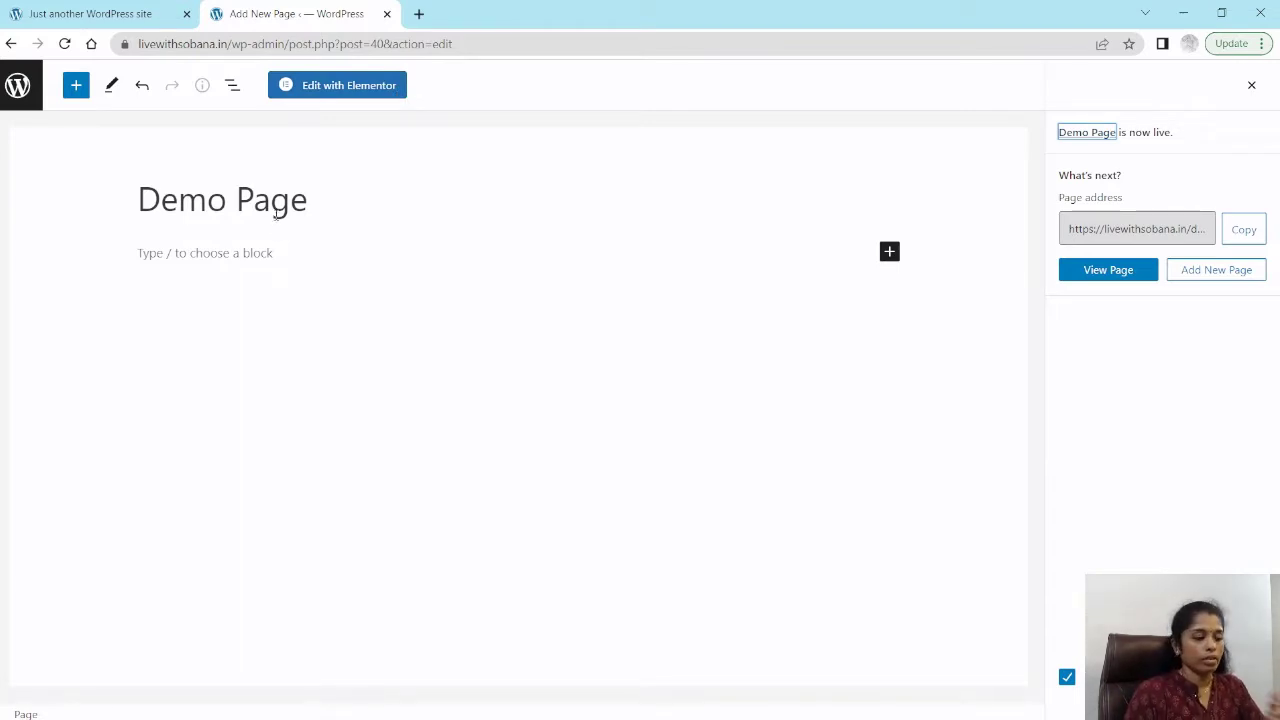
# Step: Open the page in Elementor, close the Navigator, and add a new single-column section
pyautogui.click(348, 88)
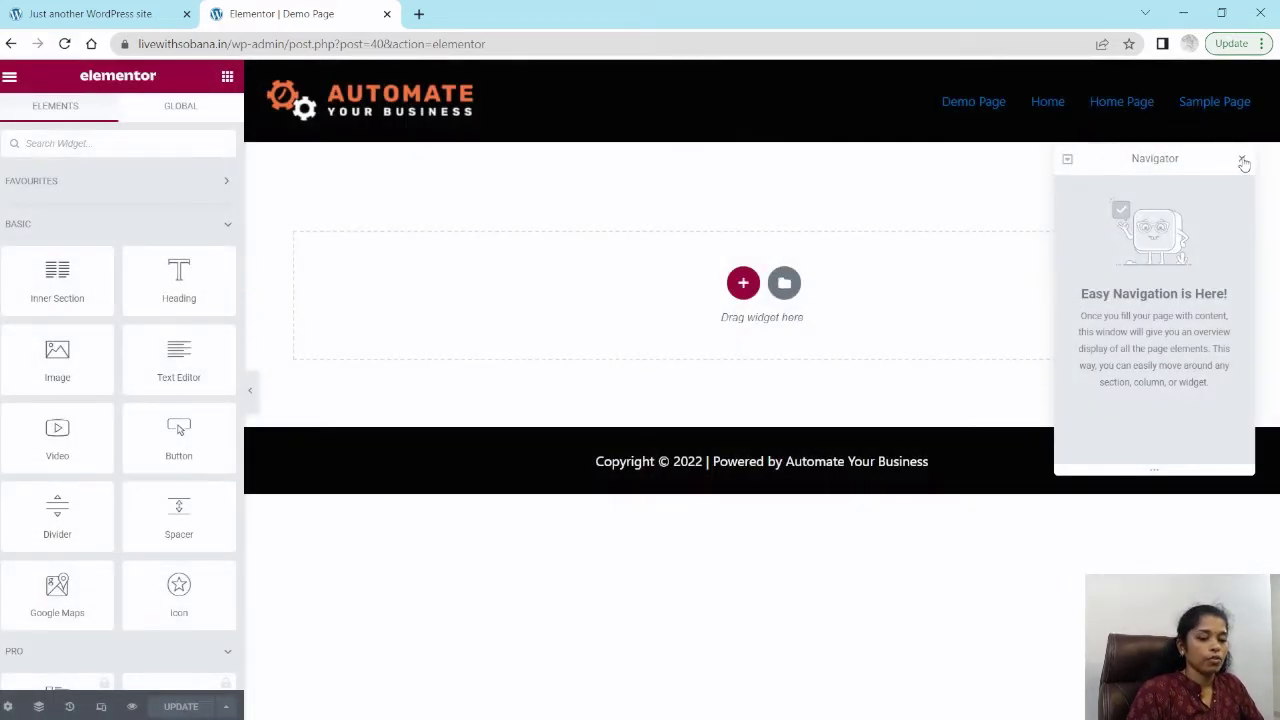
pyautogui.click(1241, 161)
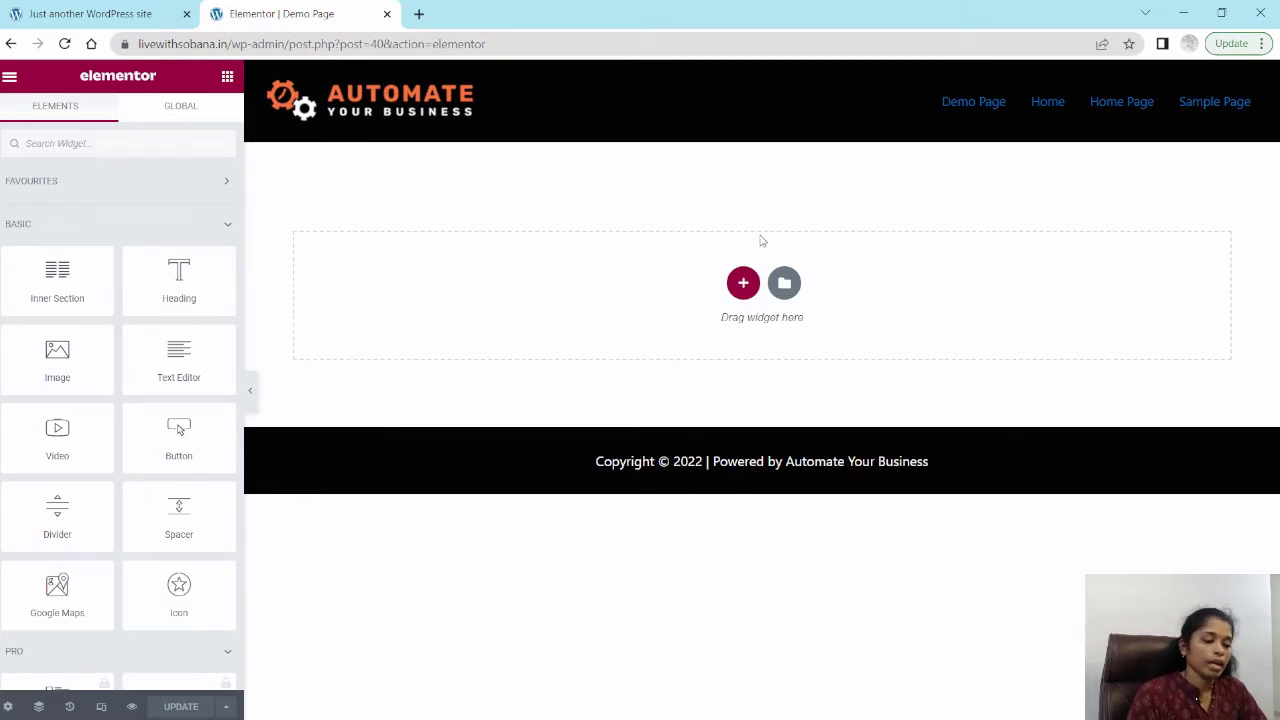
pyautogui.click(744, 288)
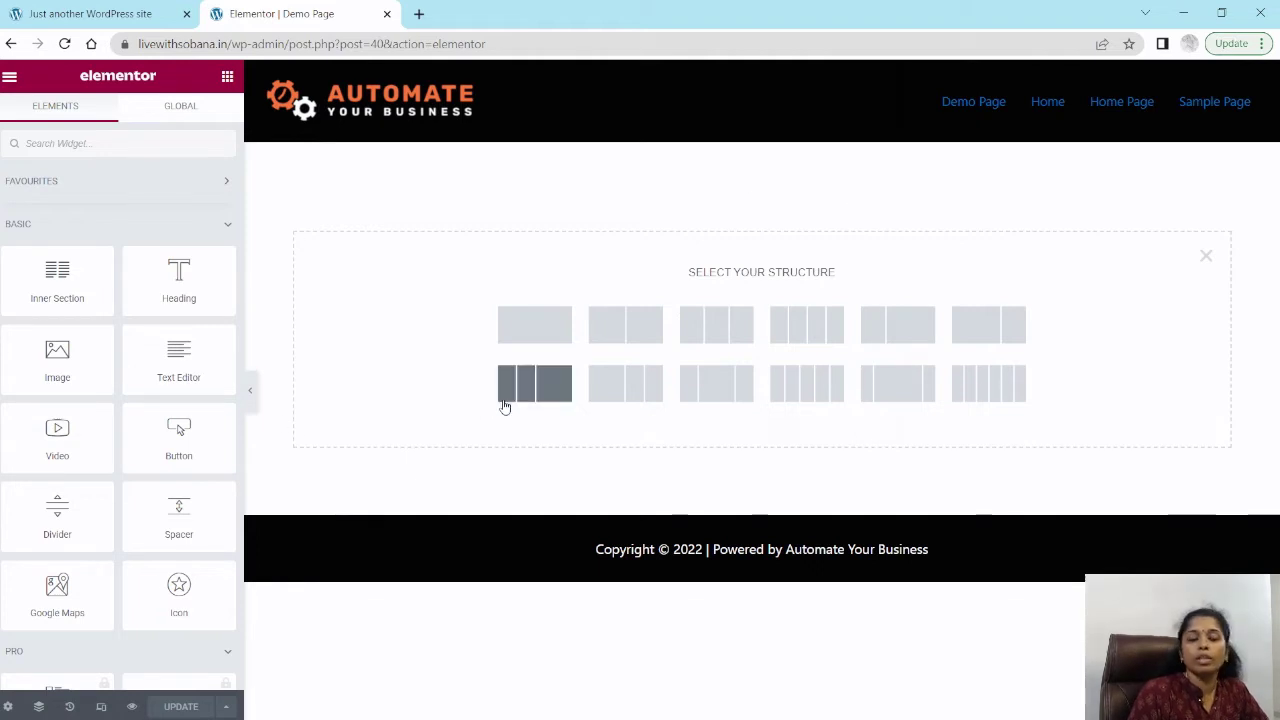
pyautogui.click(532, 328)
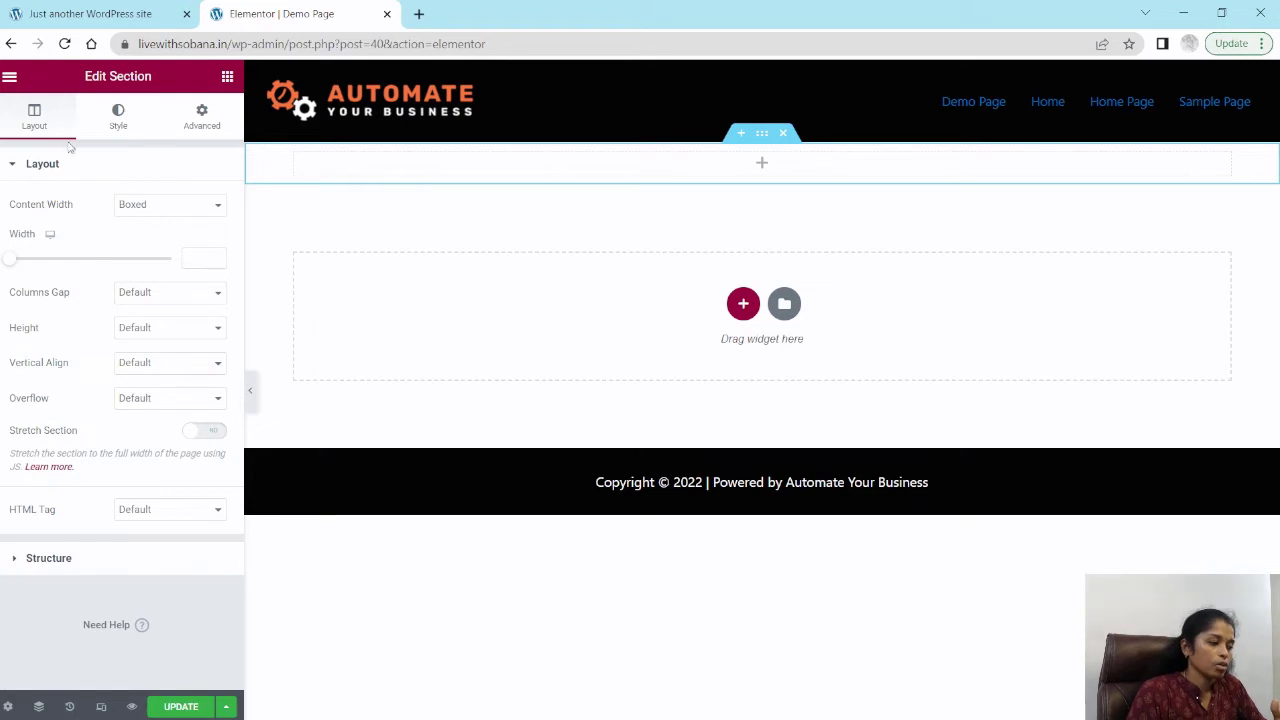
# Step: Give the section a classic background image by uploading and inserting Background-JPG-image.jpg from the Desktop
pyautogui.click(117, 128)
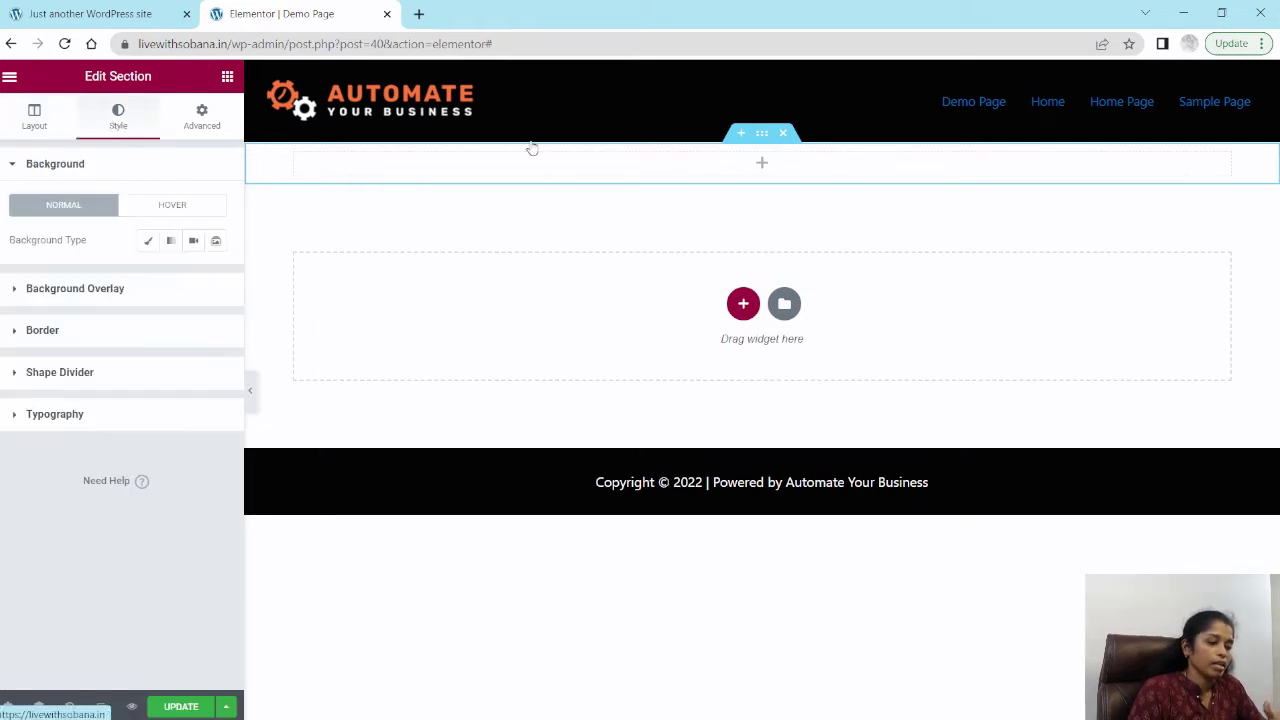
pyautogui.click(34, 120)
pyautogui.click(117, 124)
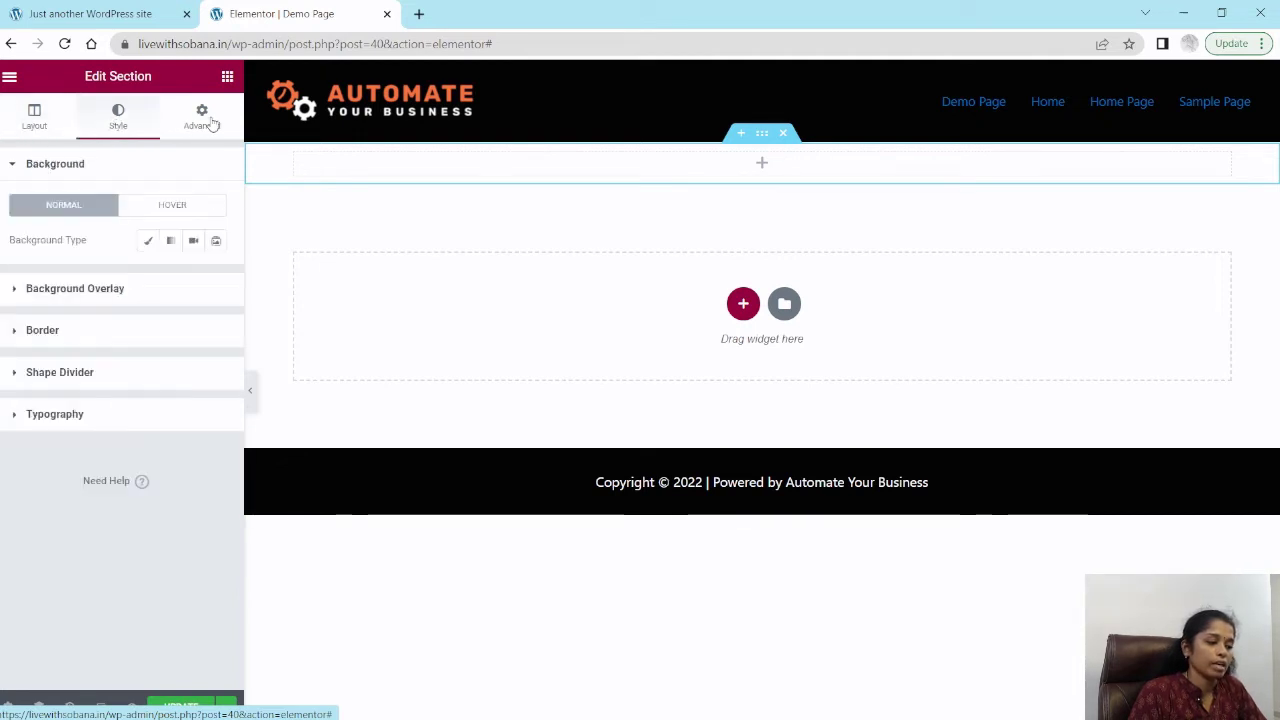
pyautogui.click(206, 122)
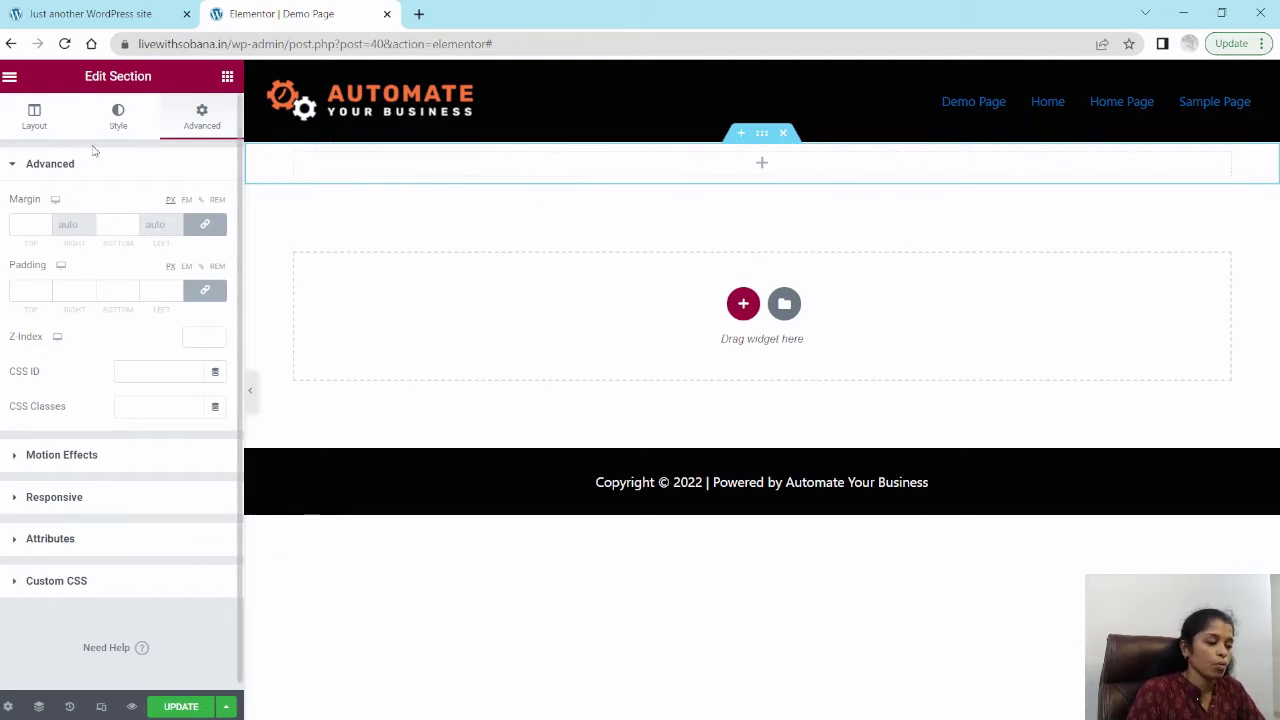
pyautogui.click(117, 117)
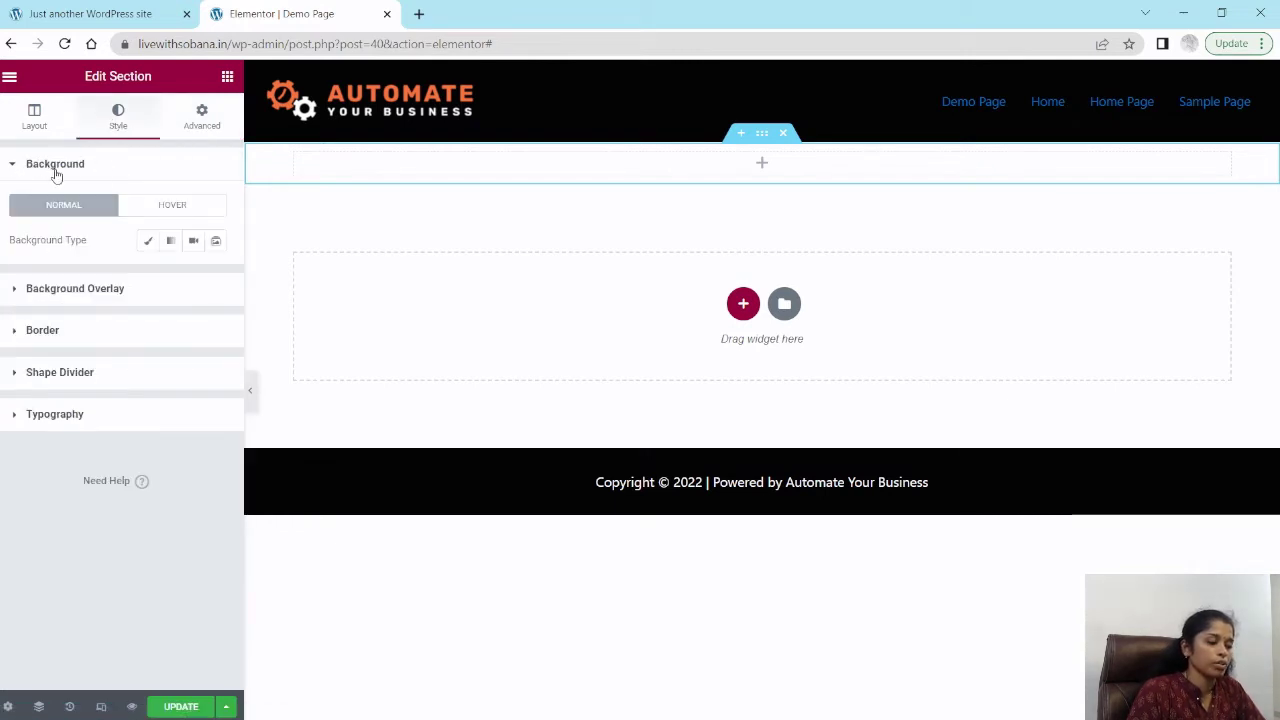
pyautogui.click(149, 245)
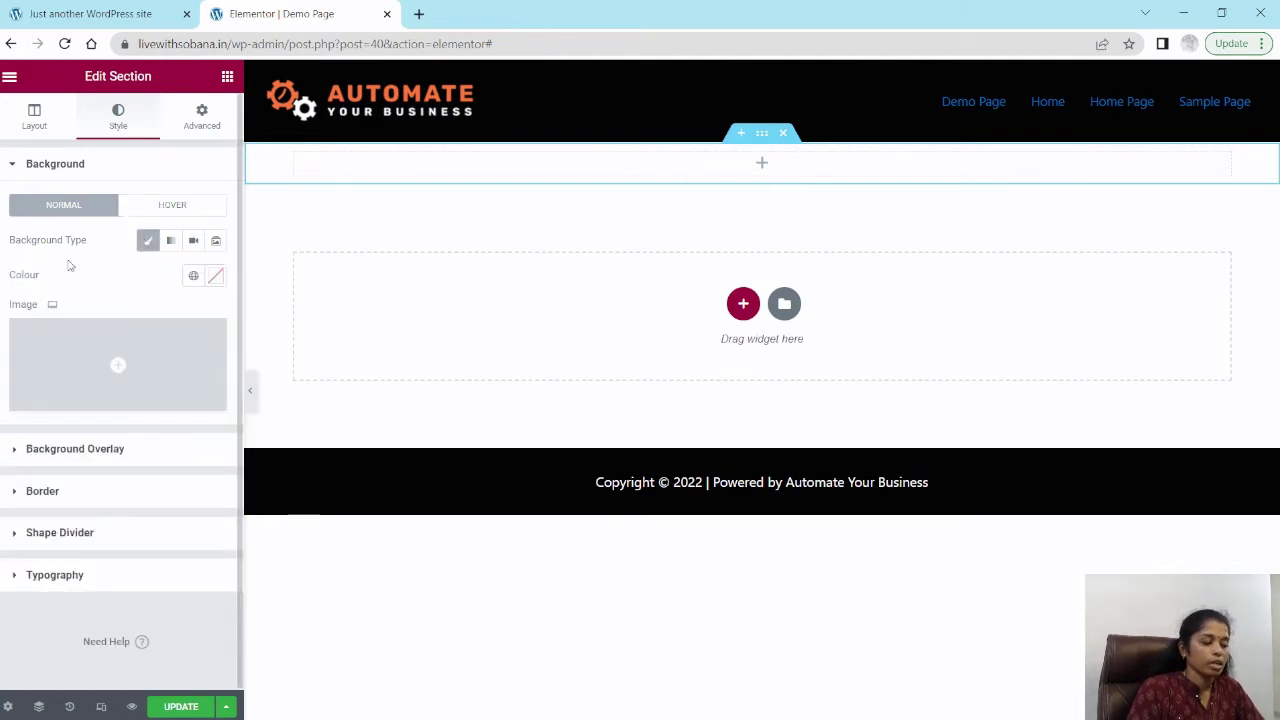
pyautogui.moveTo(143, 351)
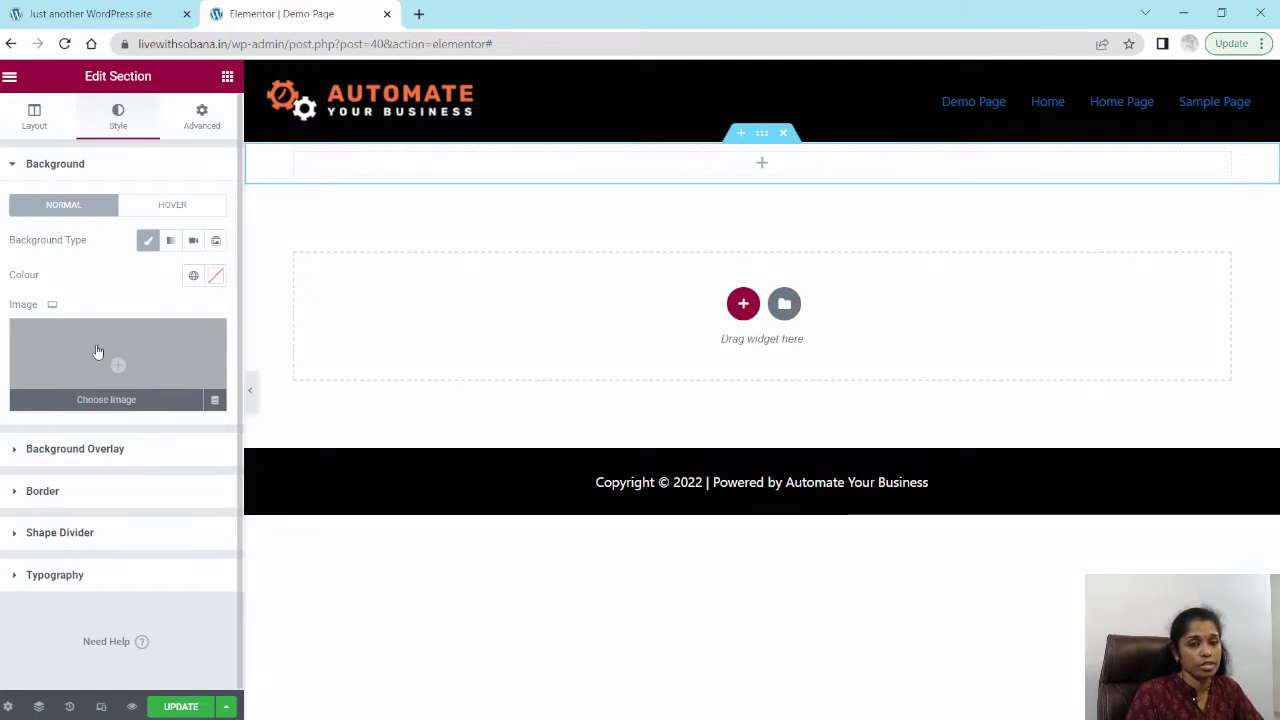
pyautogui.click(104, 350)
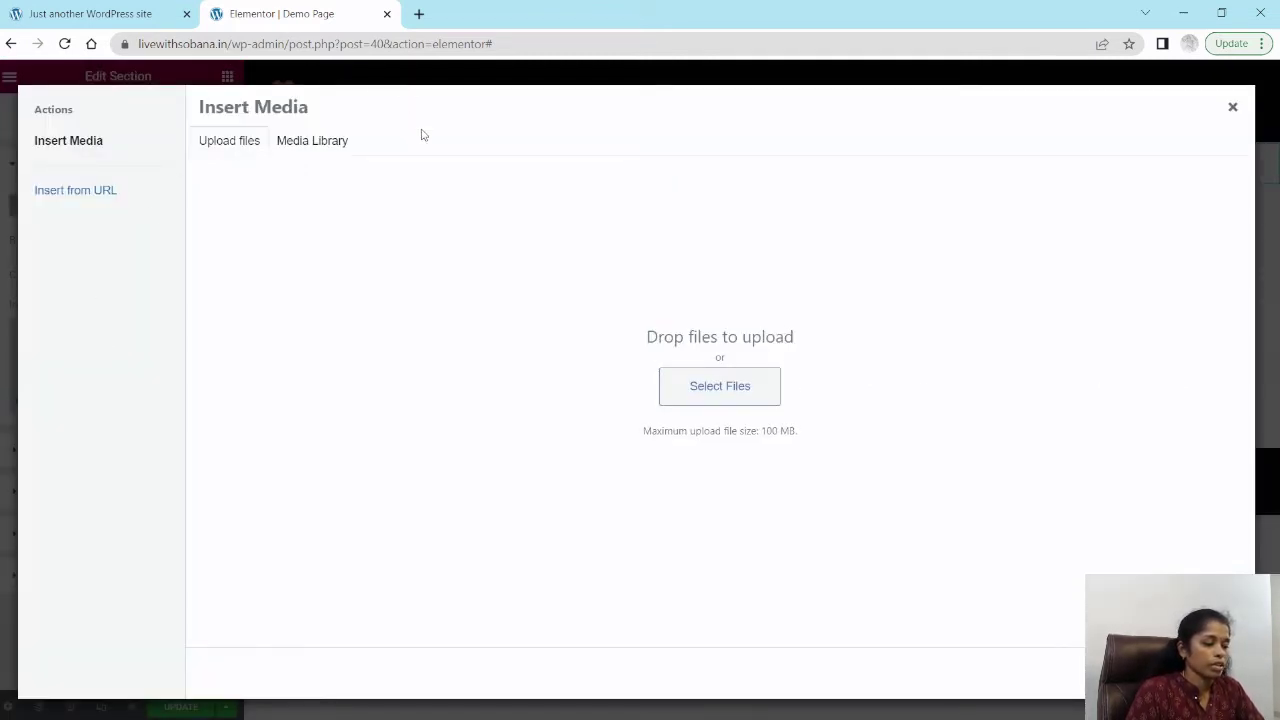
pyautogui.click(737, 392)
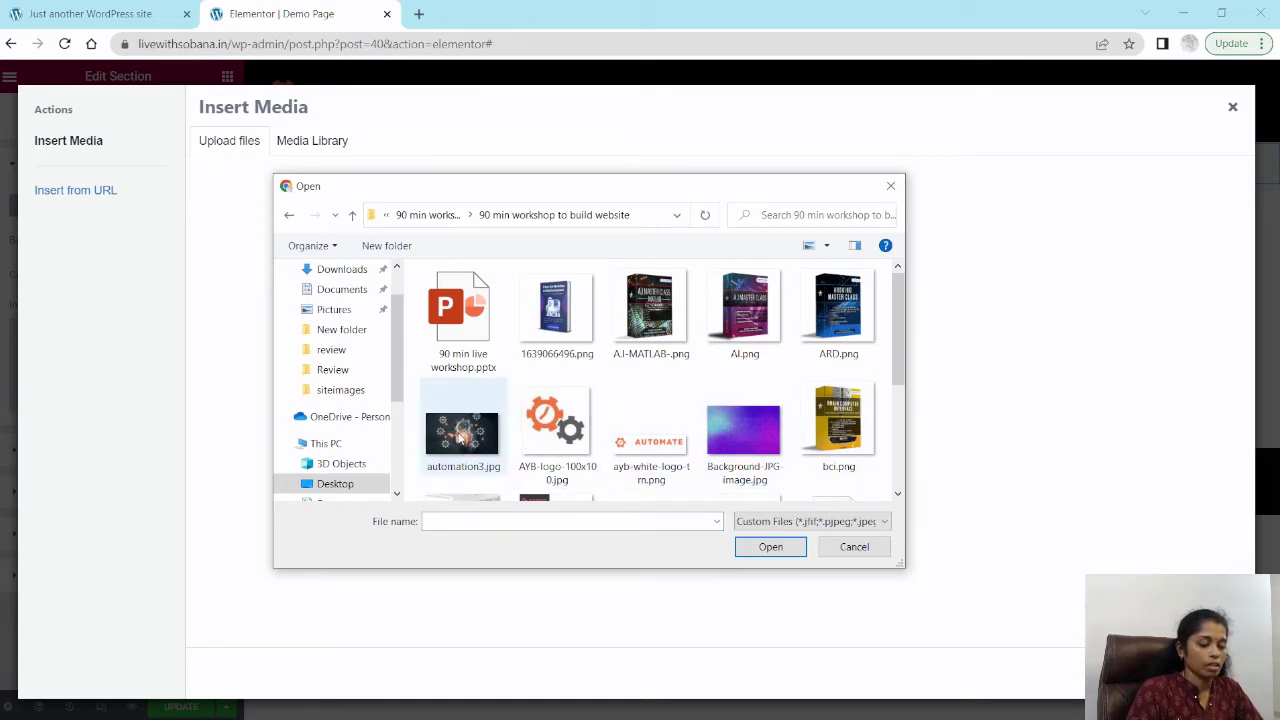
pyautogui.click(732, 434)
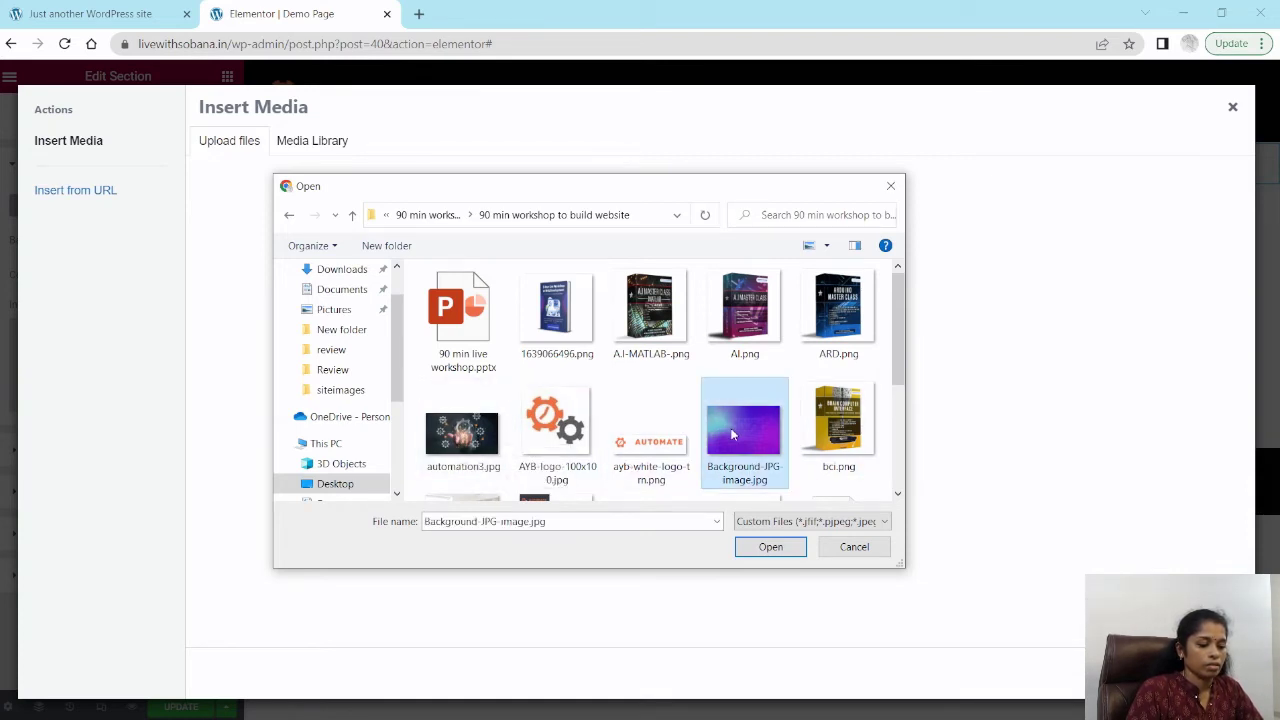
pyautogui.click(773, 549)
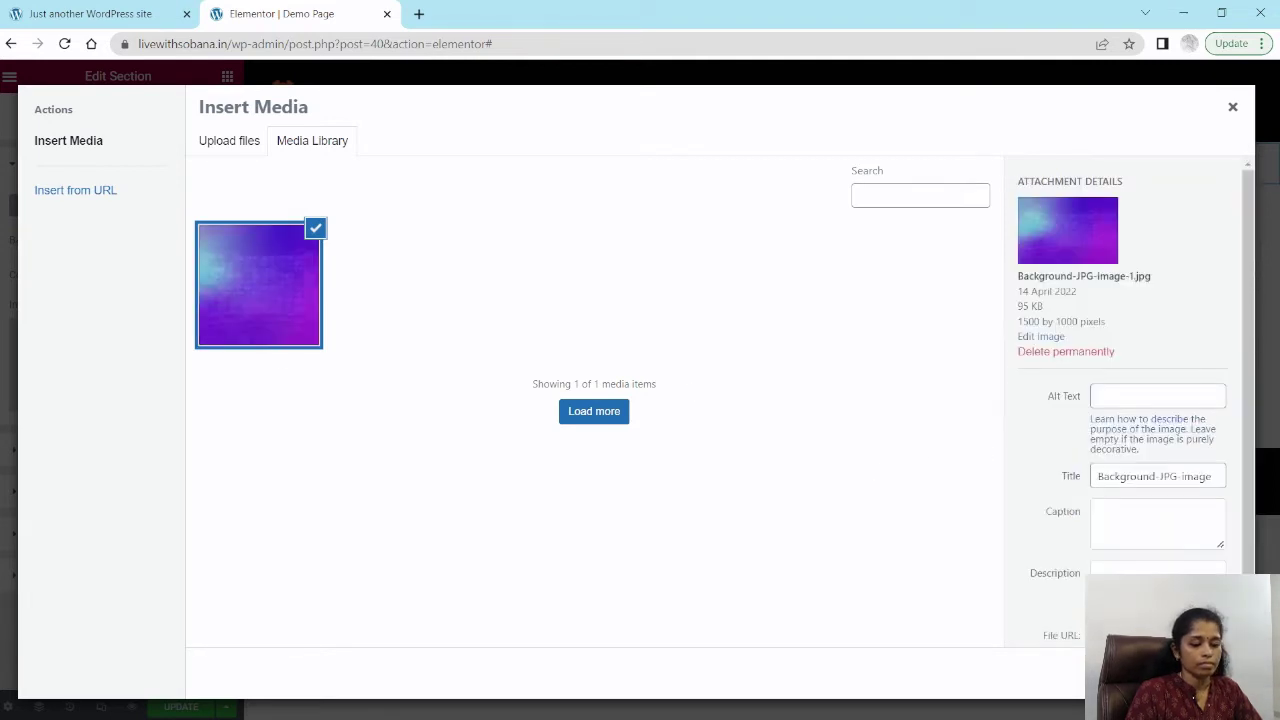
pyautogui.click(1195, 673)
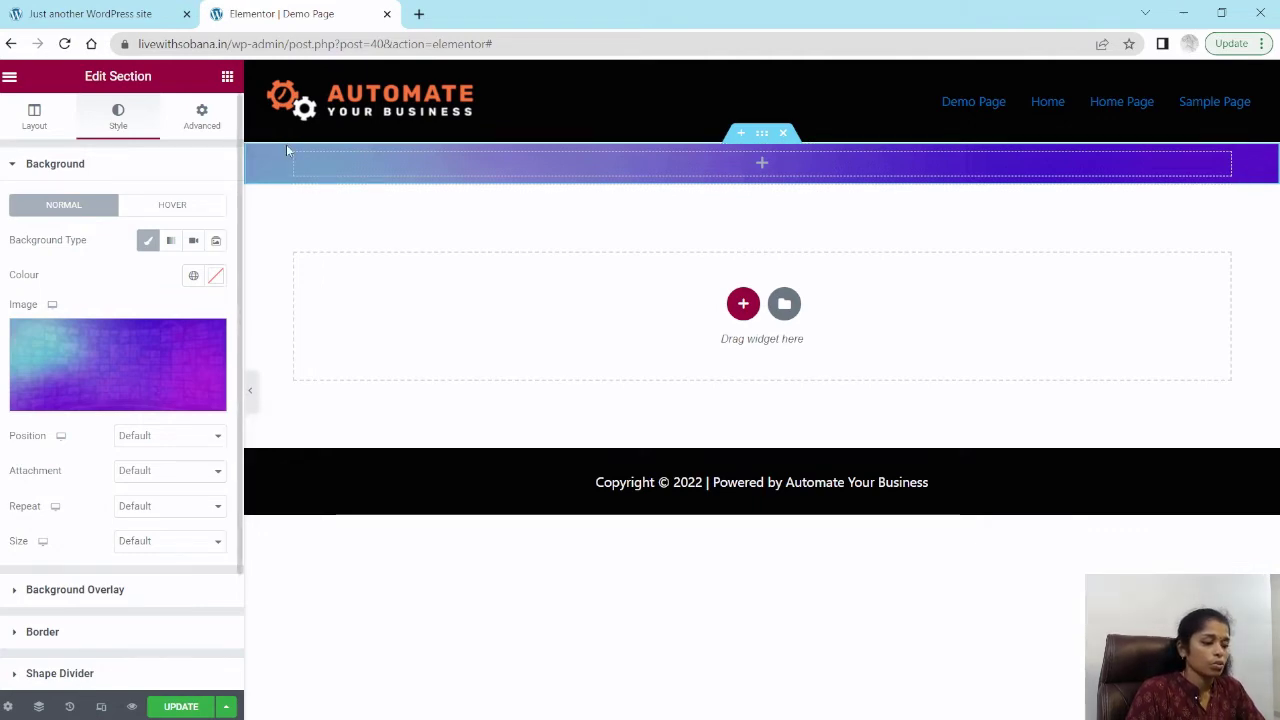
# Step: Set the section's layout height to Min Height
pyautogui.click(41, 126)
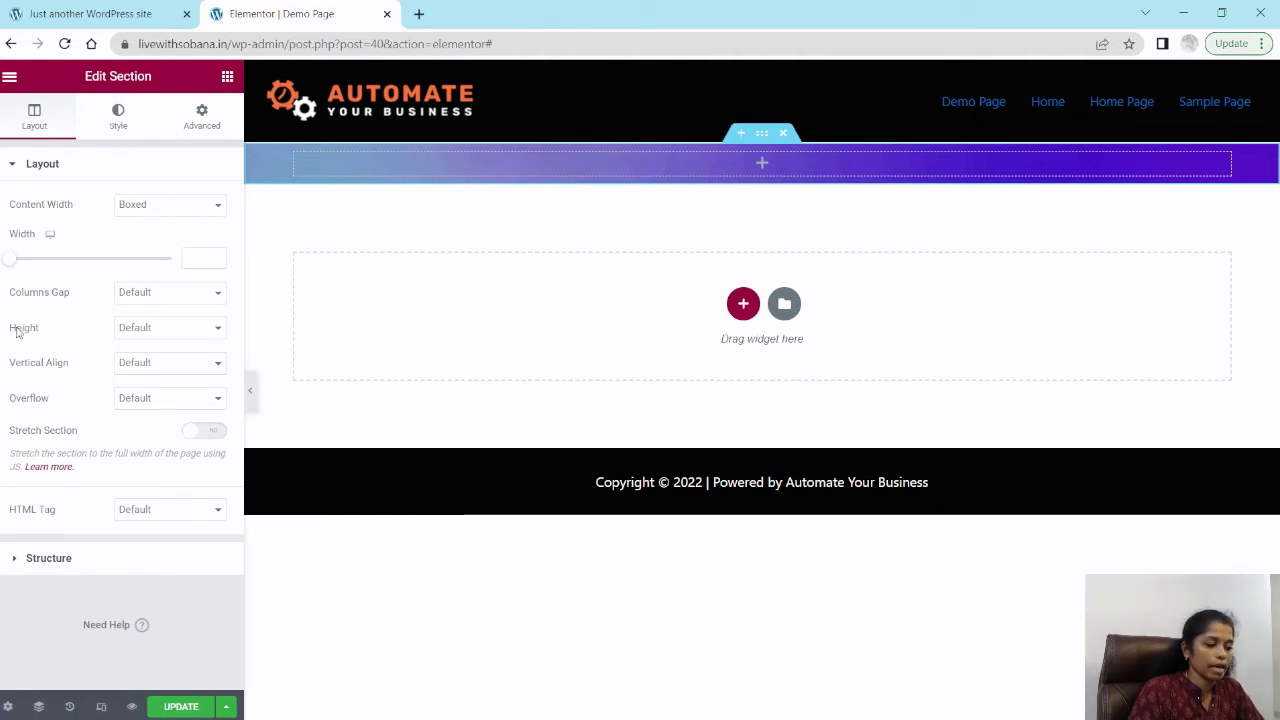
pyautogui.click(160, 333)
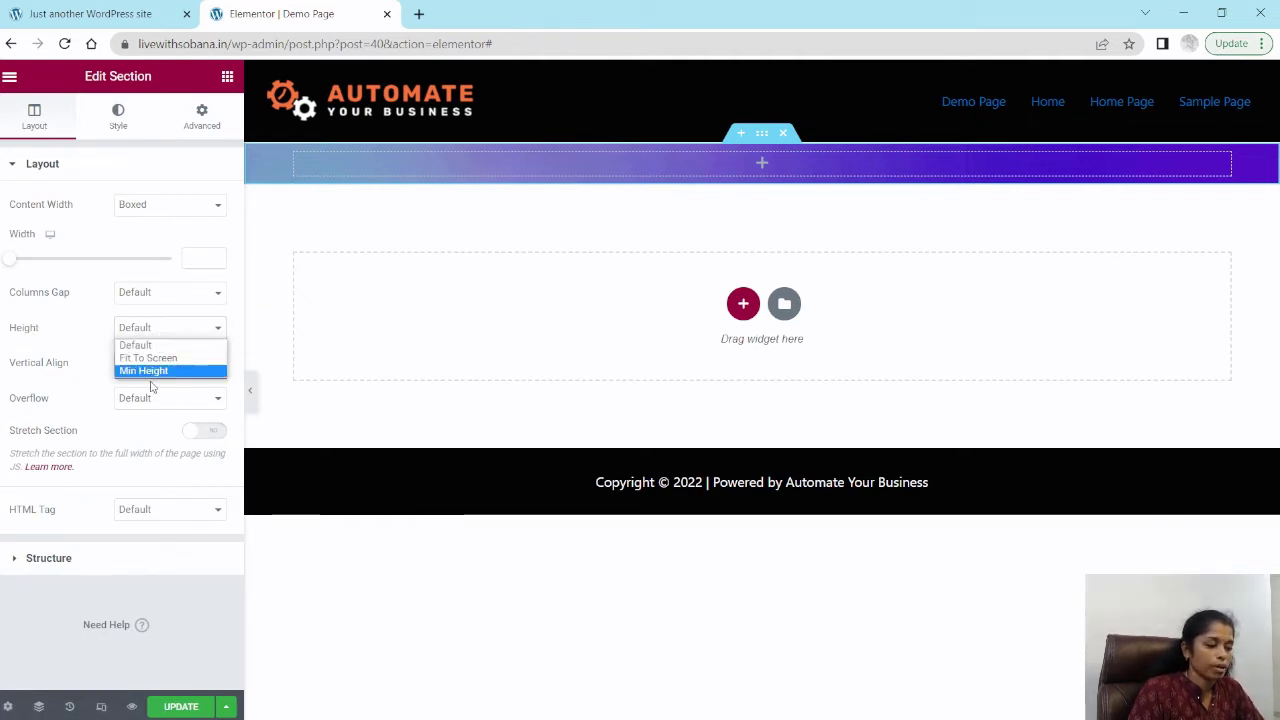
pyautogui.click(153, 372)
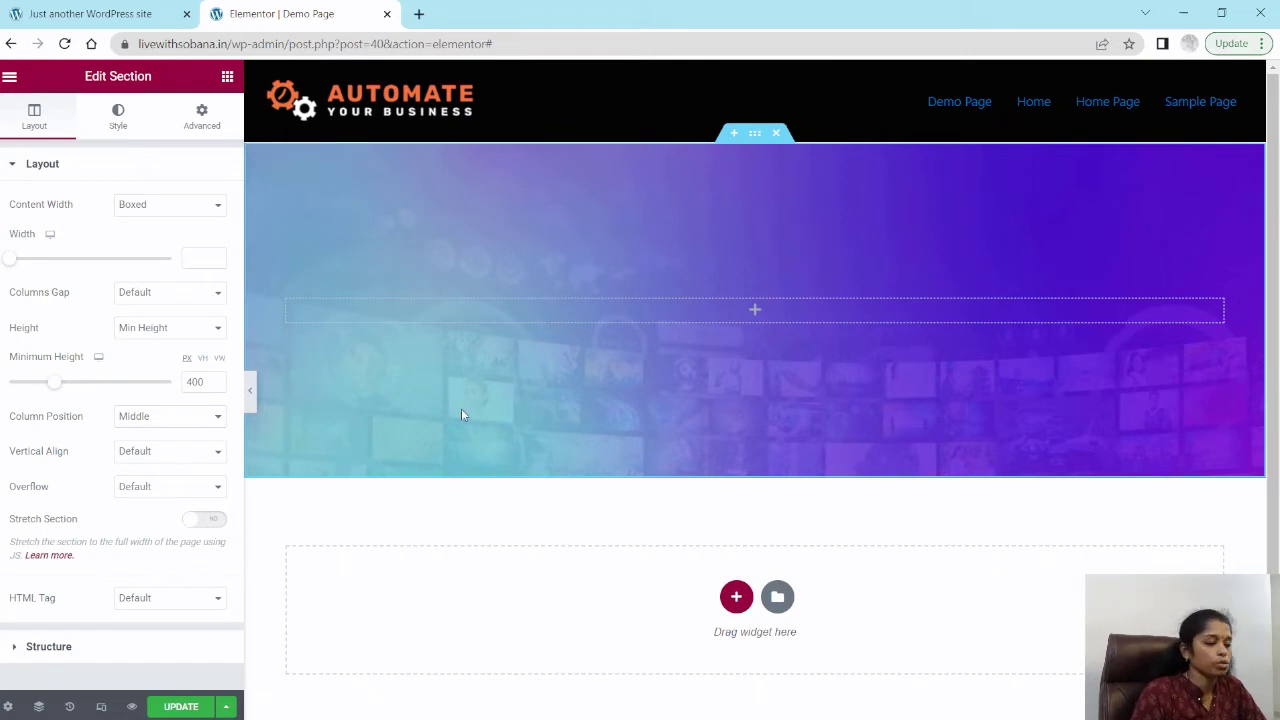
# Step: Set the section's background image size to Cover
pyautogui.click(121, 123)
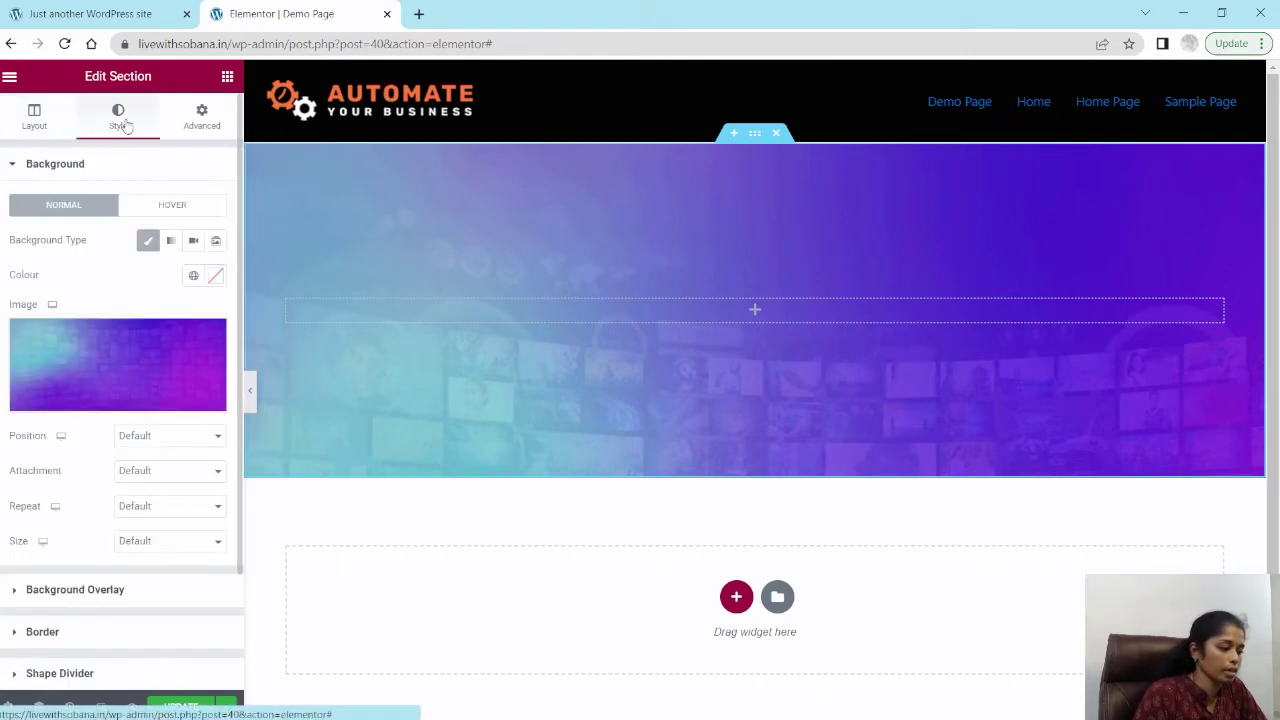
pyautogui.scroll(-3, 94, 486)
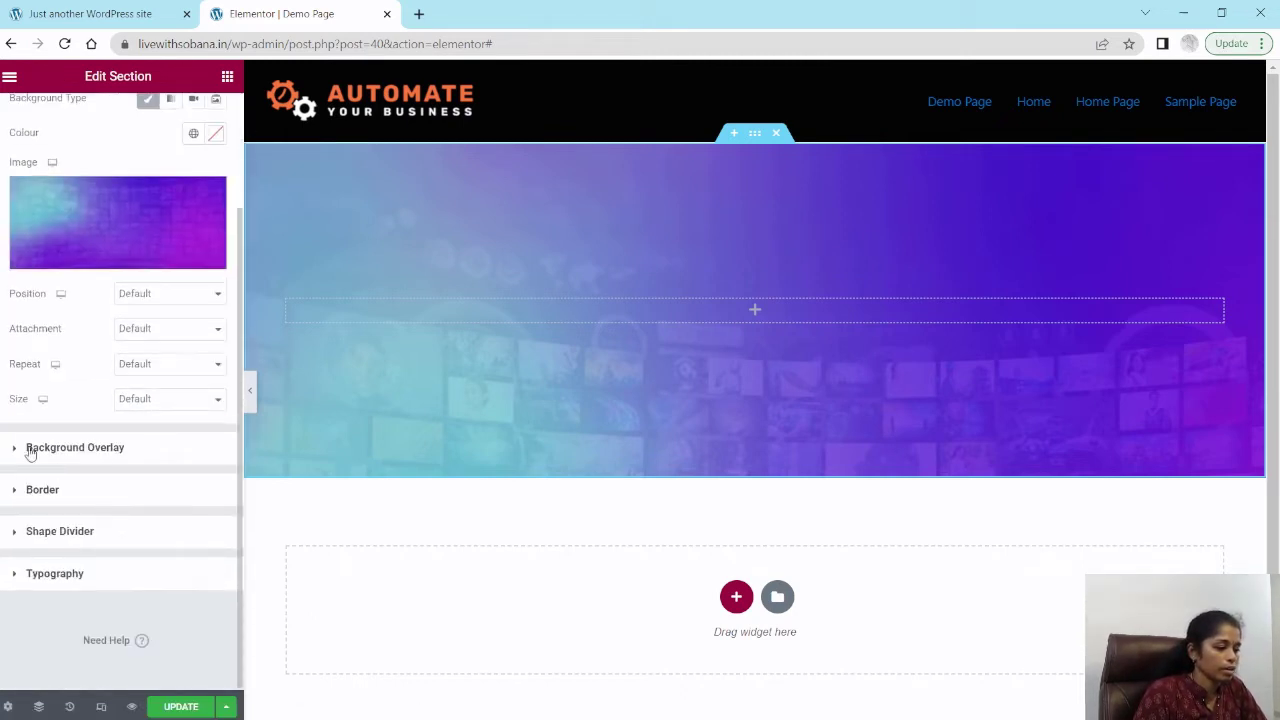
pyautogui.click(153, 400)
pyautogui.click(133, 443)
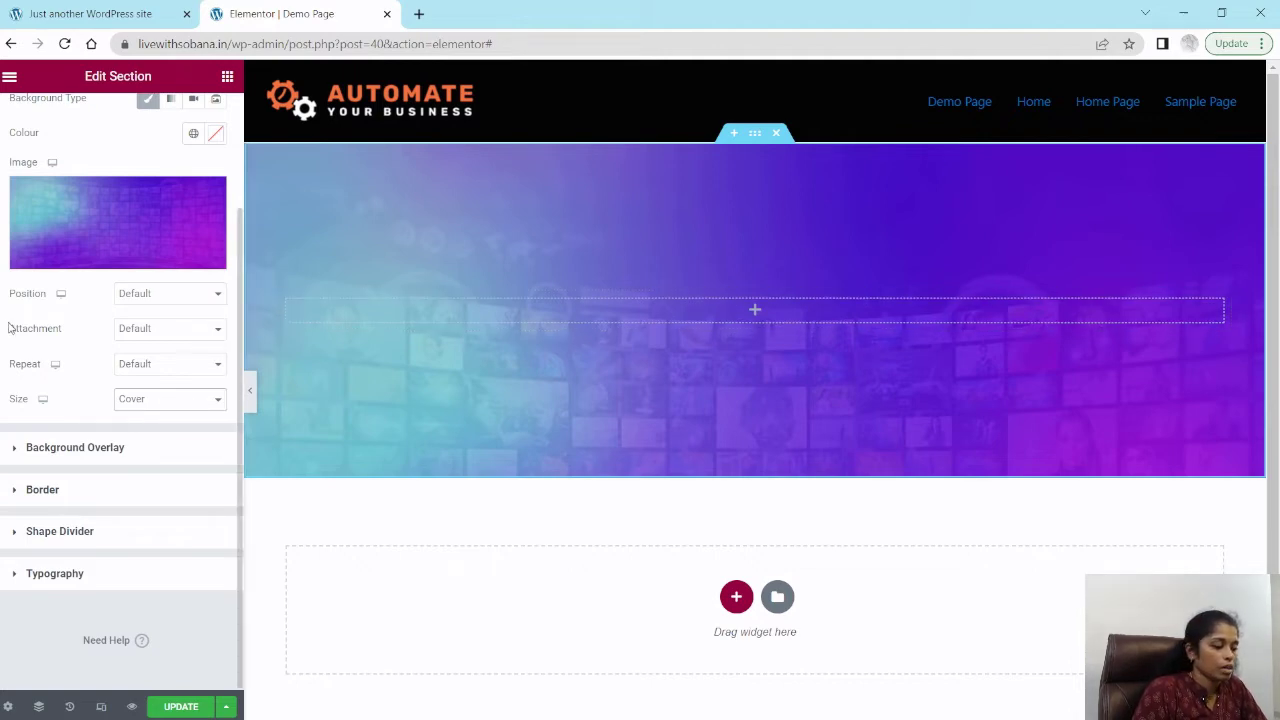
# Step: Add a gradient background overlay and set its first colour to blue #3913D2
pyautogui.scroll(3, 105, 350)
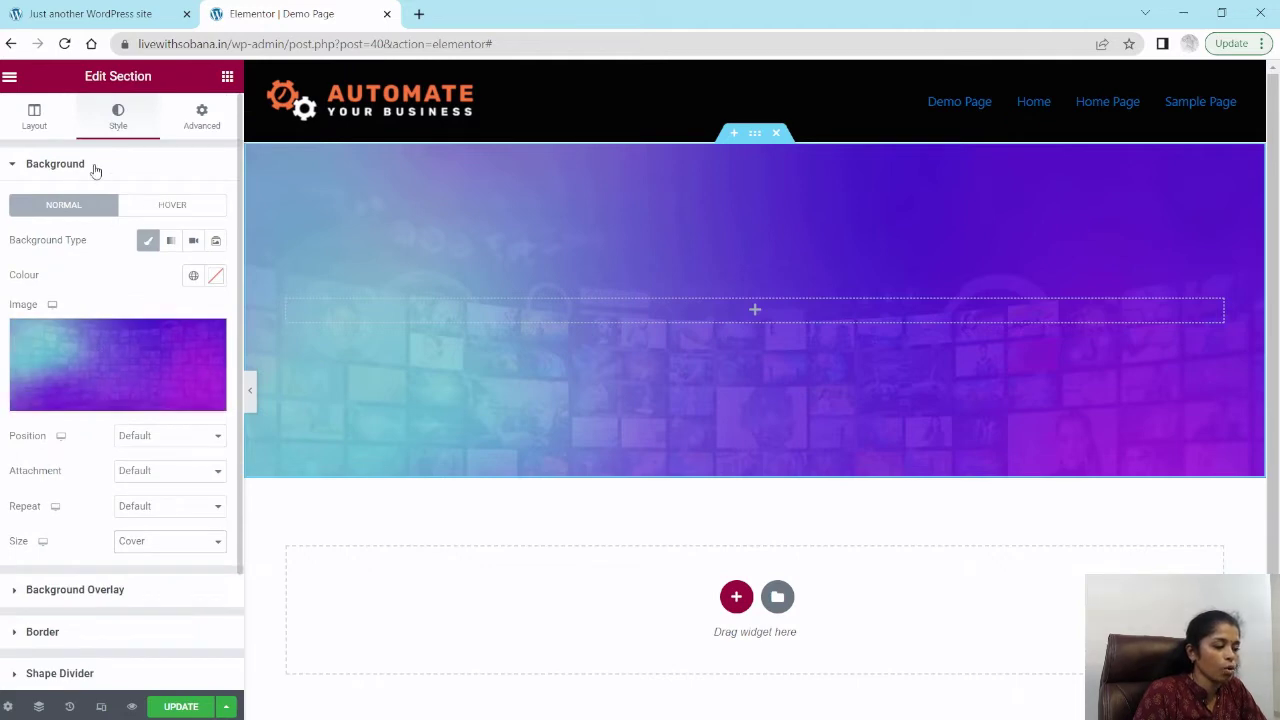
pyautogui.click(95, 171)
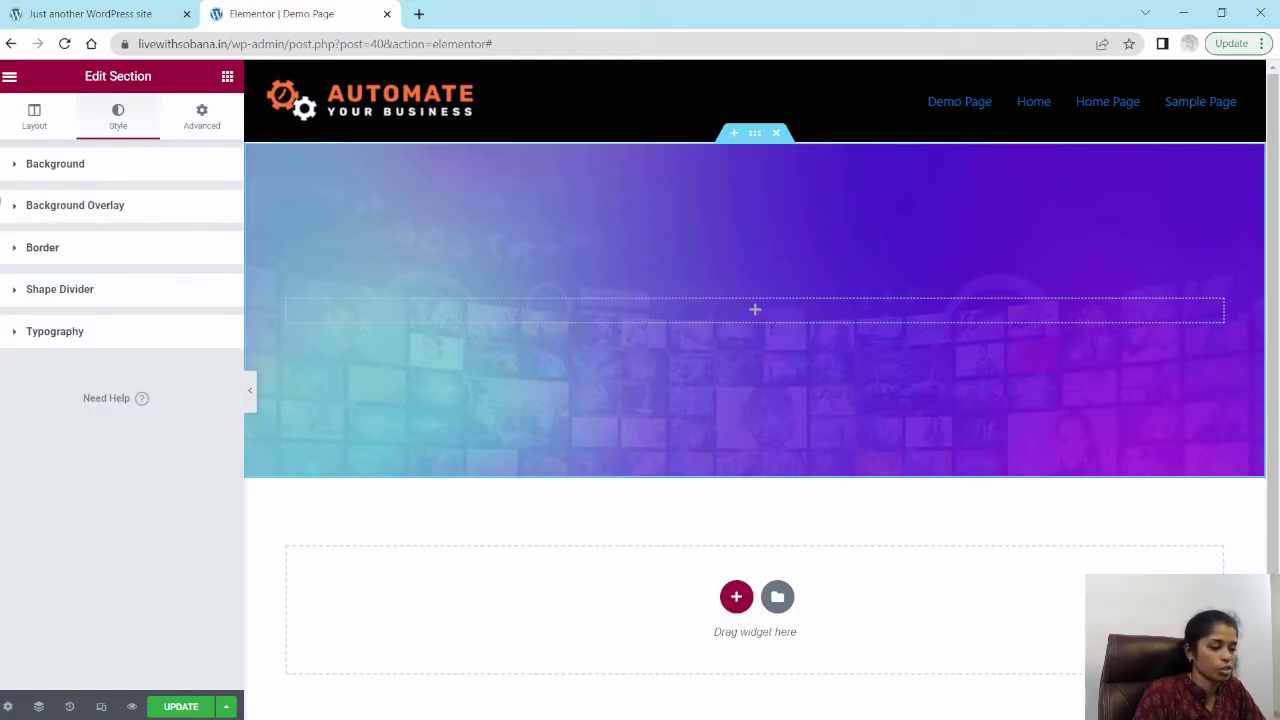
pyautogui.click(88, 210)
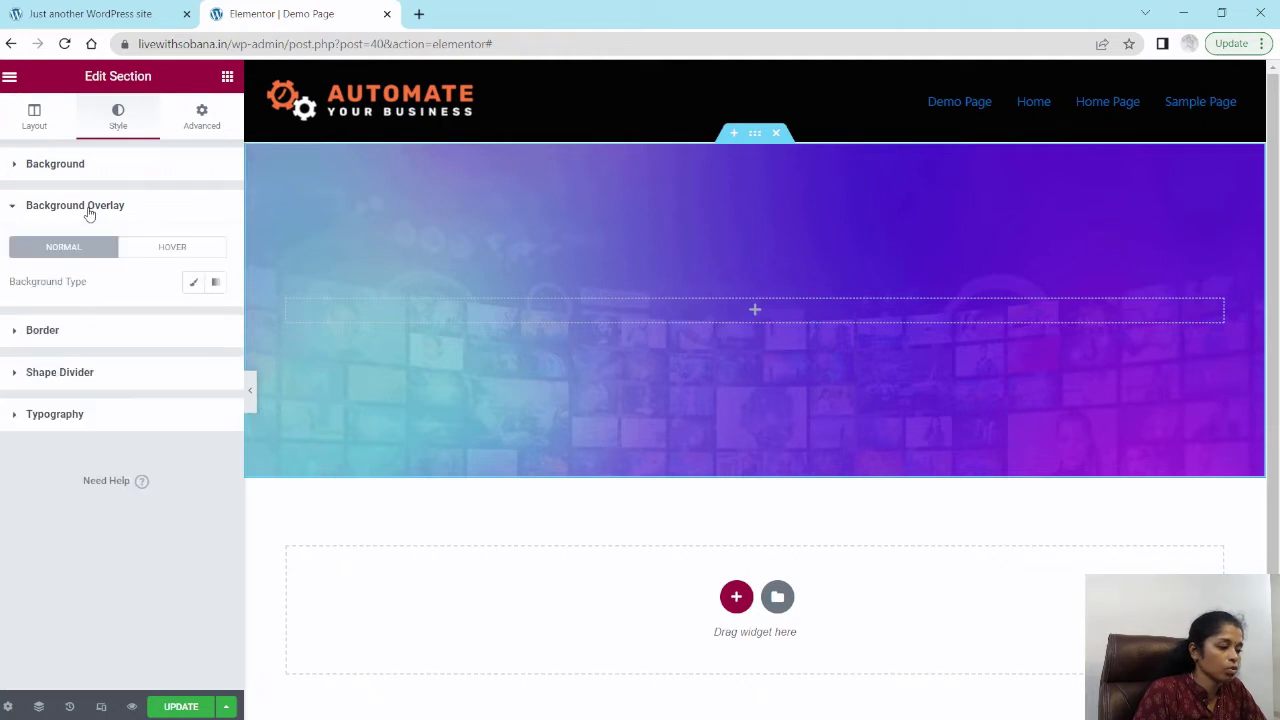
pyautogui.click(216, 286)
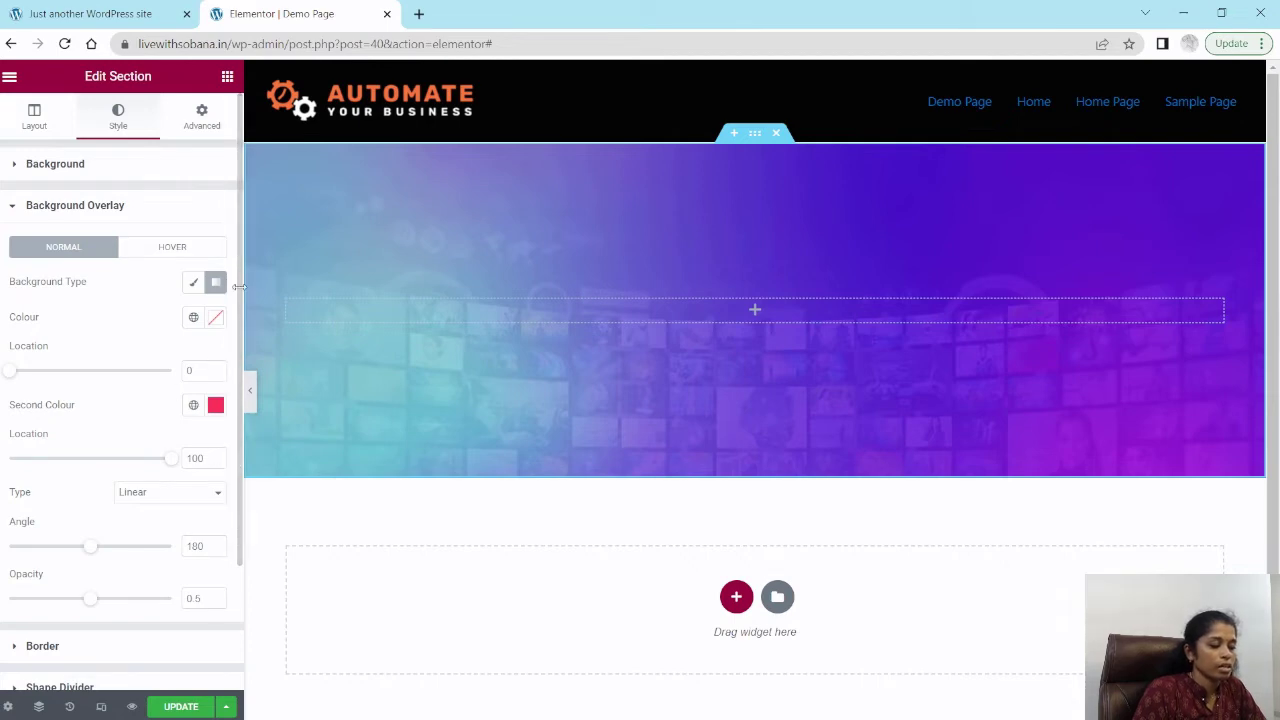
pyautogui.click(216, 319)
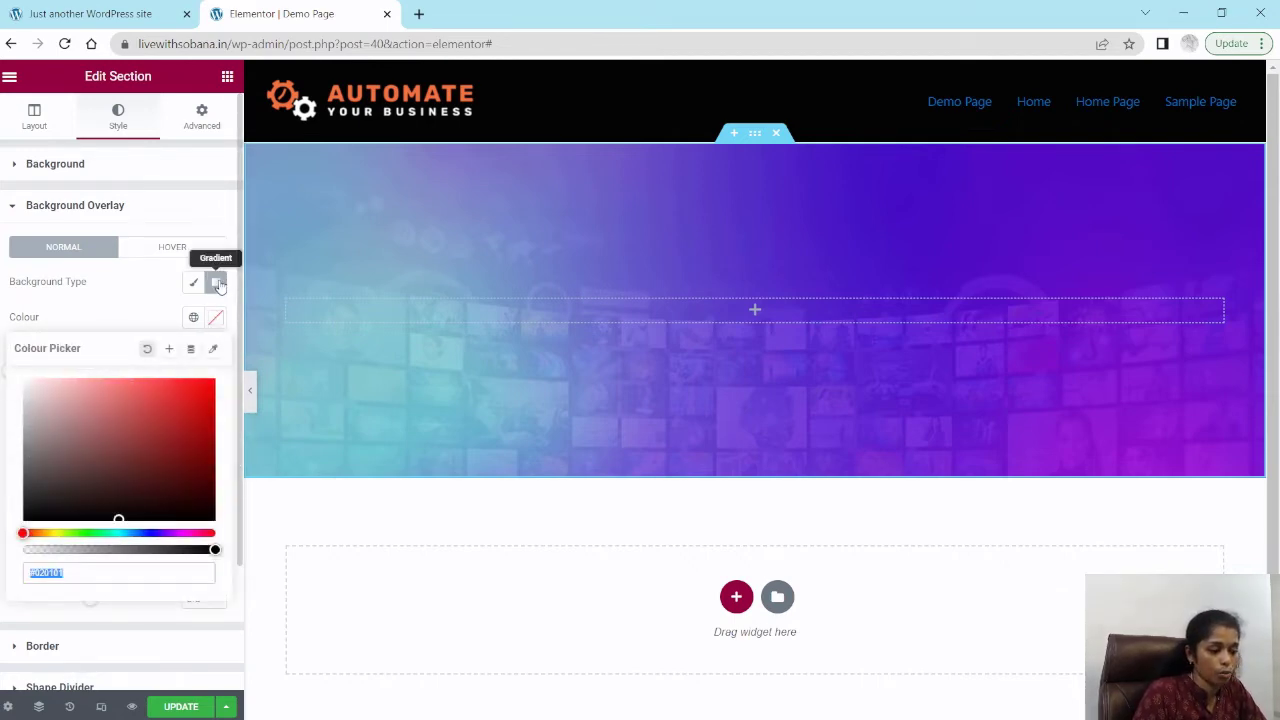
pyautogui.moveTo(22, 534); pyautogui.dragTo(158, 534)
pyautogui.click(154, 446)
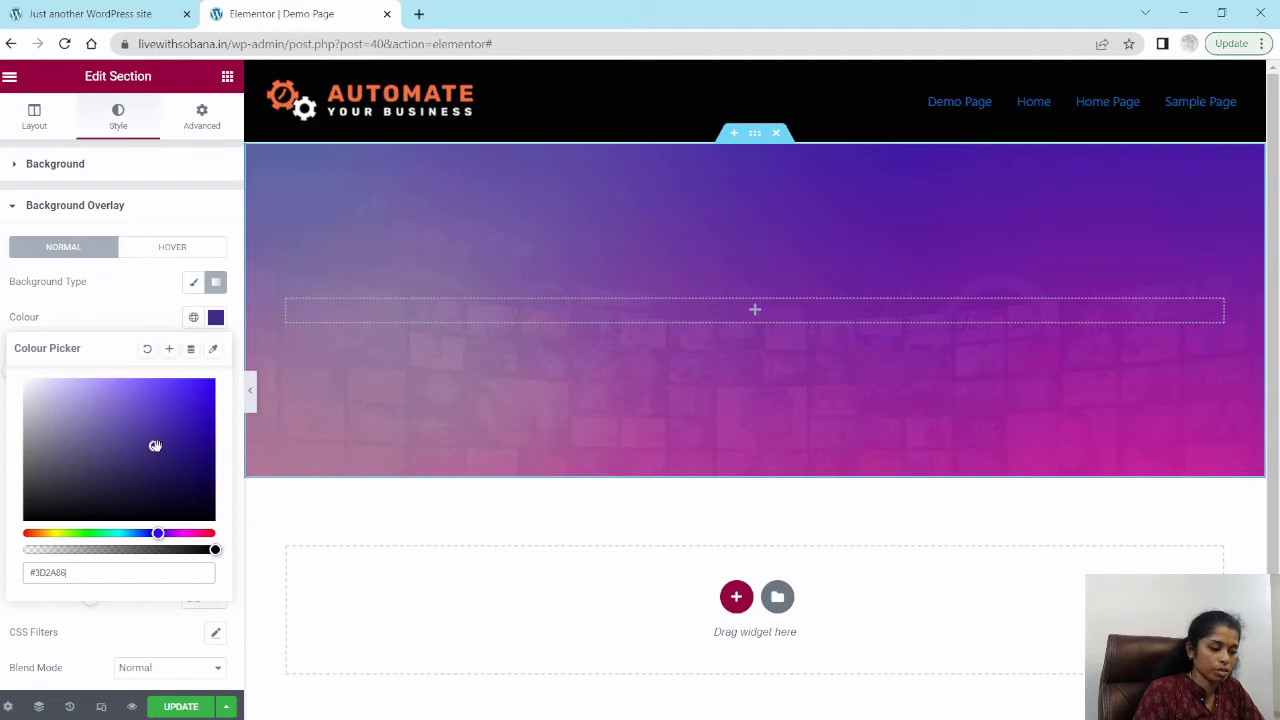
pyautogui.moveTo(155, 446); pyautogui.dragTo(197, 403)
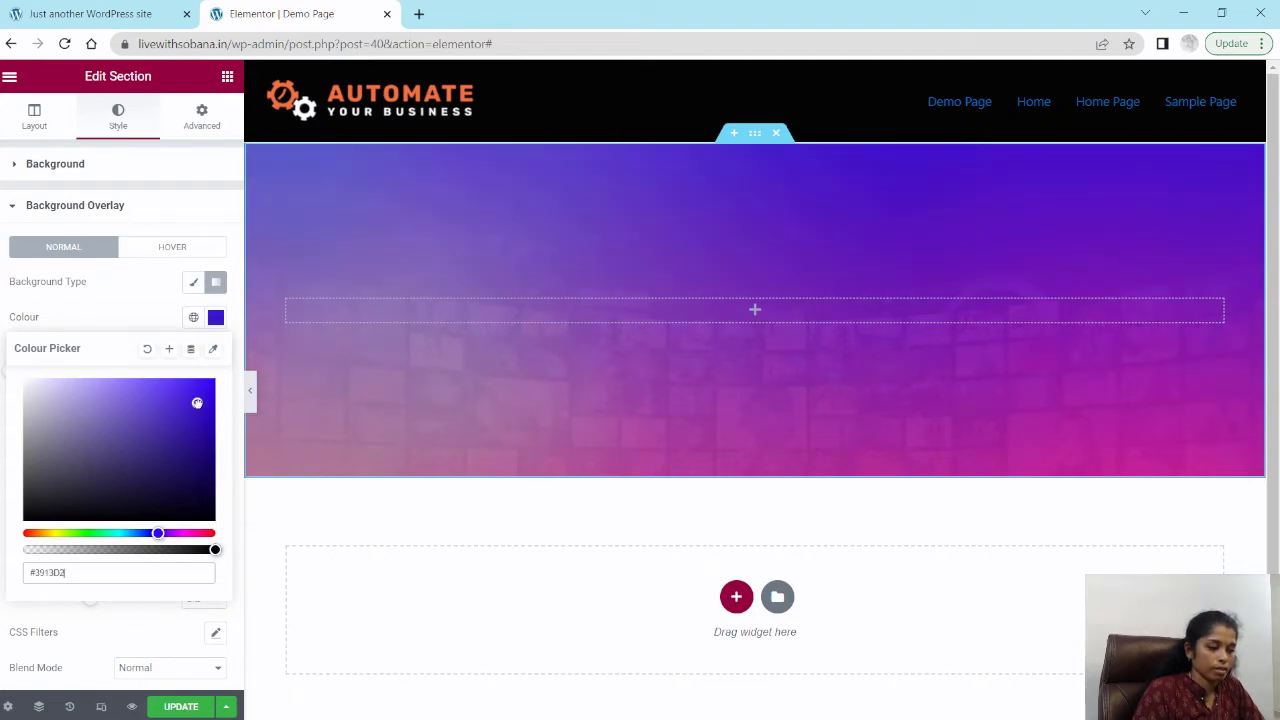
pyautogui.click(62, 322)
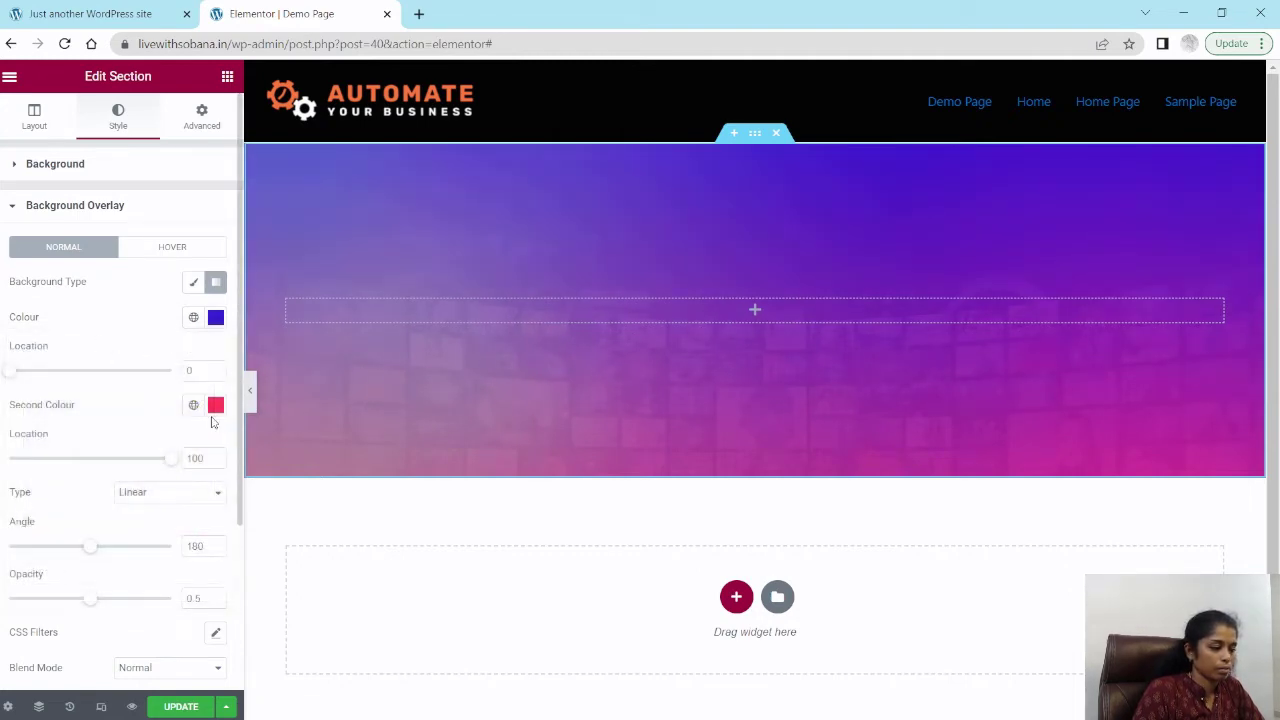
# Step: Set the overlay gradient's second colour to magenta #A60C73
pyautogui.click(216, 406)
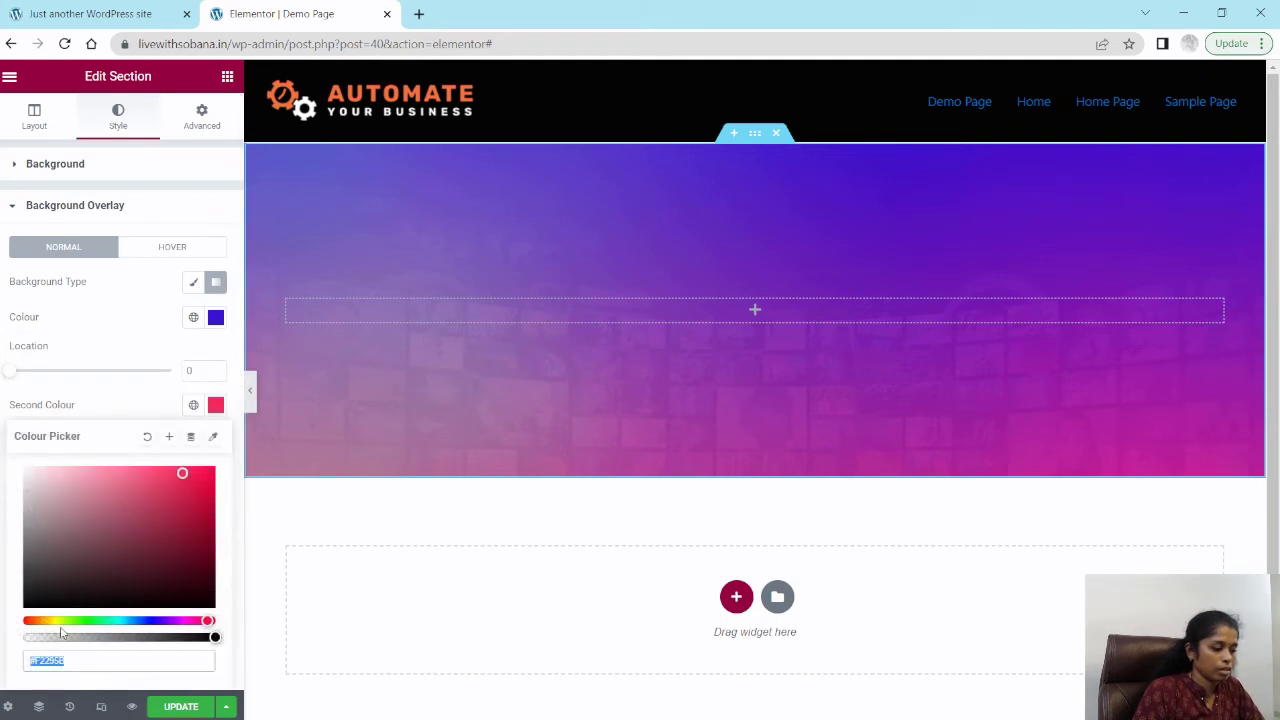
pyautogui.moveTo(207, 620)
pyautogui.mouseDown()
pyautogui.moveTo(167, 620)
pyautogui.moveTo(193, 620)
pyautogui.mouseUp()
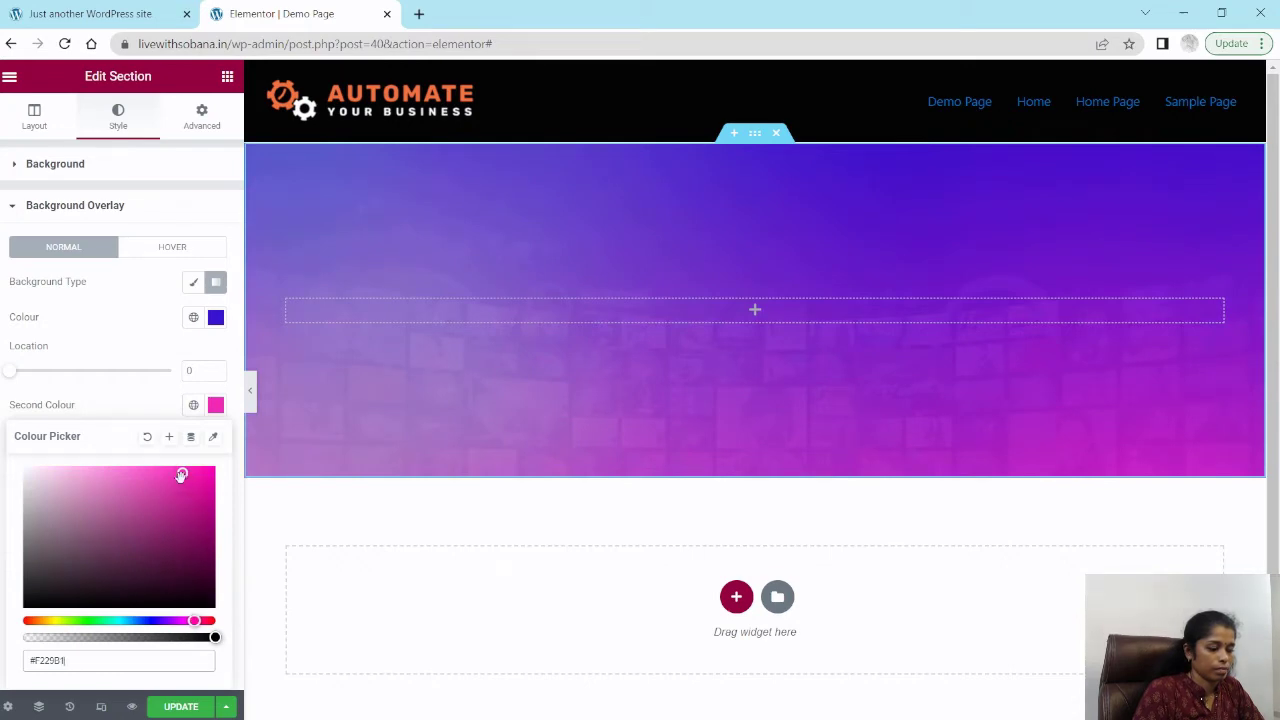
pyautogui.moveTo(181, 475); pyautogui.dragTo(201, 516)
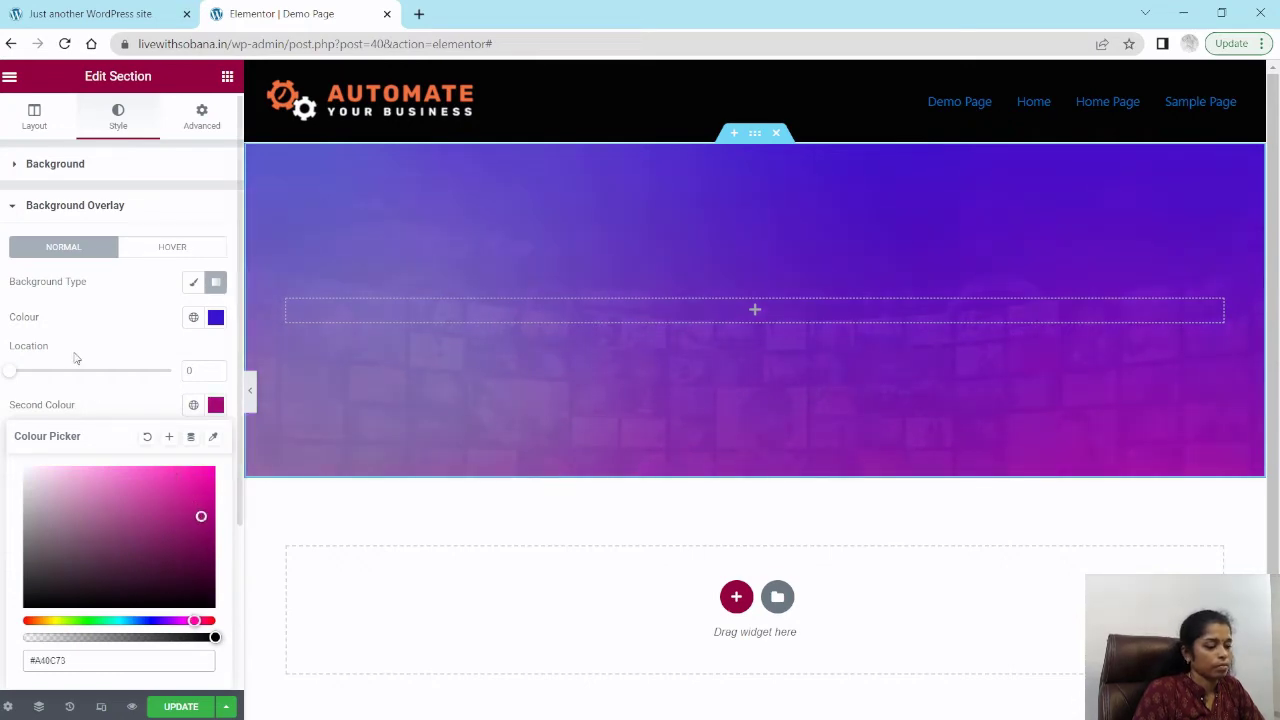
pyautogui.click(75, 358)
# Step: Try switching the overlay gradient type to Radial, then return it to Linear
pyautogui.scroll(-1, 50, 456)
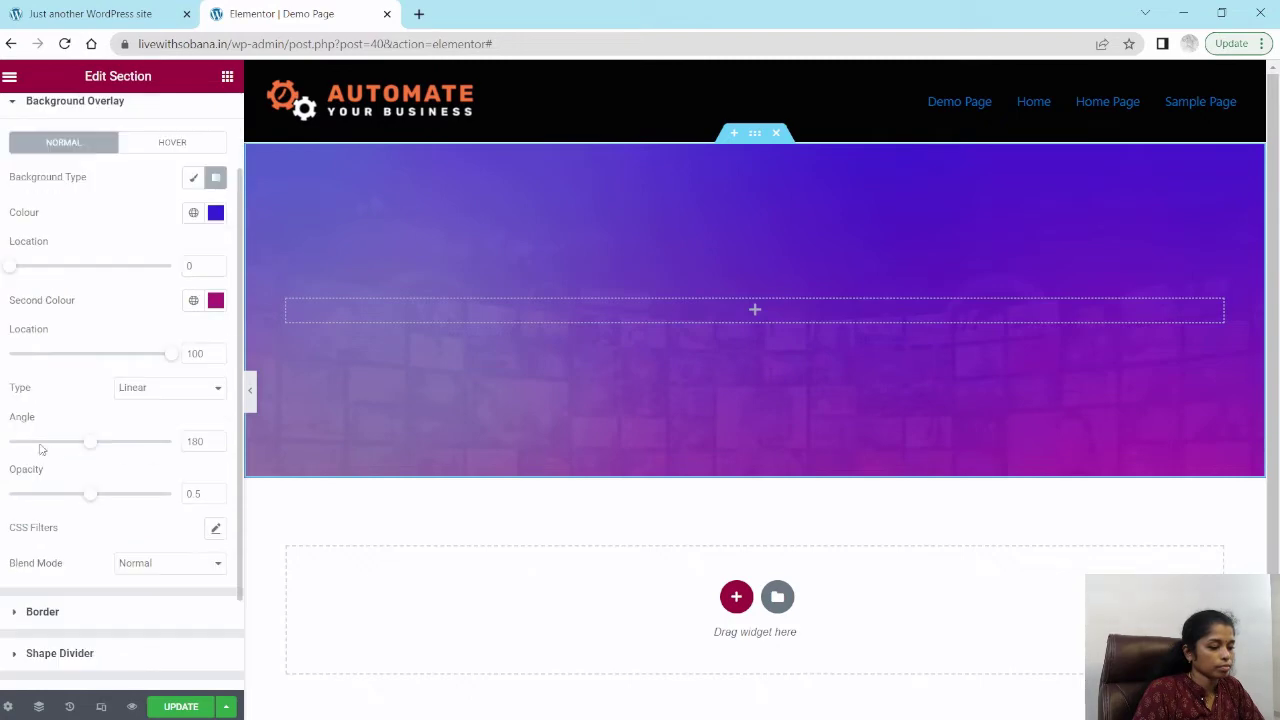
pyautogui.click(130, 388)
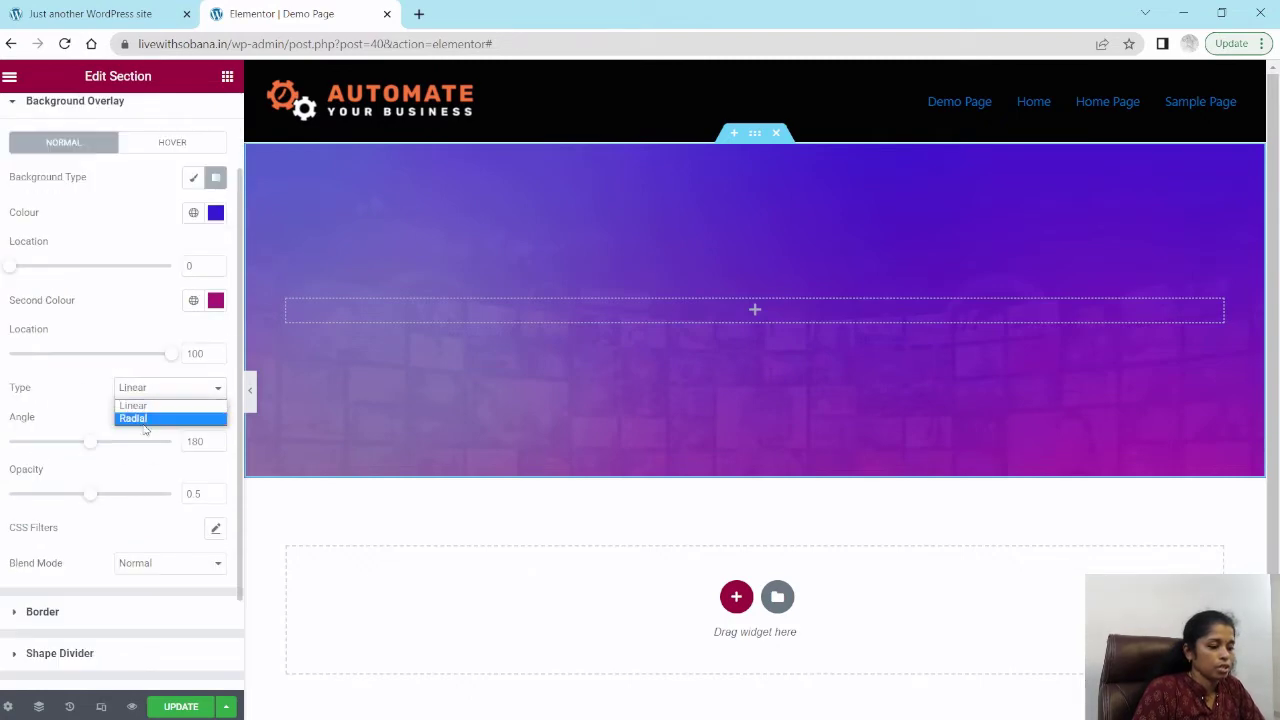
pyautogui.click(143, 419)
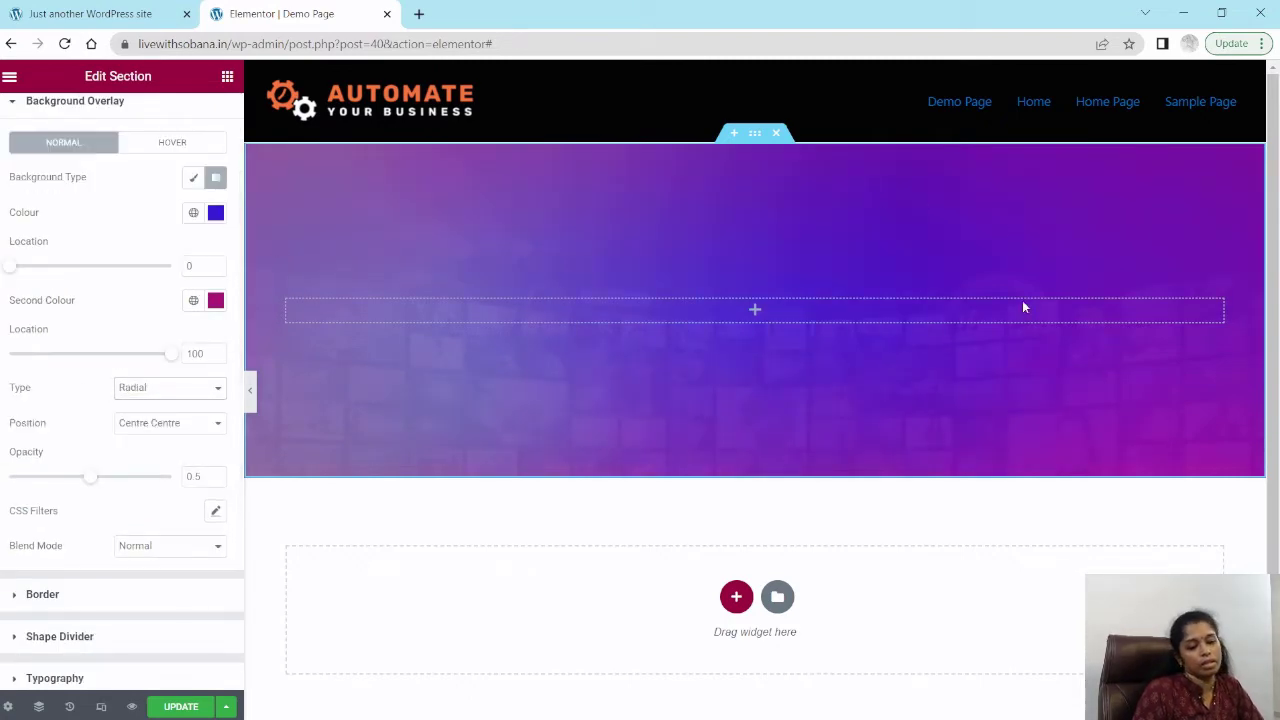
pyautogui.click(136, 391)
pyautogui.click(136, 406)
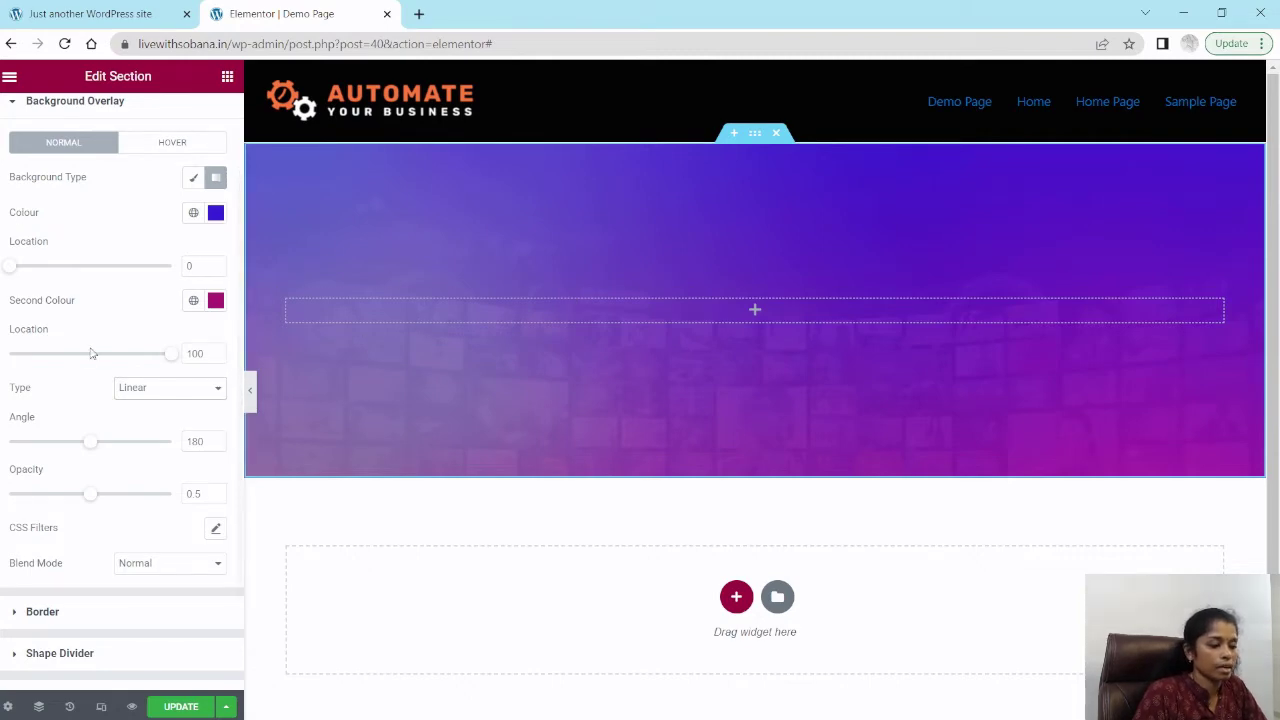
# Step: Add a Heading widget into the section's column and center-align it
pyautogui.scroll(2, 90, 355)
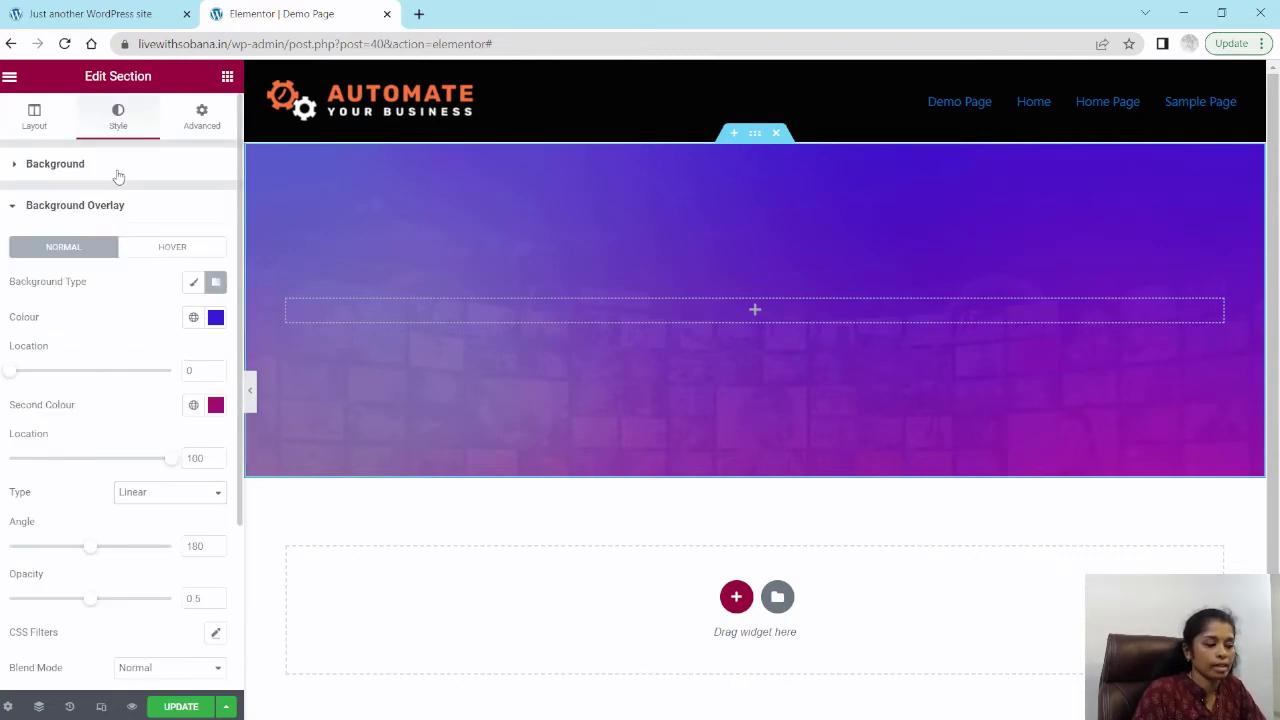
pyautogui.click(68, 208)
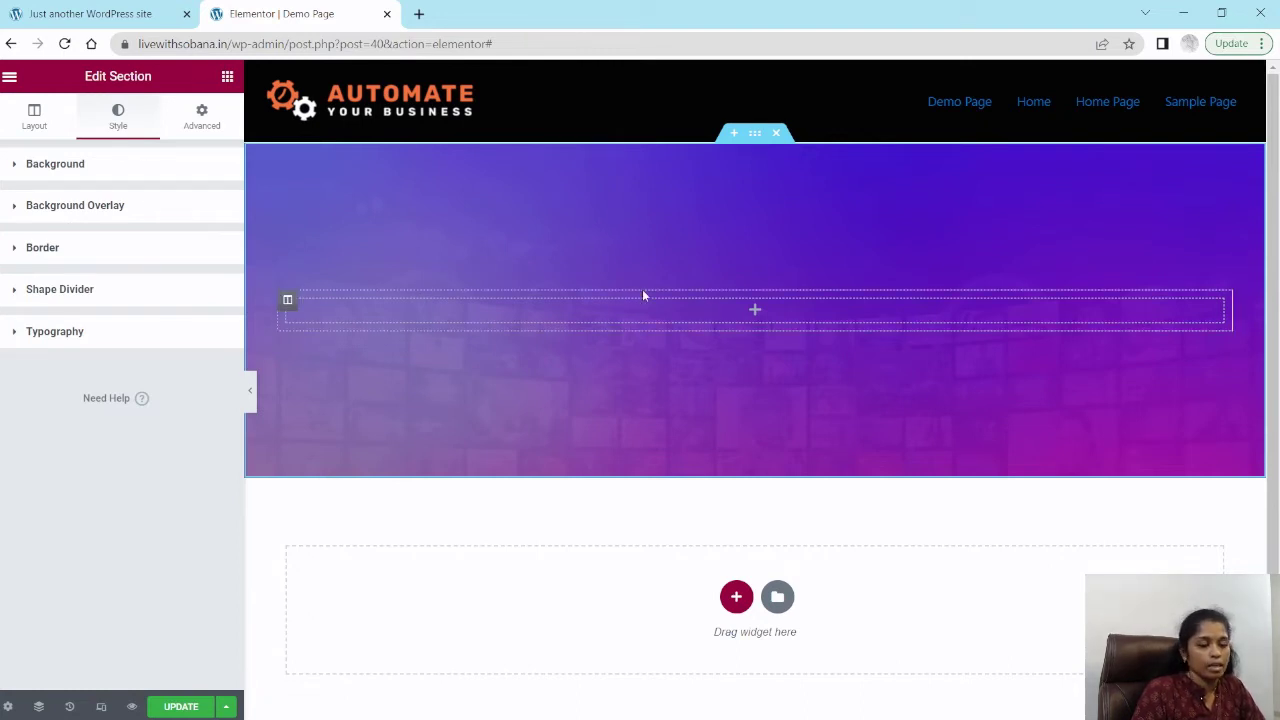
pyautogui.click(227, 78)
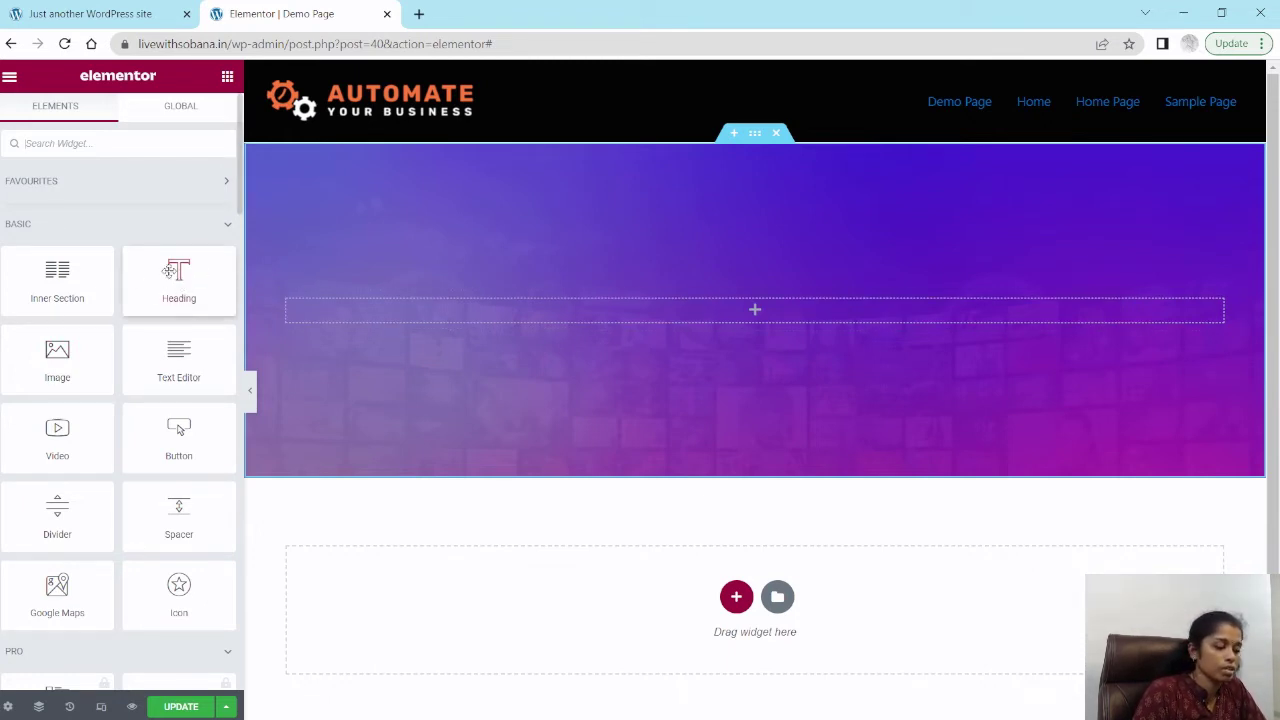
pyautogui.moveTo(176, 283); pyautogui.dragTo(766, 310)
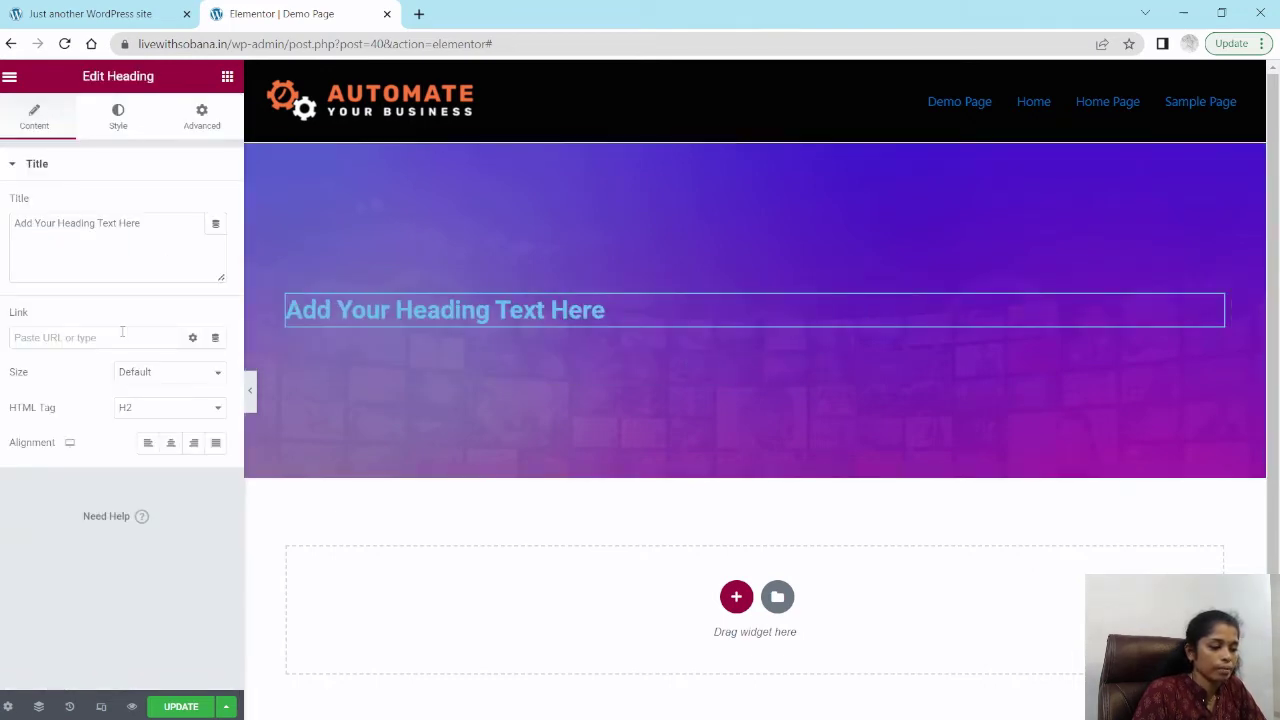
pyautogui.click(170, 442)
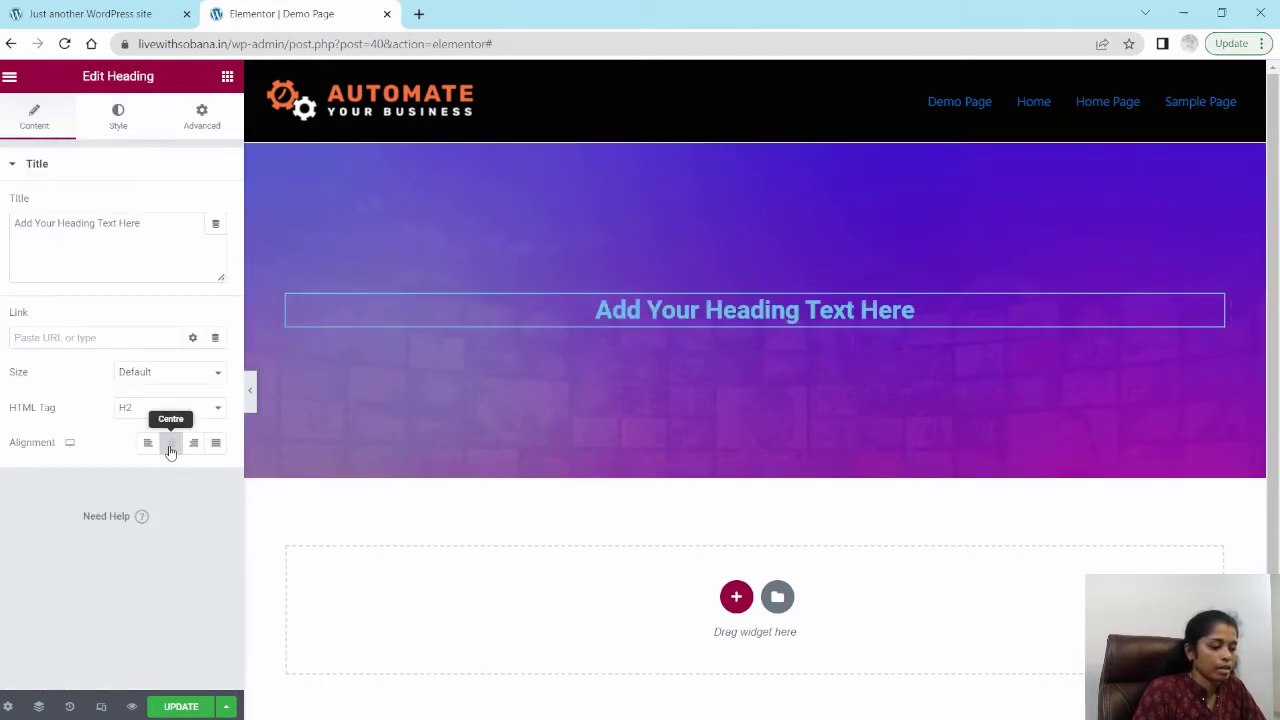
# Step: Replace the heading's placeholder text with 'Build your Portfolio Website'
pyautogui.click(80, 224)
pyautogui.tripleClick(80, 224)
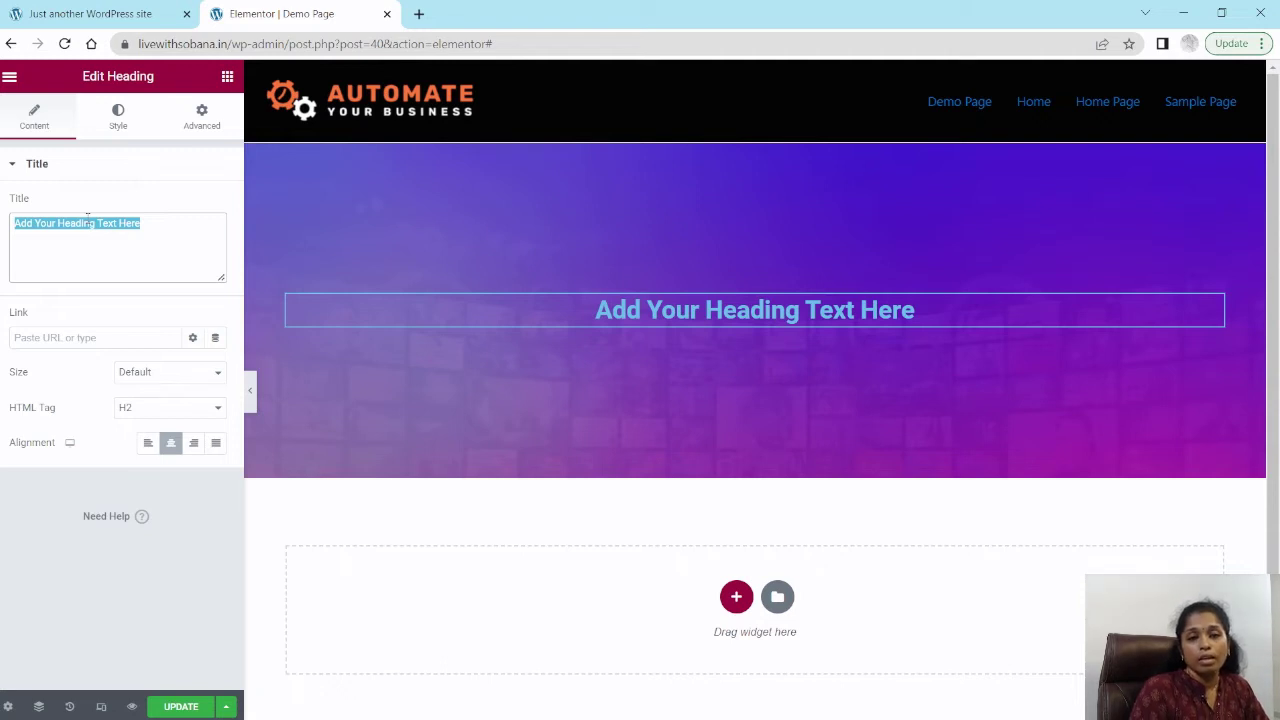
pyautogui.press('BackSpace')
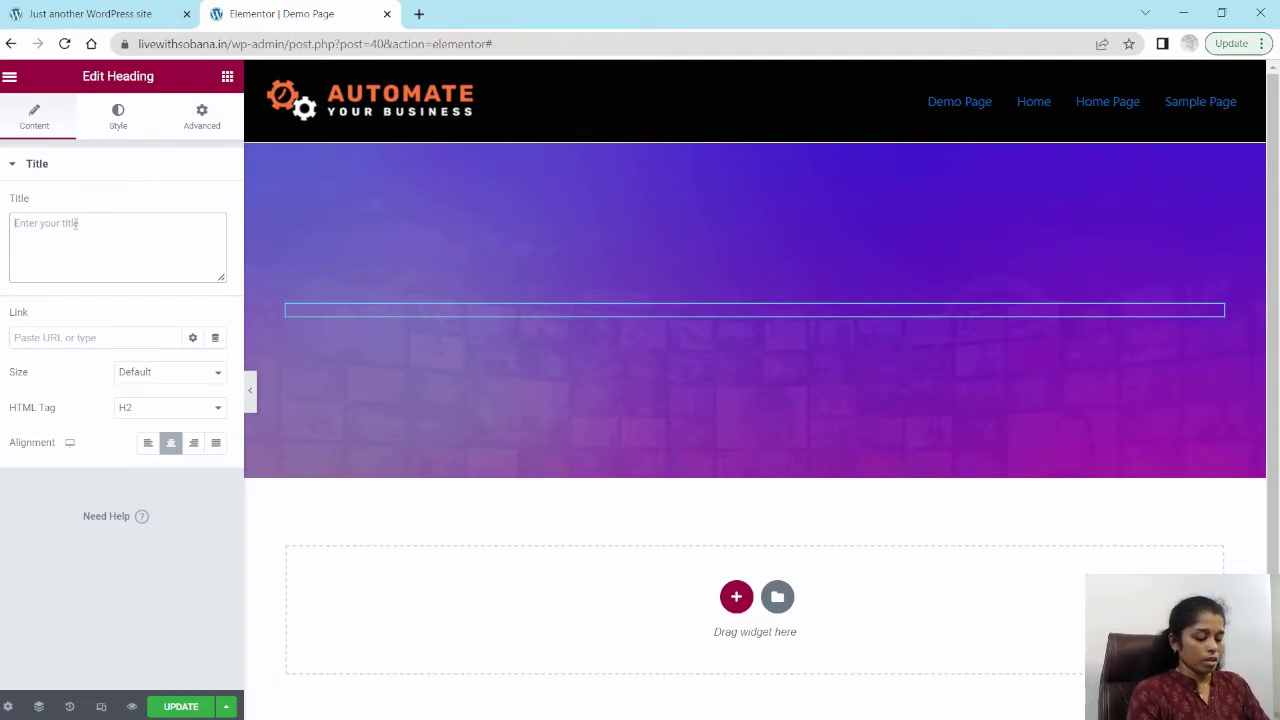
pyautogui.write('Build')
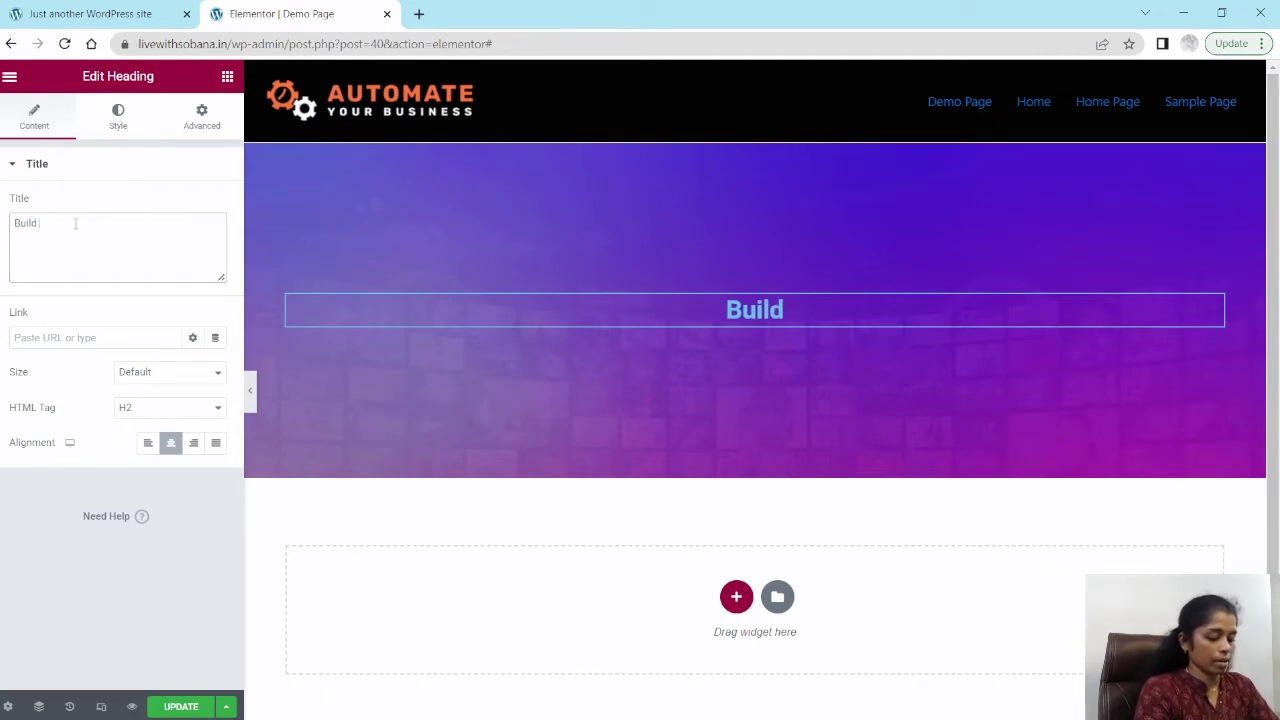
pyautogui.write(' your')
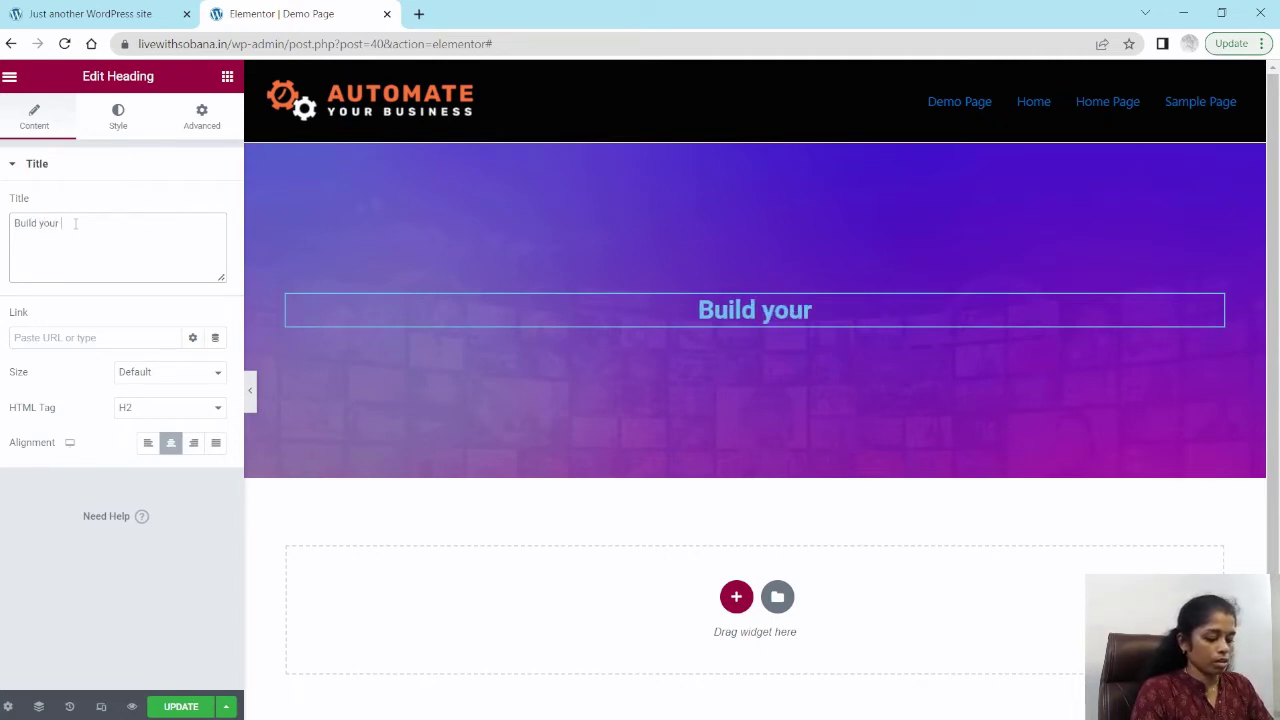
pyautogui.write('We')
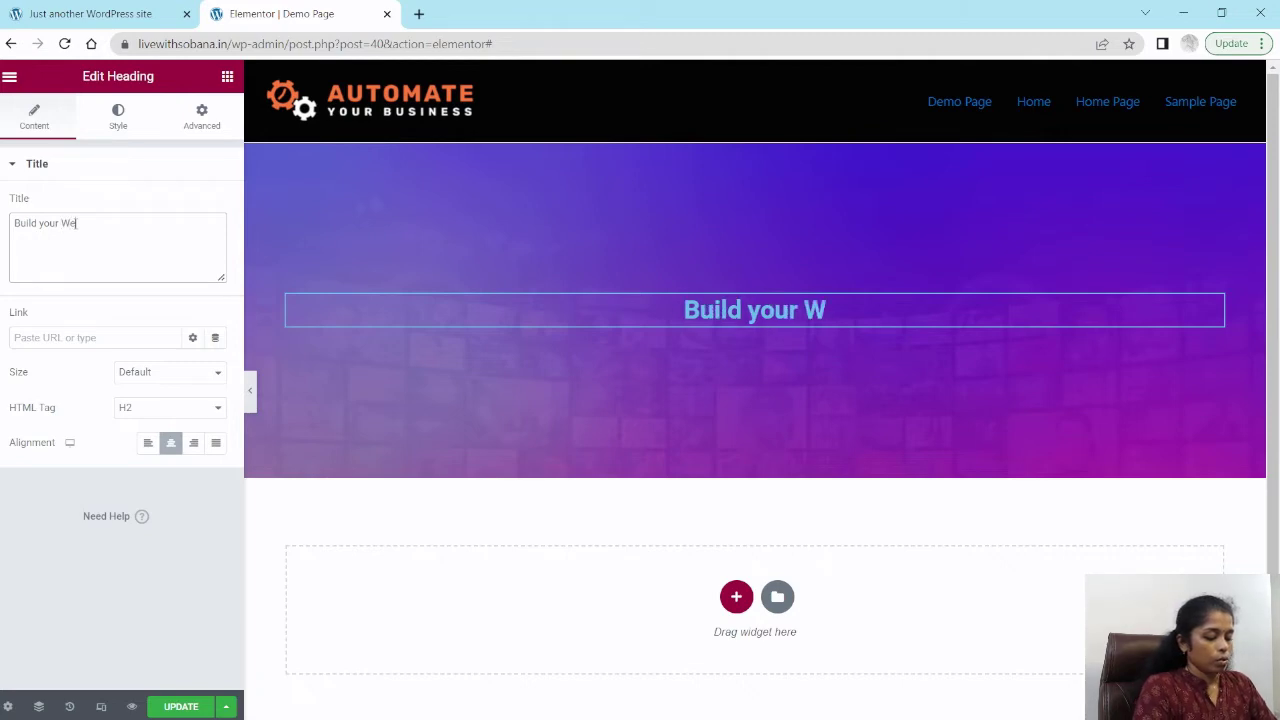
pyautogui.press('BackSpace')
pyautogui.press('BackSpace')
pyautogui.write('P')
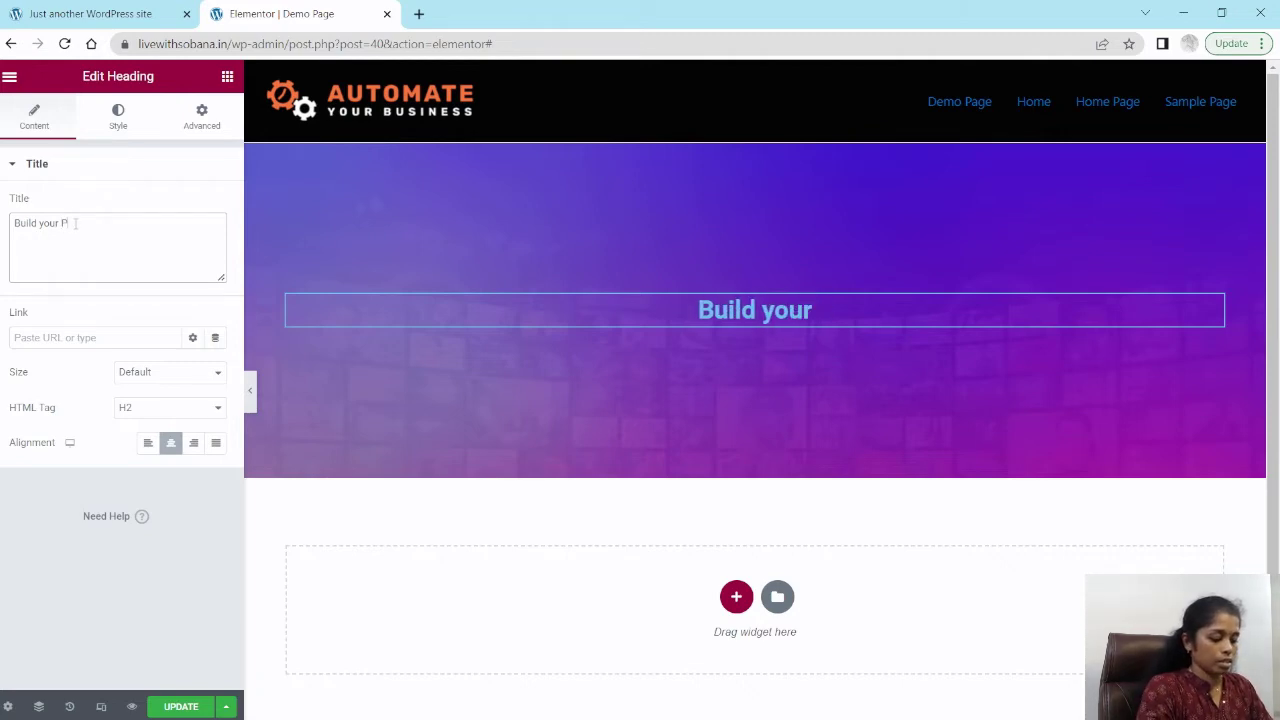
pyautogui.write('ortfo')
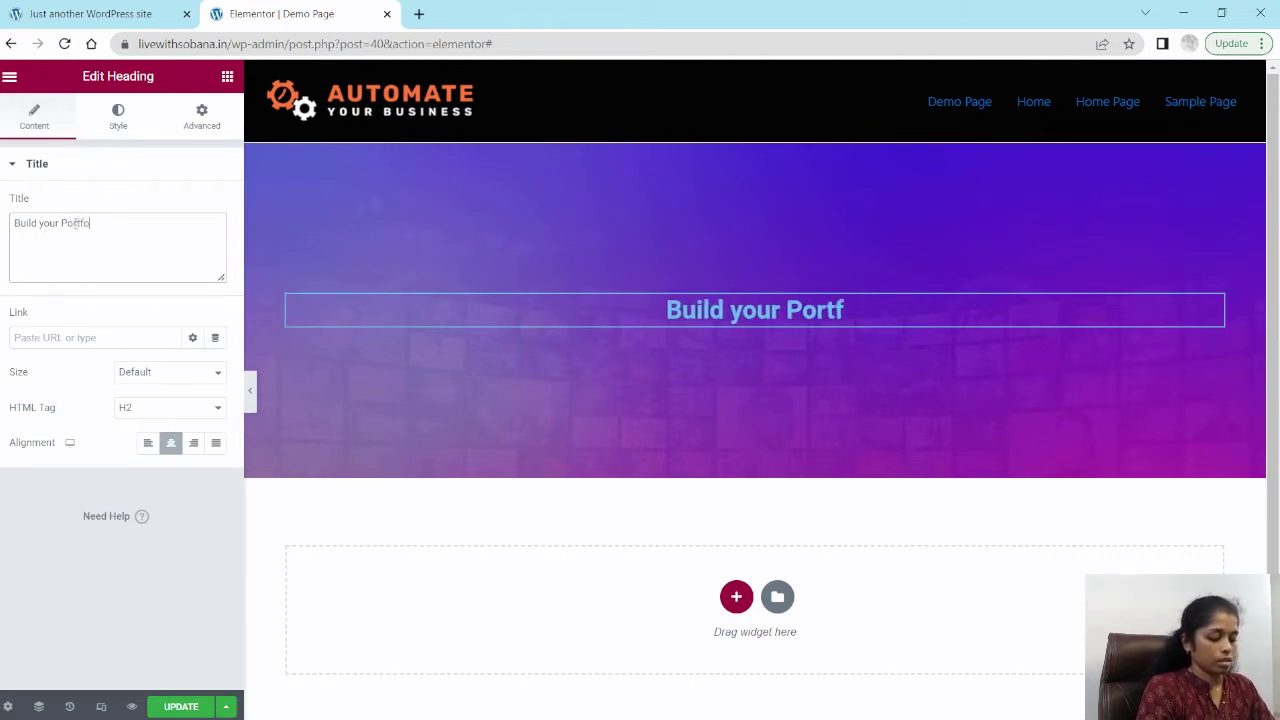
pyautogui.write('liowebsi')
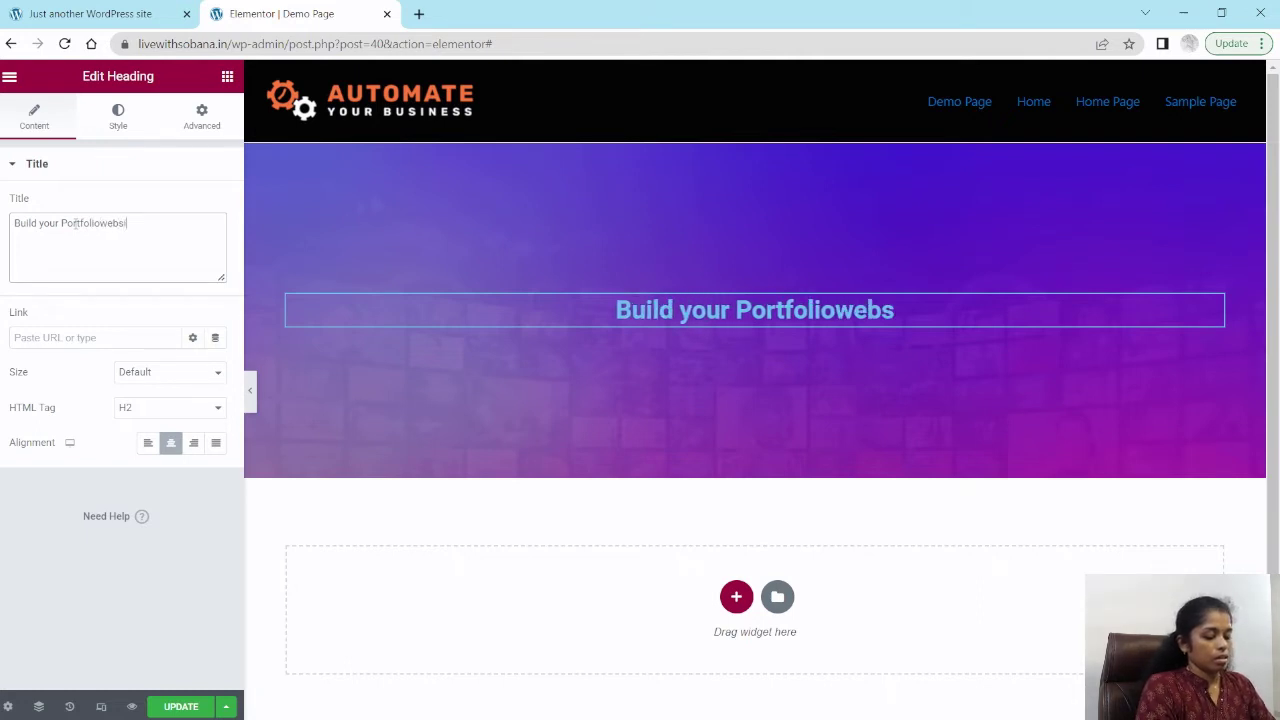
pyautogui.write('te')
pyautogui.press('Left')
pyautogui.press('Left')
pyautogui.press('Left')
pyautogui.press('Left')
pyautogui.press('Left')
pyautogui.press('Left')
pyautogui.press('Left')
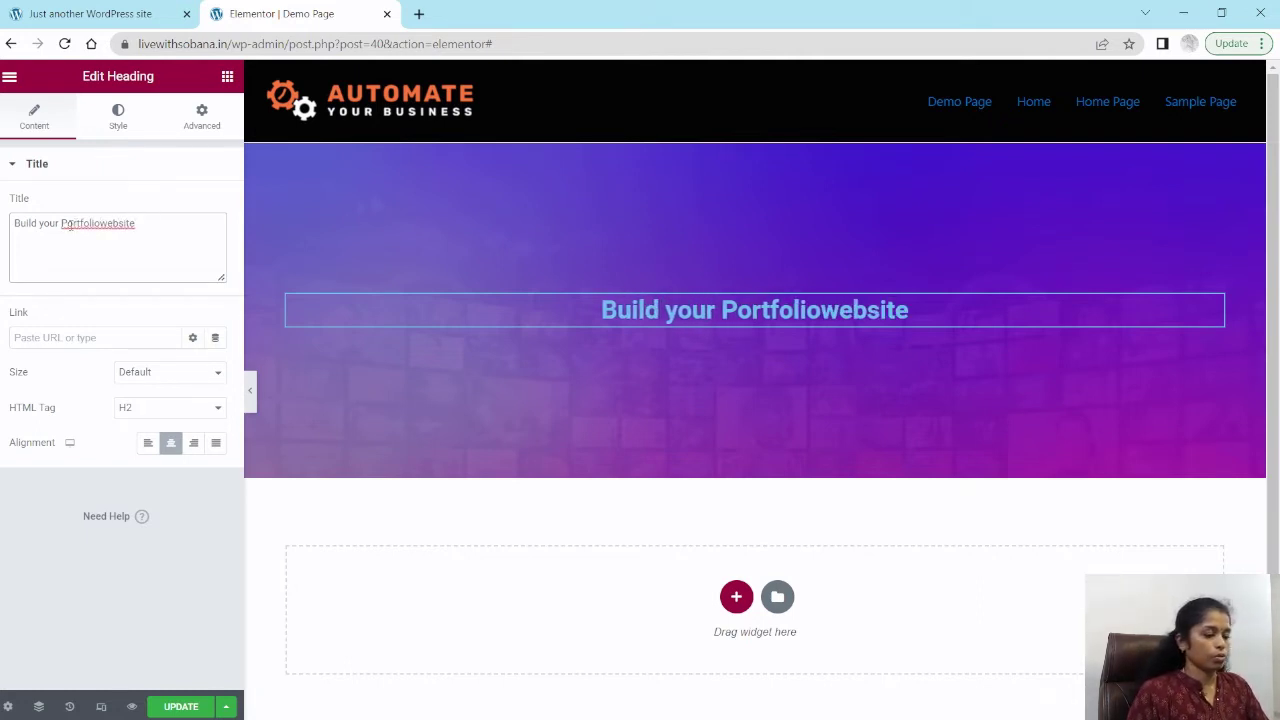
pyautogui.press('Delete')
pyautogui.write('W')
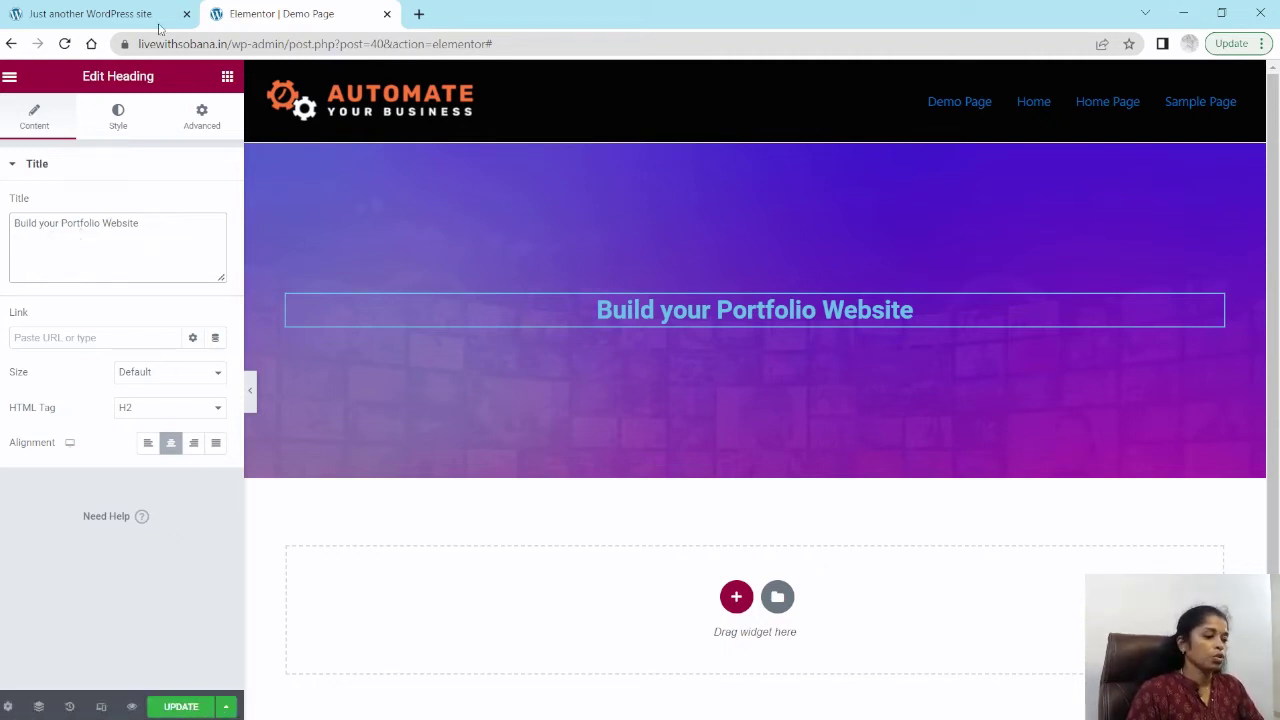
# Step: Set the heading's text colour to white #FFFFFF
pyautogui.click(118, 117)
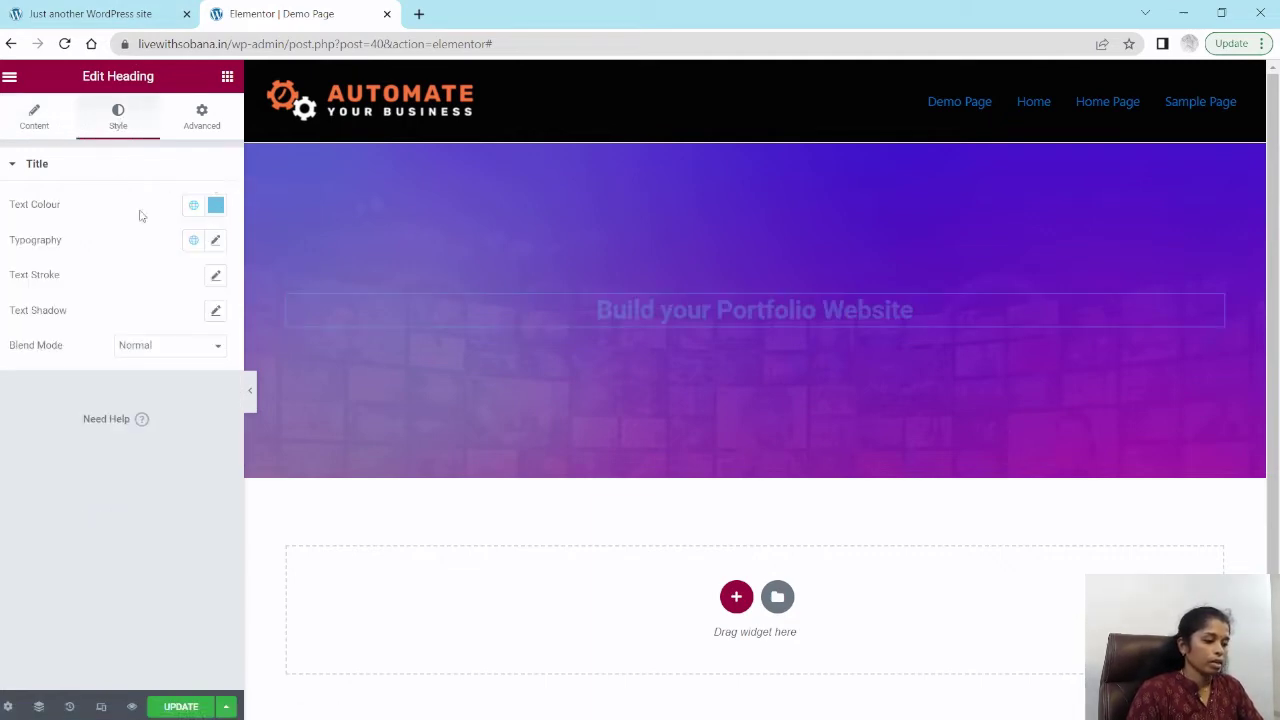
pyautogui.click(214, 207)
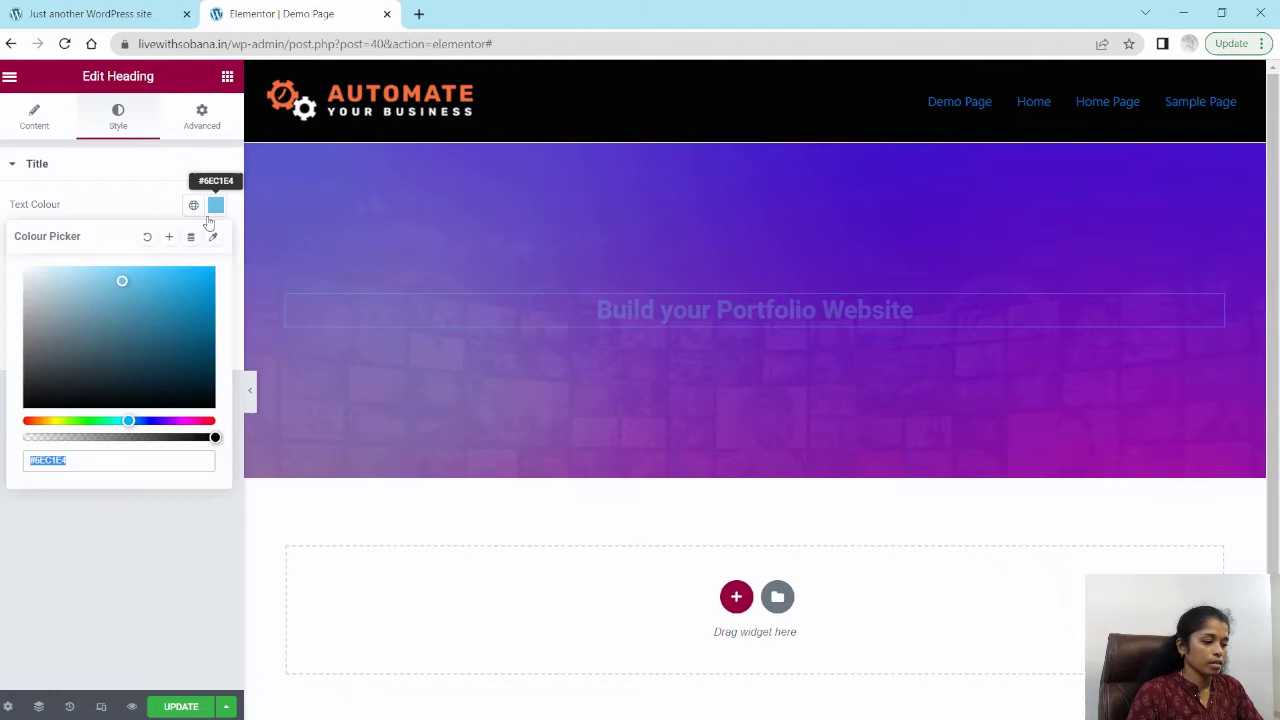
pyautogui.click(31, 274)
pyautogui.moveTo(33, 275); pyautogui.dragTo(5, 262)
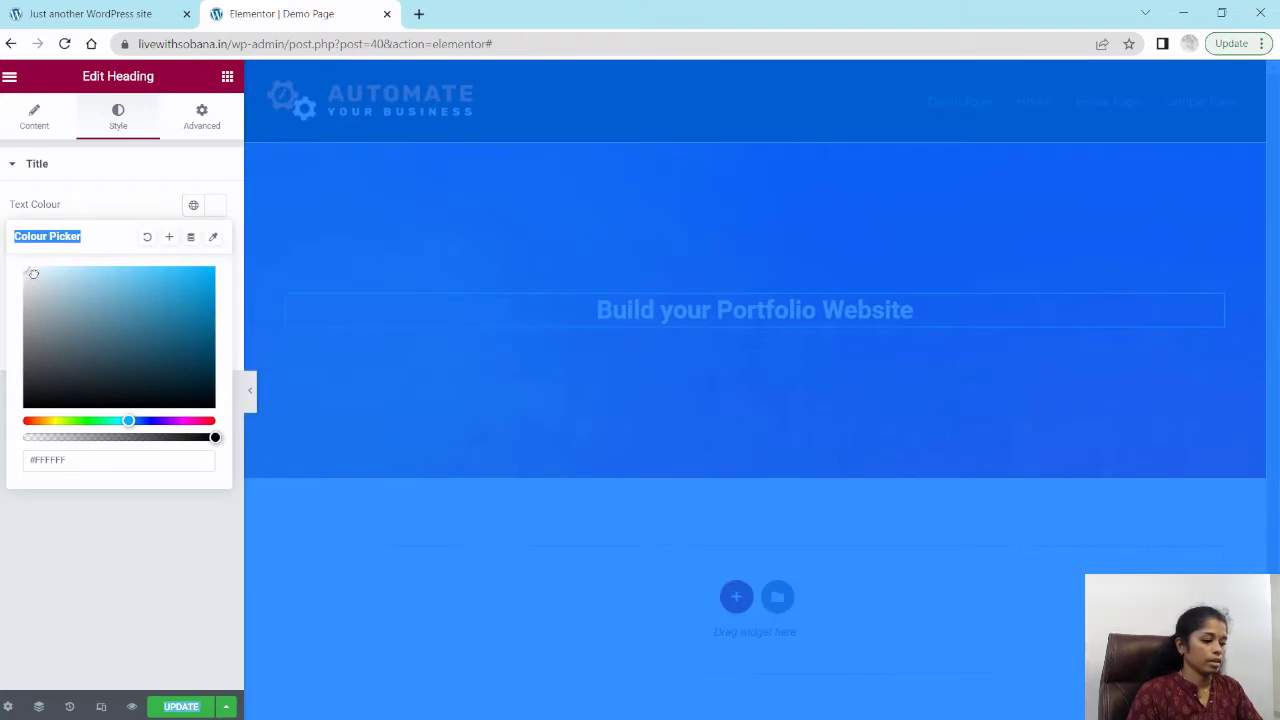
pyautogui.click(33, 275)
pyautogui.click(27, 272)
pyautogui.click(87, 238)
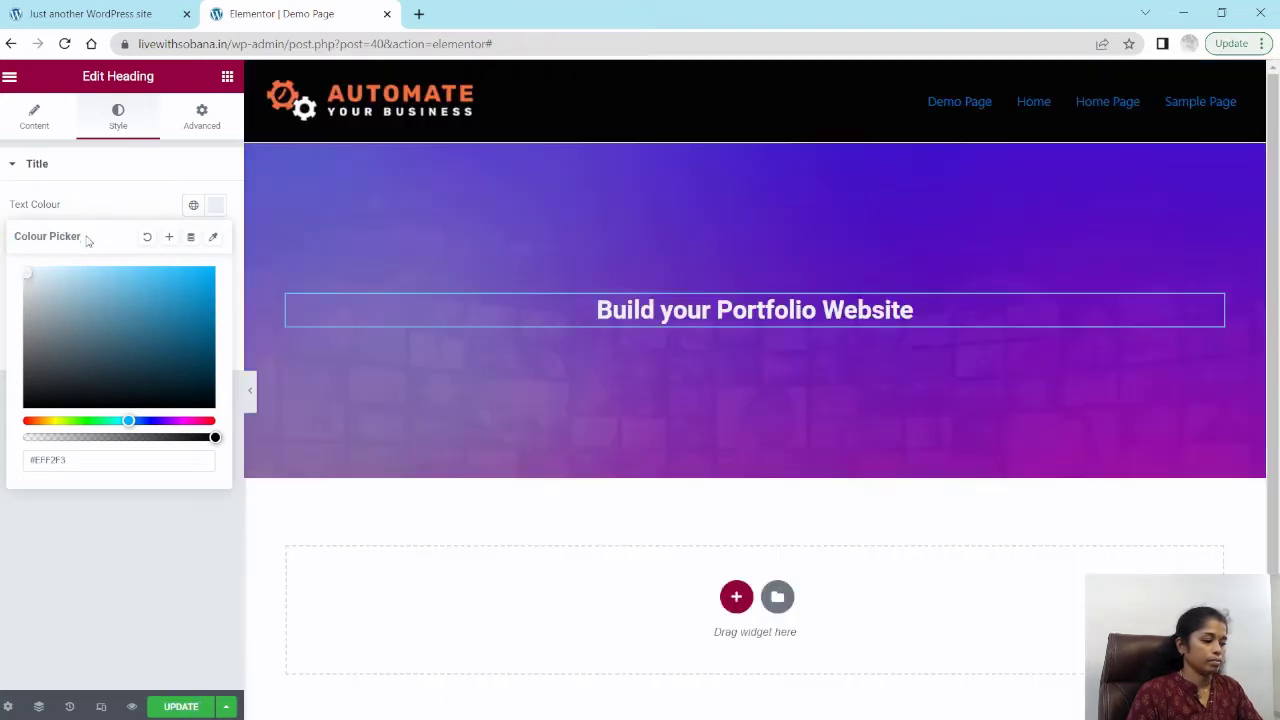
pyautogui.moveTo(27, 270); pyautogui.dragTo(16, 264)
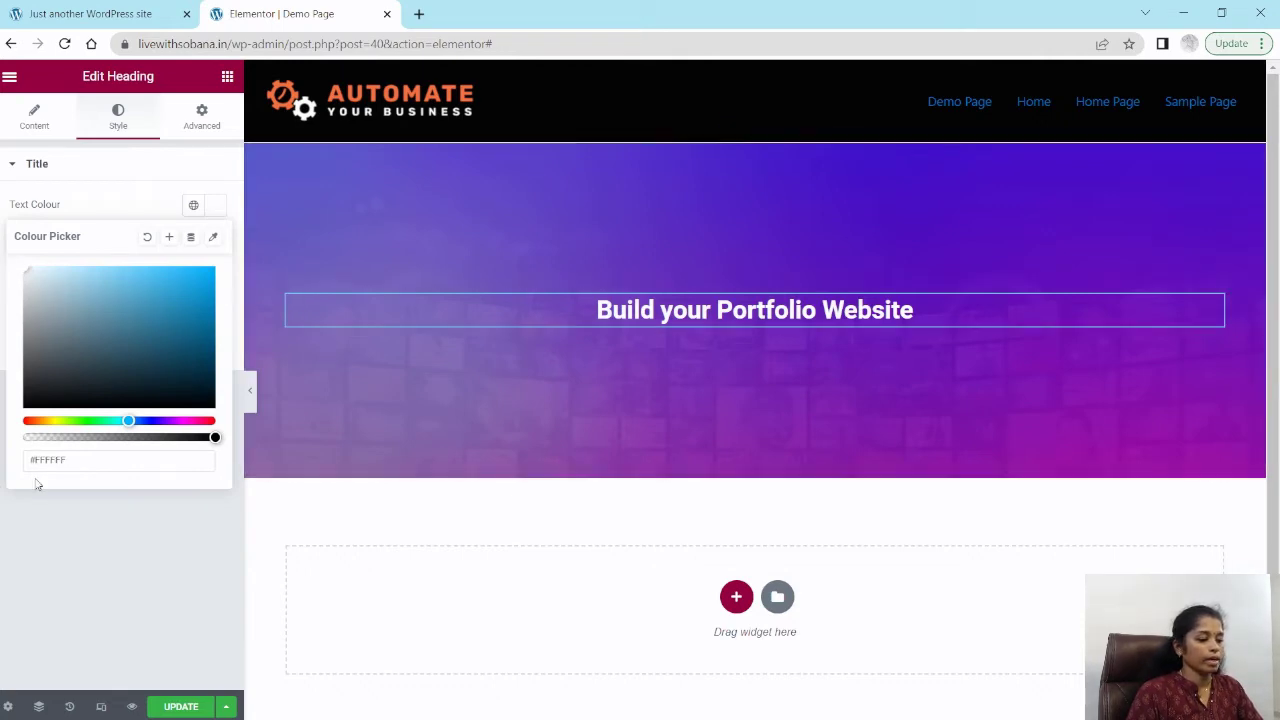
pyautogui.click(43, 176)
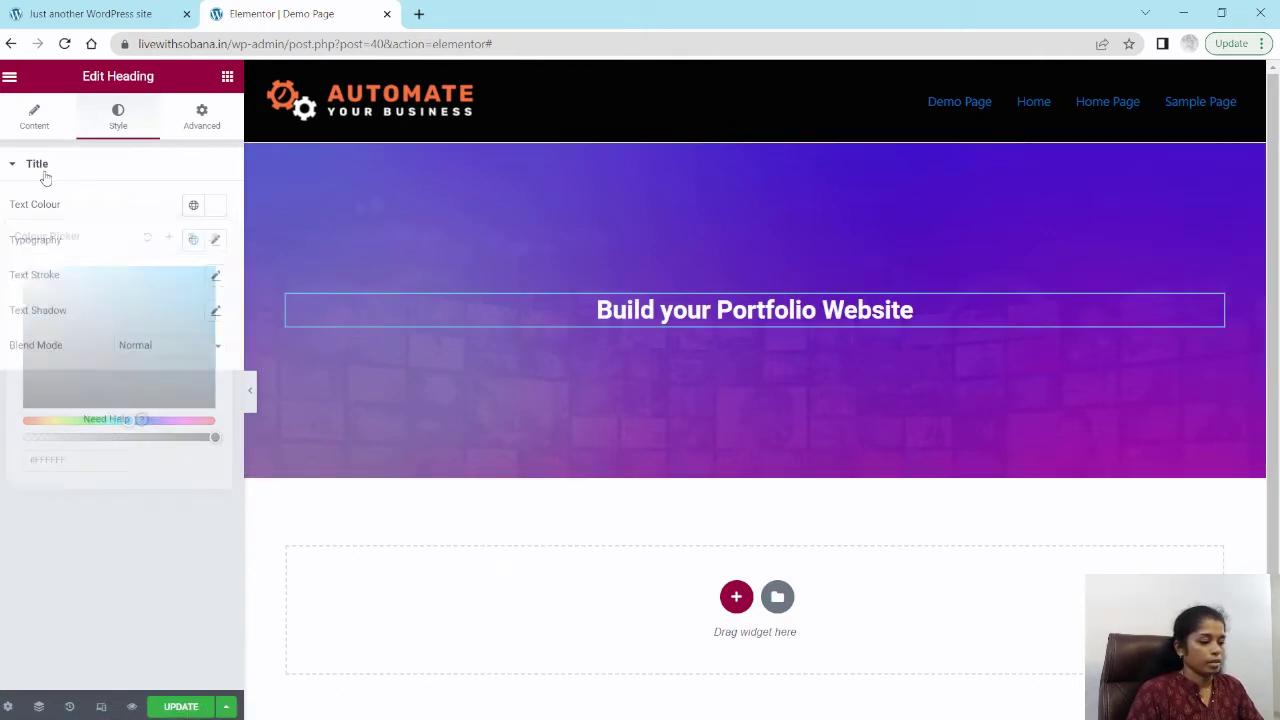
pyautogui.click(40, 164)
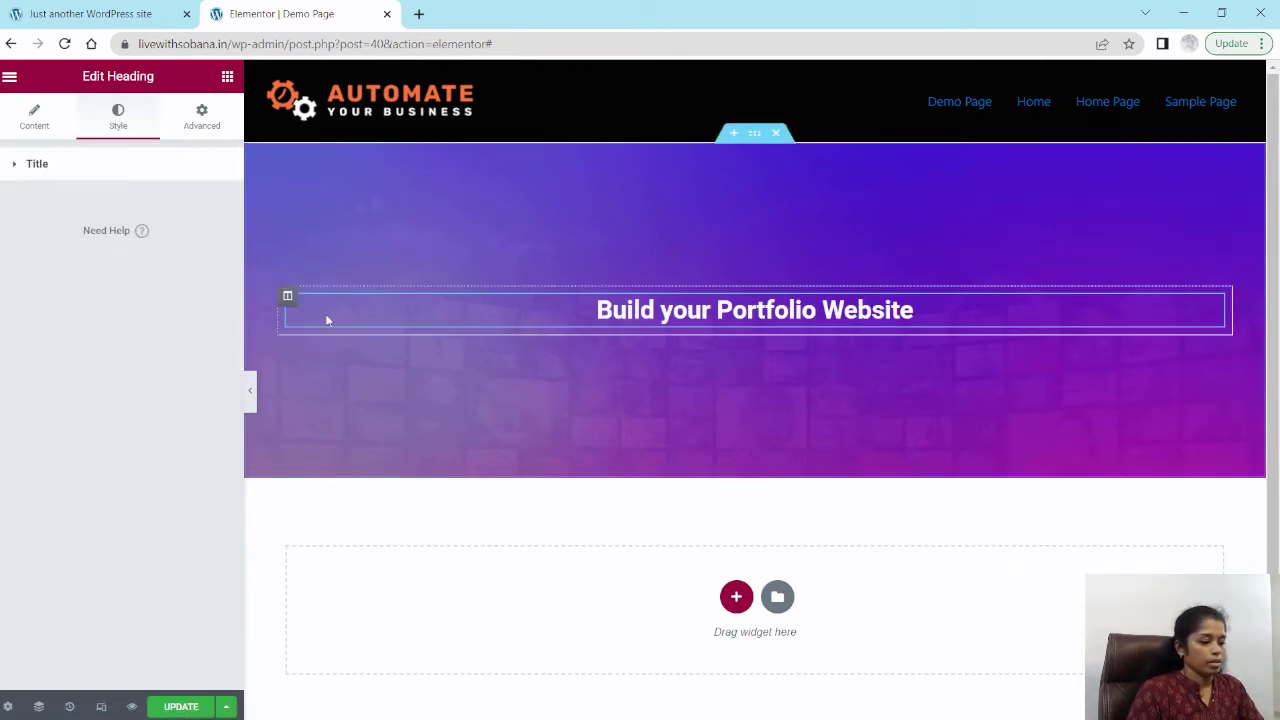
pyautogui.click(36, 164)
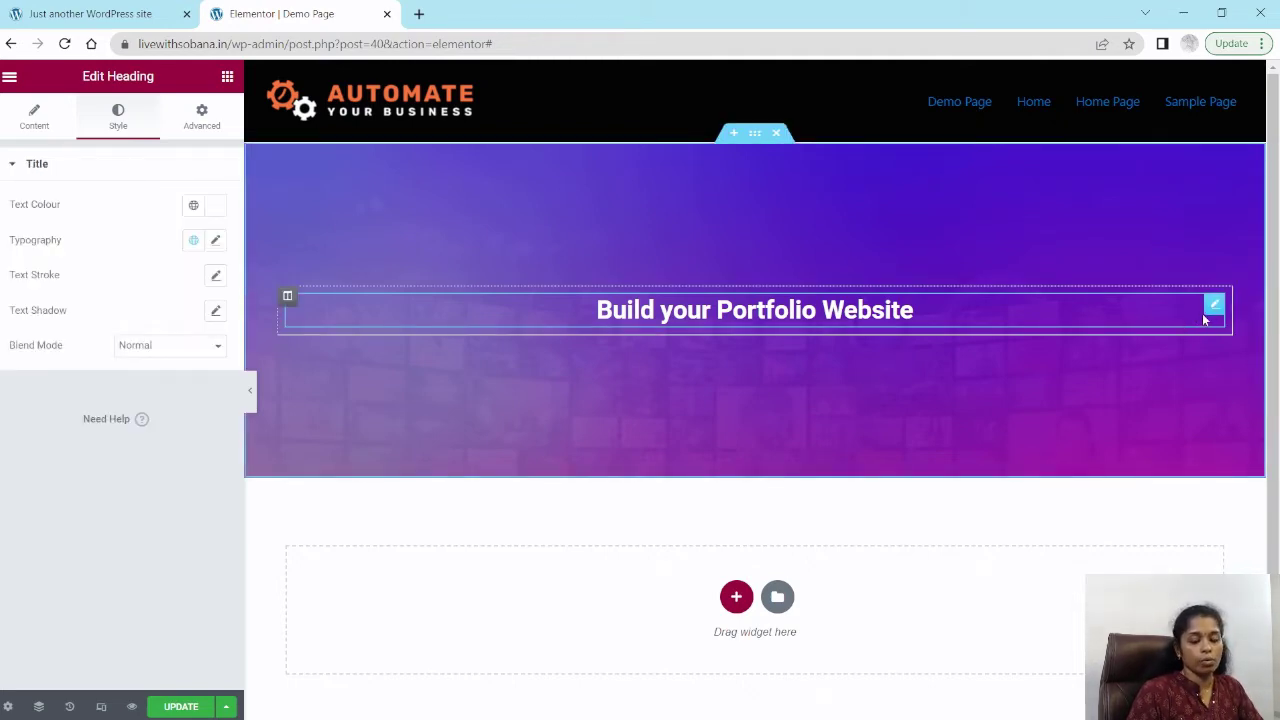
# Step: Duplicate the heading widget
pyautogui.click(227, 77)
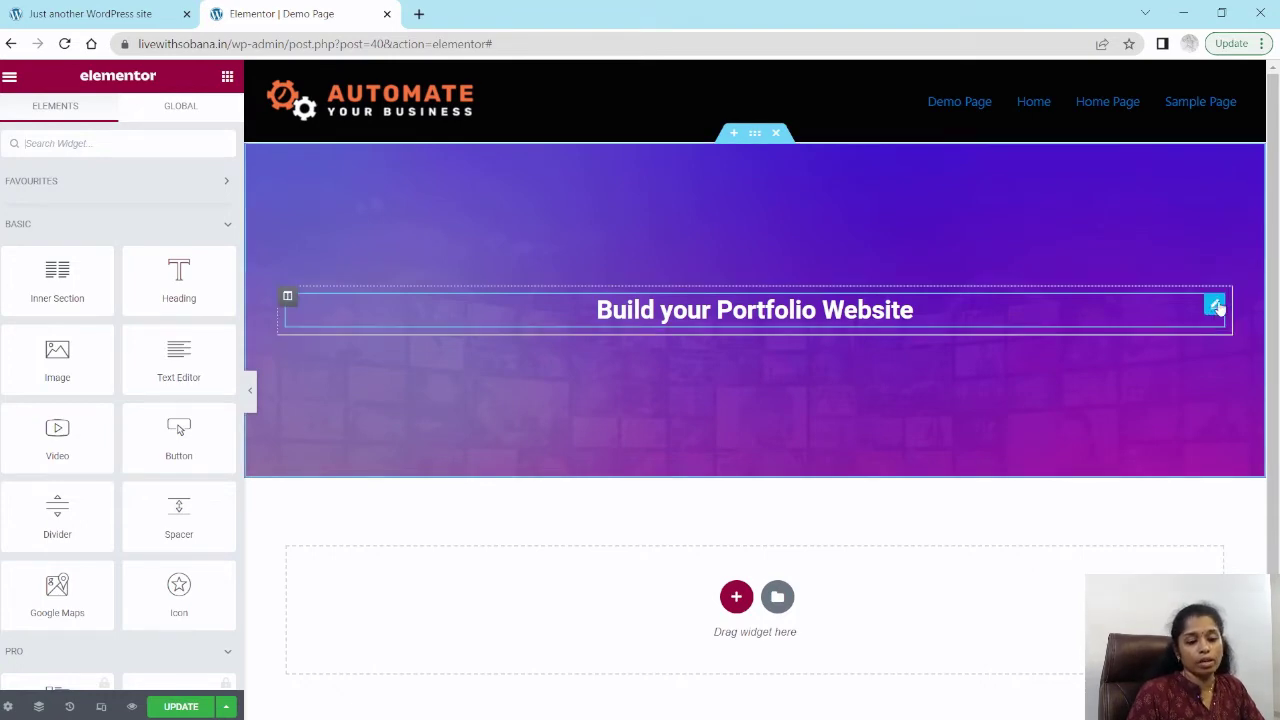
pyautogui.rightClick(1215, 309)
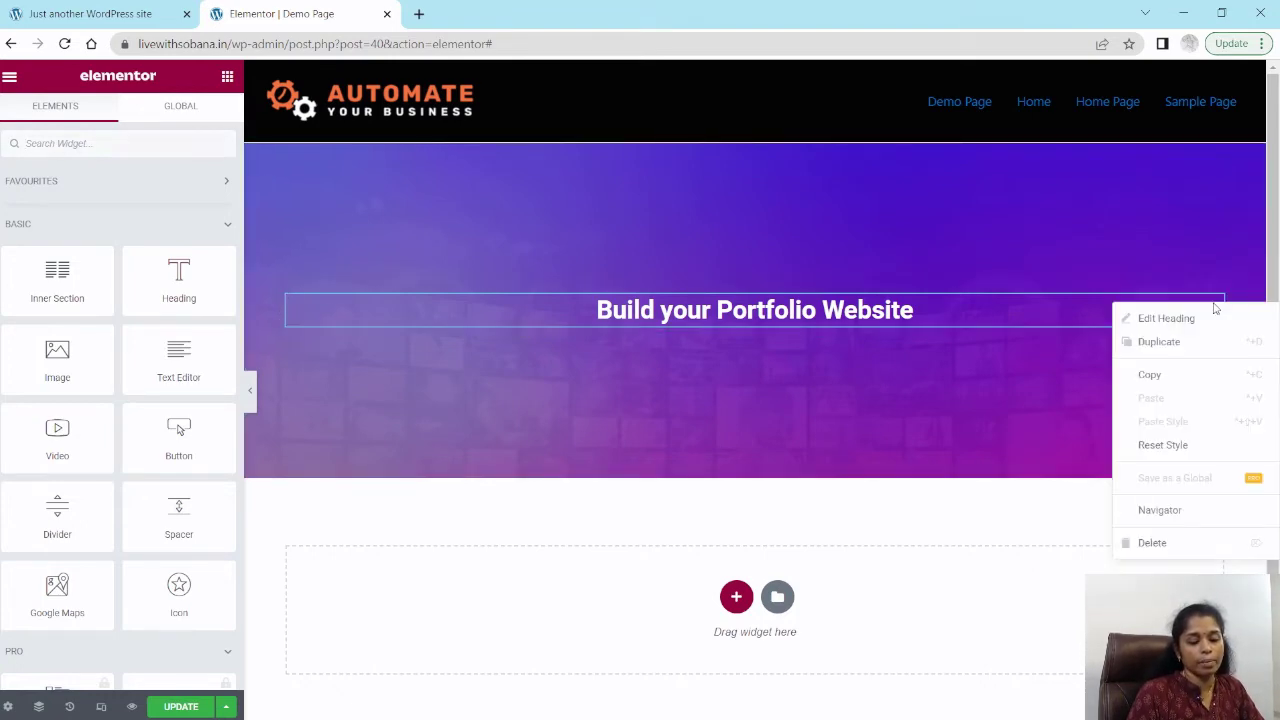
pyautogui.click(1160, 345)
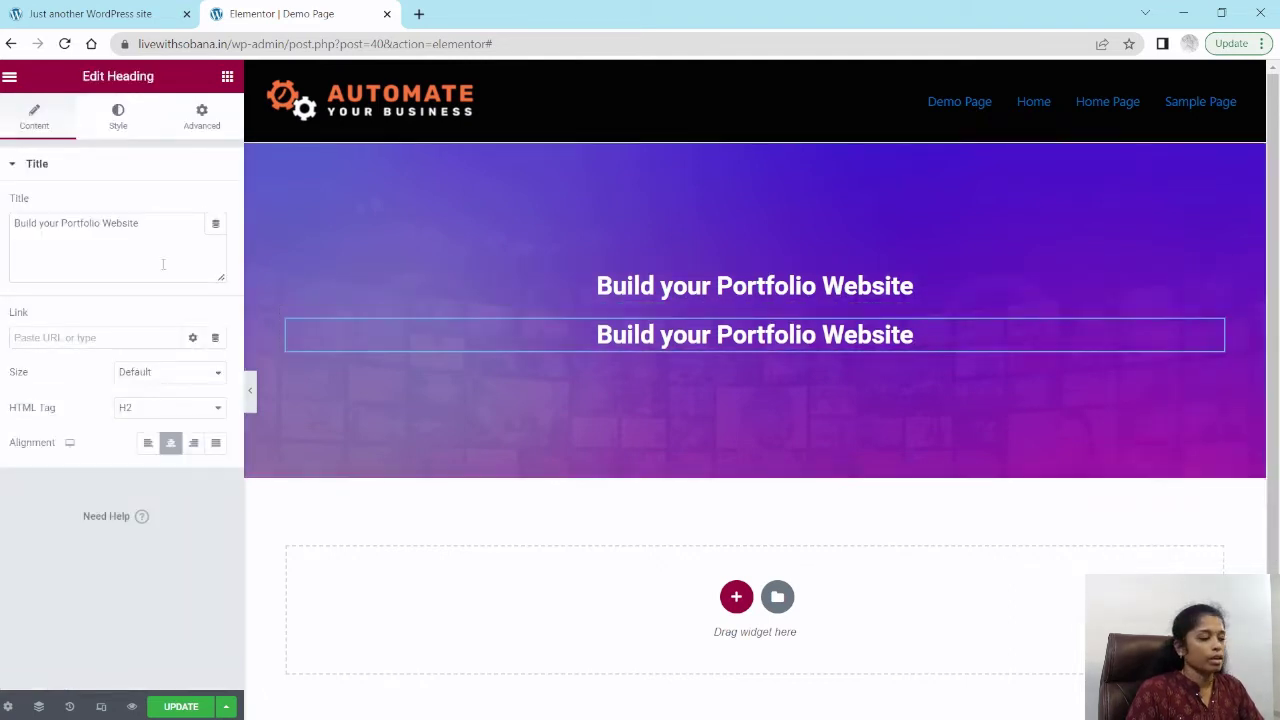
# Step: Change the duplicated heading's text to 'Using Wordpress'
pyautogui.tripleClick(72, 222)
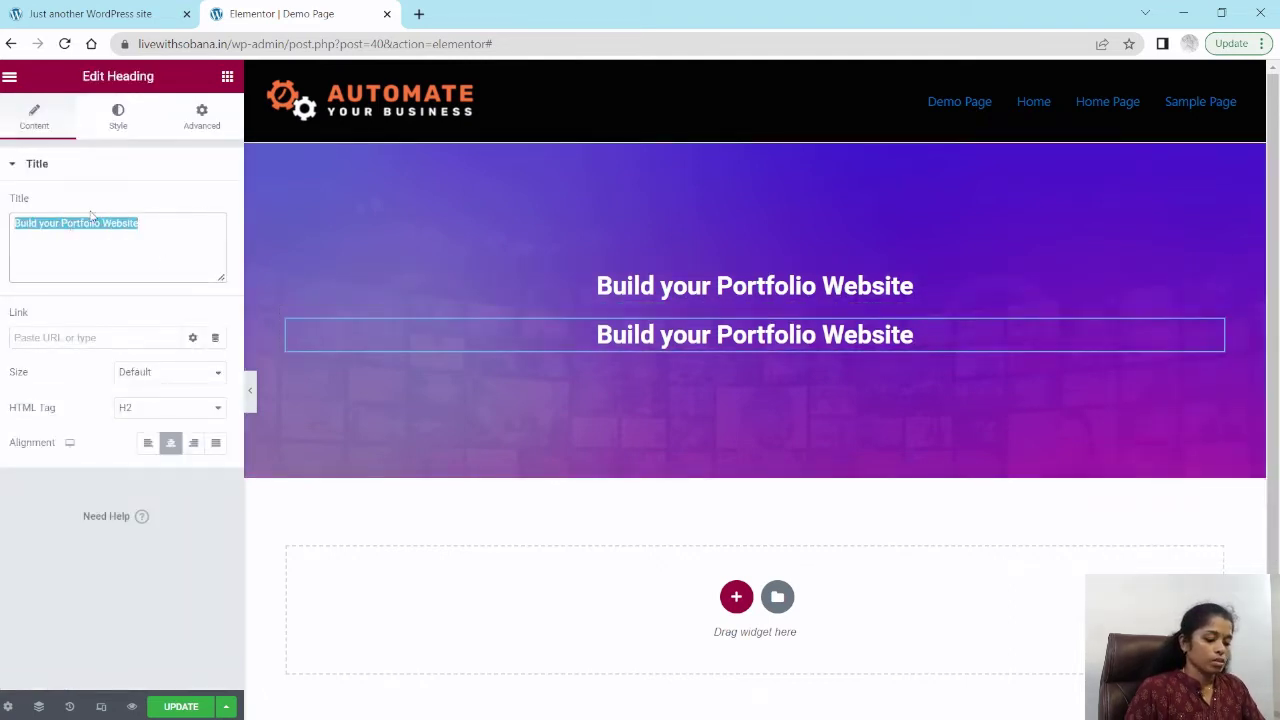
pyautogui.write('Usin')
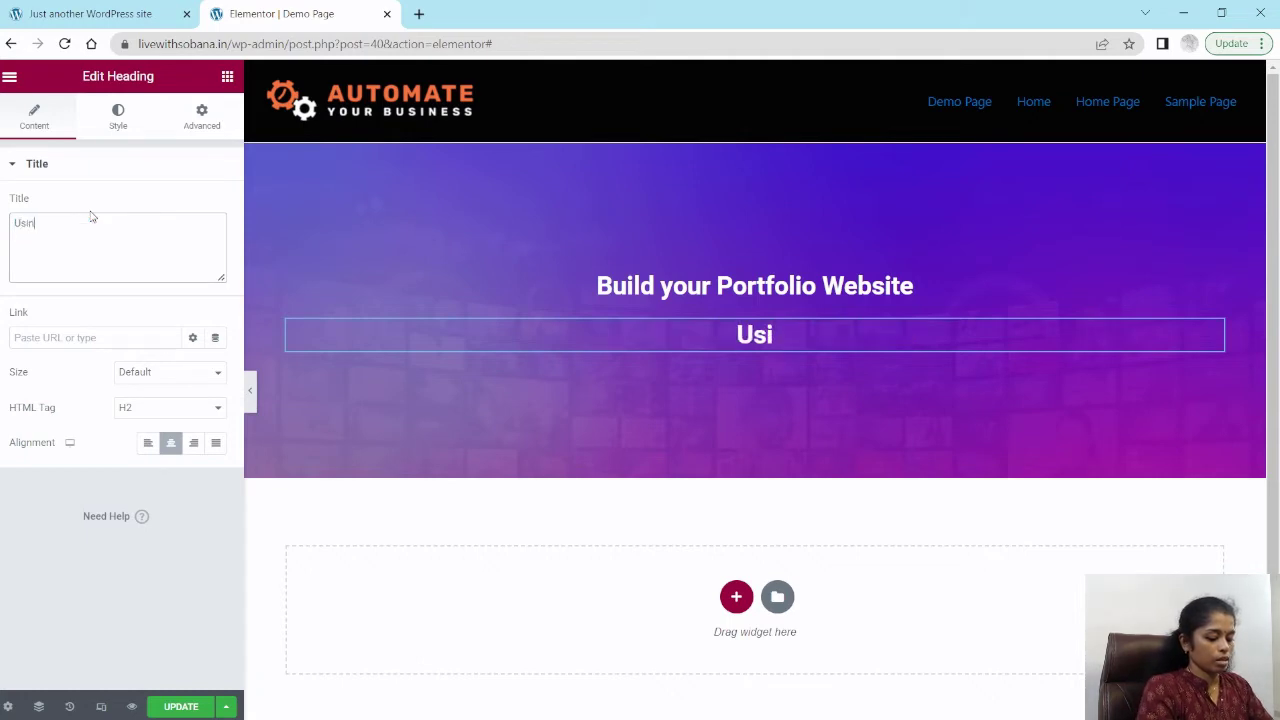
pyautogui.write('g W')
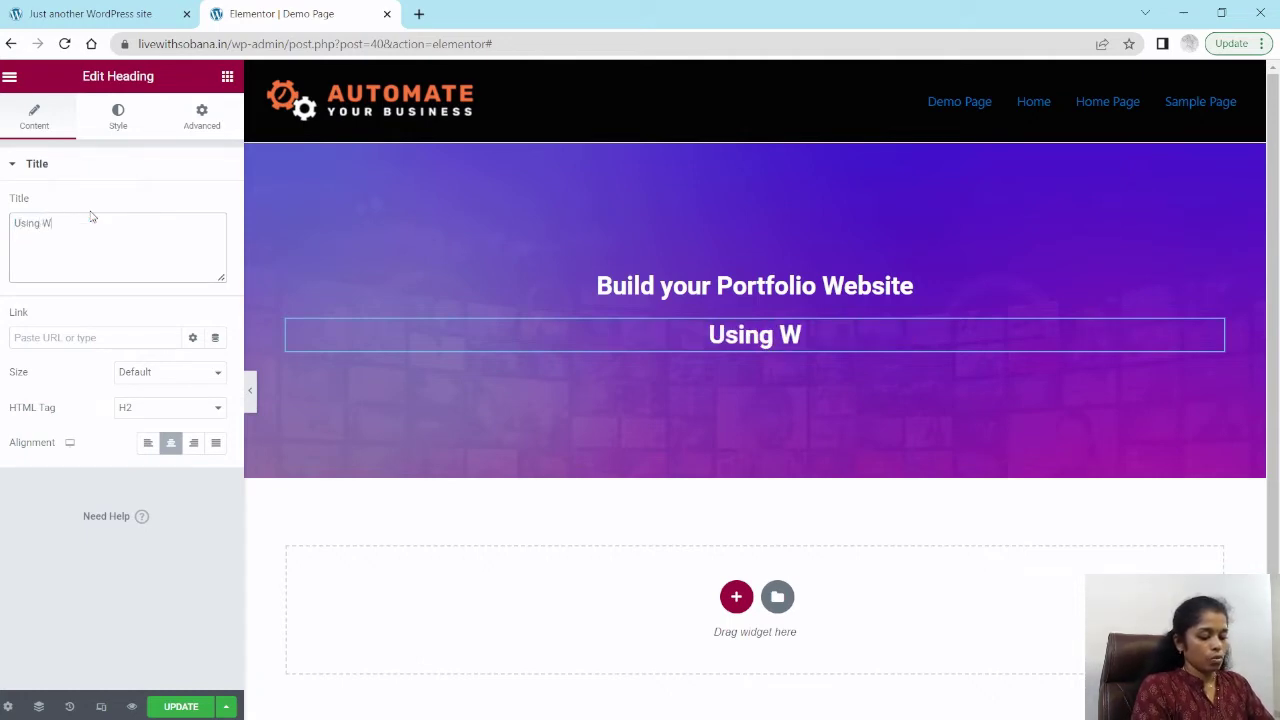
pyautogui.write('ordpress')
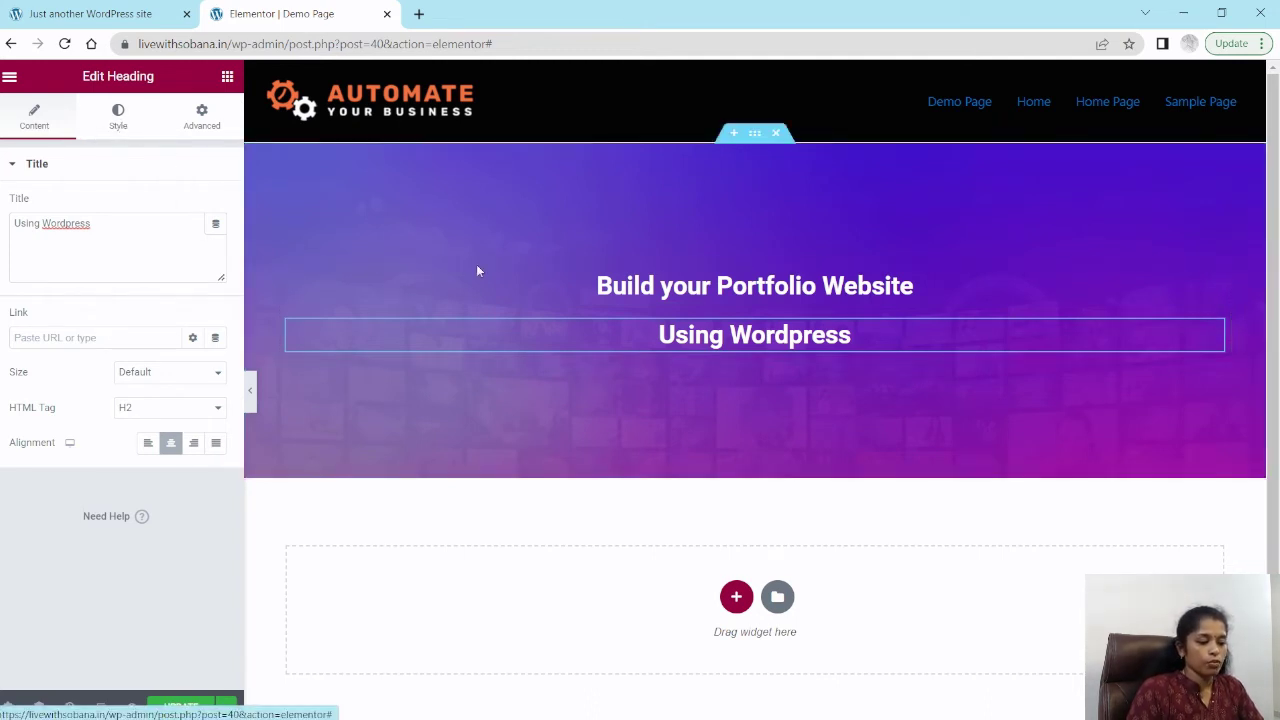
# Step: Set the 'Build your Portfolio Website' heading's typography to the Montserrat font family at size 58
pyautogui.click(755, 286)
pyautogui.click(118, 117)
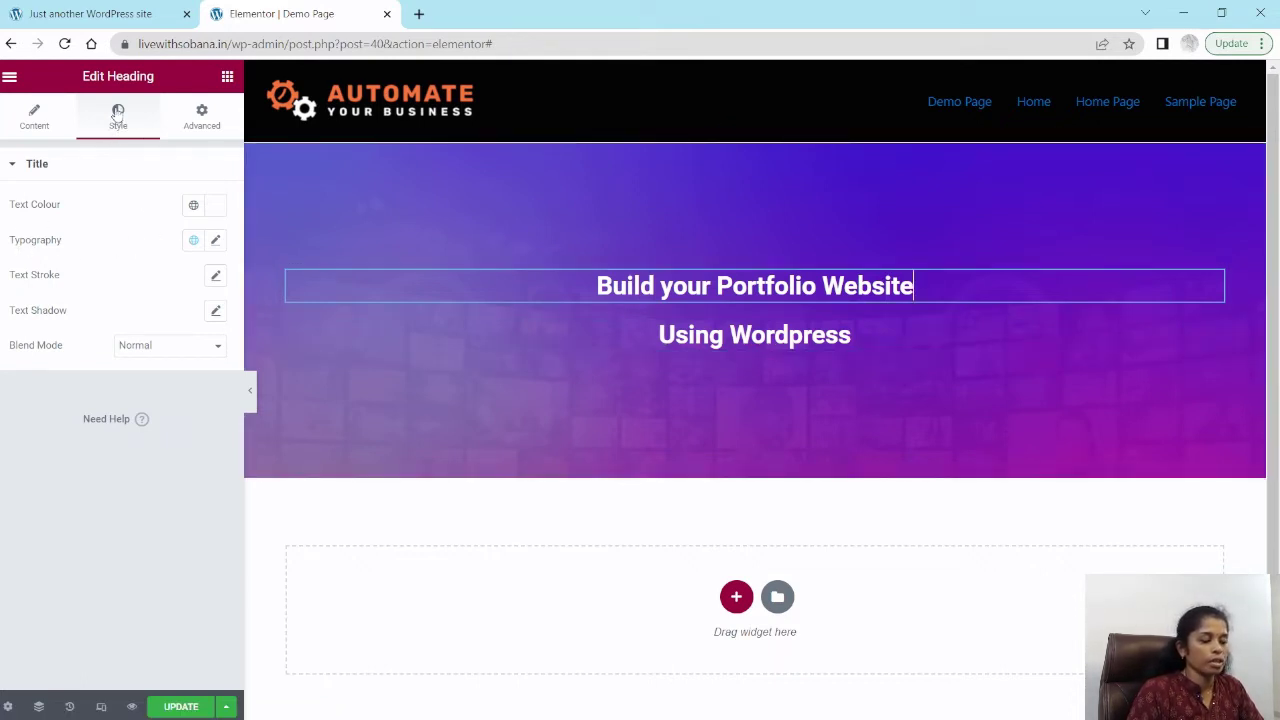
pyautogui.click(215, 241)
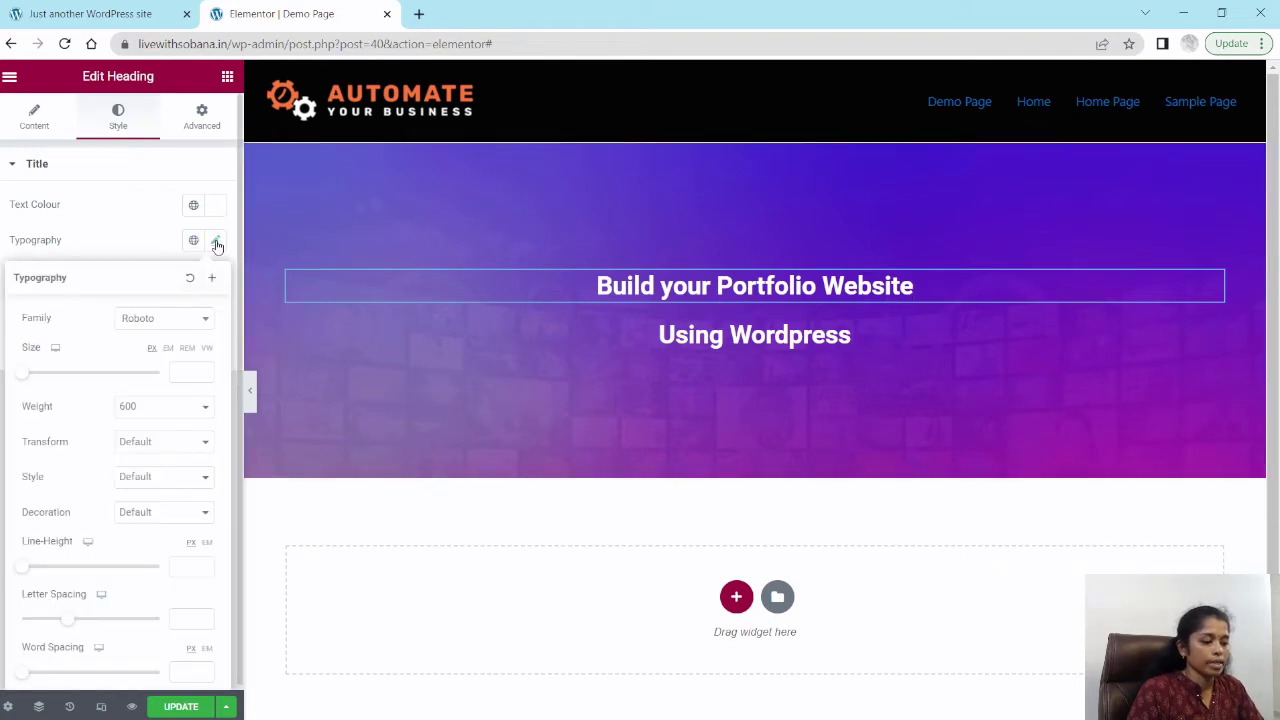
pyautogui.click(153, 320)
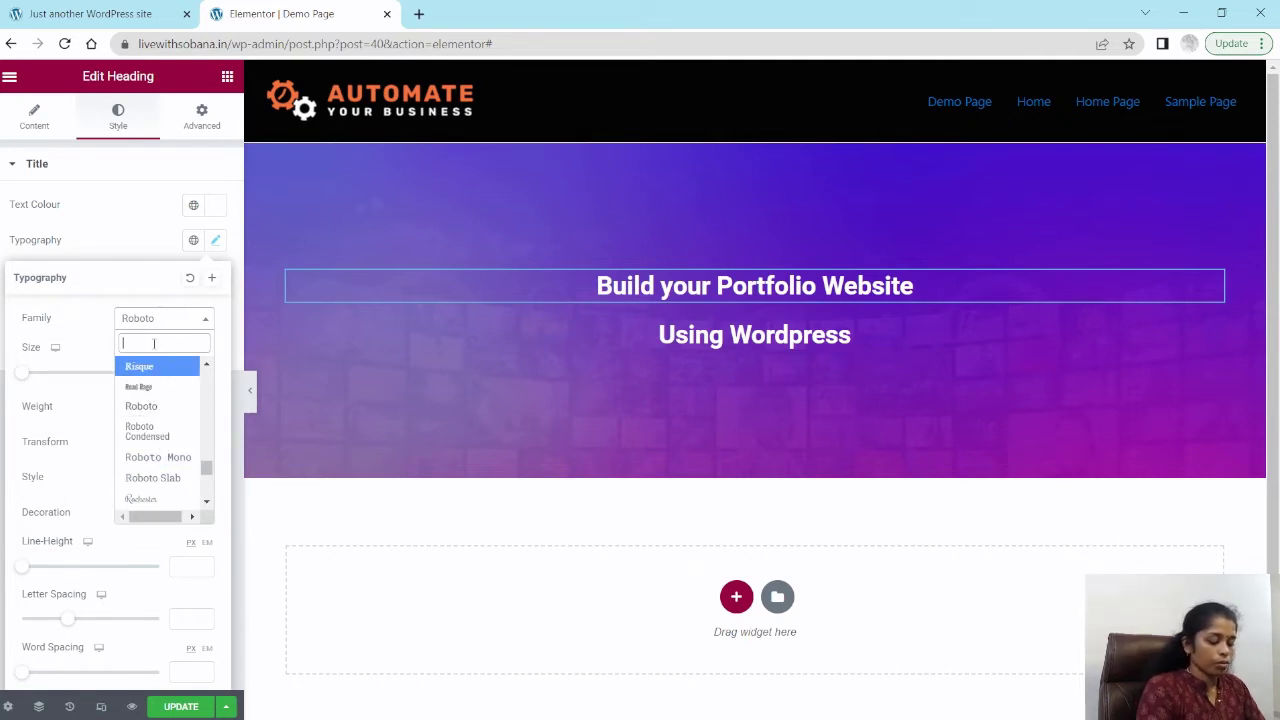
pyautogui.write('mont')
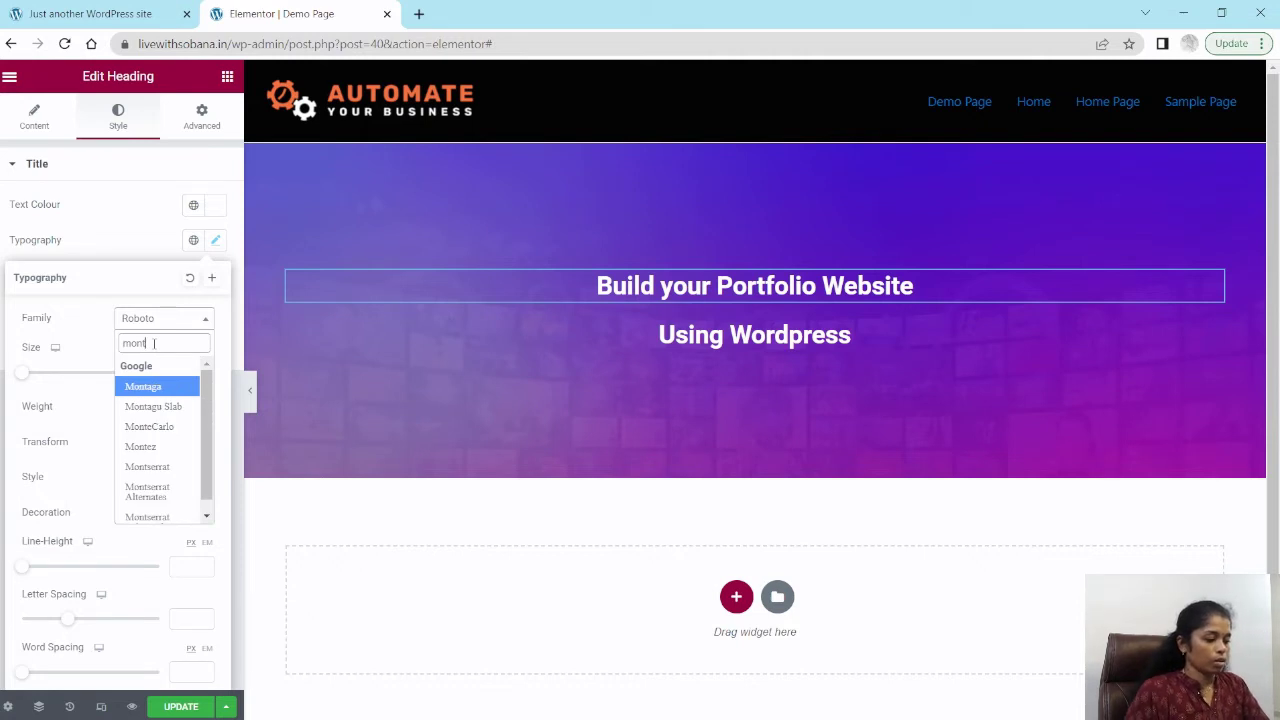
pyautogui.click(146, 470)
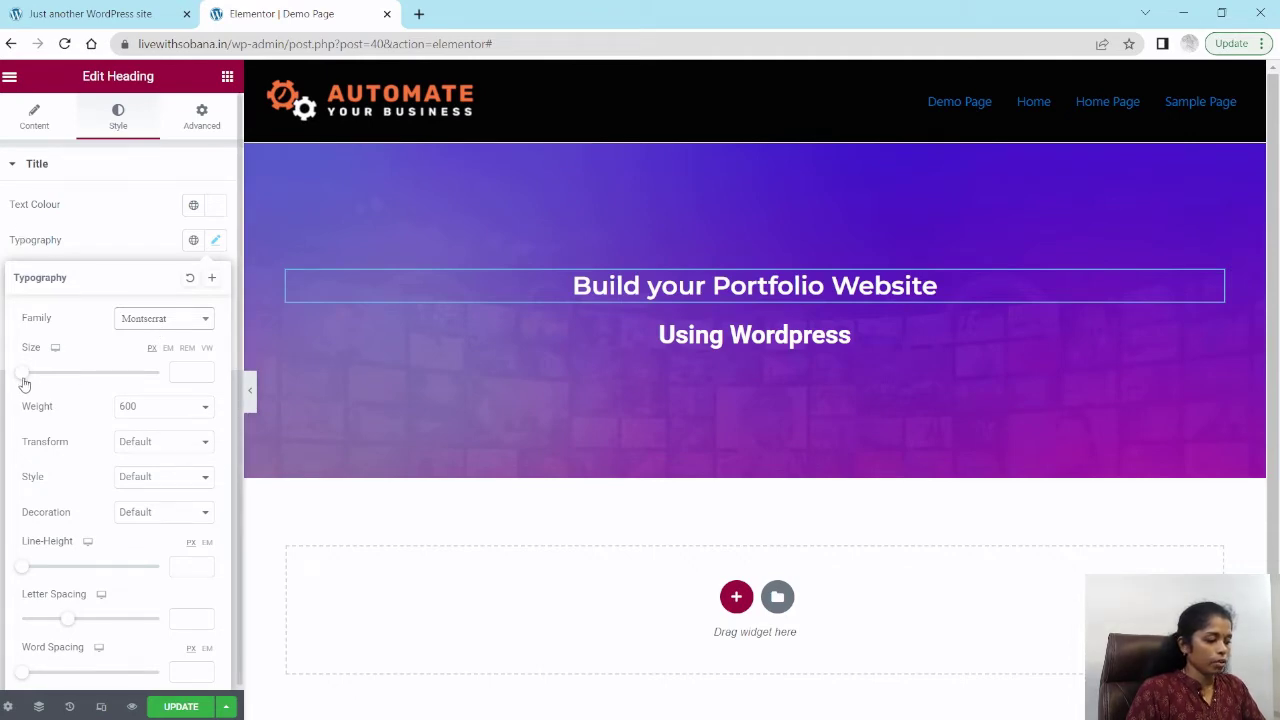
pyautogui.moveTo(23, 378); pyautogui.dragTo(63, 389)
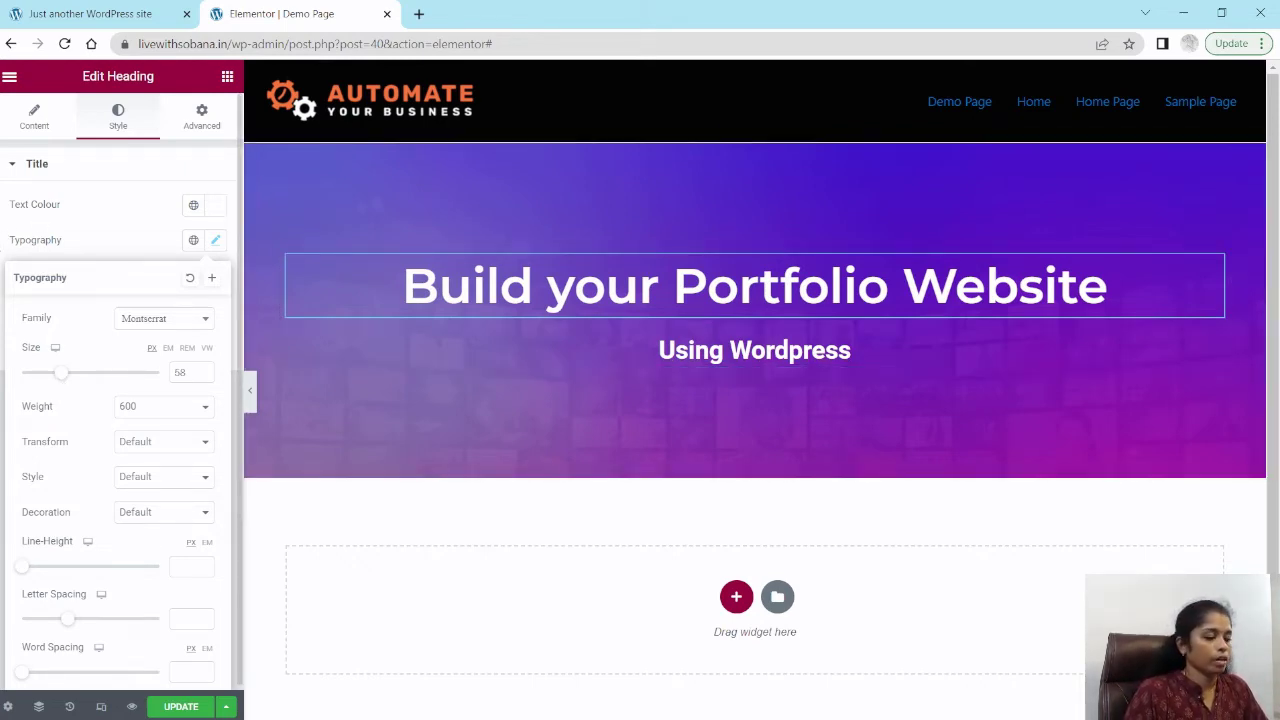
pyautogui.click(27, 226)
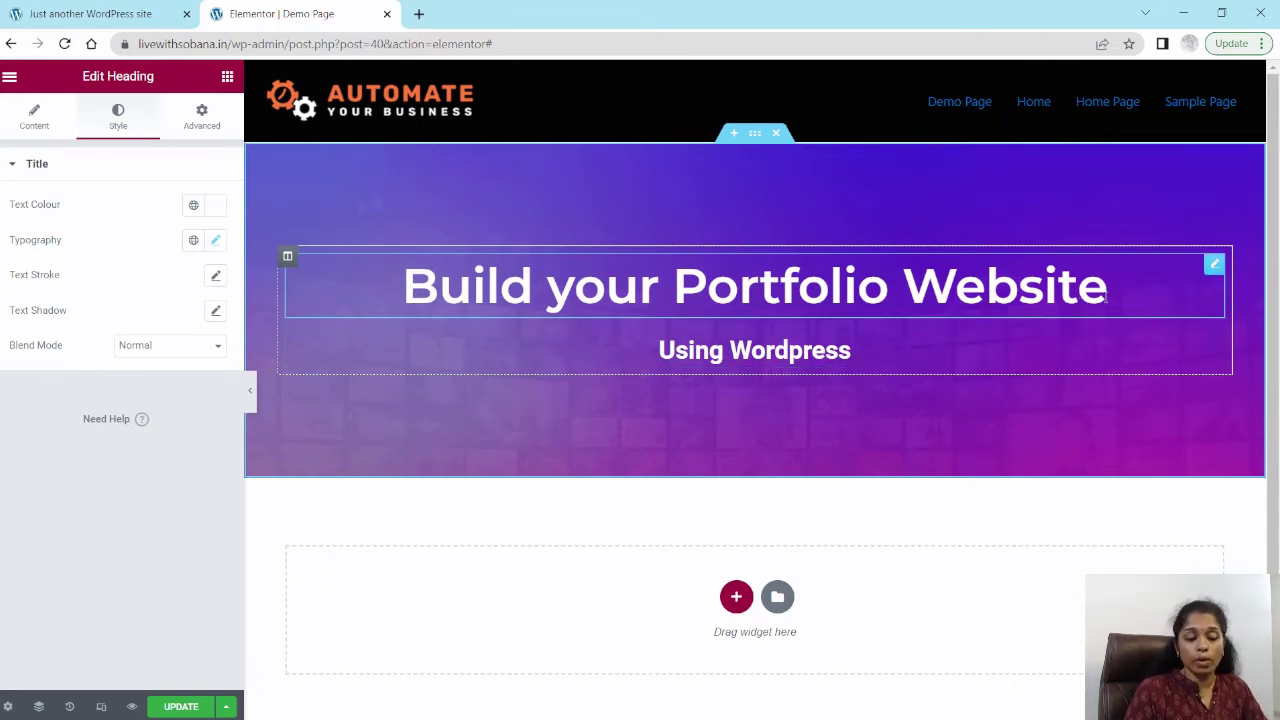
# Step: Copy the 'Build your Portfolio Website' heading's style and paste it onto the 'Using Wordpress' heading
pyautogui.rightClick(1218, 267)
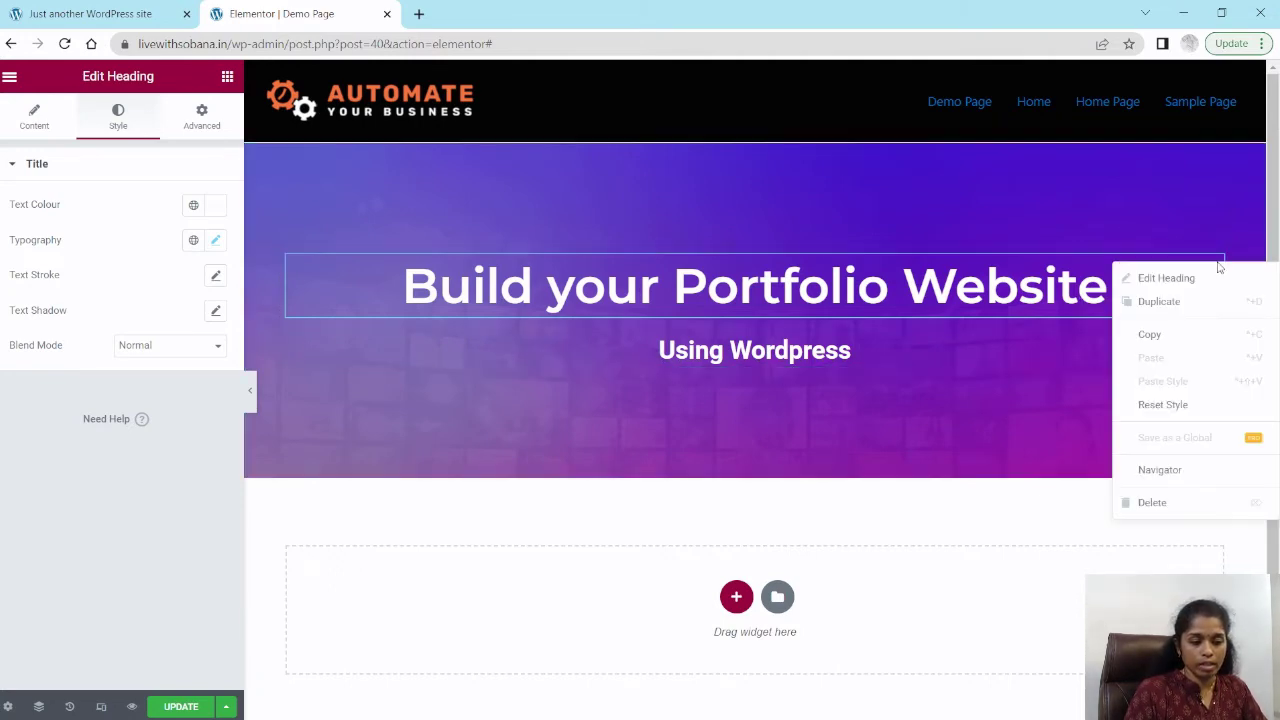
pyautogui.click(1150, 334)
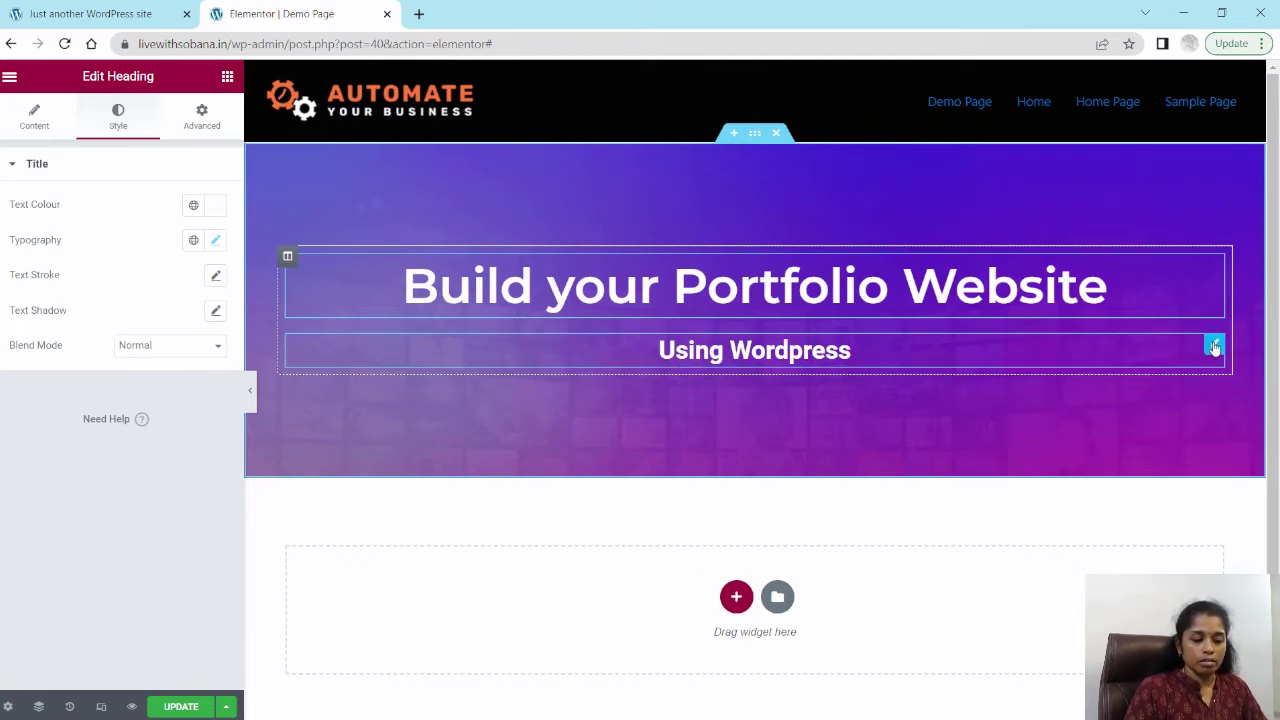
pyautogui.rightClick(1214, 346)
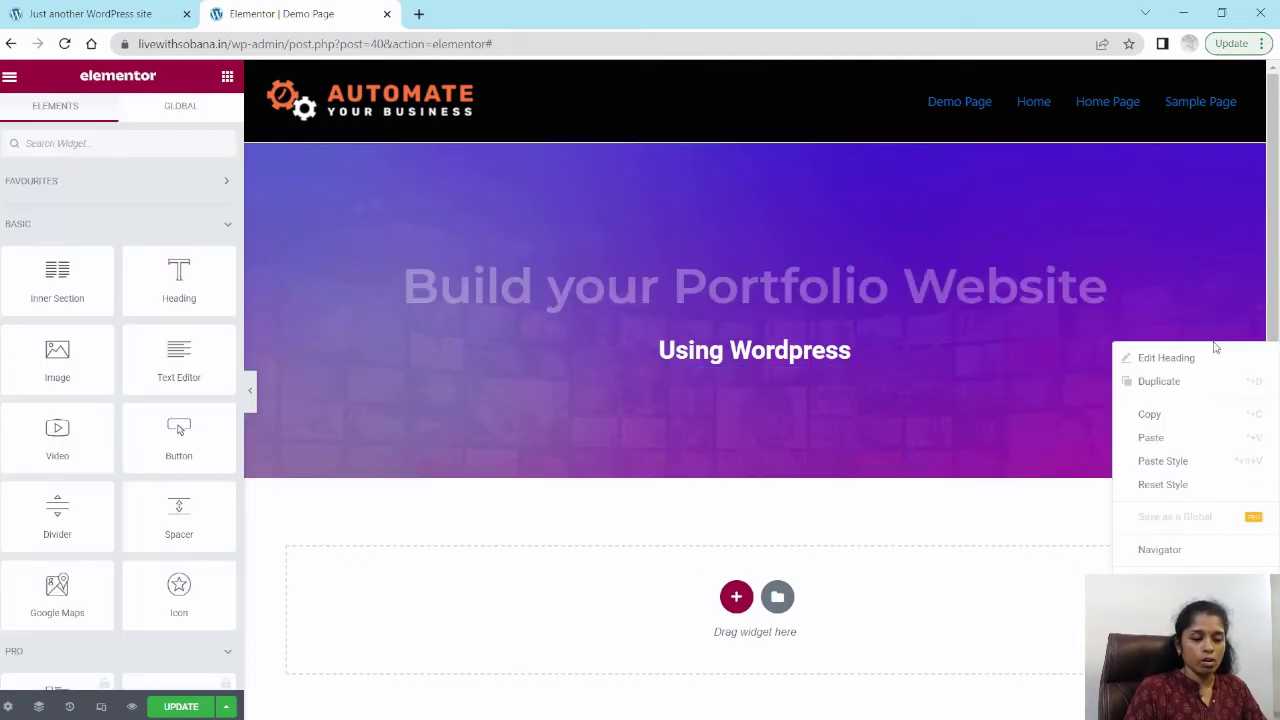
pyautogui.click(1158, 462)
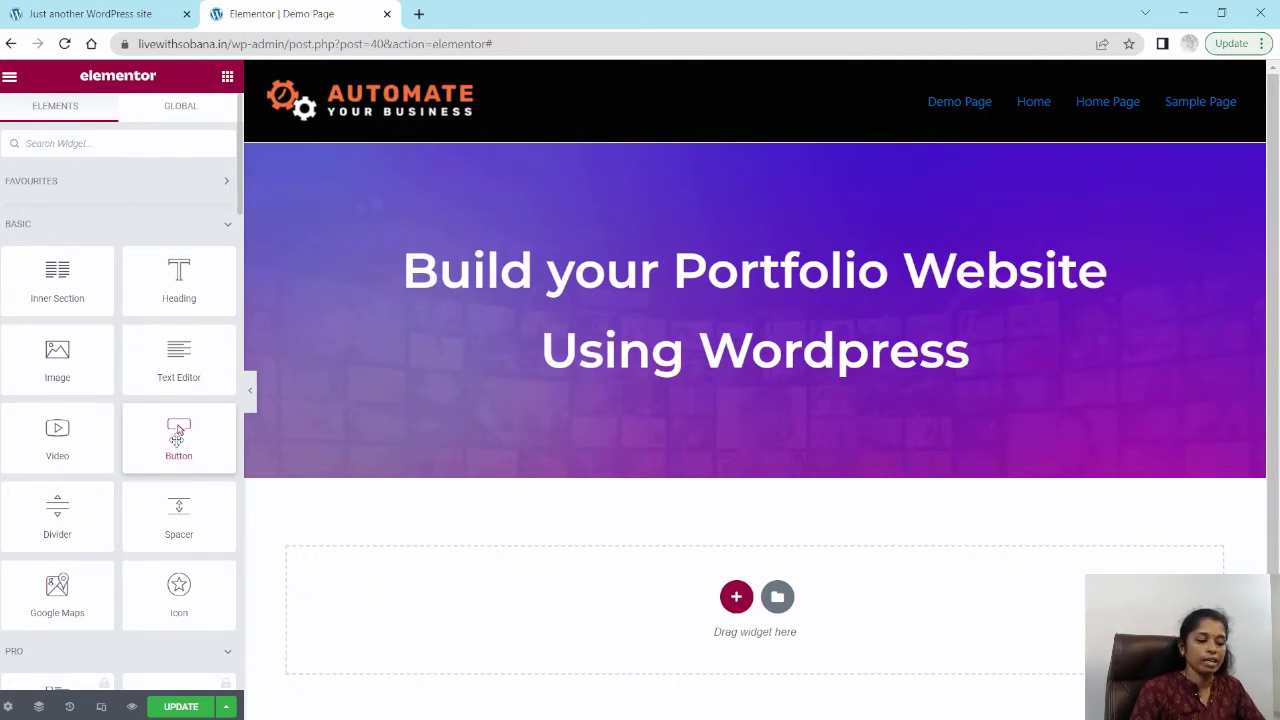
# Step: Add a Button widget to the hero section below the 'Using Wordpress' heading
pyautogui.moveTo(177, 432); pyautogui.dragTo(727, 365)
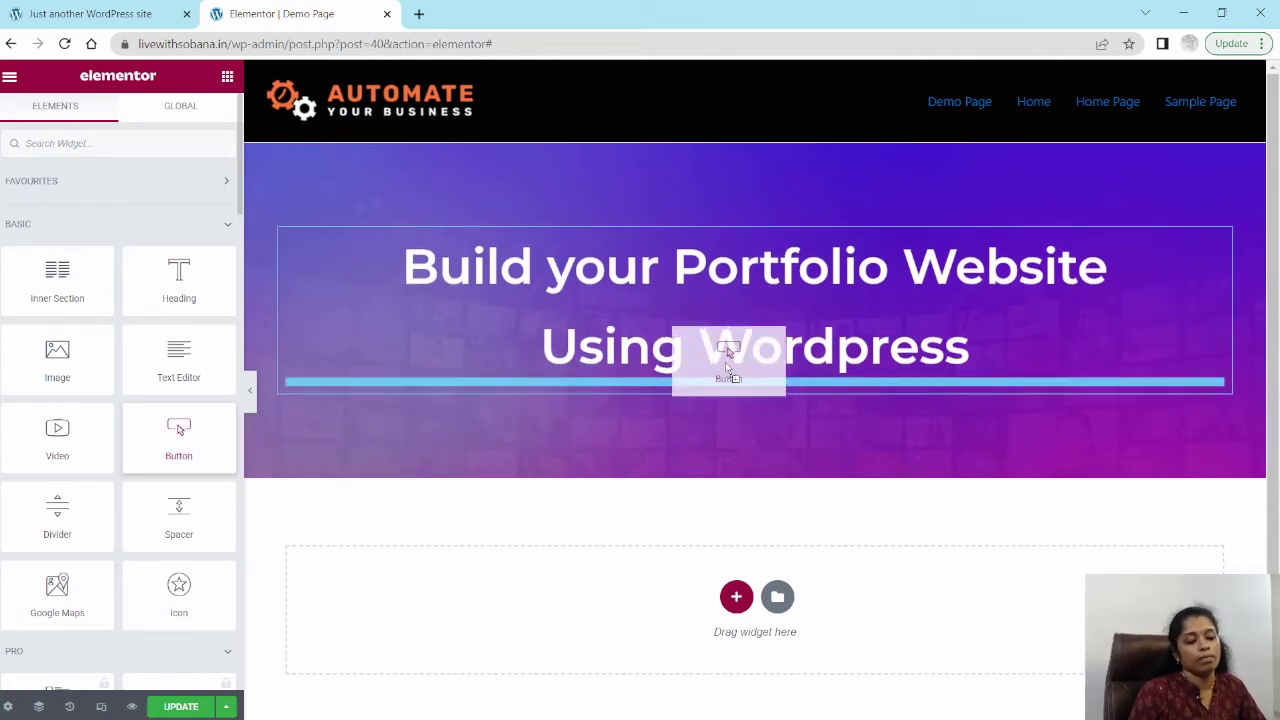
pyautogui.moveTo(727, 365); pyautogui.dragTo(727, 365)
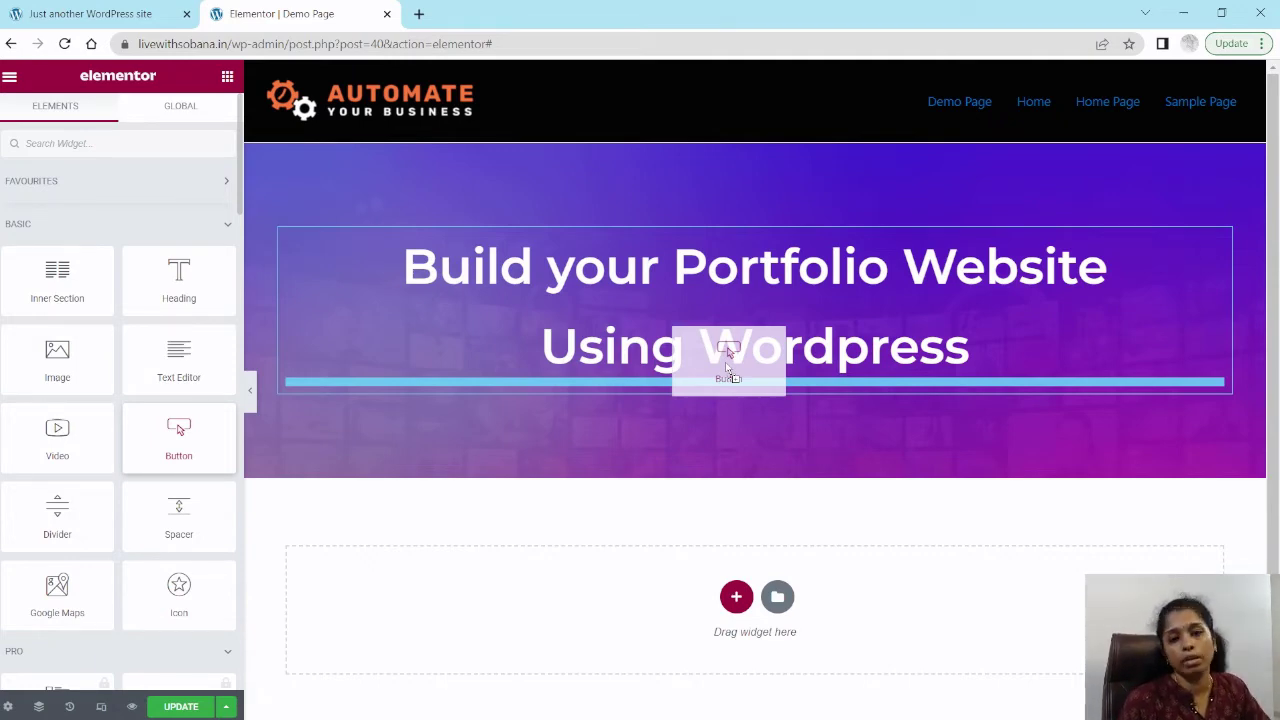
pyautogui.moveTo(727, 365); pyautogui.dragTo(727, 365)
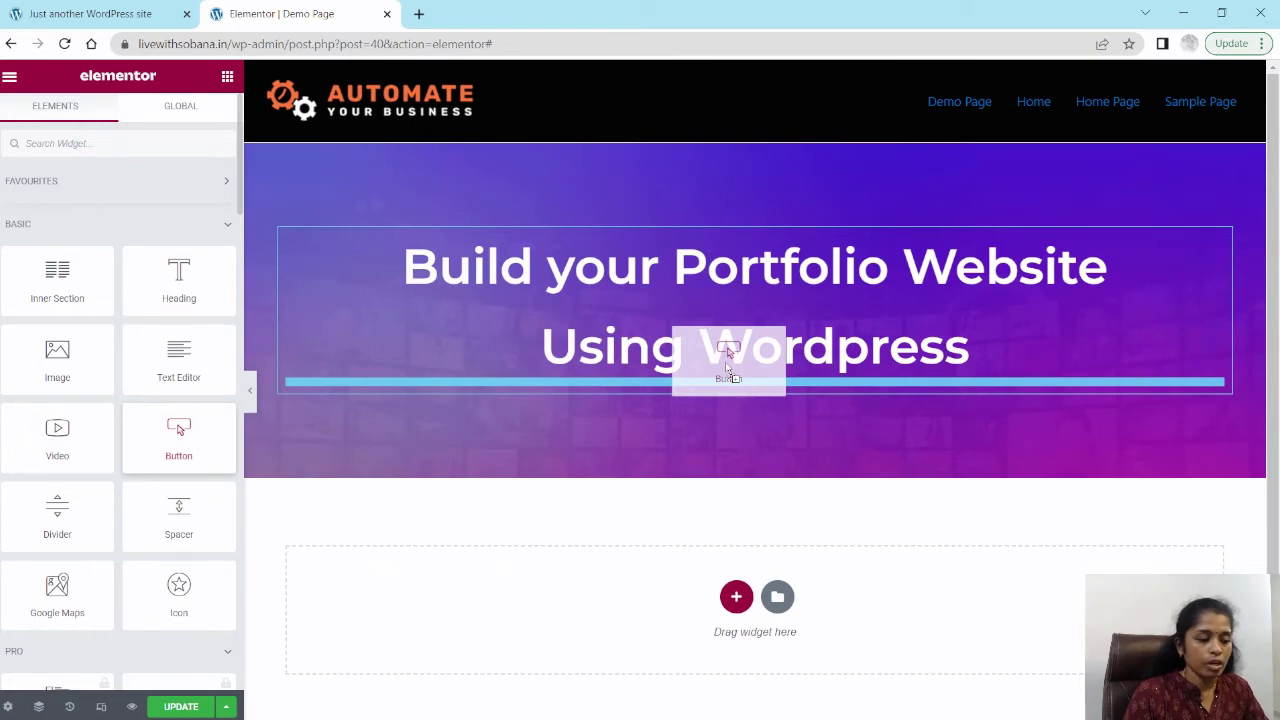
pyautogui.moveTo(727, 366); pyautogui.dragTo(739, 331)
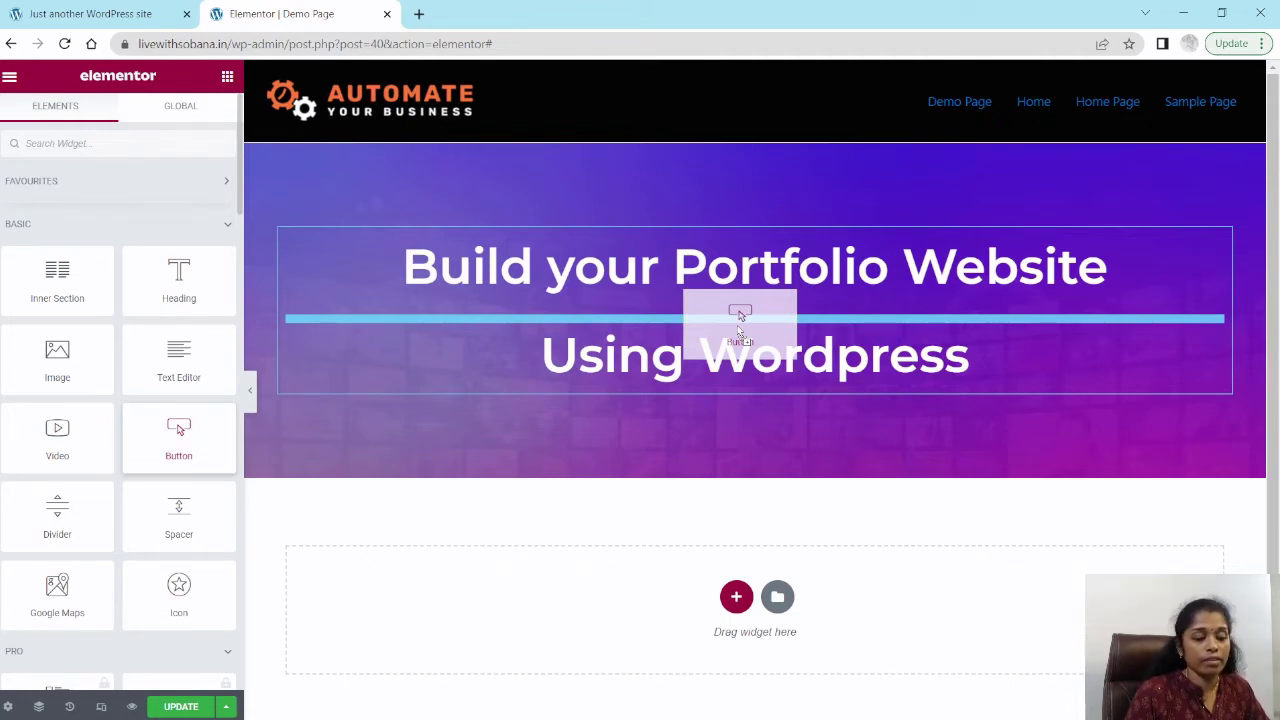
pyautogui.moveTo(739, 331); pyautogui.dragTo(741, 373)
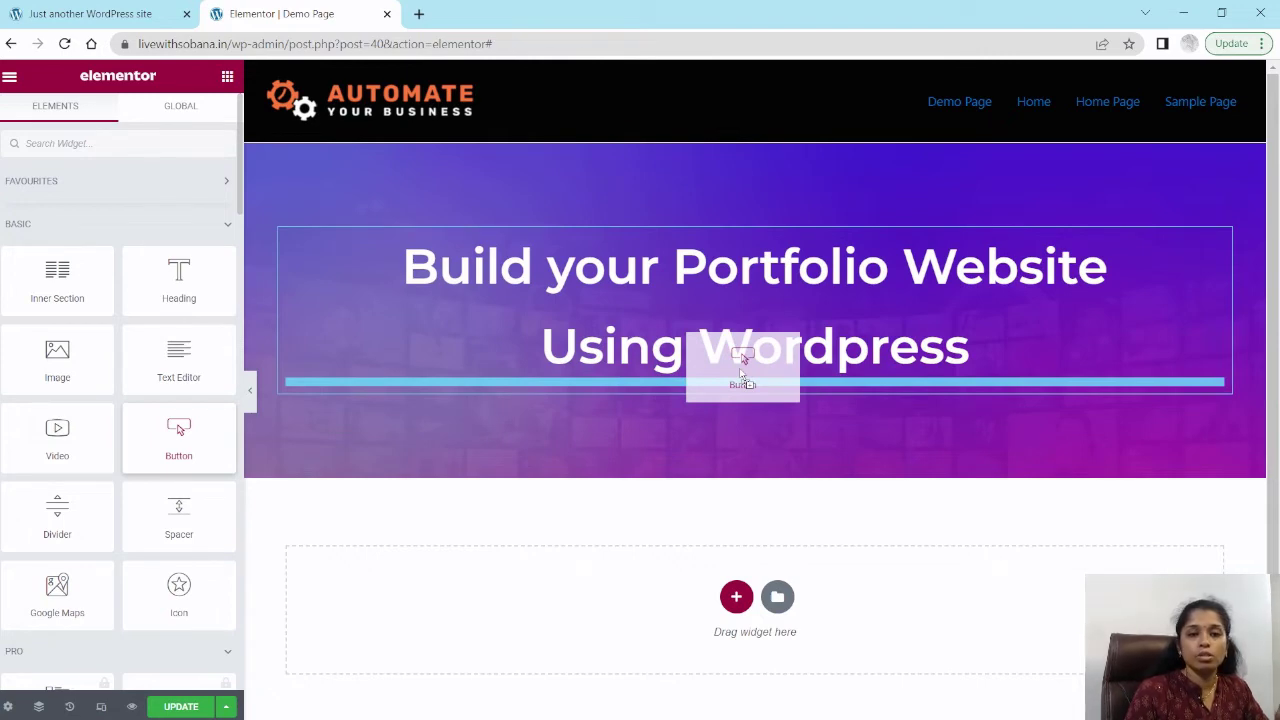
pyautogui.moveTo(741, 373); pyautogui.dragTo(744, 367)
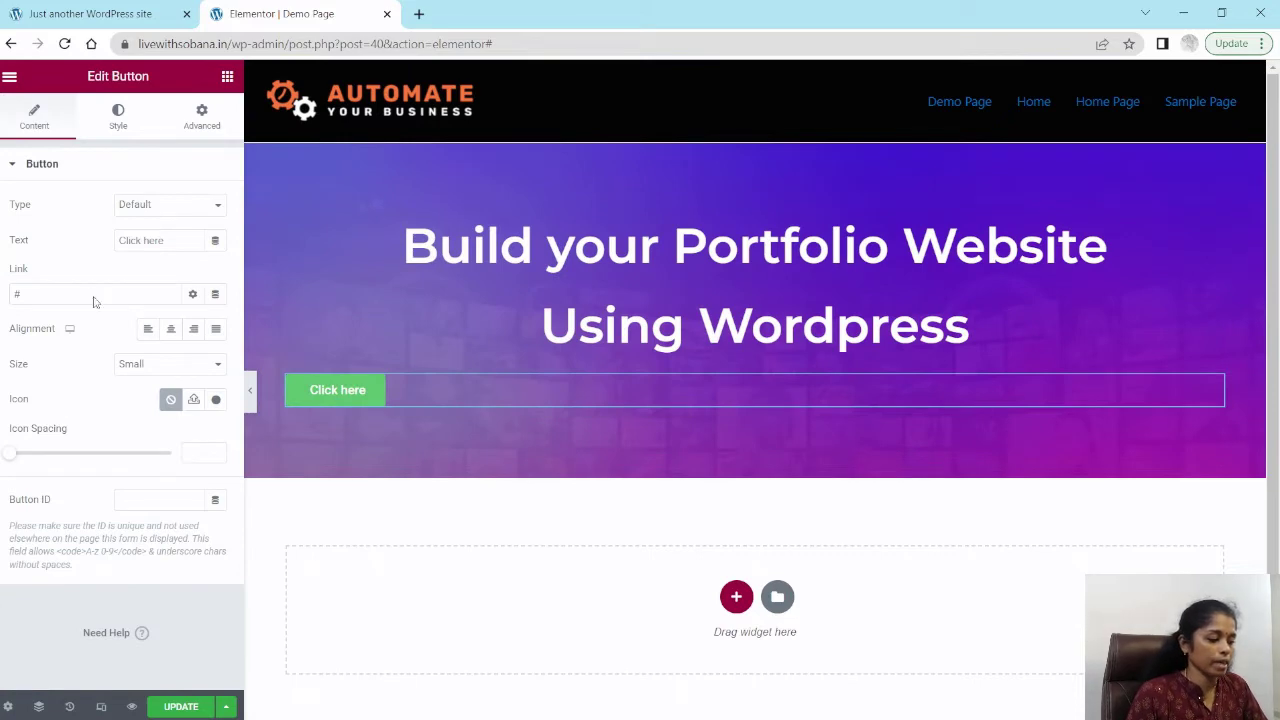
# Step: Change the button text to 'Enroll Now' and centre-align the button
pyautogui.tripleClick(152, 241)
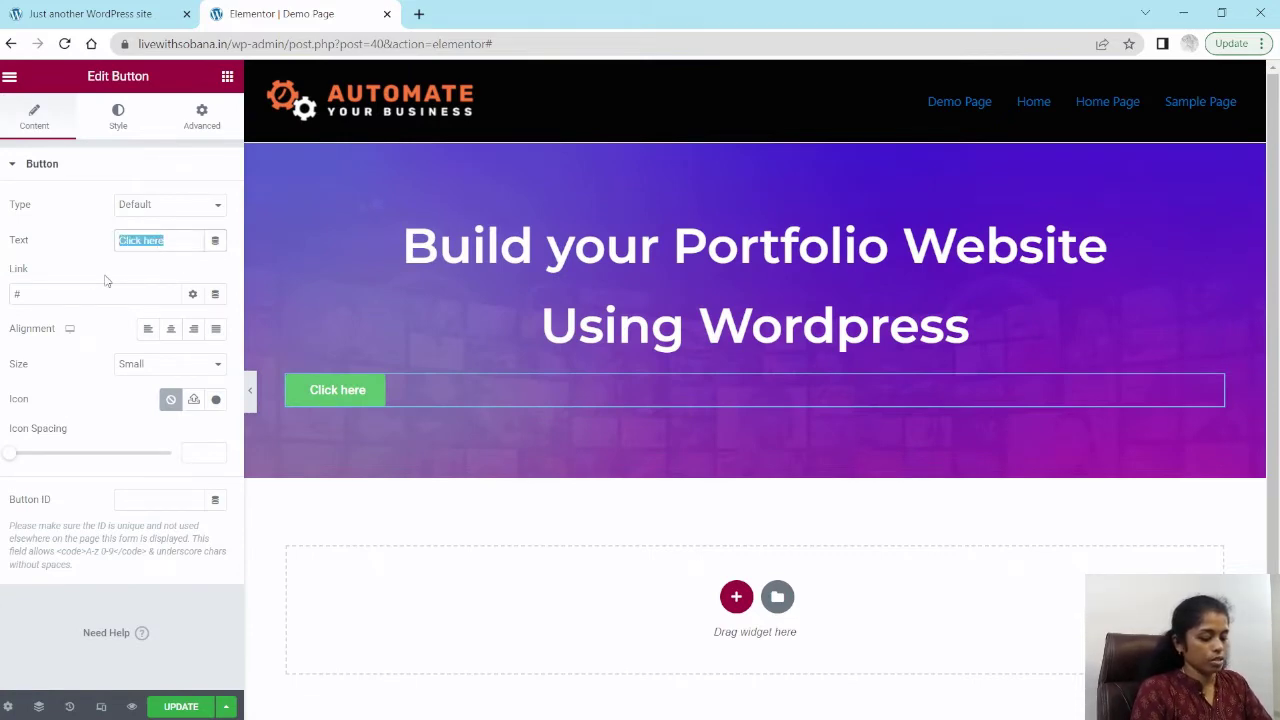
pyautogui.write('Enroll ')
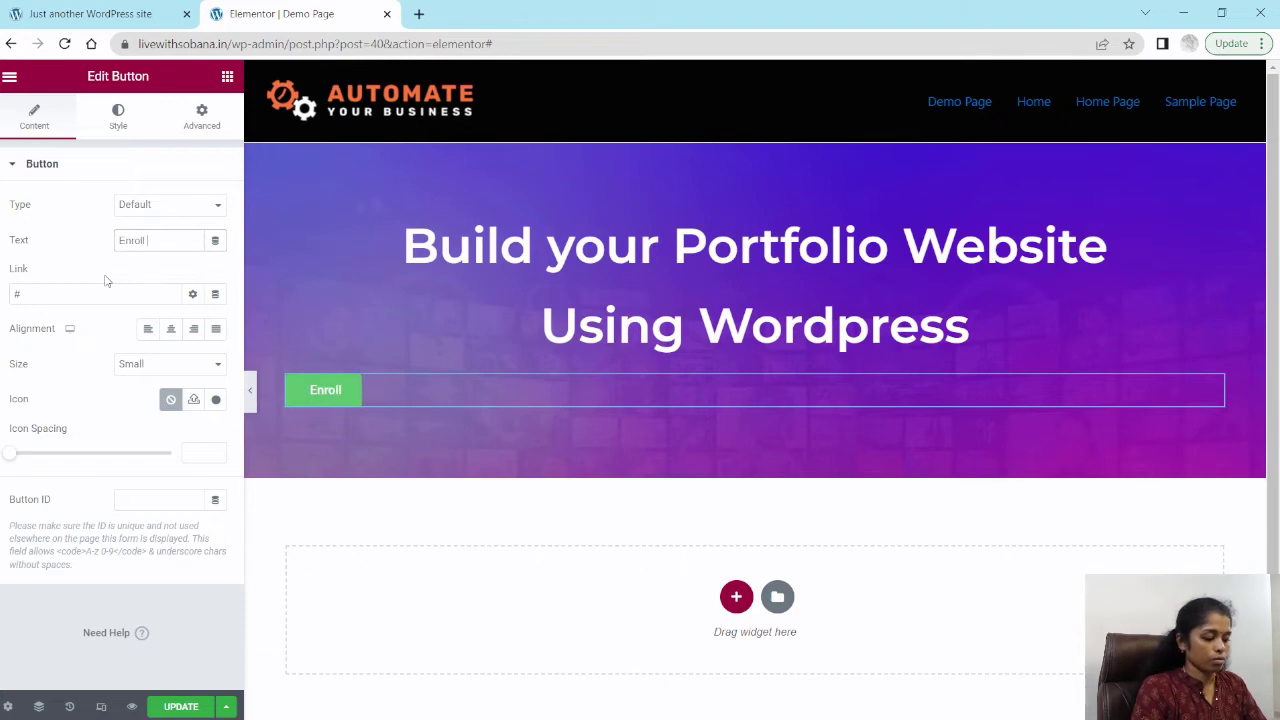
pyautogui.write('Now')
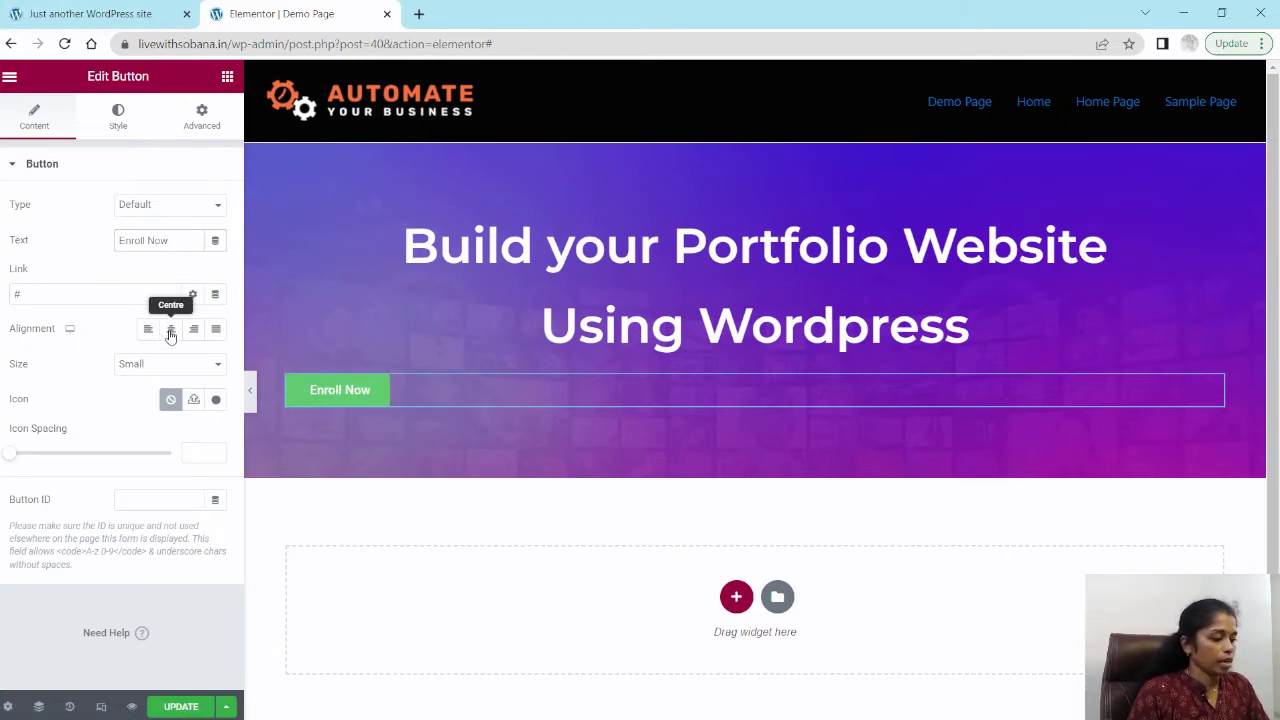
pyautogui.click(170, 332)
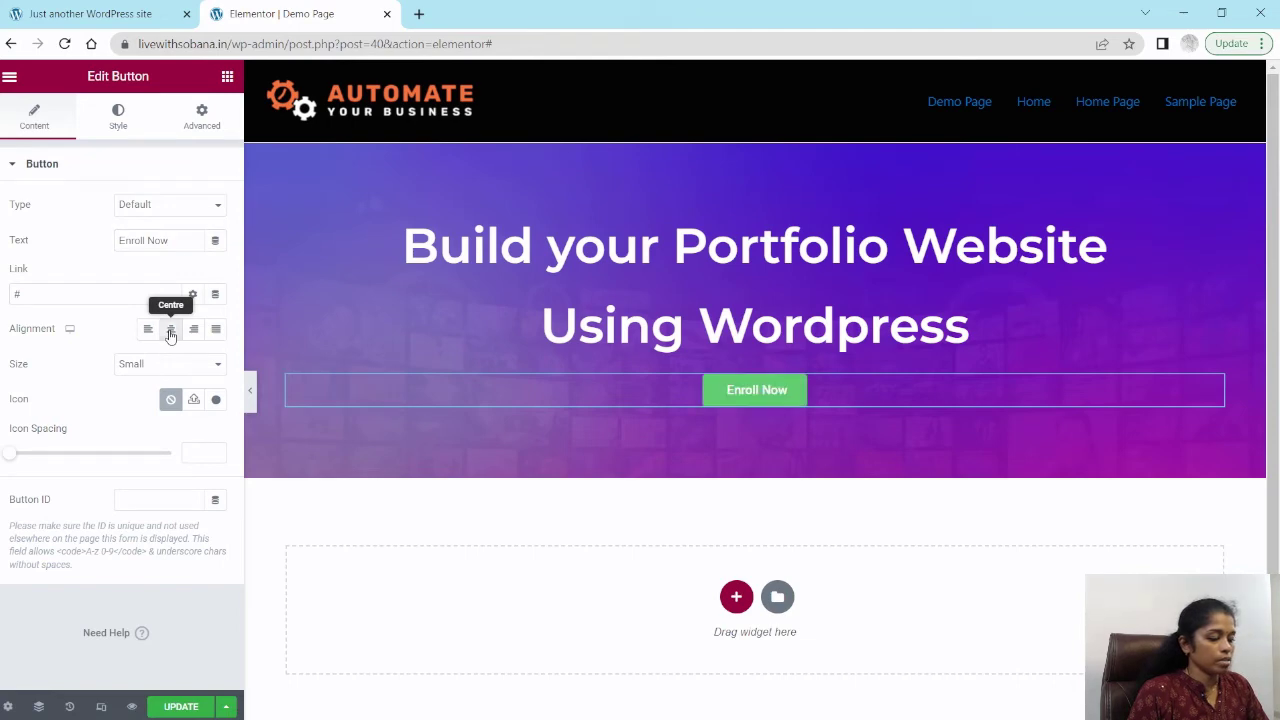
# Step: Set the button's typography to the Montserrat font family at size 29
pyautogui.click(118, 118)
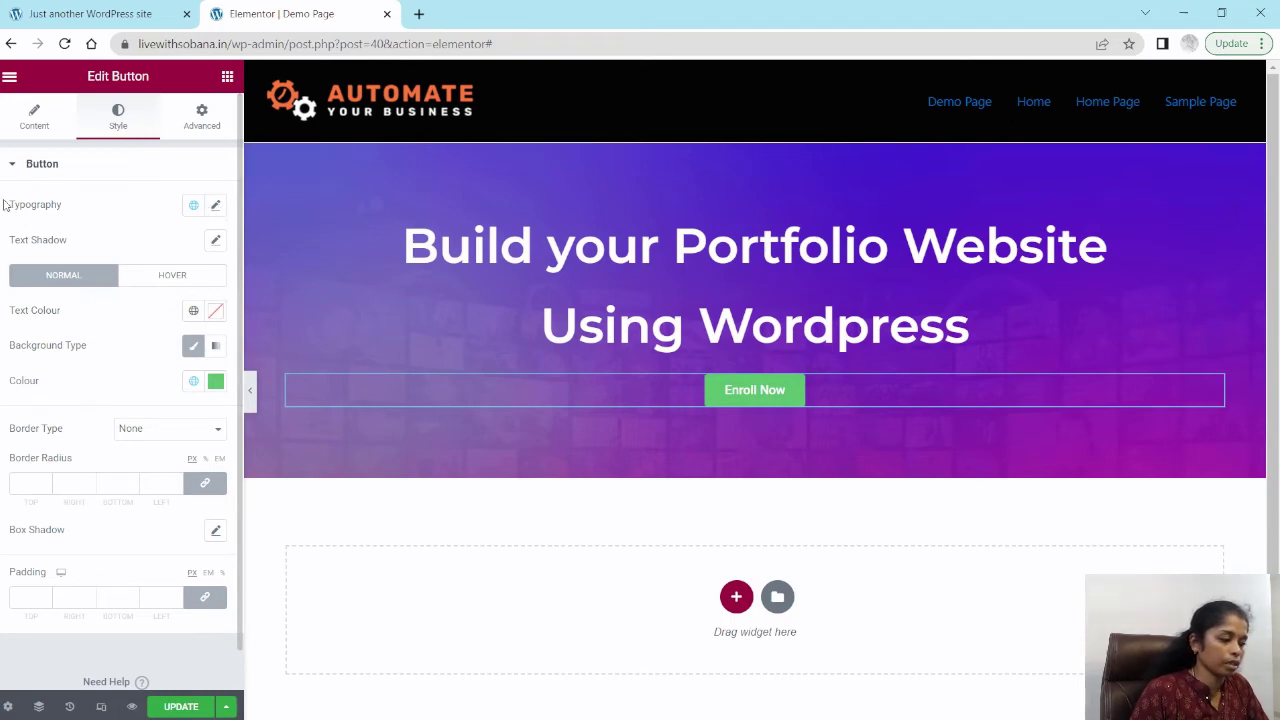
pyautogui.click(216, 206)
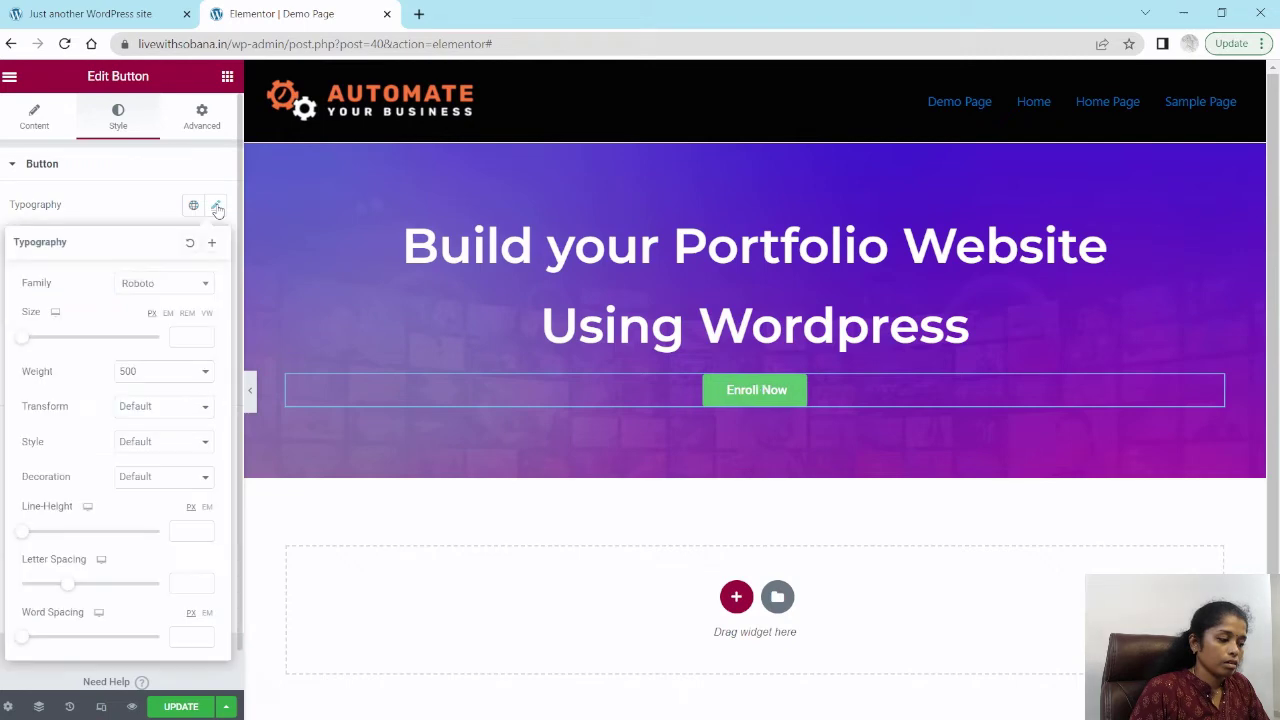
pyautogui.click(160, 286)
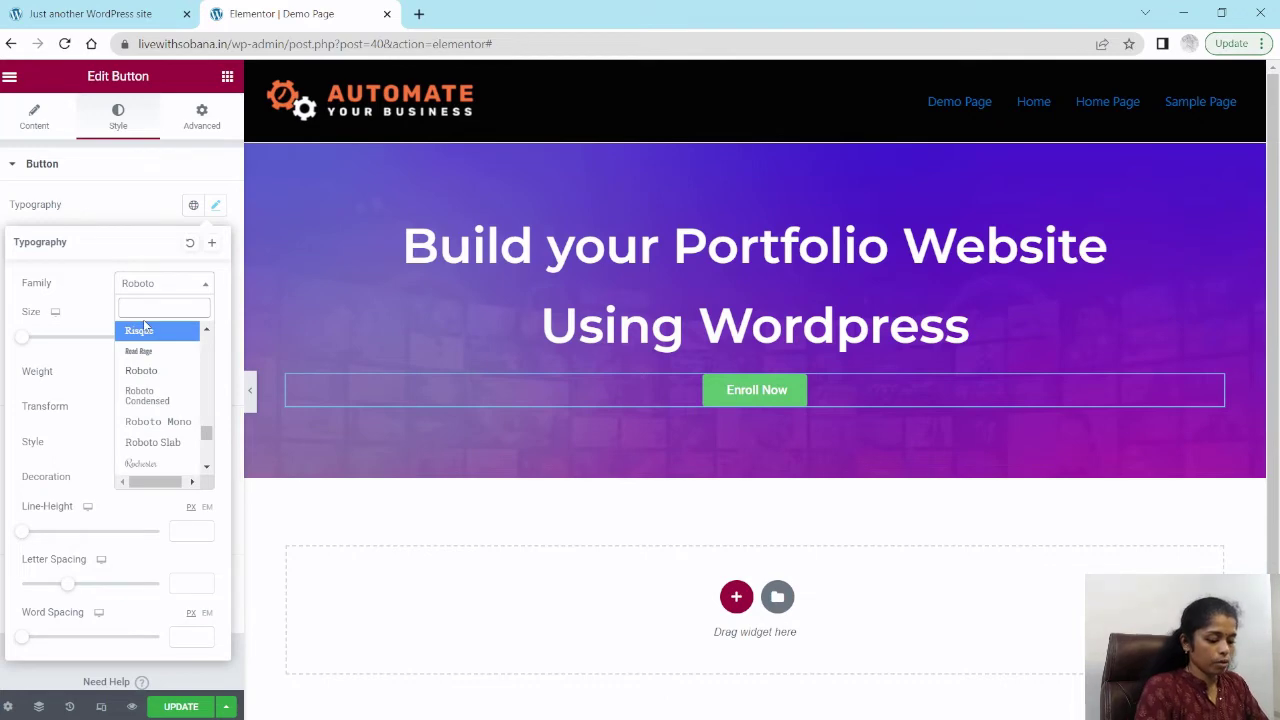
pyautogui.write('monte')
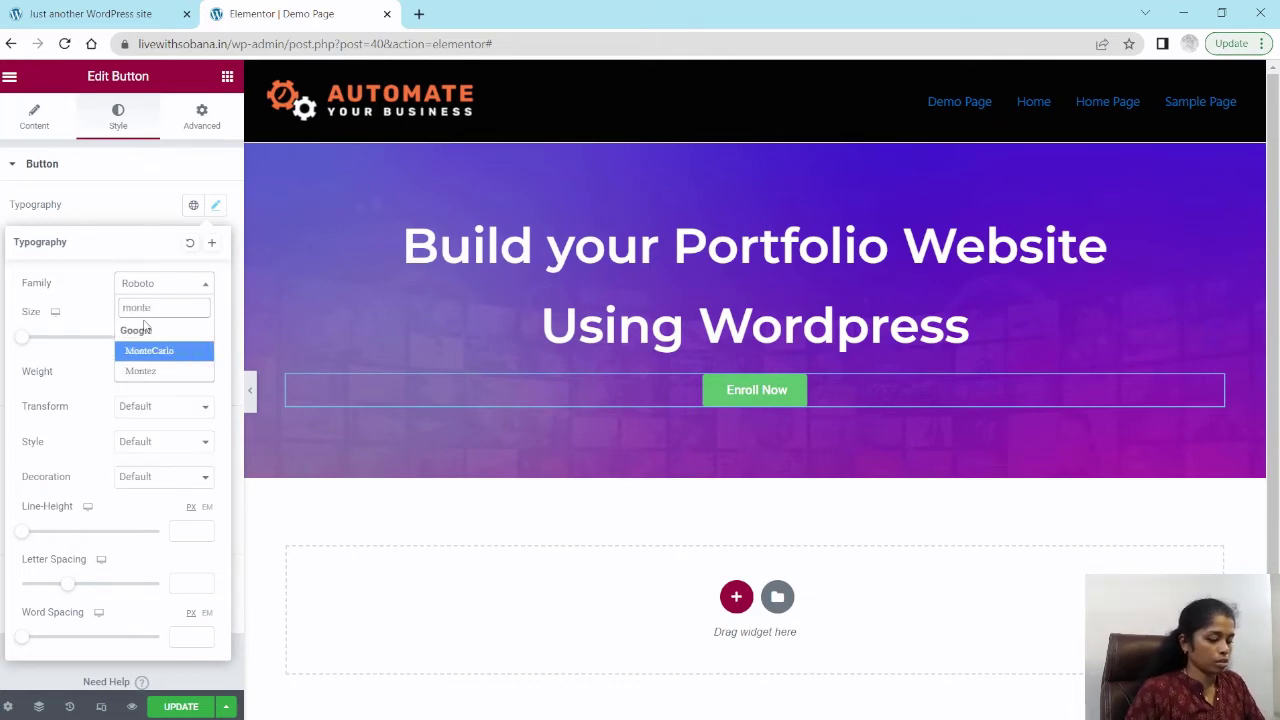
pyautogui.press('BackSpace')
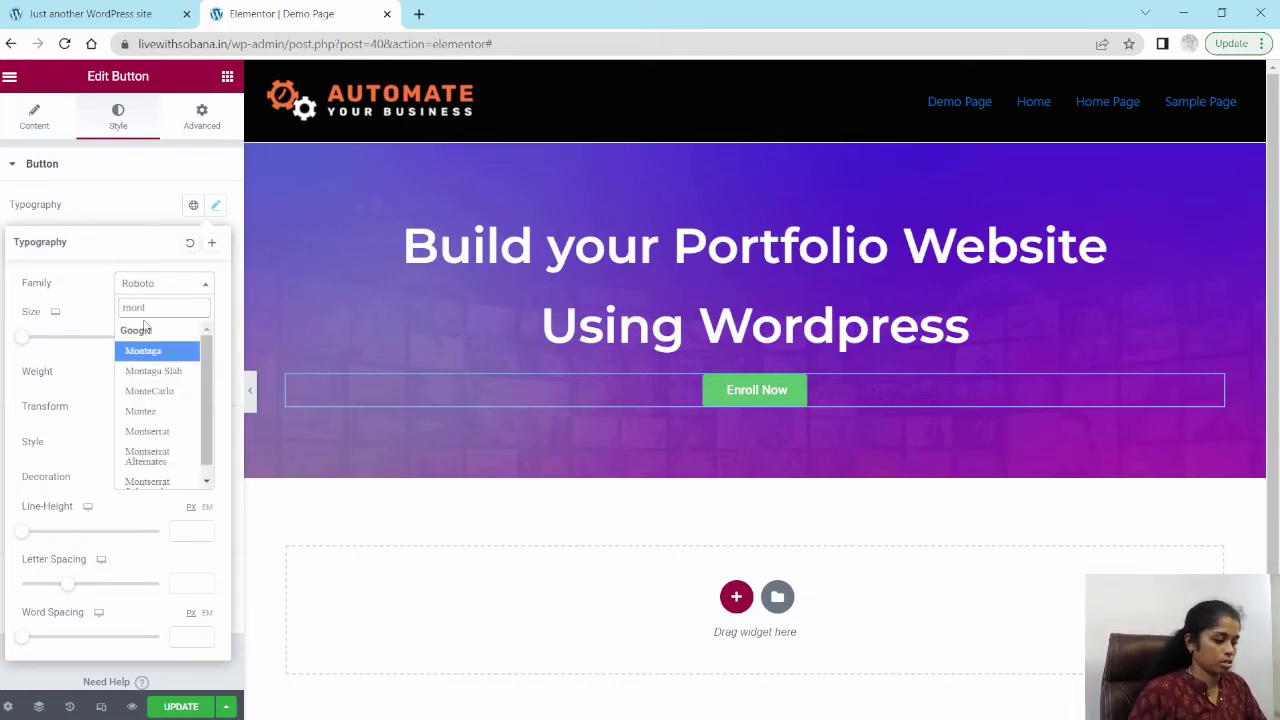
pyautogui.click(162, 432)
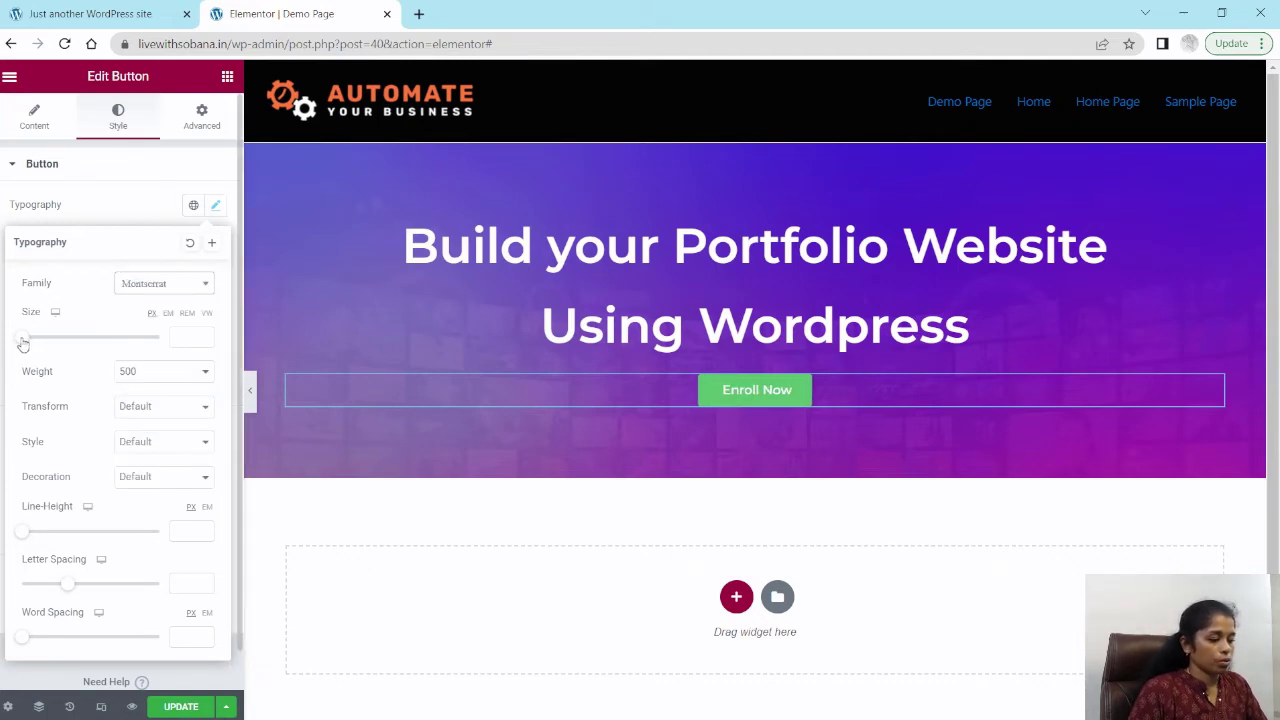
pyautogui.moveTo(23, 343)
pyautogui.mouseDown()
pyautogui.moveTo(53, 340)
pyautogui.moveTo(41, 350)
pyautogui.mouseUp()
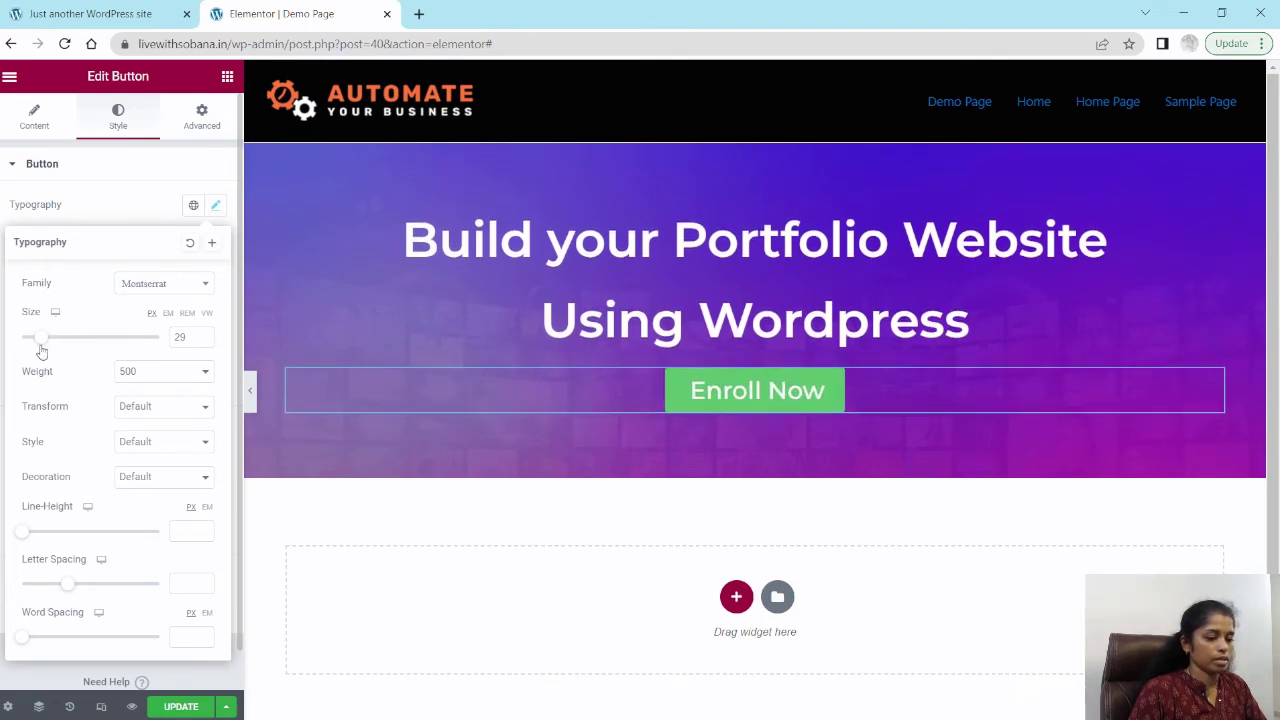
pyautogui.click(37, 206)
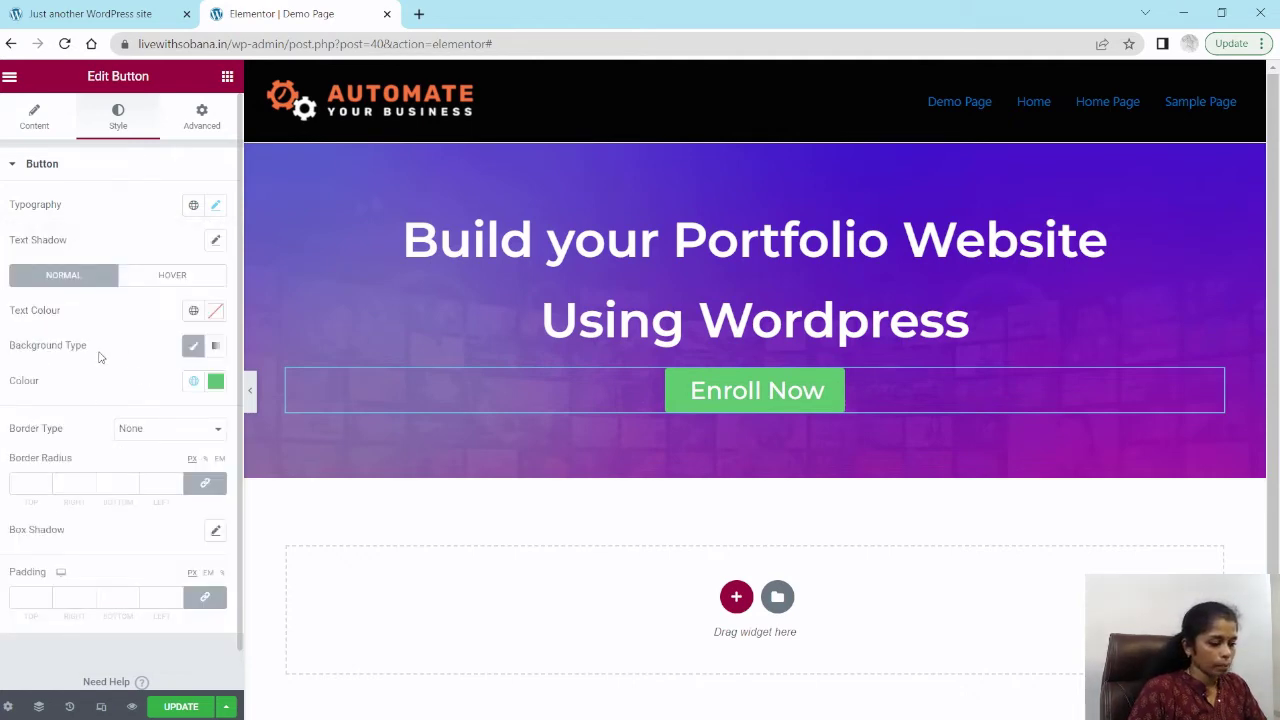
# Step: Set the button's background colour to green #0AA156
pyautogui.click(215, 382)
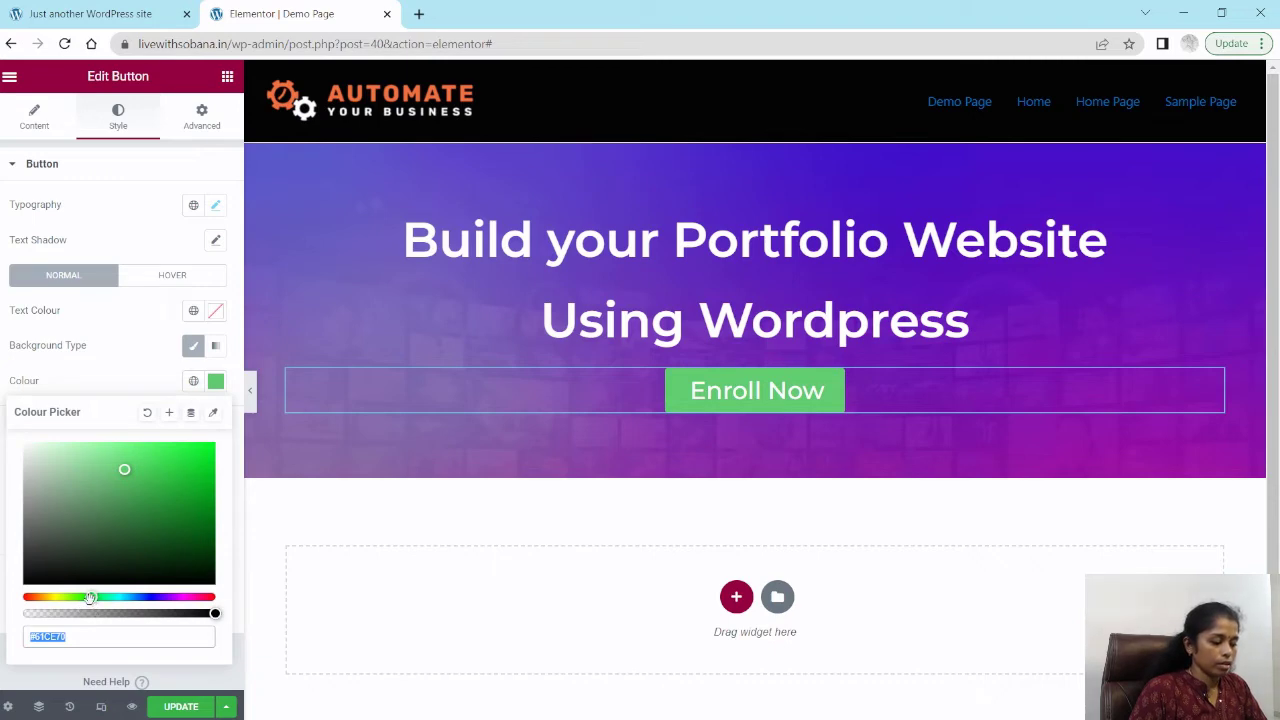
pyautogui.moveTo(90, 597); pyautogui.dragTo(55, 597)
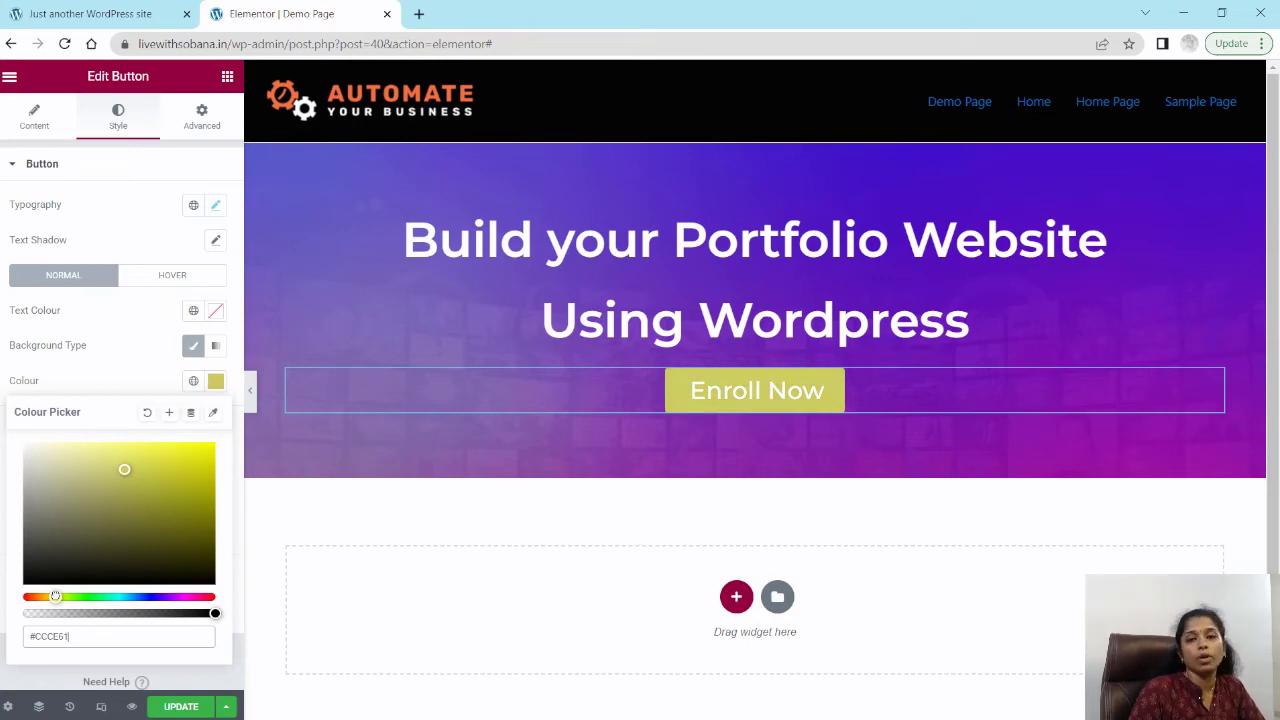
pyautogui.moveTo(55, 597); pyautogui.dragTo(103, 597)
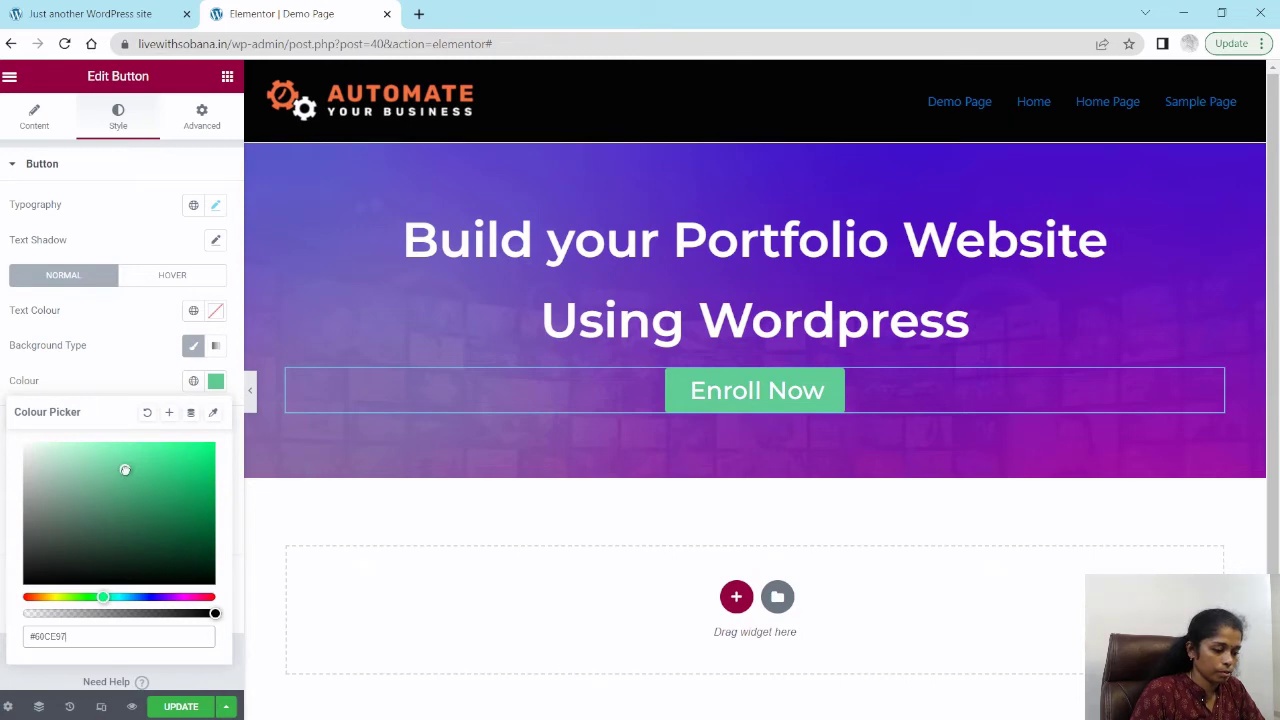
pyautogui.moveTo(120, 470); pyautogui.dragTo(203, 494)
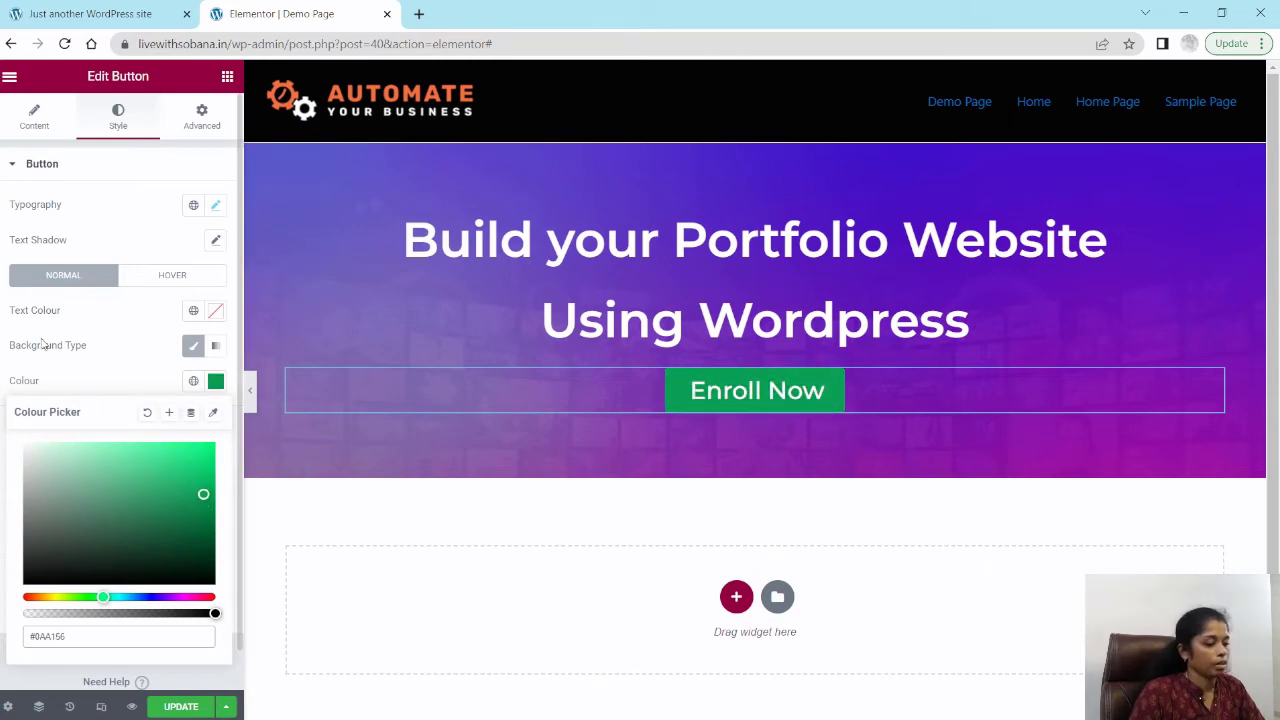
pyautogui.click(42, 346)
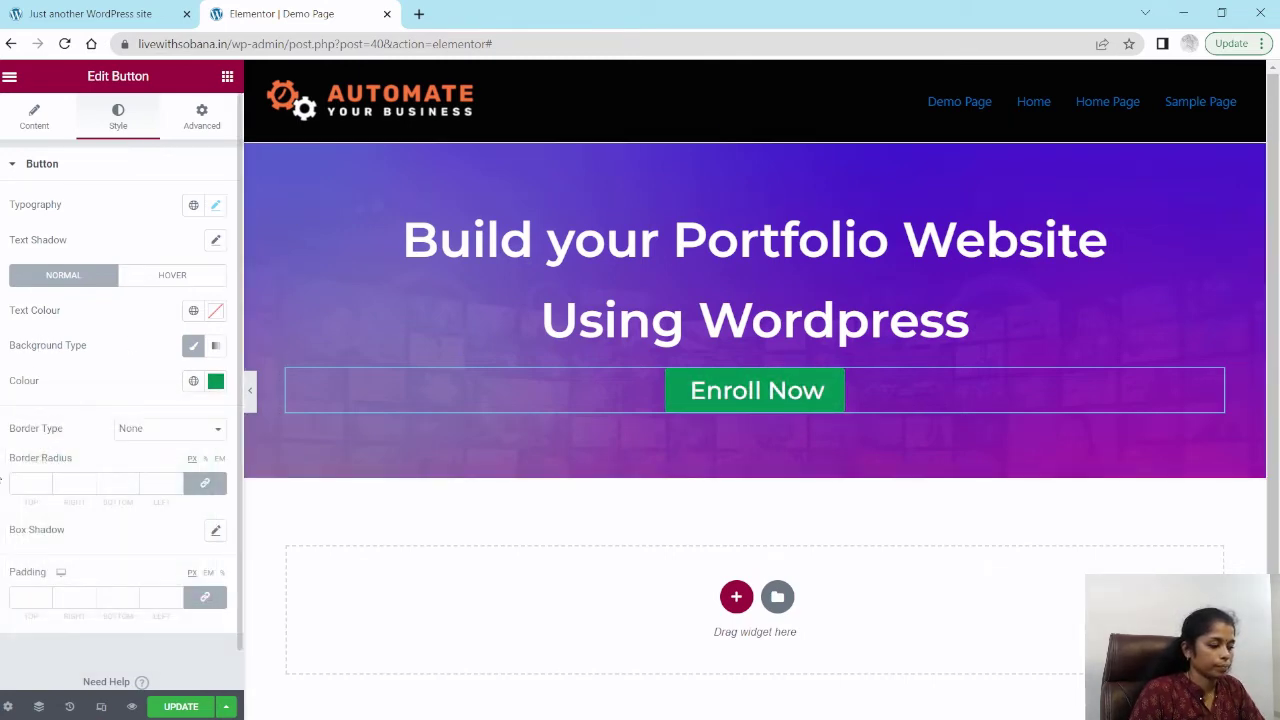
# Step: Set the button's border radius to 10 on all corners
pyautogui.click(29, 480)
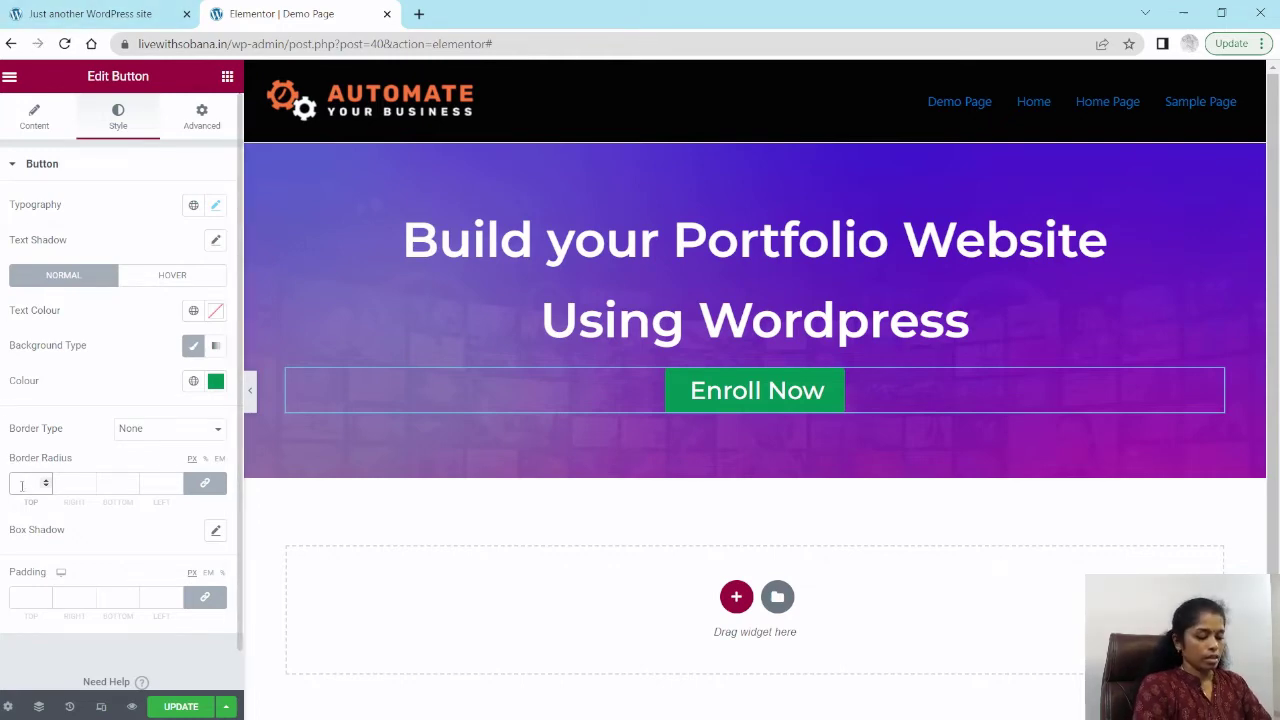
pyautogui.write('10')
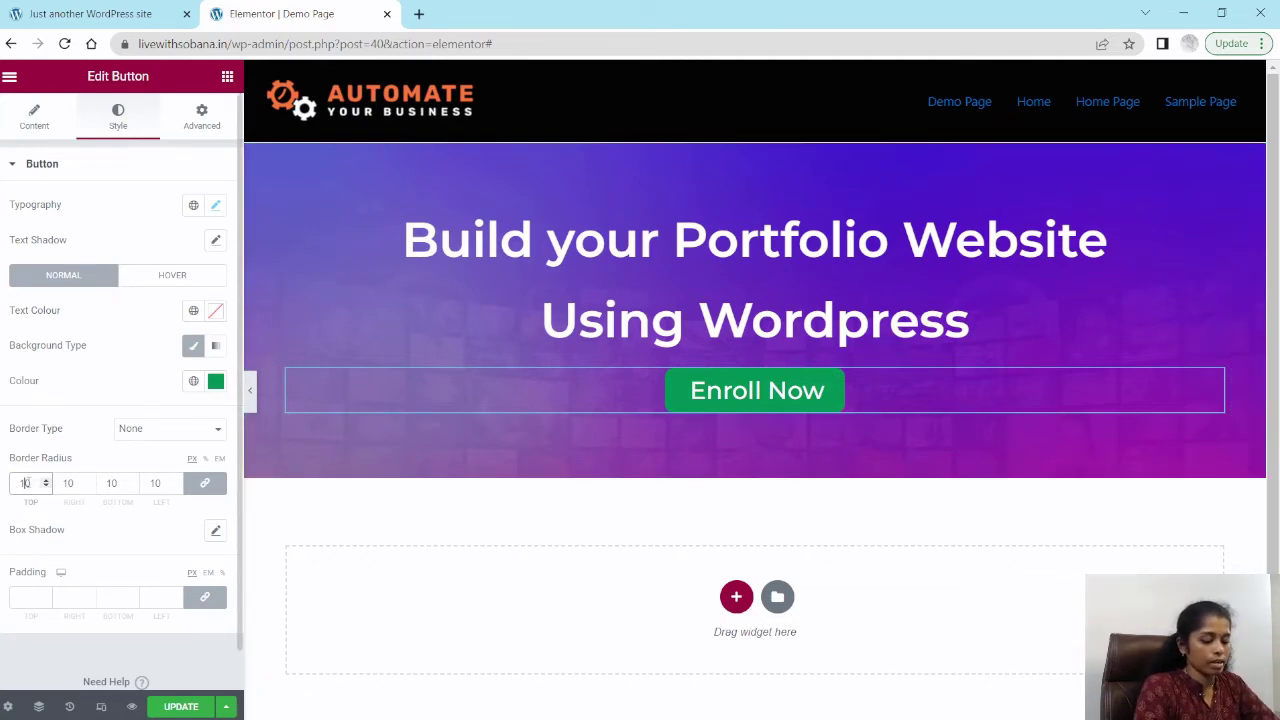
pyautogui.write('50')
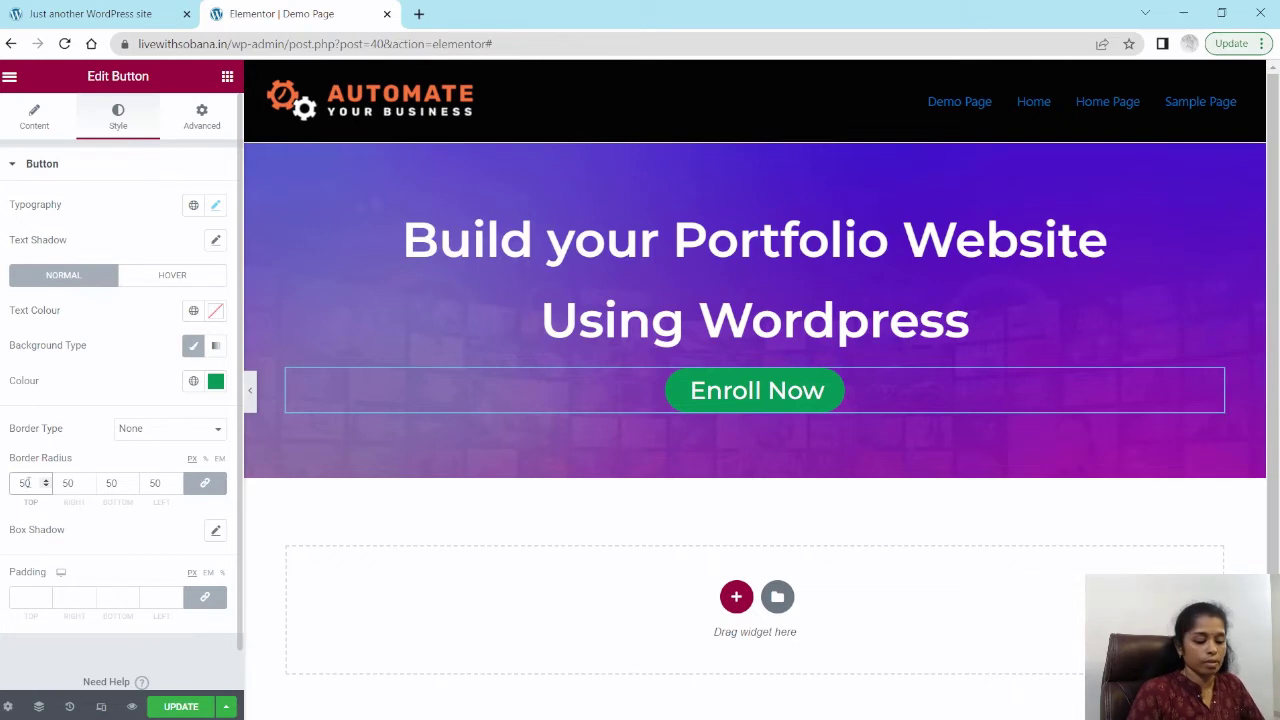
pyautogui.press('BackSpace')
pyautogui.press('BackSpace')
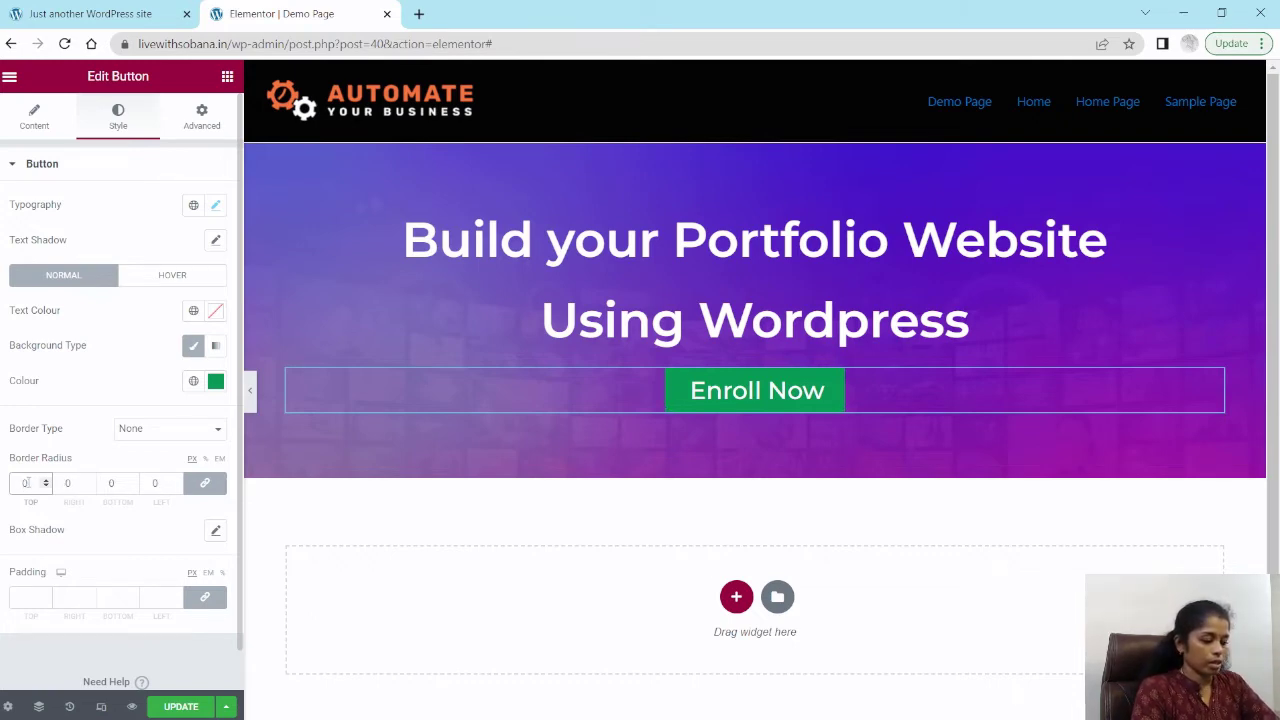
pyautogui.write('20')
pyautogui.press('BackSpace')
pyautogui.press('BackSpace')
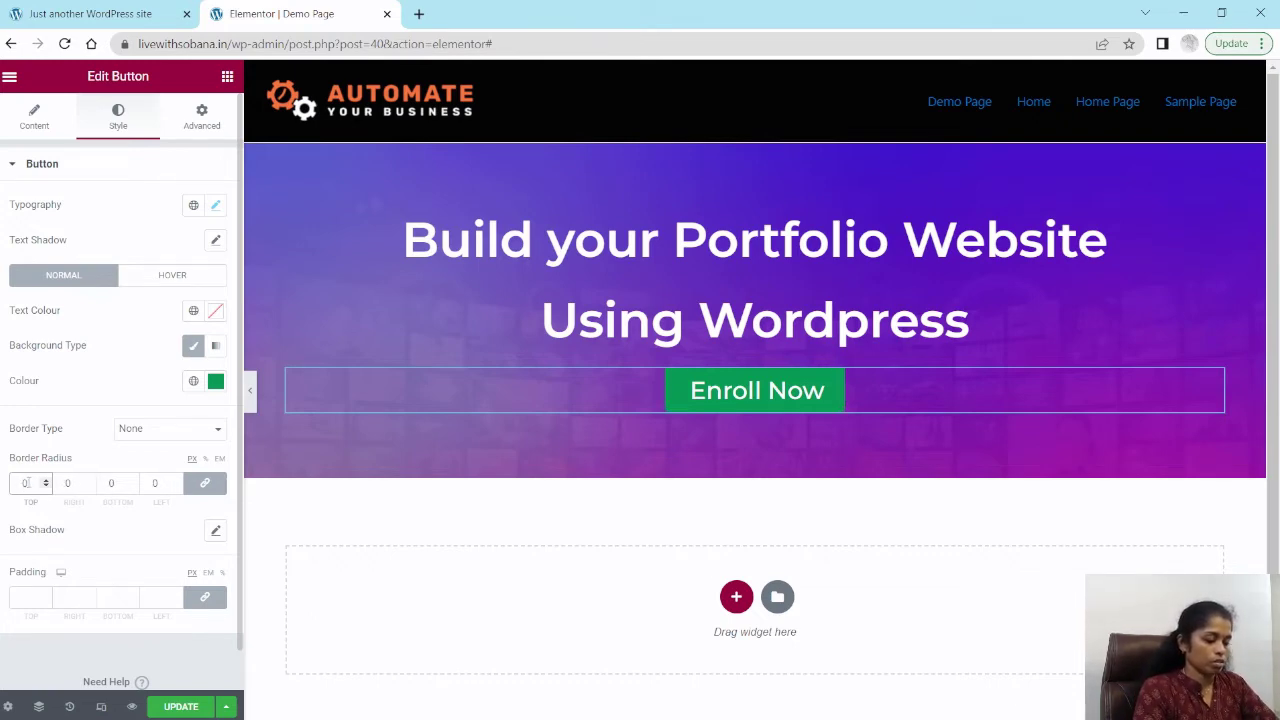
pyautogui.write('10')
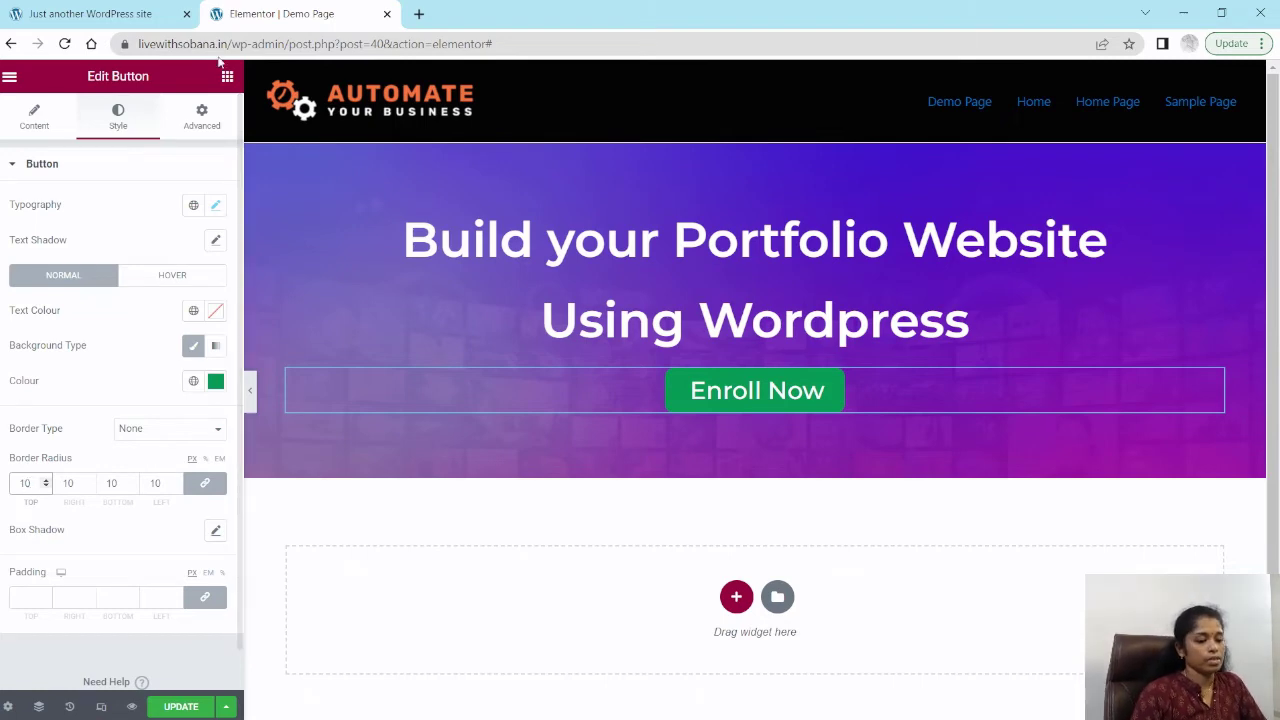
# Step: Change the button size to Medium
pyautogui.click(46, 126)
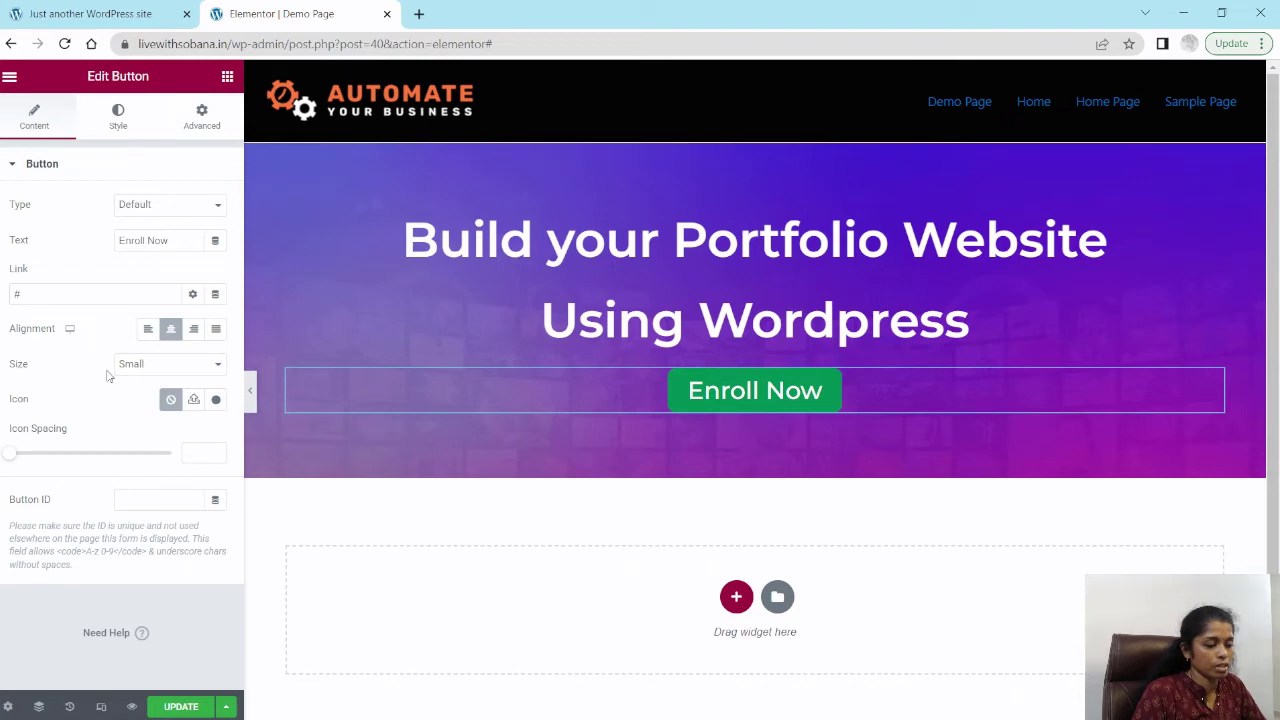
pyautogui.click(178, 366)
pyautogui.click(147, 408)
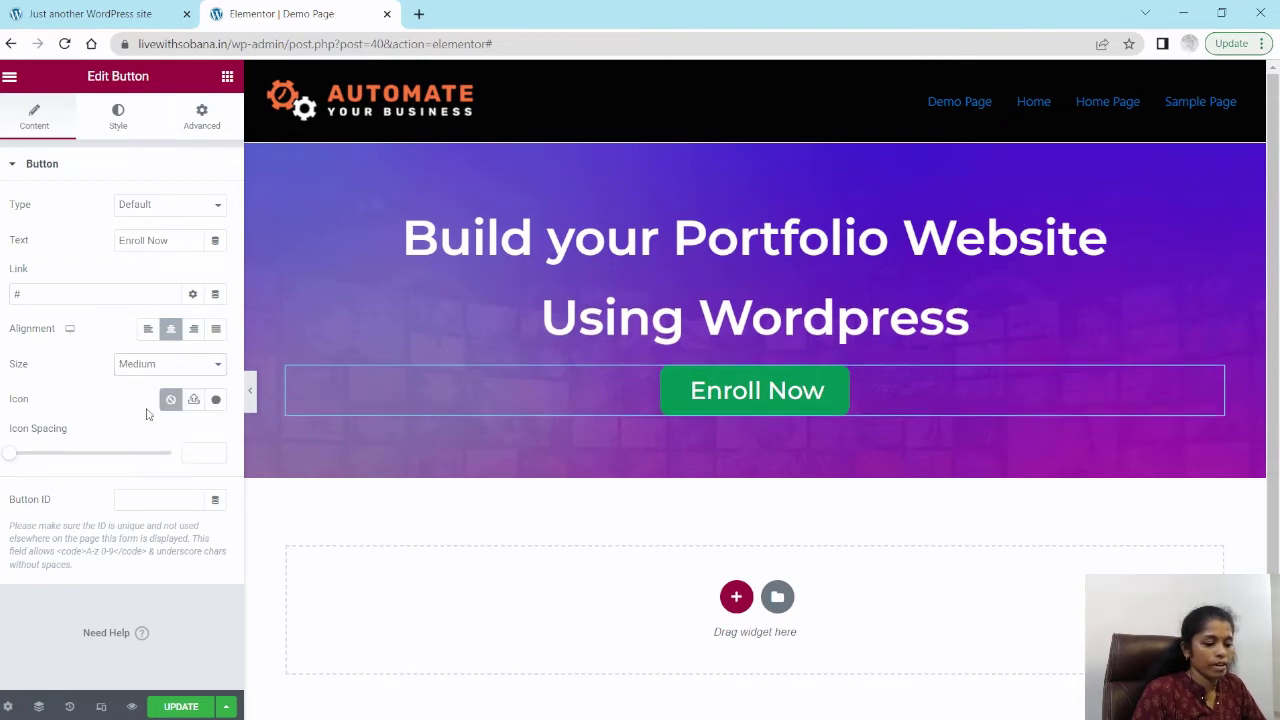
pyautogui.click(158, 365)
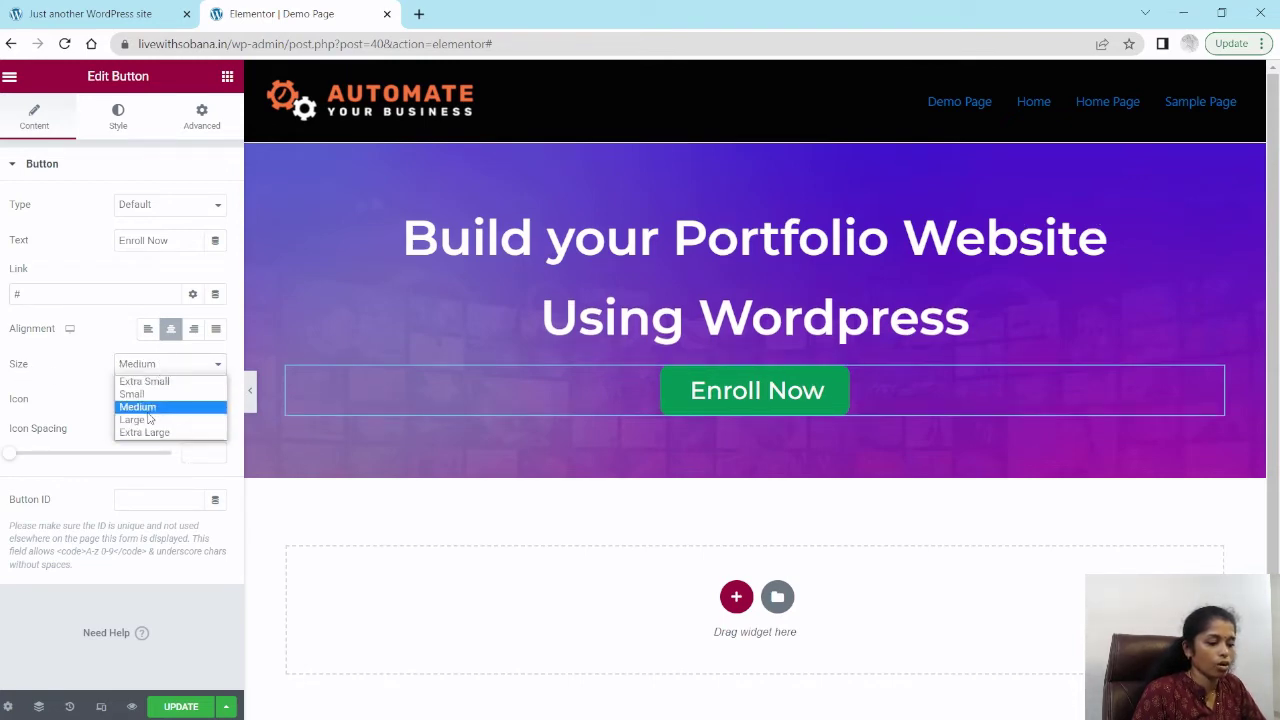
pyautogui.click(145, 420)
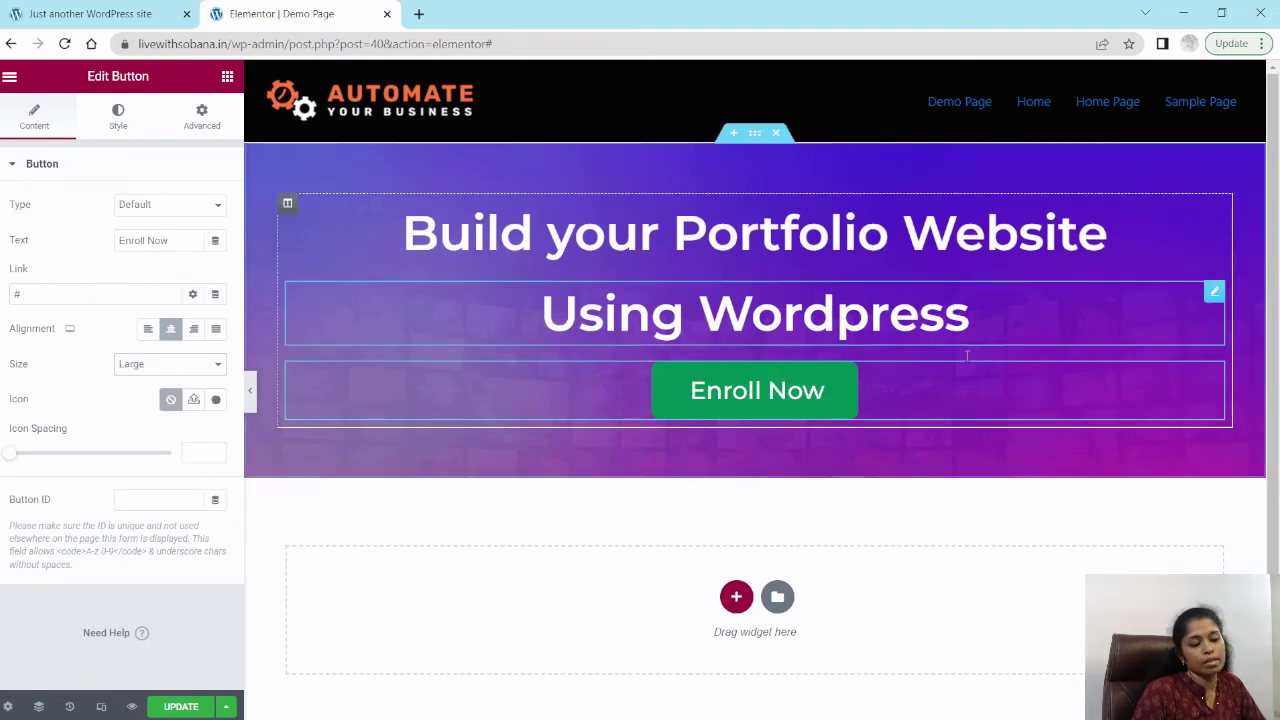
pyautogui.click(150, 366)
pyautogui.click(148, 408)
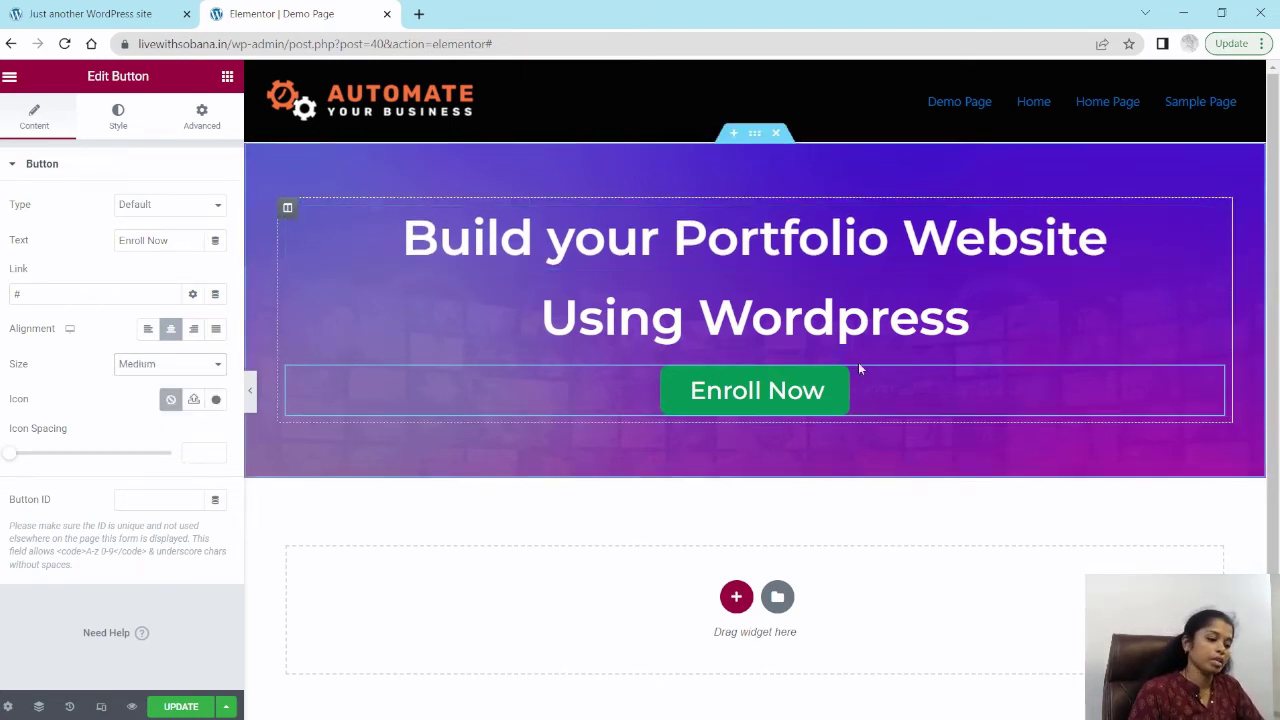
# Step: Set the button's typography weight to 700
pyautogui.scroll(-2, 603, 395)
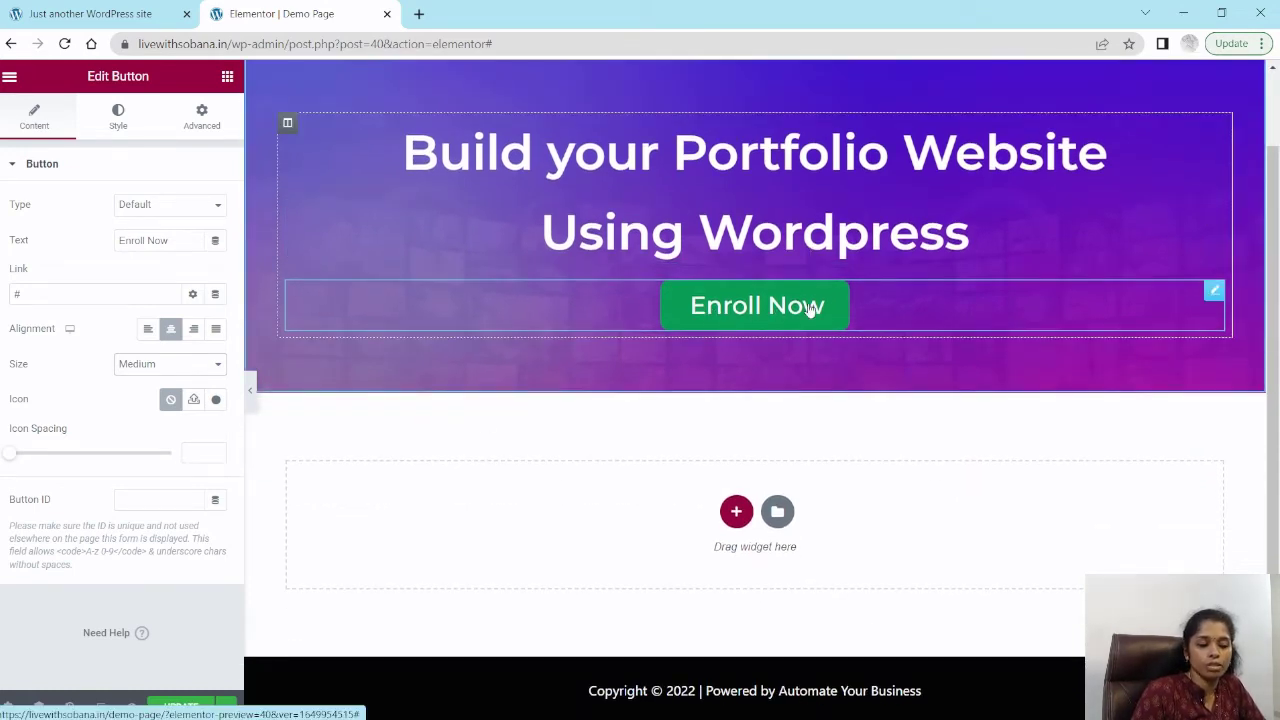
pyautogui.click(119, 128)
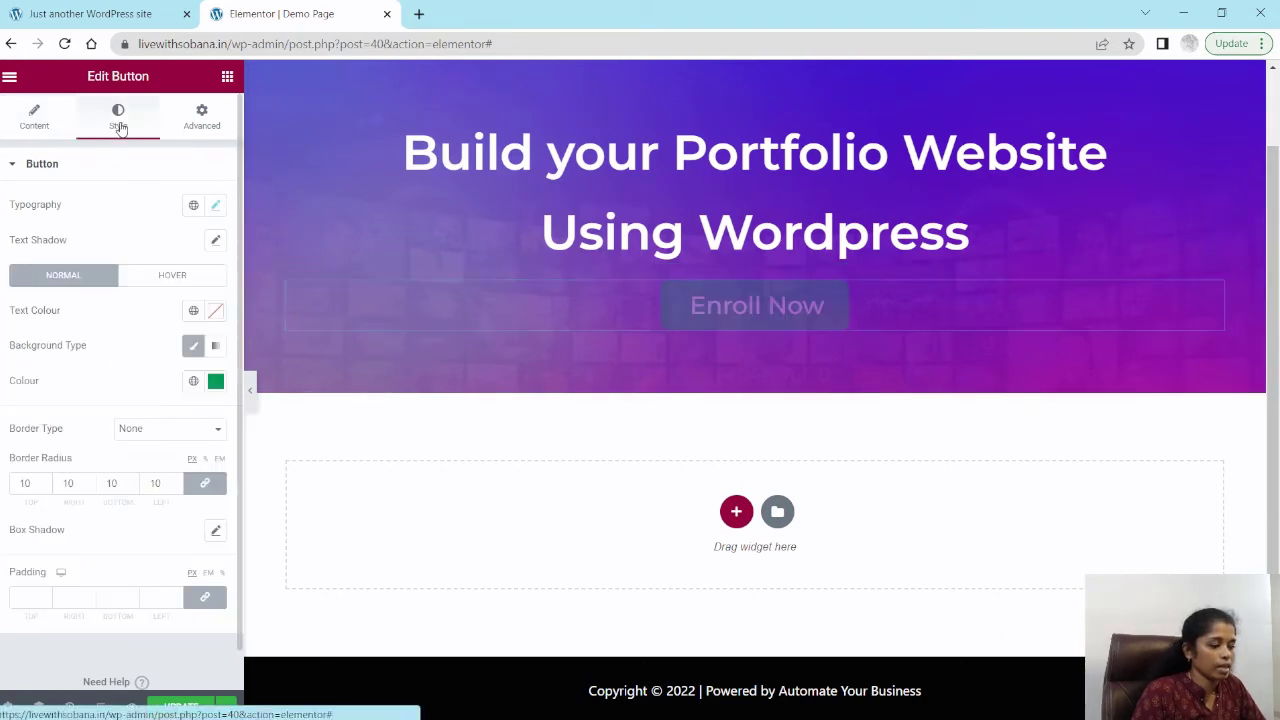
pyautogui.click(216, 206)
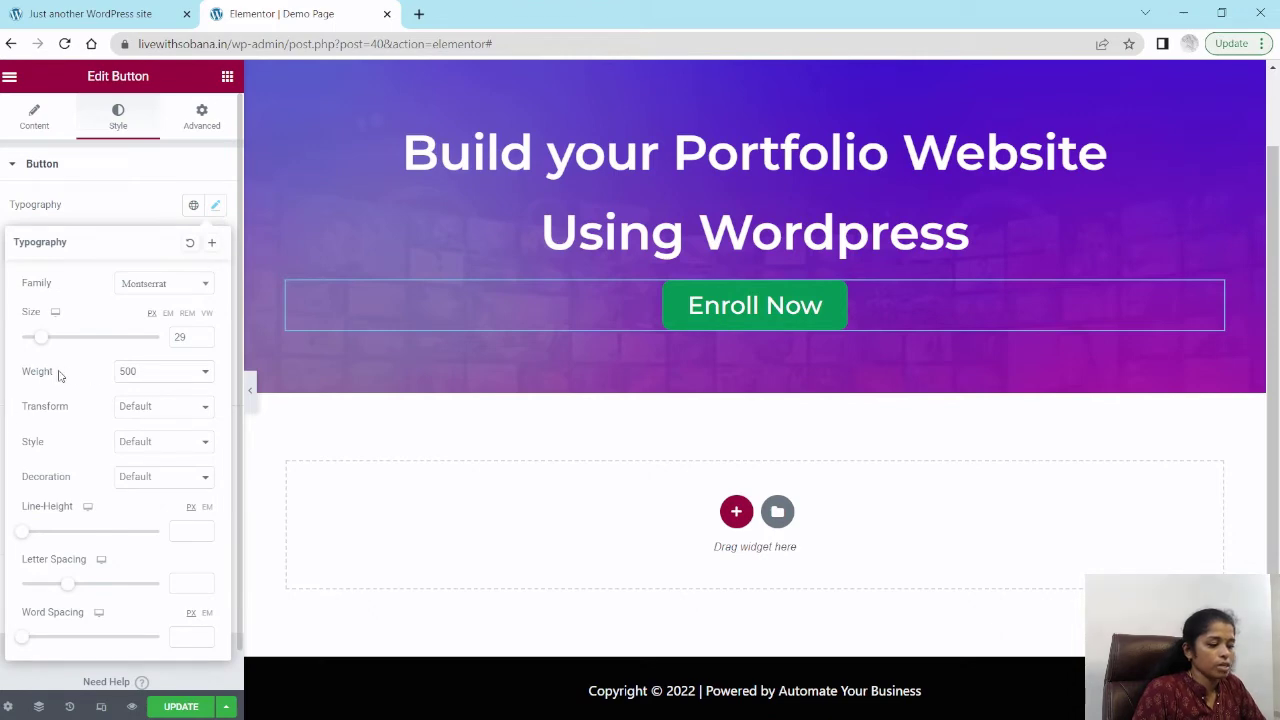
pyautogui.click(145, 373)
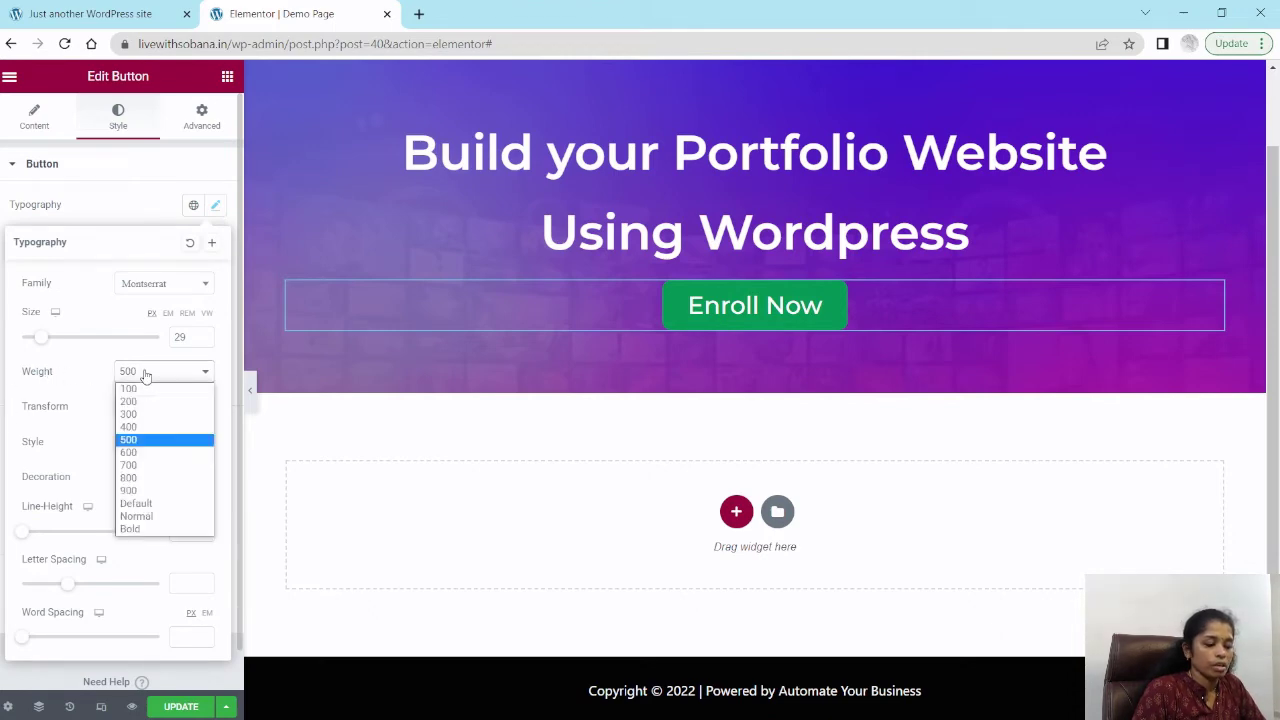
pyautogui.click(133, 466)
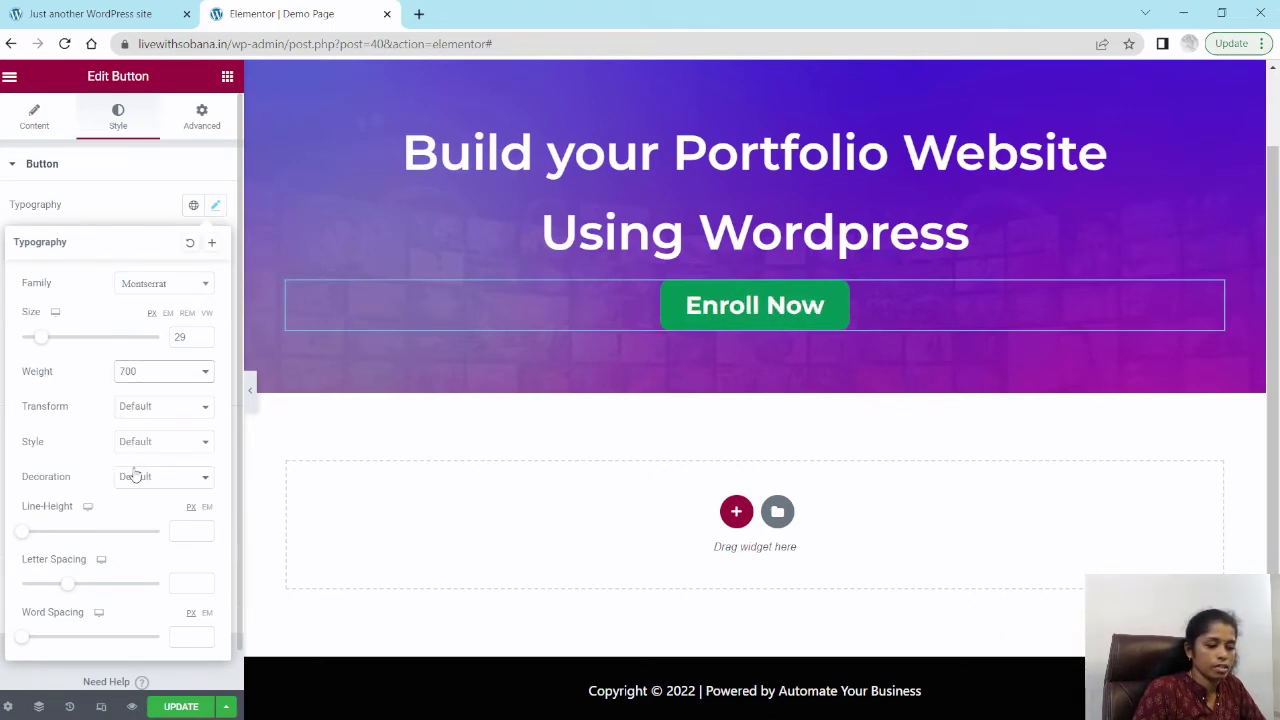
pyautogui.click(148, 371)
pyautogui.click(133, 466)
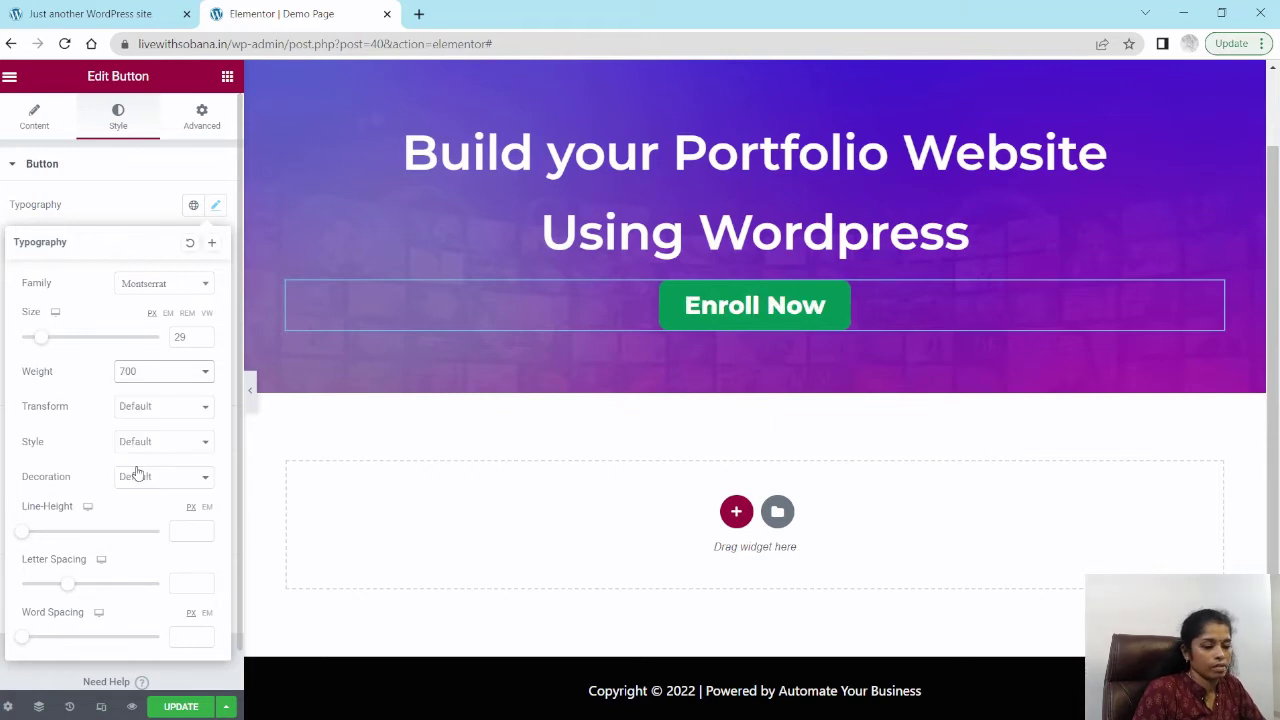
pyautogui.click(24, 210)
pyautogui.scroll(2, 347, 378)
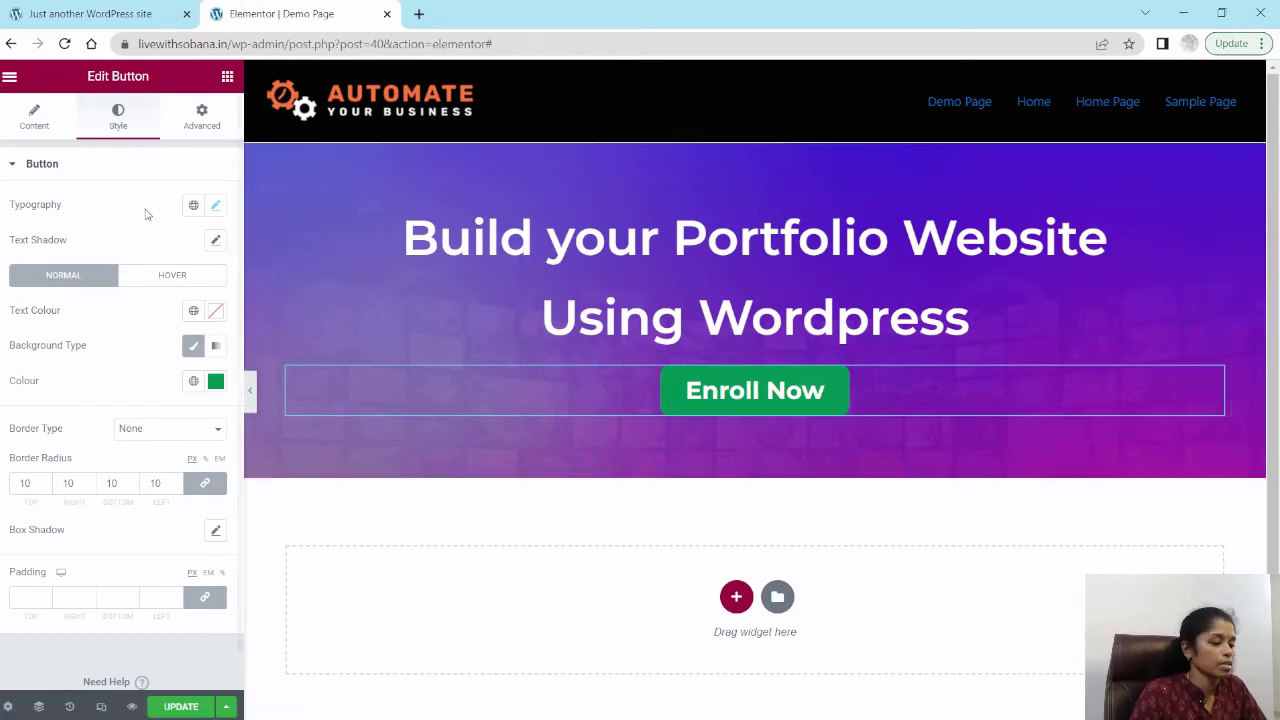
# Step: Clear the button's link field
pyautogui.click(35, 118)
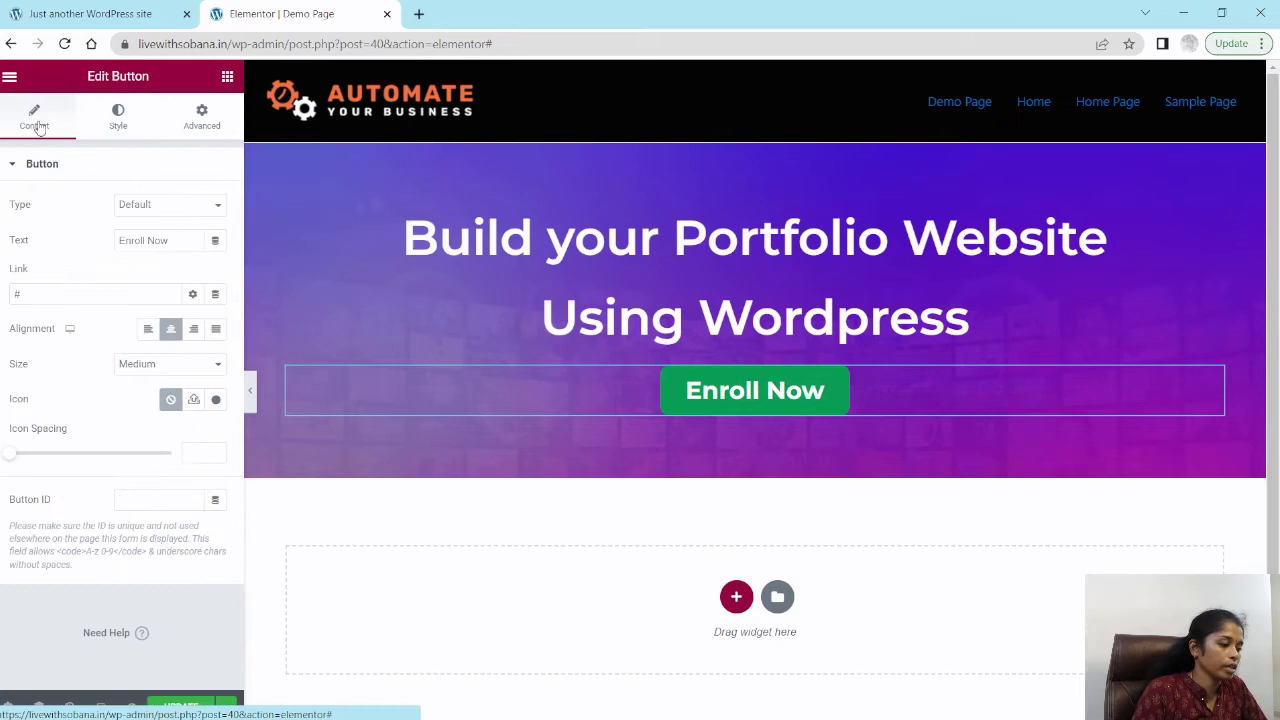
pyautogui.moveTo(9, 271); pyautogui.dragTo(40, 272)
pyautogui.click(31, 294)
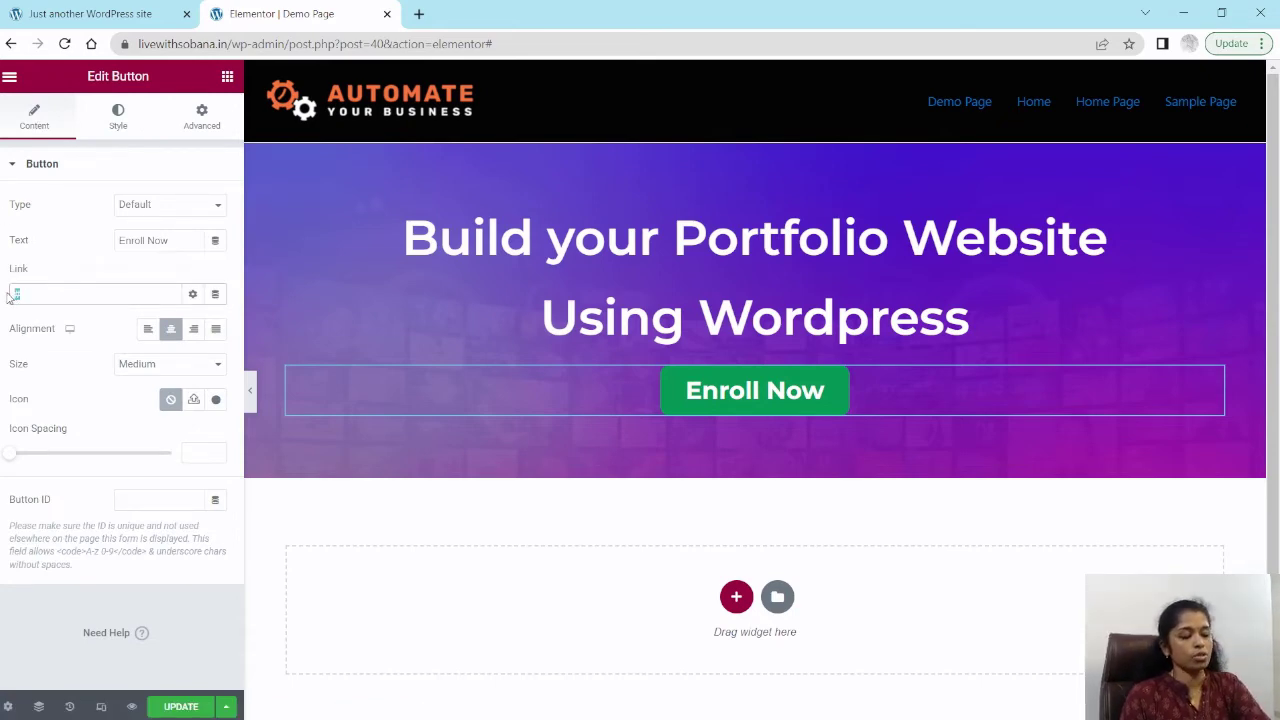
pyautogui.press('BackSpace')
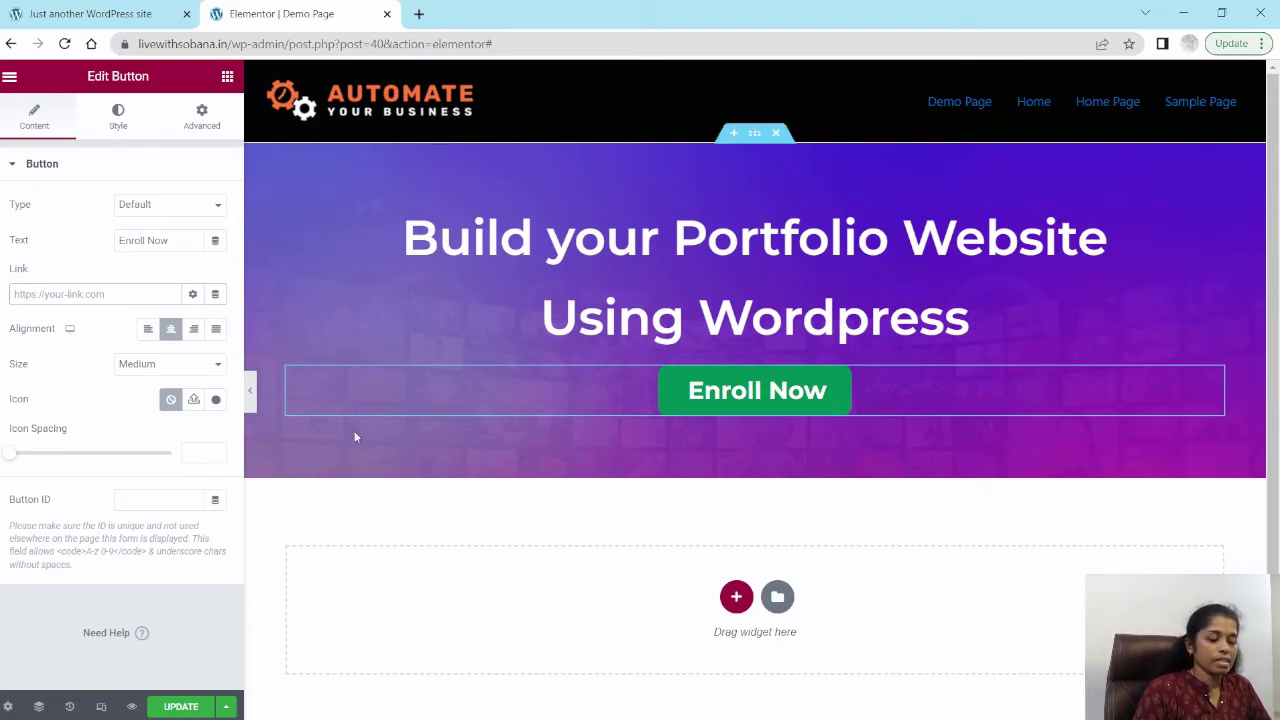
# Step: Add a new two-column section below the hero section
pyautogui.scroll(-1, 398, 409)
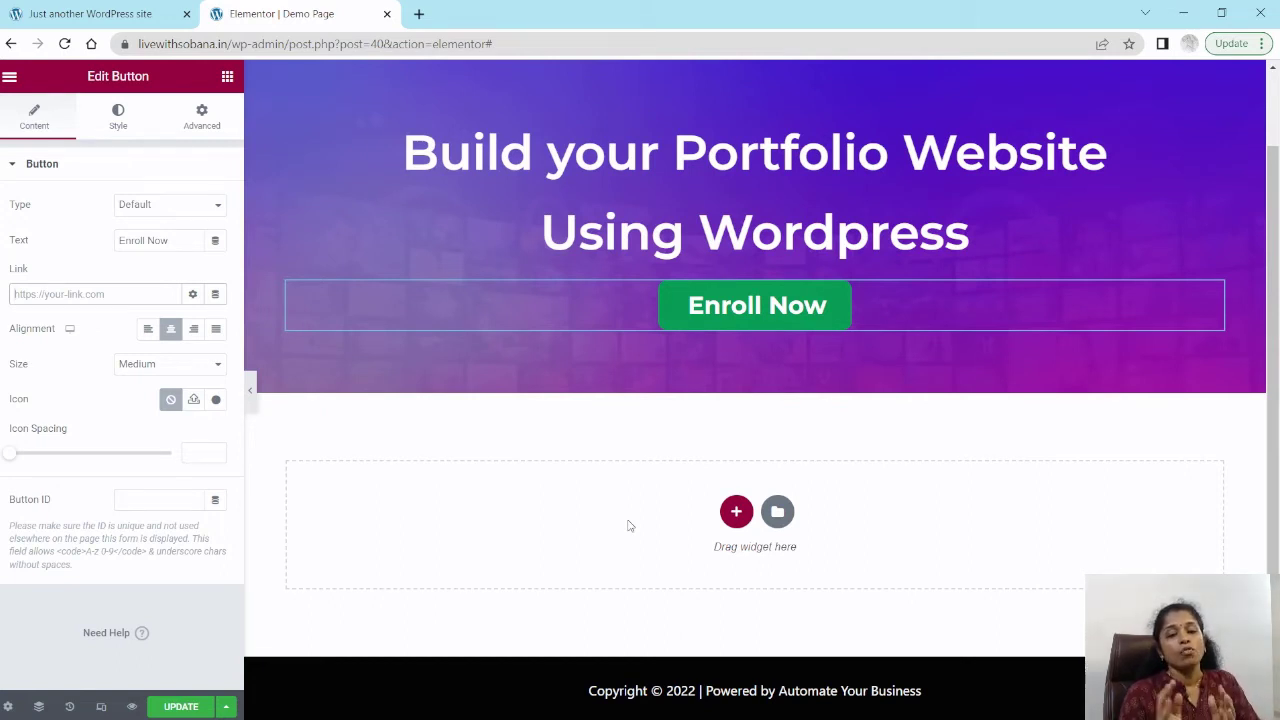
pyautogui.click(747, 516)
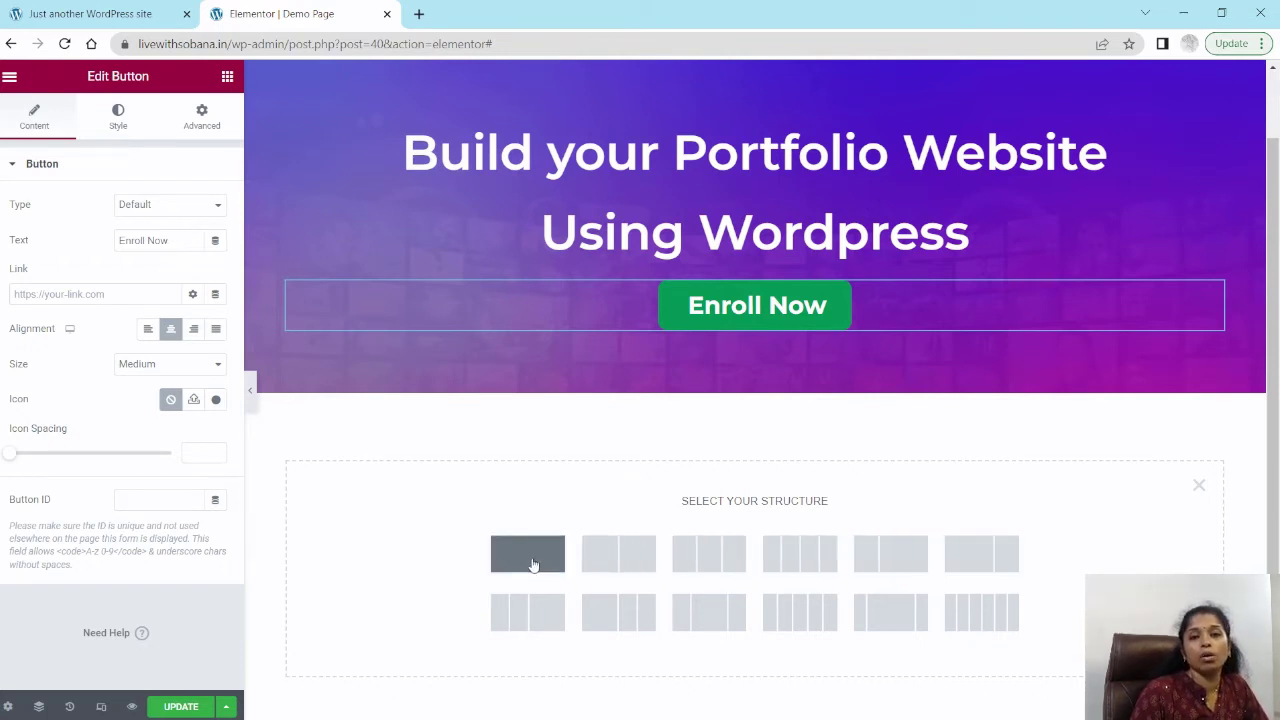
pyautogui.click(622, 558)
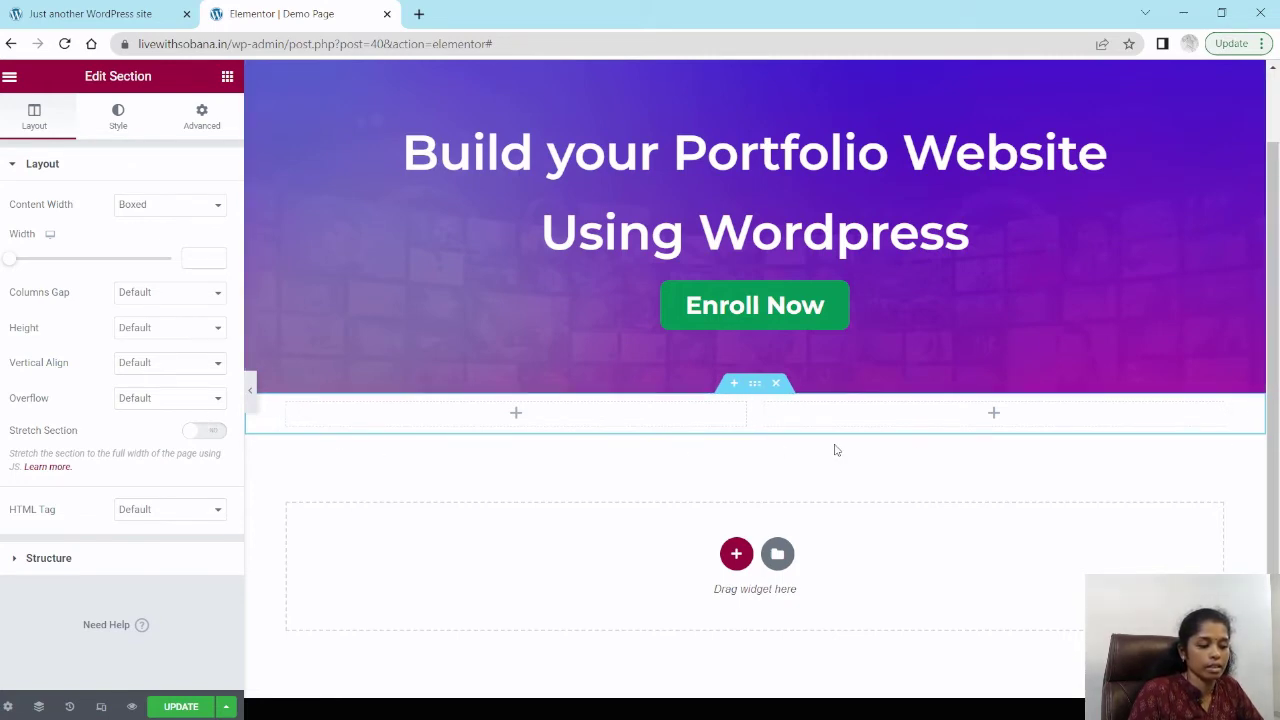
# Step: Place a Video widget with the YouTube source in the new section's left column
pyautogui.click(517, 415)
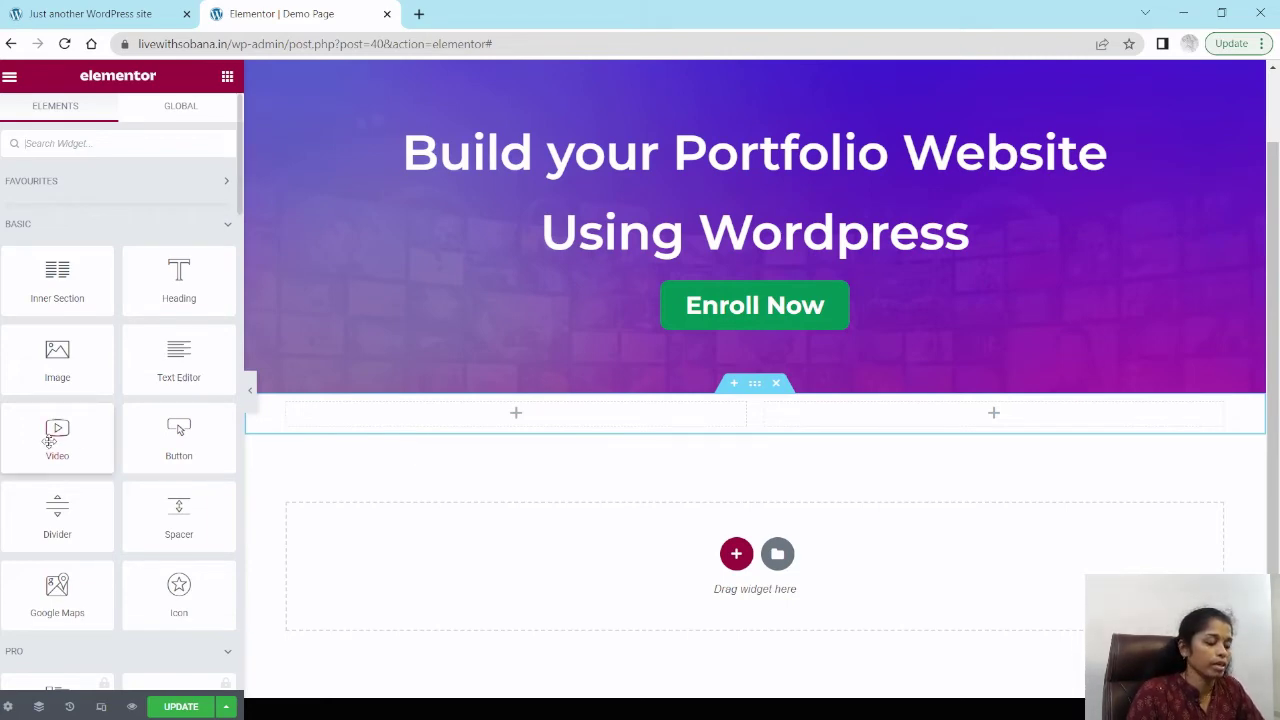
pyautogui.moveTo(55, 434); pyautogui.dragTo(506, 425)
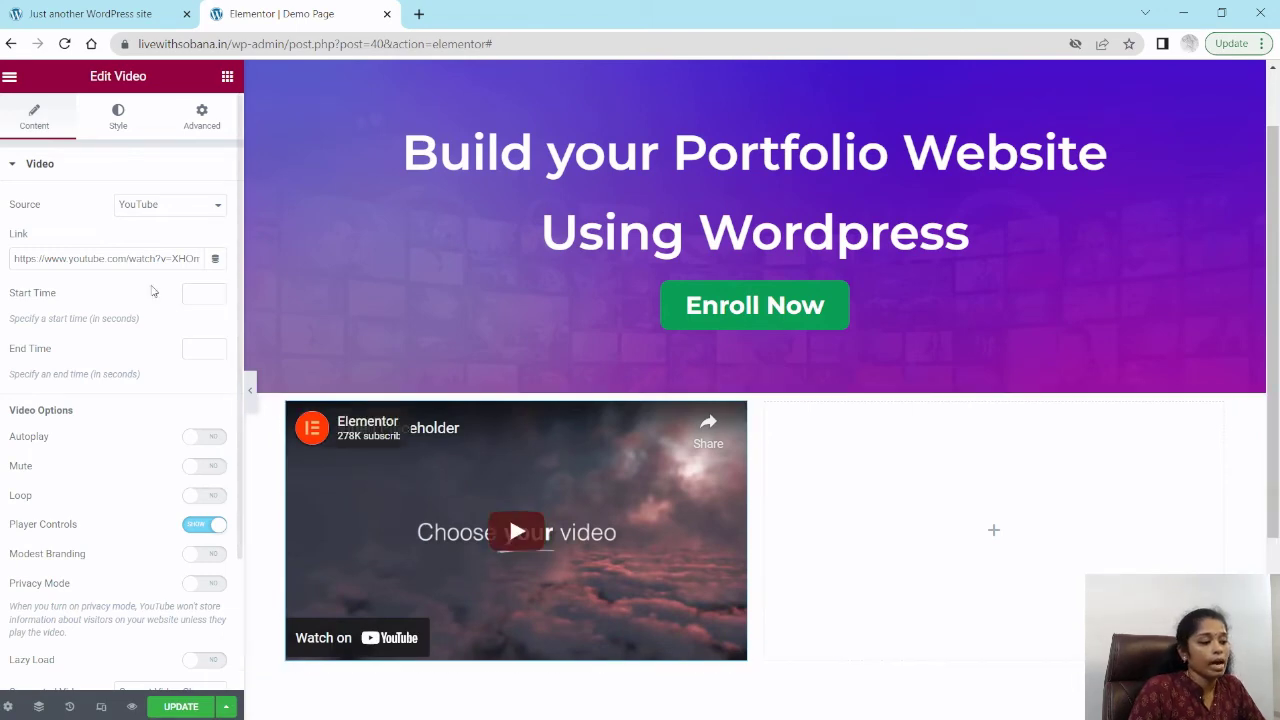
pyautogui.click(158, 209)
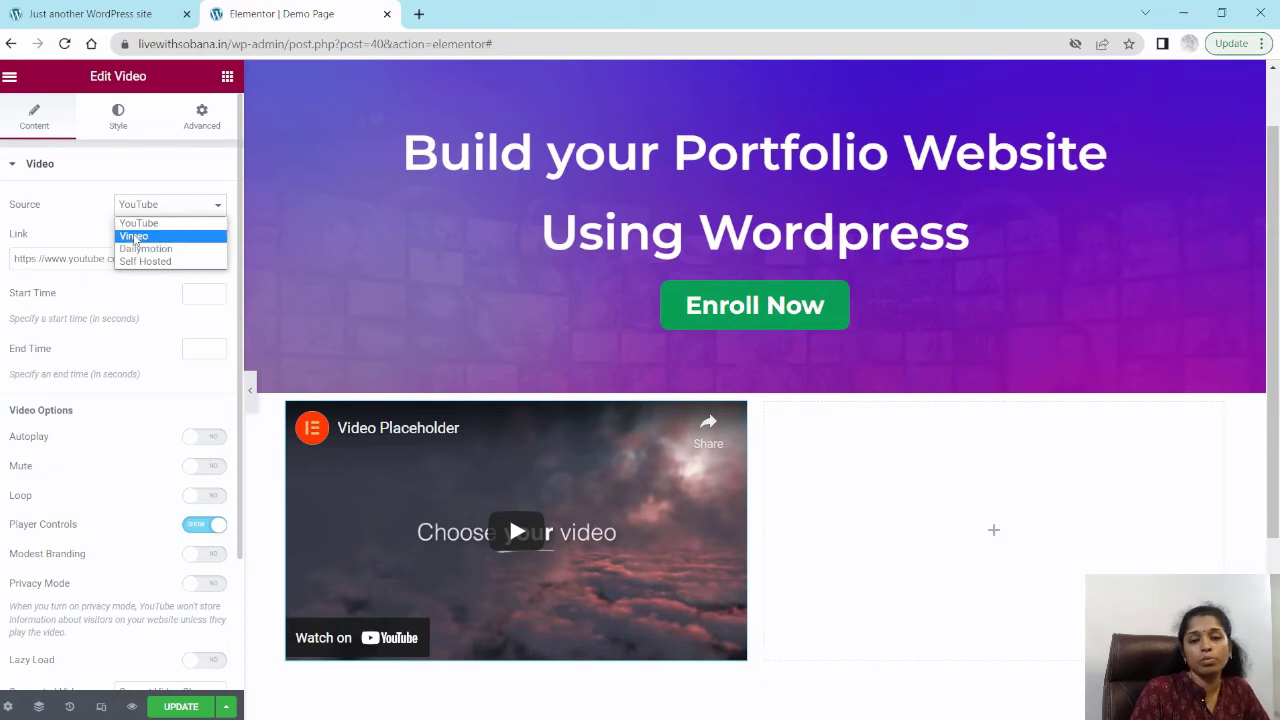
pyautogui.click(53, 215)
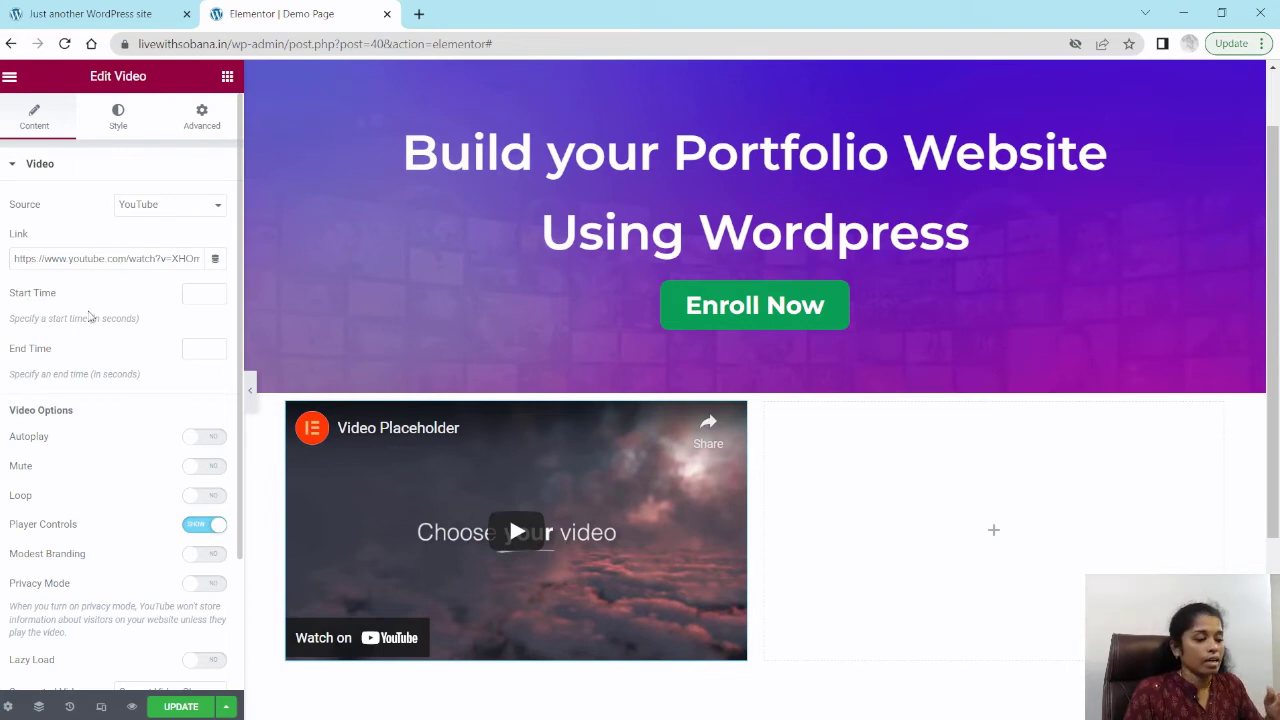
pyautogui.click(83, 260)
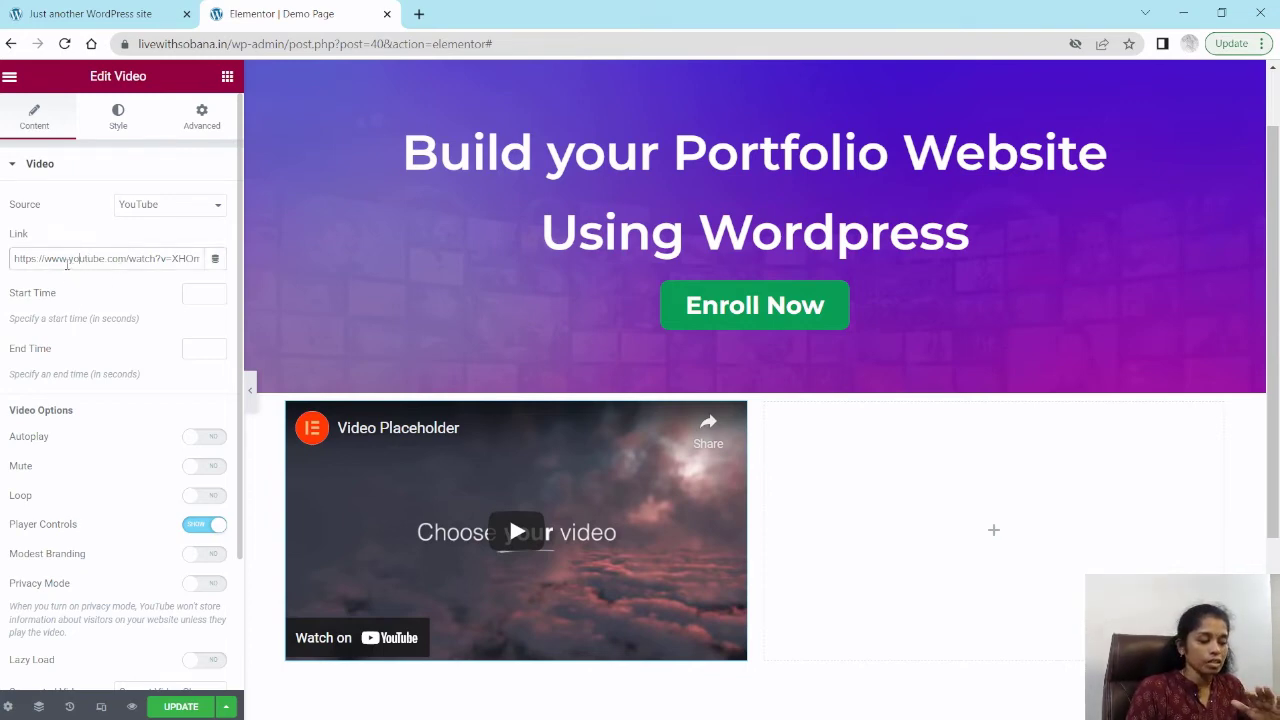
pyautogui.scroll(-1, 491, 531)
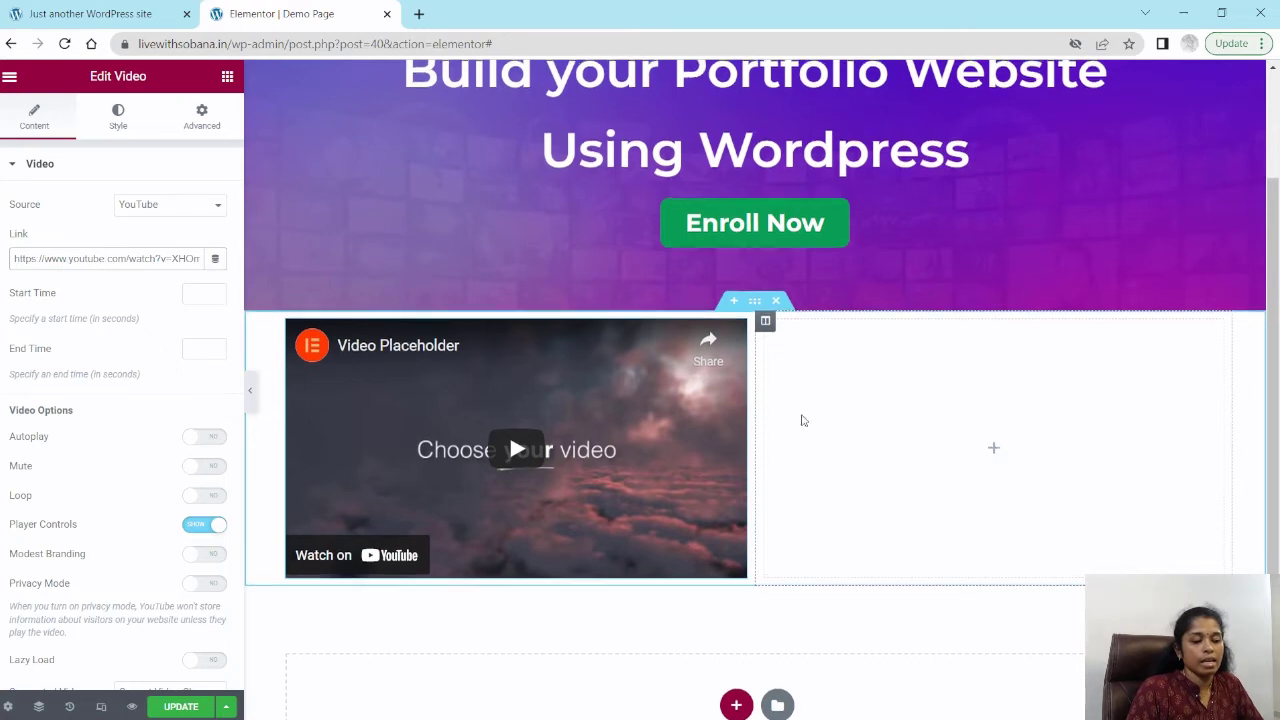
pyautogui.scroll(2, 845, 400)
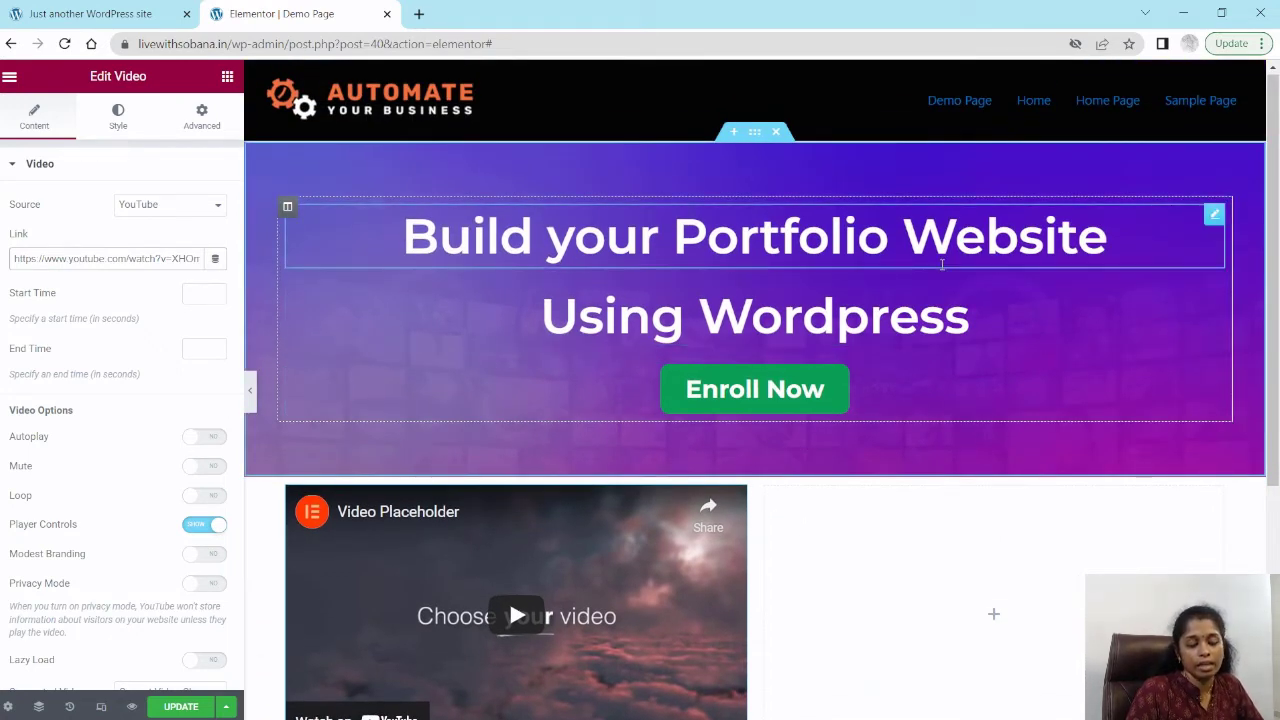
pyautogui.scroll(-1, 1000, 600)
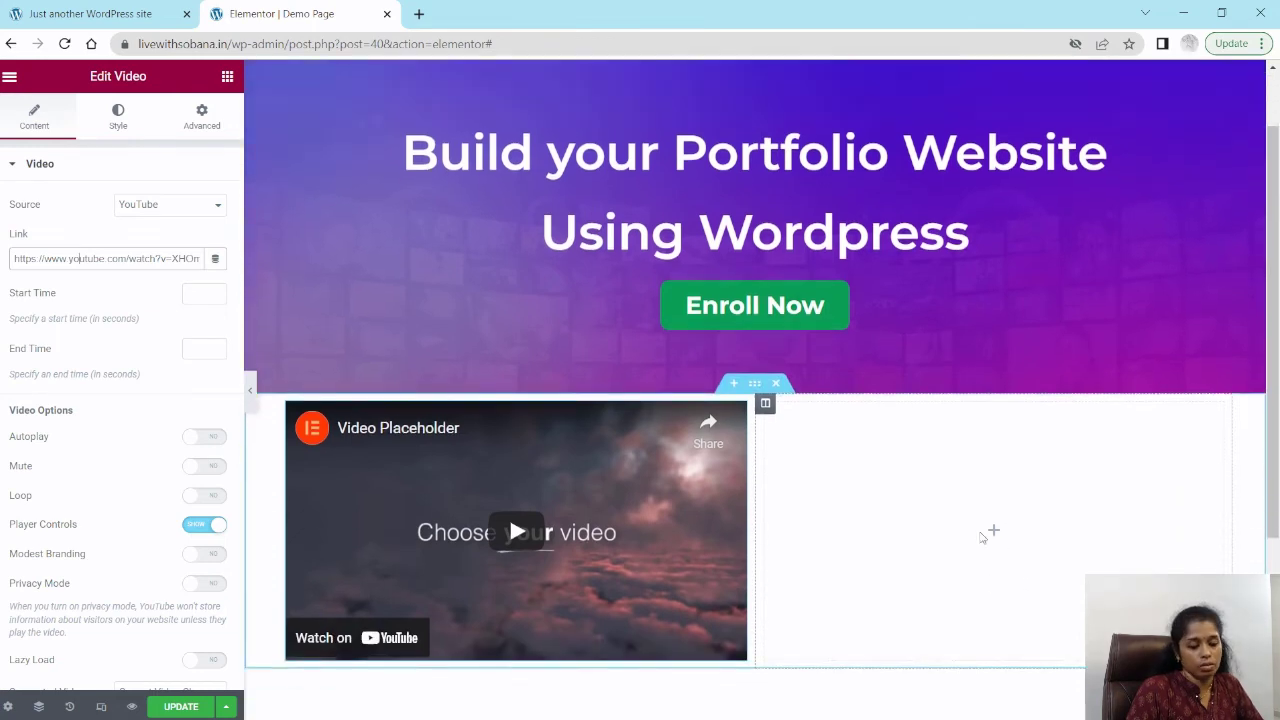
# Step: Add a centre-aligned Heading widget to the right column
pyautogui.click(995, 532)
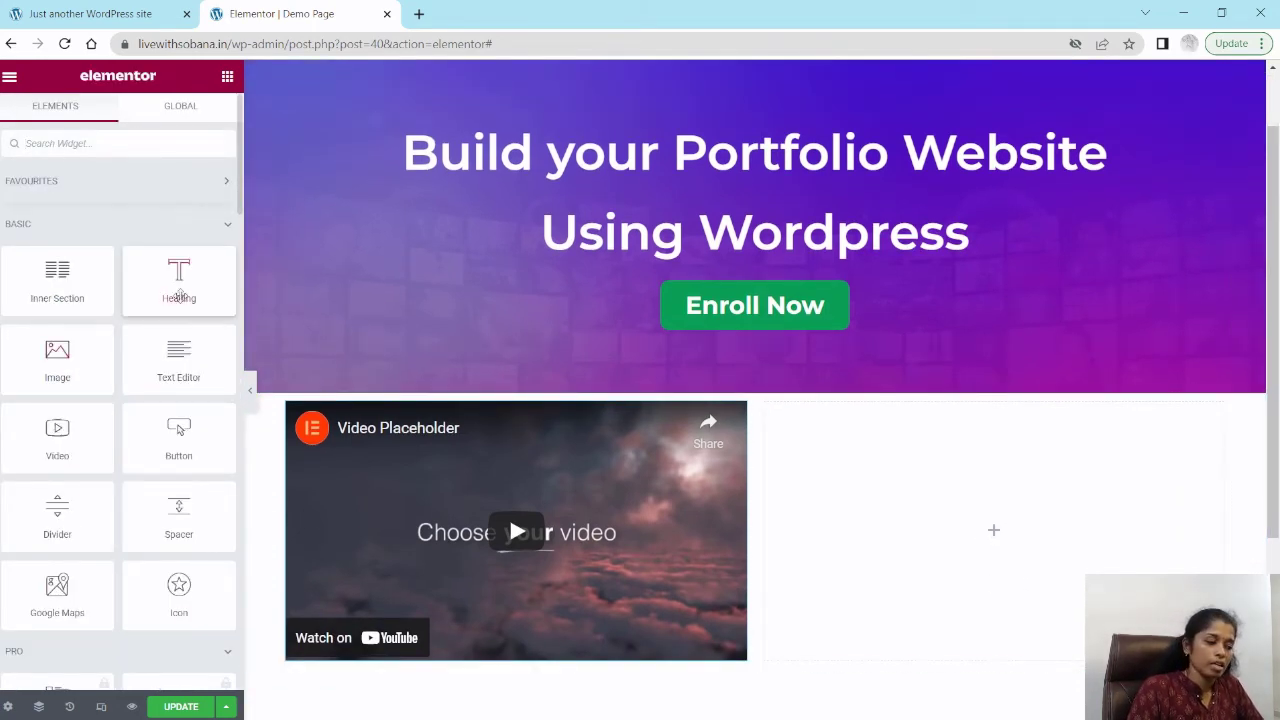
pyautogui.moveTo(176, 281); pyautogui.dragTo(982, 531)
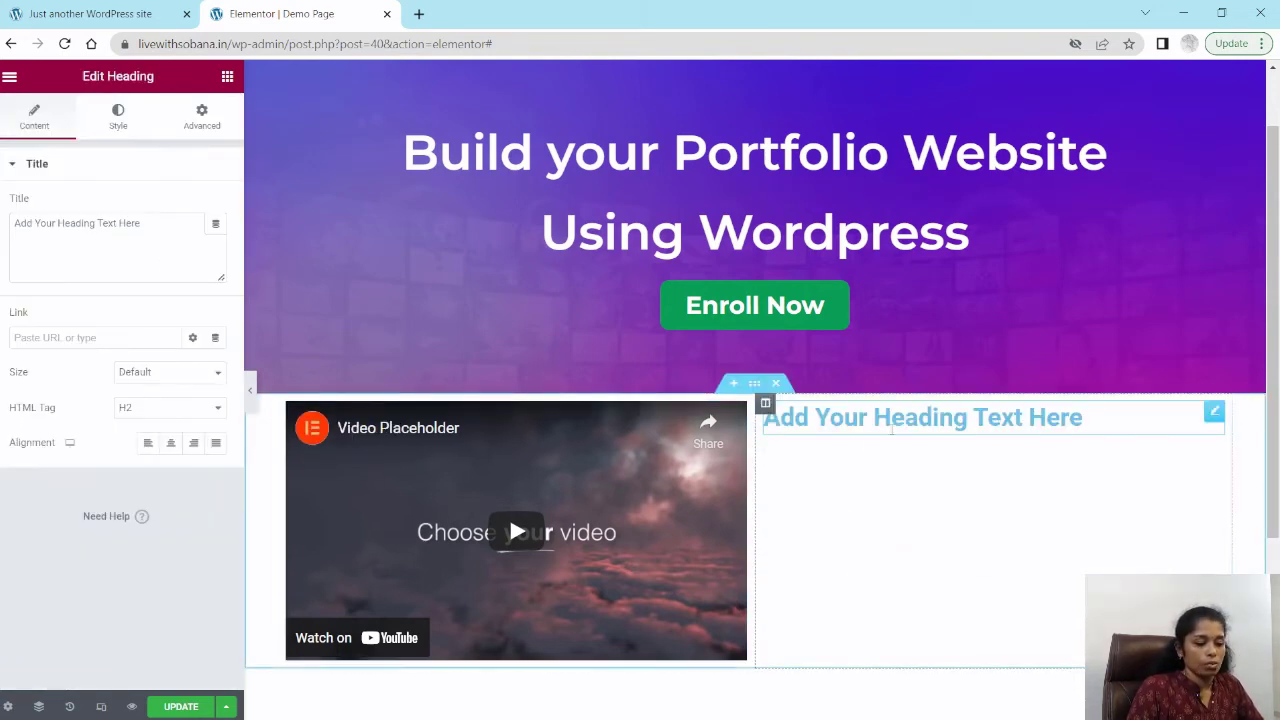
pyautogui.click(171, 445)
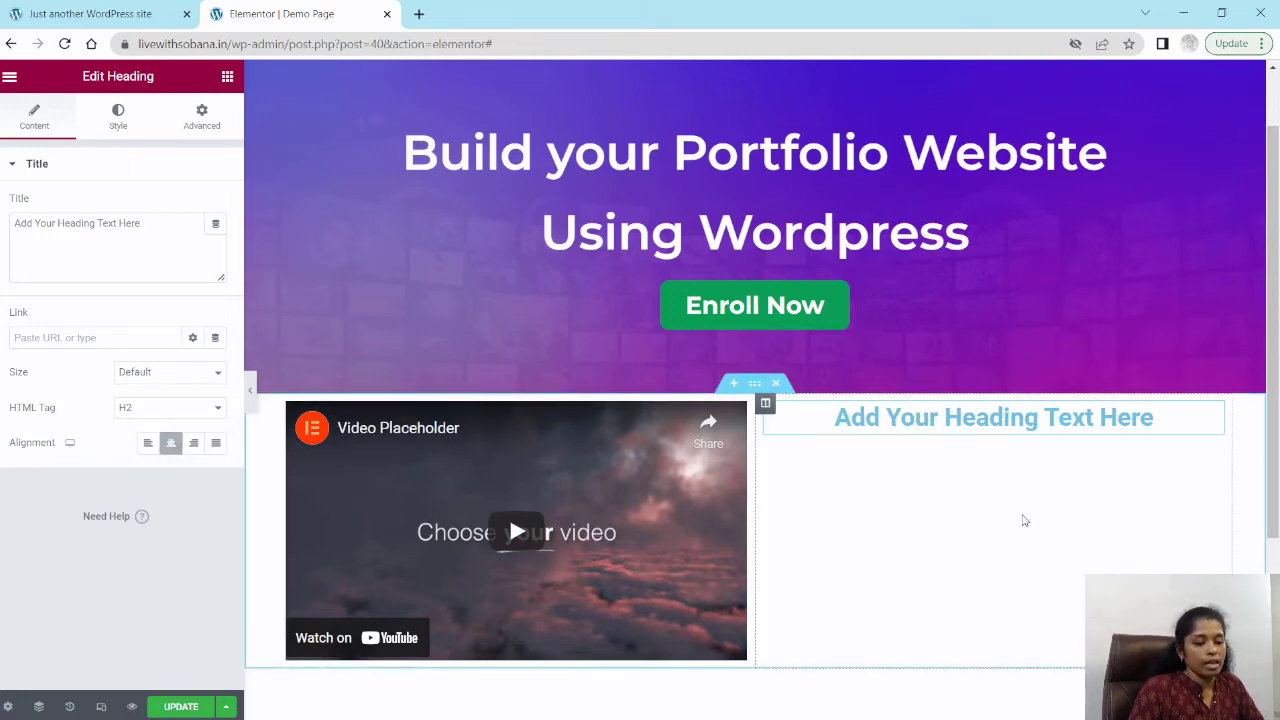
# Step: Add a second centre-aligned Heading widget to the right column
pyautogui.click(227, 78)
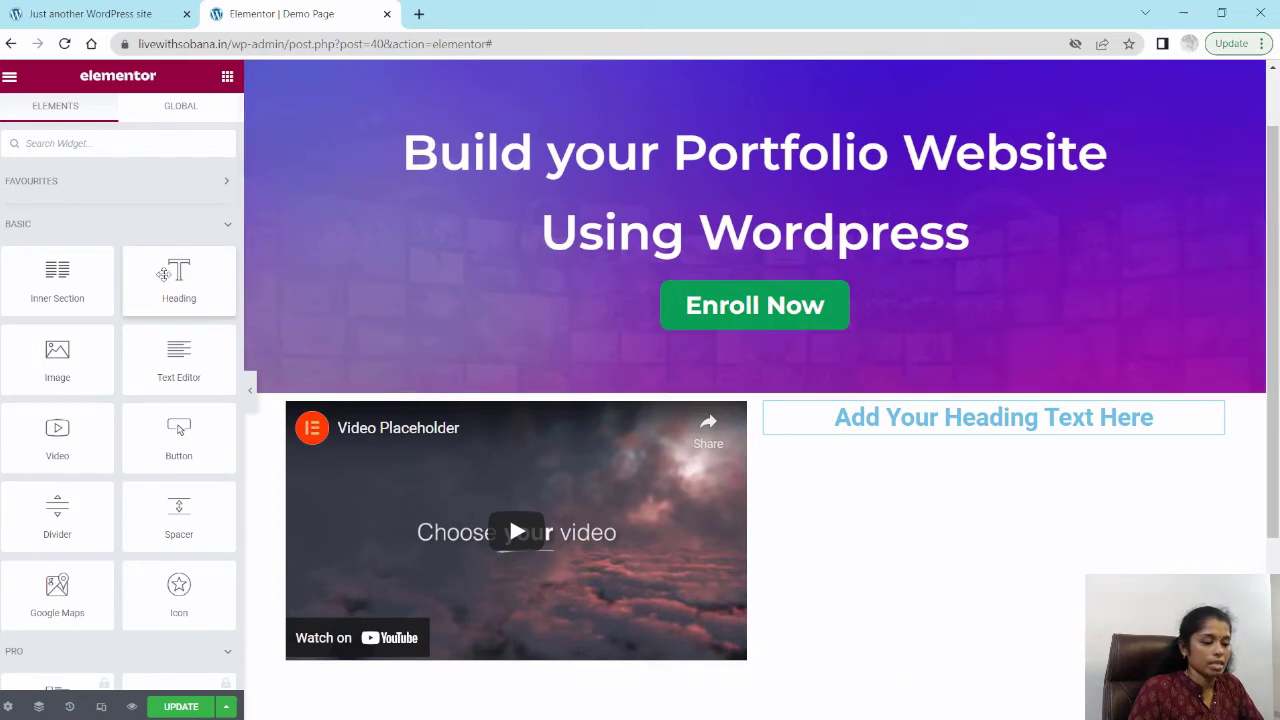
pyautogui.moveTo(176, 276); pyautogui.dragTo(1003, 438)
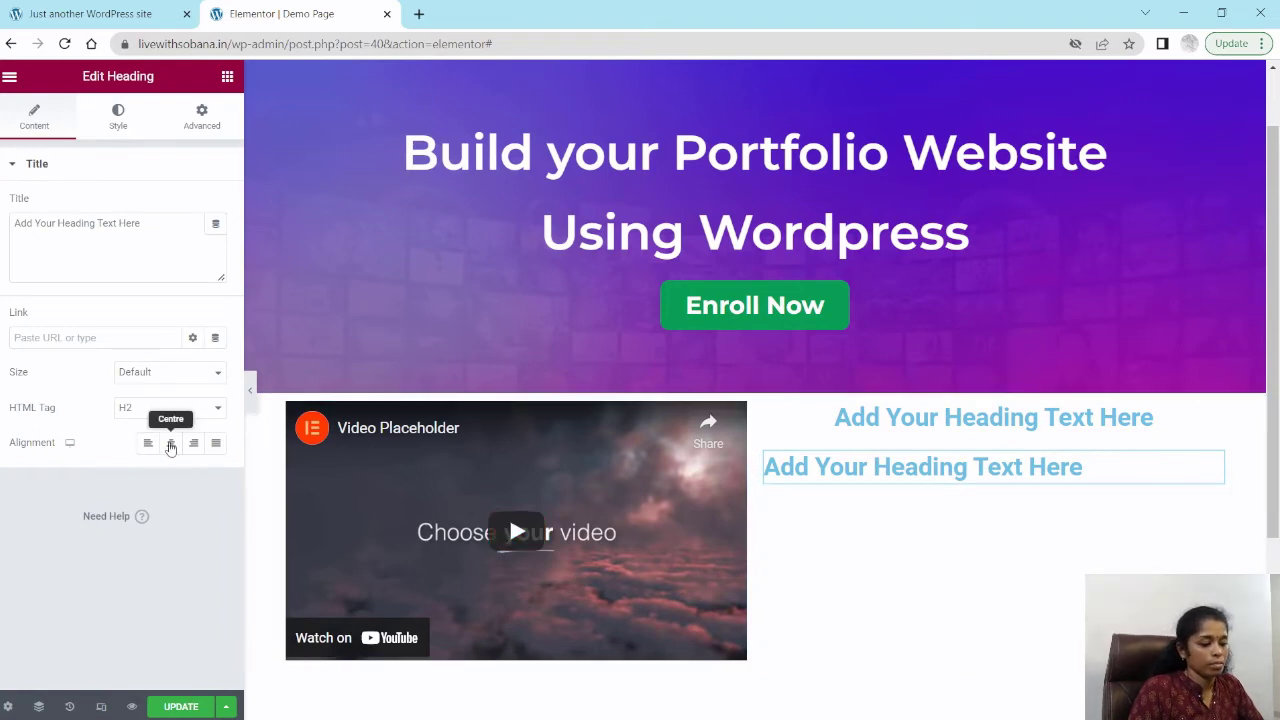
pyautogui.click(171, 446)
# Step: Set the heading's title to "Learn How to post in Intagram"
pyautogui.tripleClick(77, 224)
pyautogui.press('BackSpace')
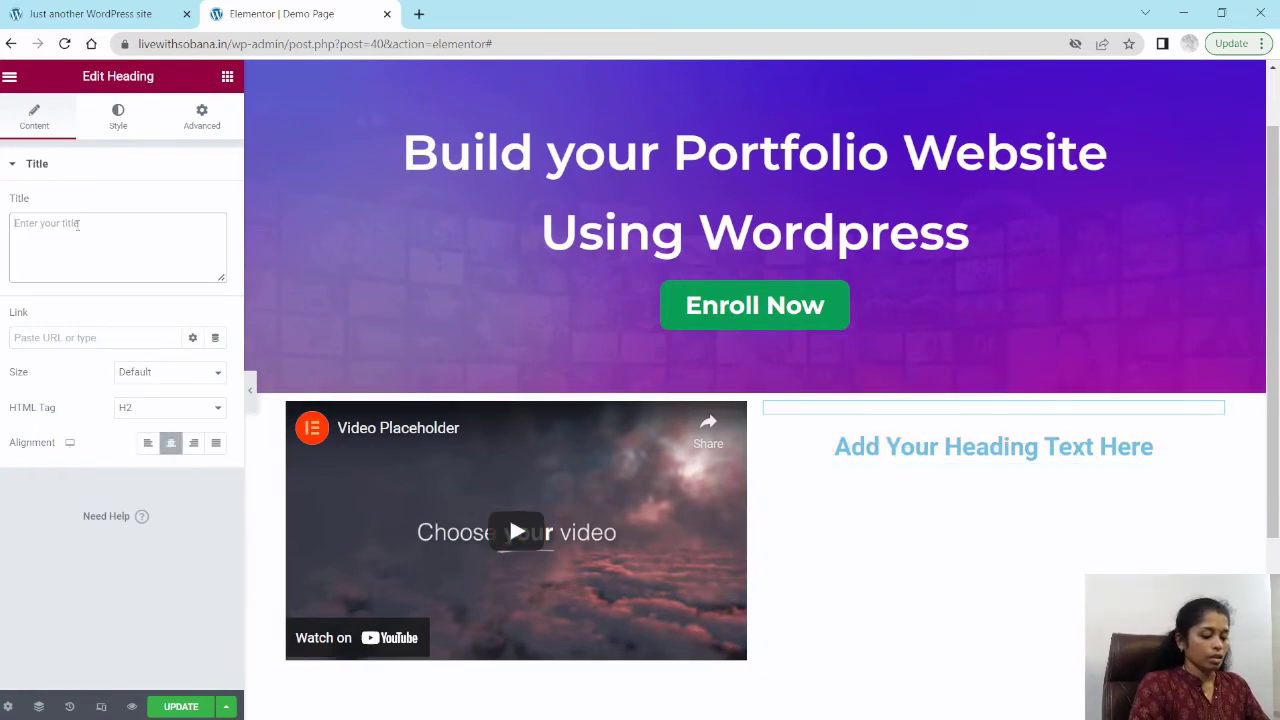
pyautogui.write('Learn ')
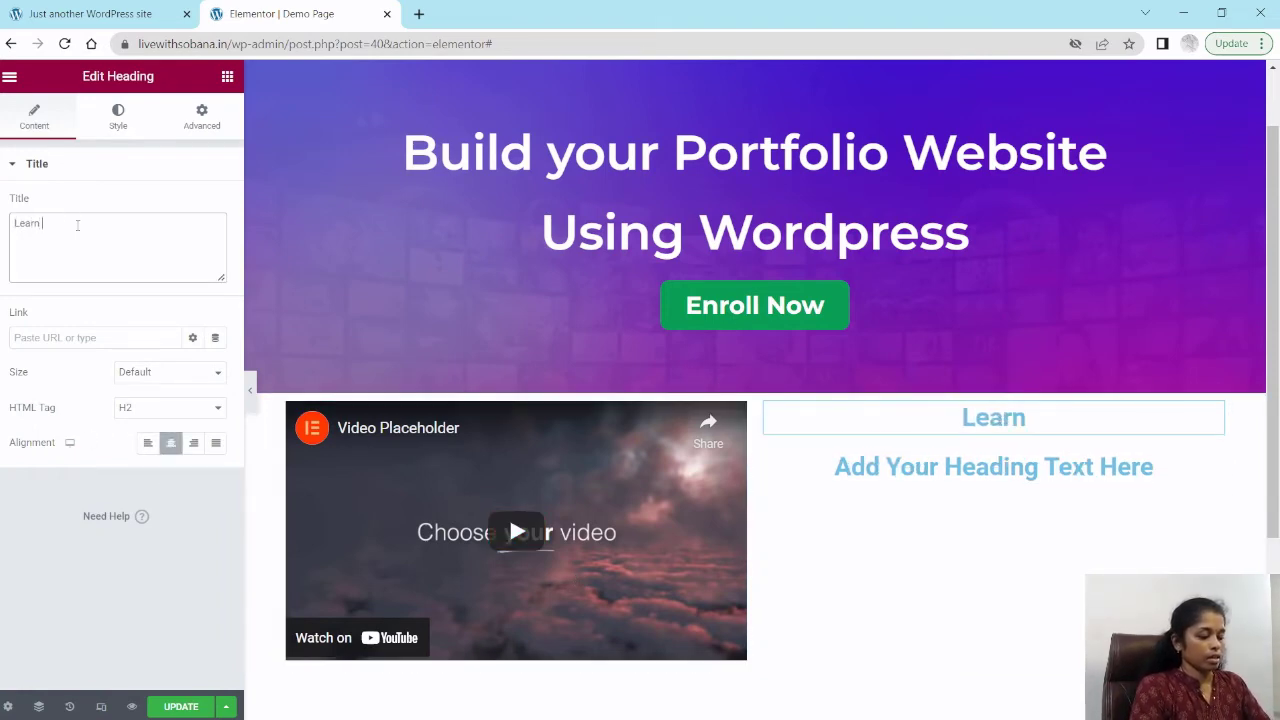
pyautogui.write('How to')
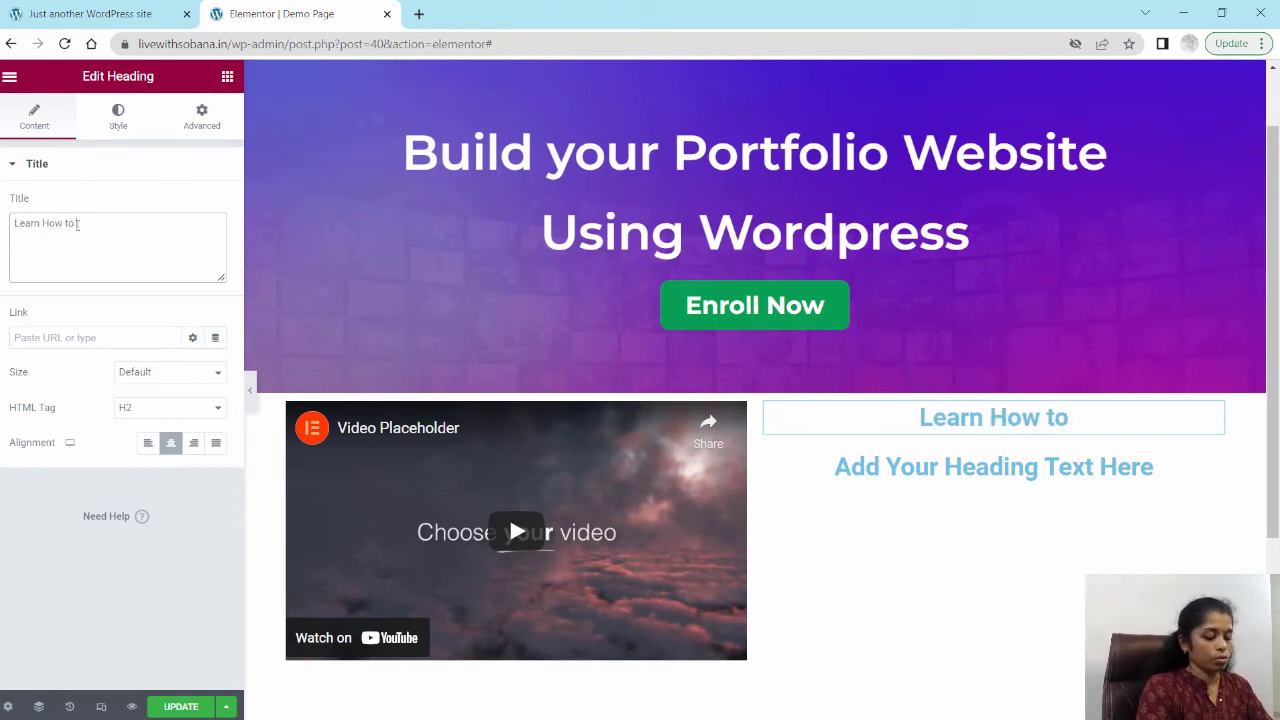
pyautogui.write(' post in ')
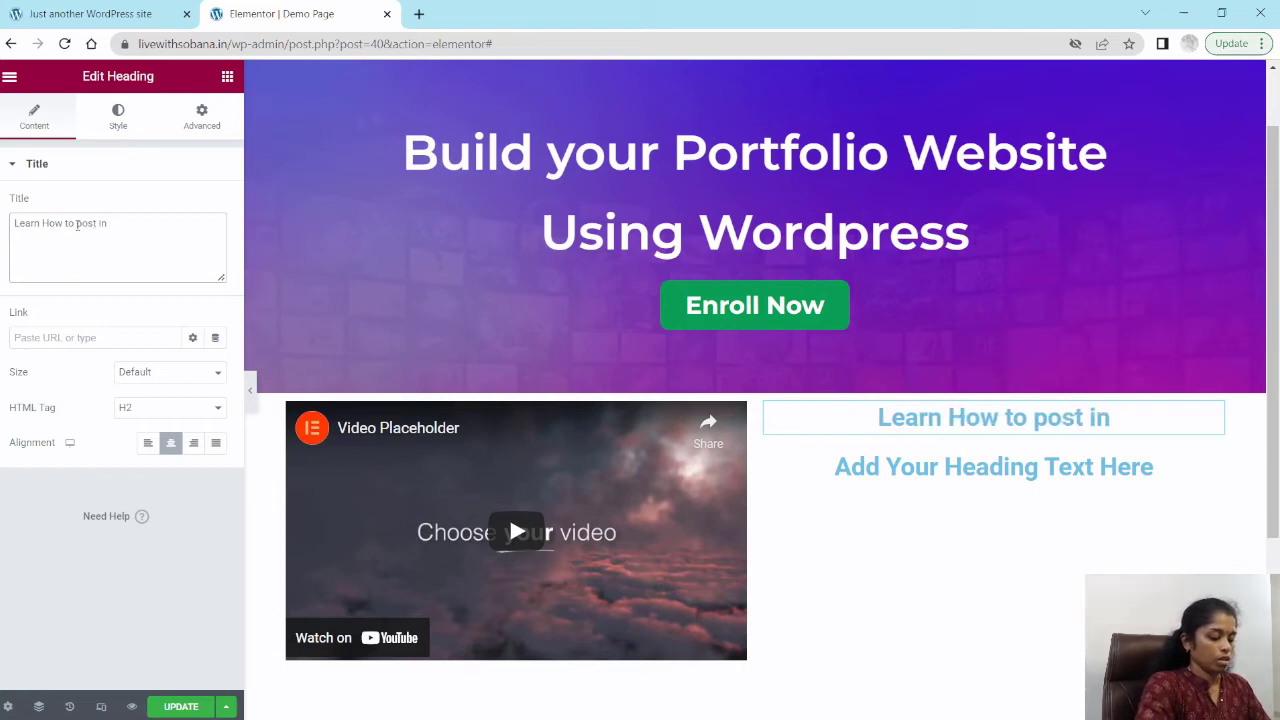
pyautogui.write('U')
pyautogui.press('BackSpace')
pyautogui.write('I')
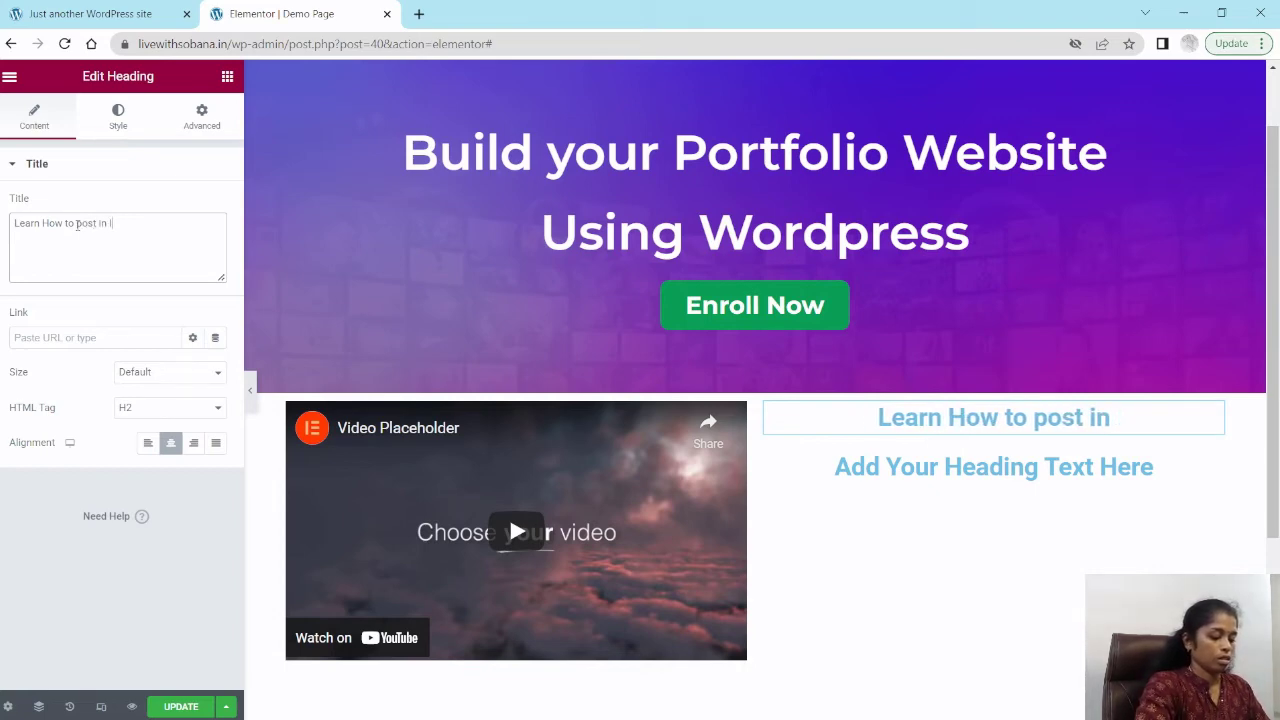
pyautogui.write('ntagram')
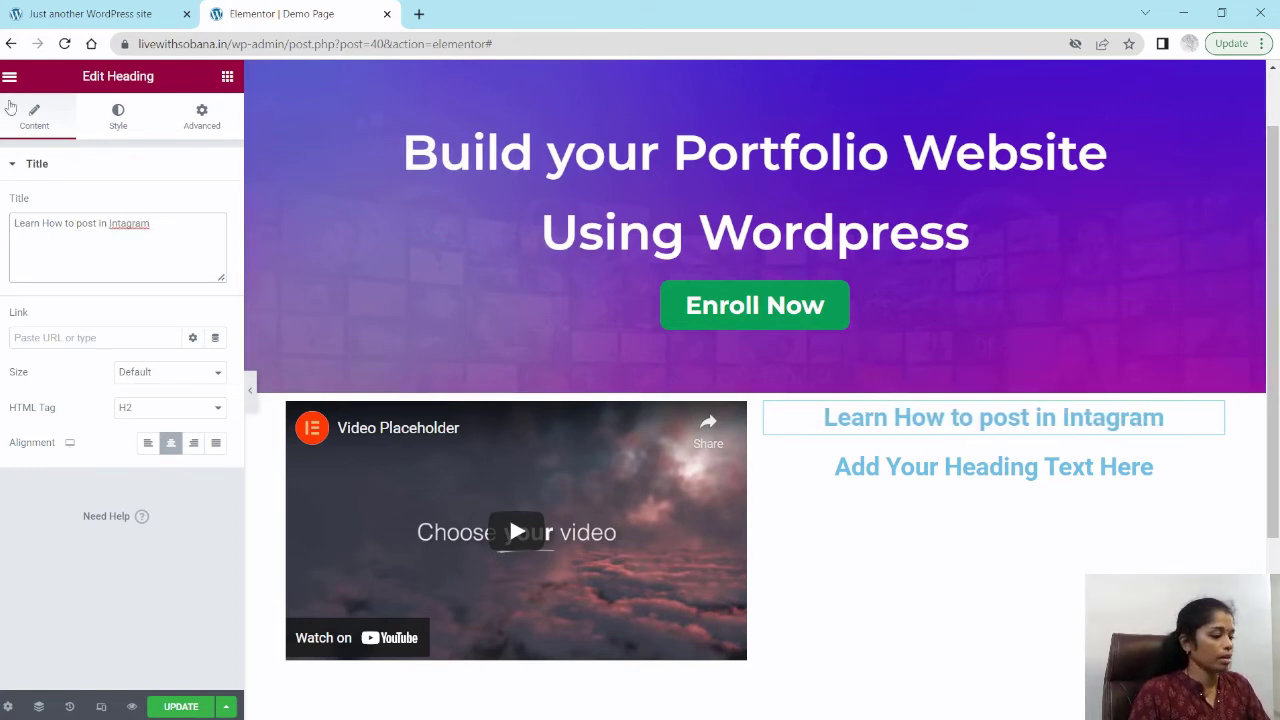
# Step: Correct the heading's spelling to "Instagram" and set its text colour to black #000000
pyautogui.rightClick(139, 231)
pyautogui.click(147, 261)
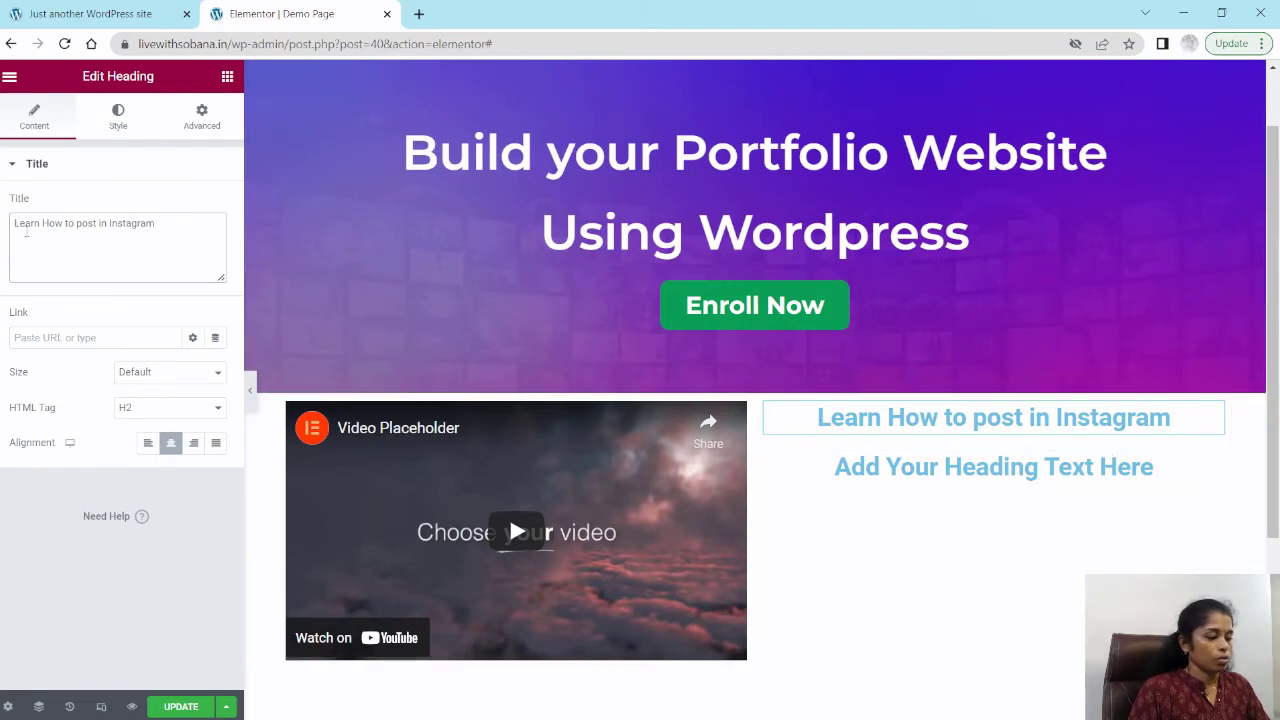
pyautogui.click(120, 122)
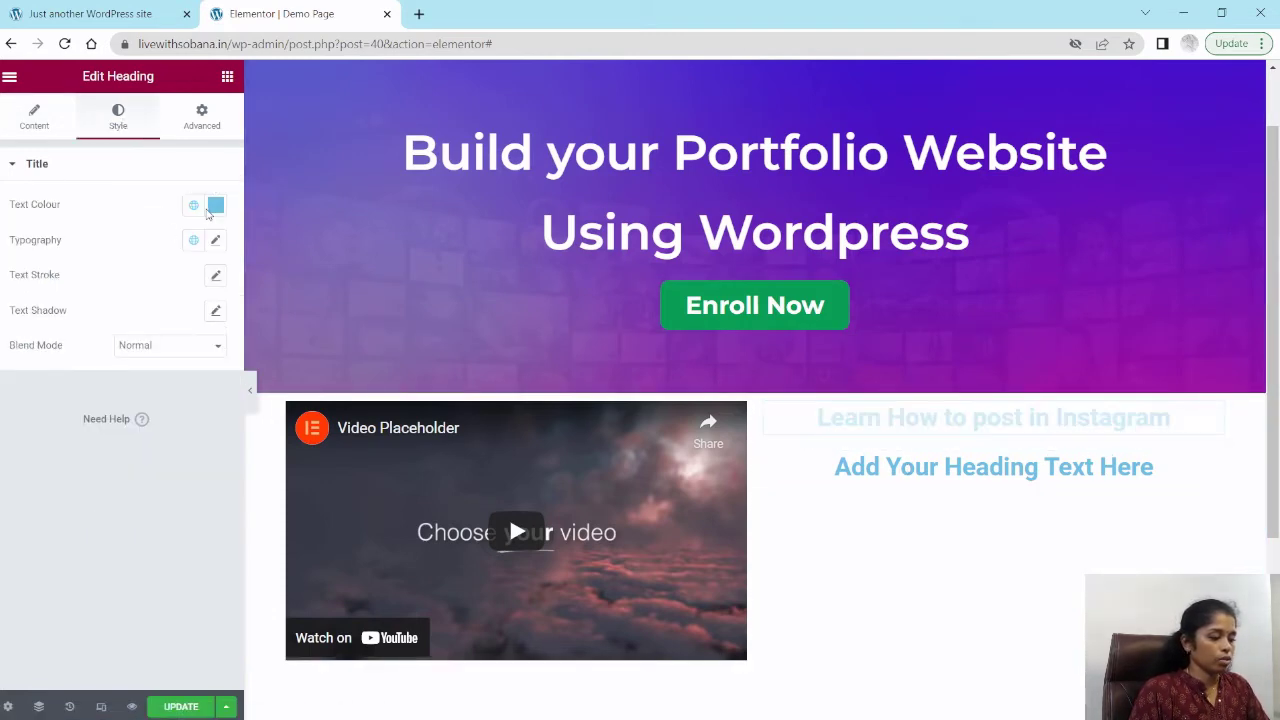
pyautogui.click(218, 205)
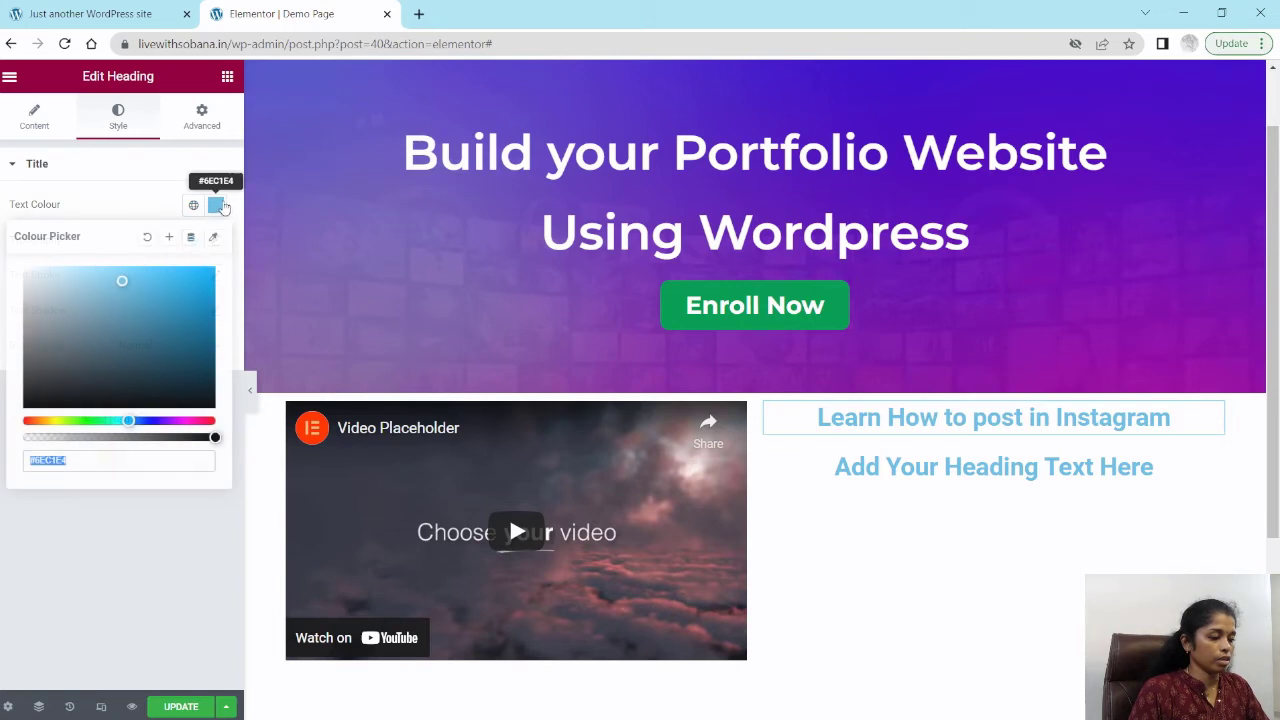
pyautogui.click(36, 401)
pyautogui.moveTo(37, 401); pyautogui.dragTo(14, 418)
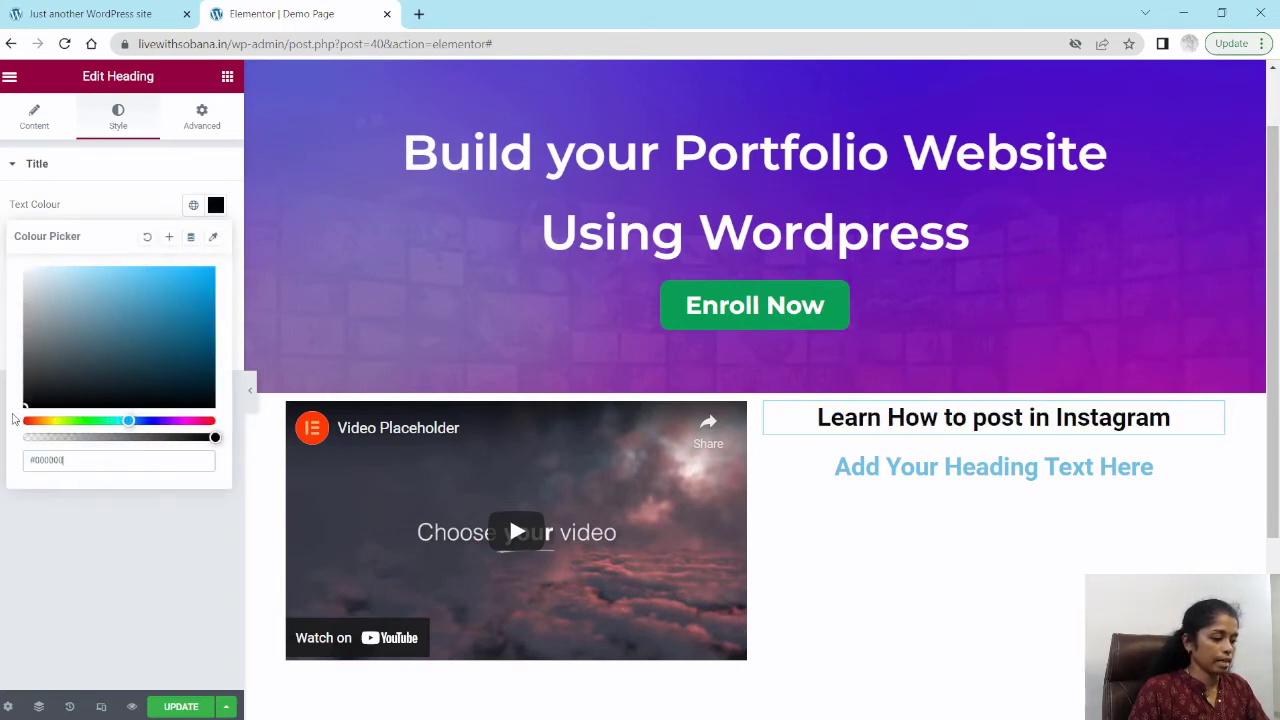
pyautogui.click(52, 170)
pyautogui.click(77, 171)
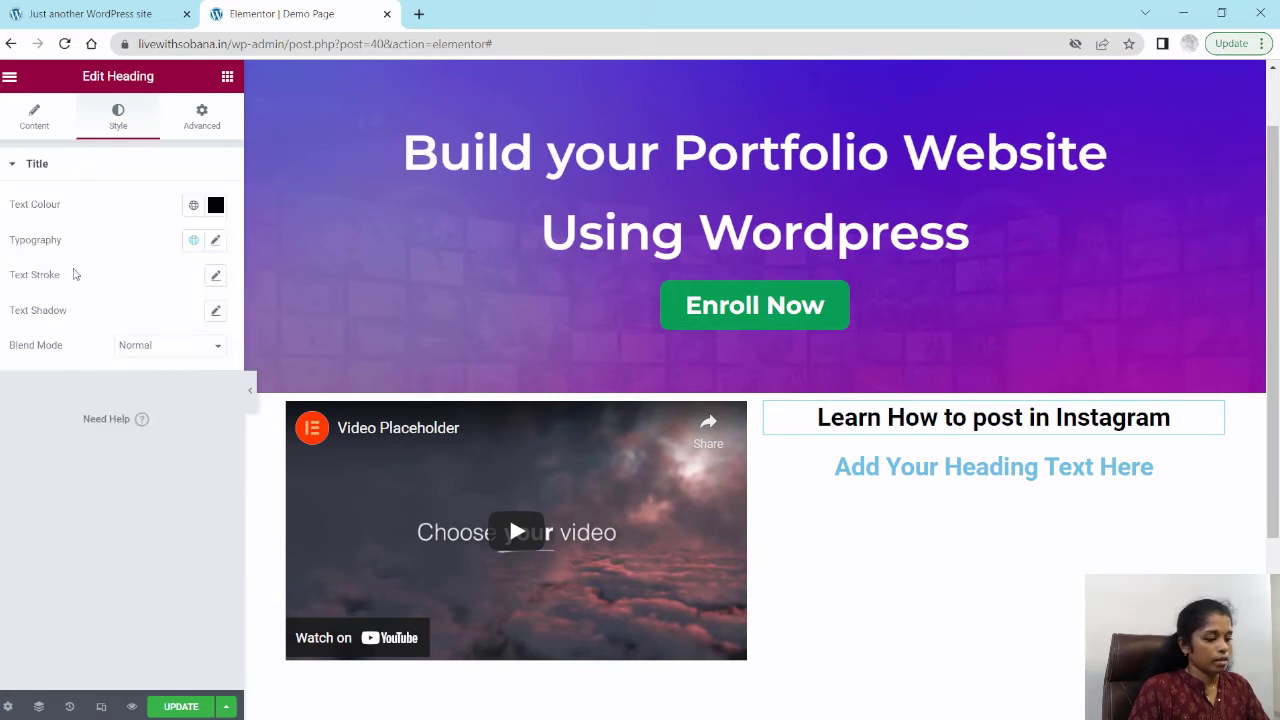
# Step: Set the heading's typography to the Montserrat font at size 32 px
pyautogui.click(215, 240)
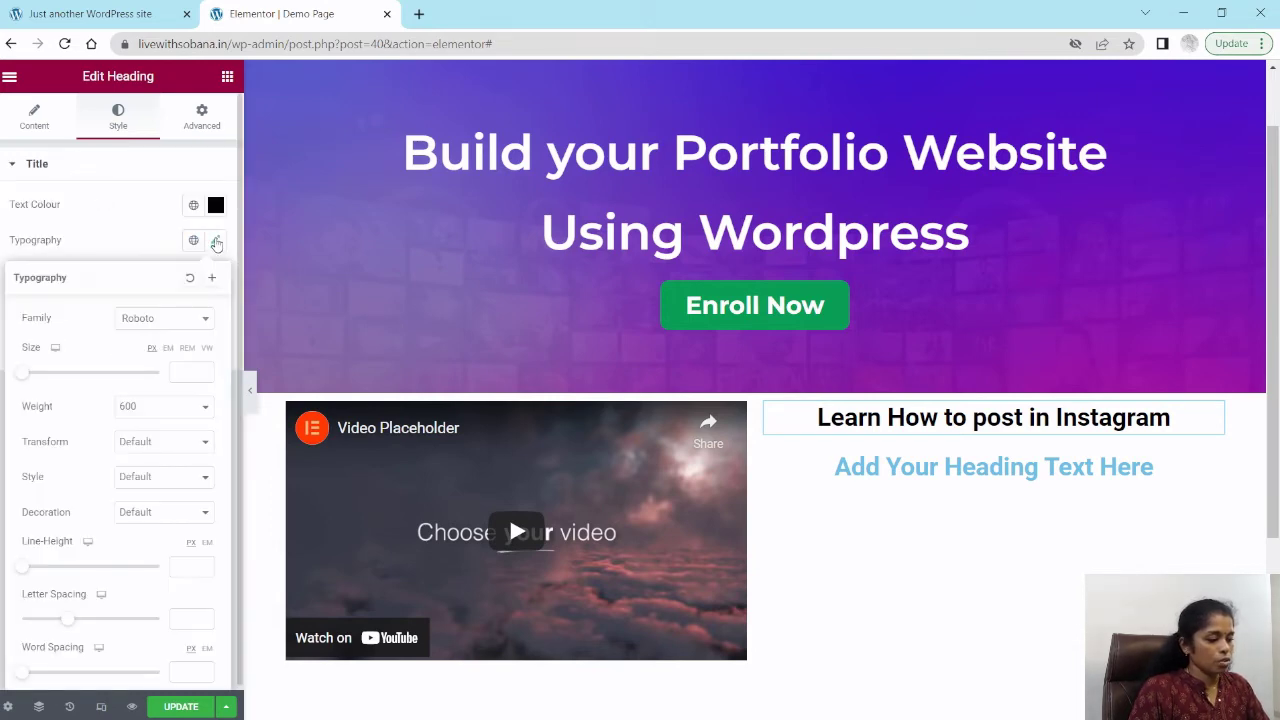
pyautogui.click(150, 320)
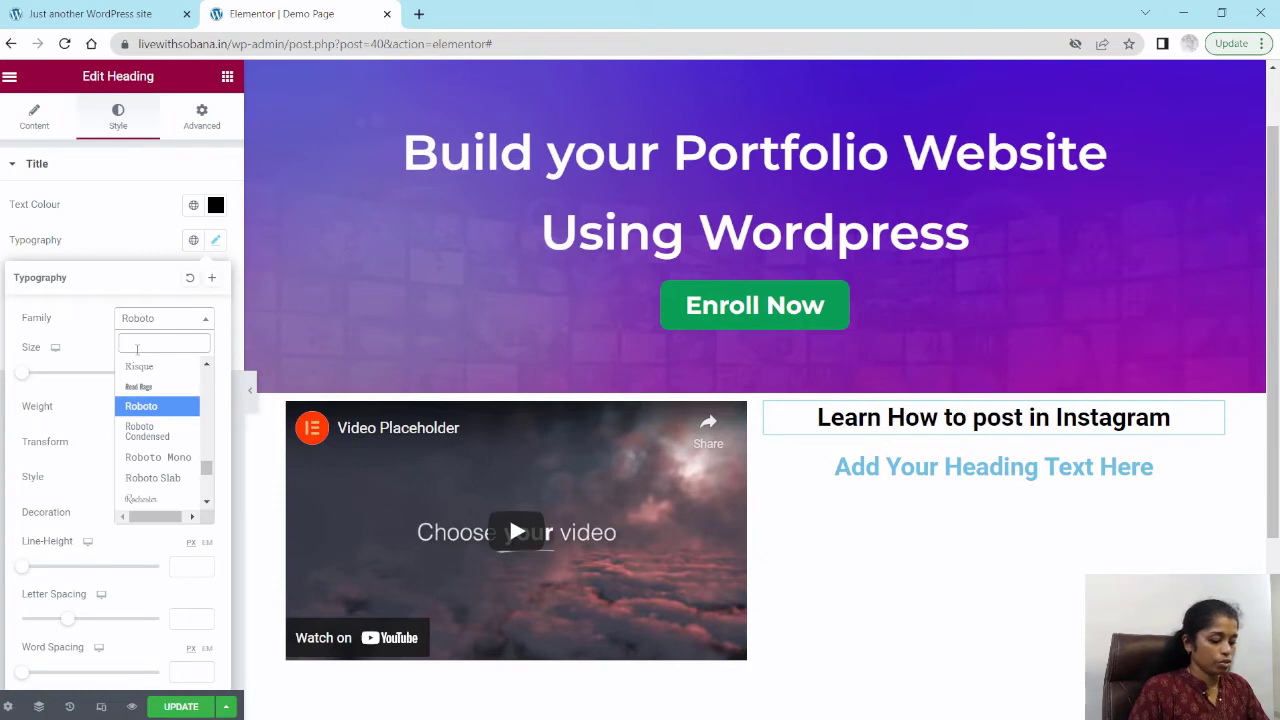
pyautogui.write('mont')
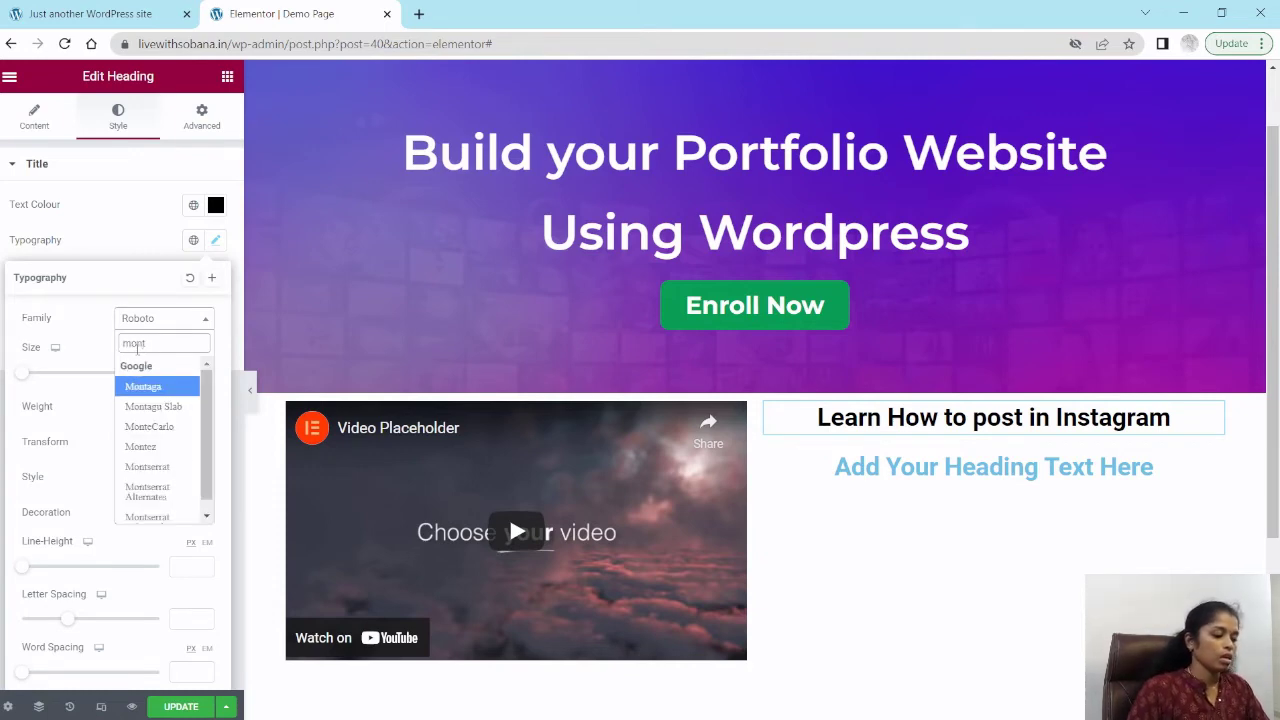
pyautogui.click(146, 467)
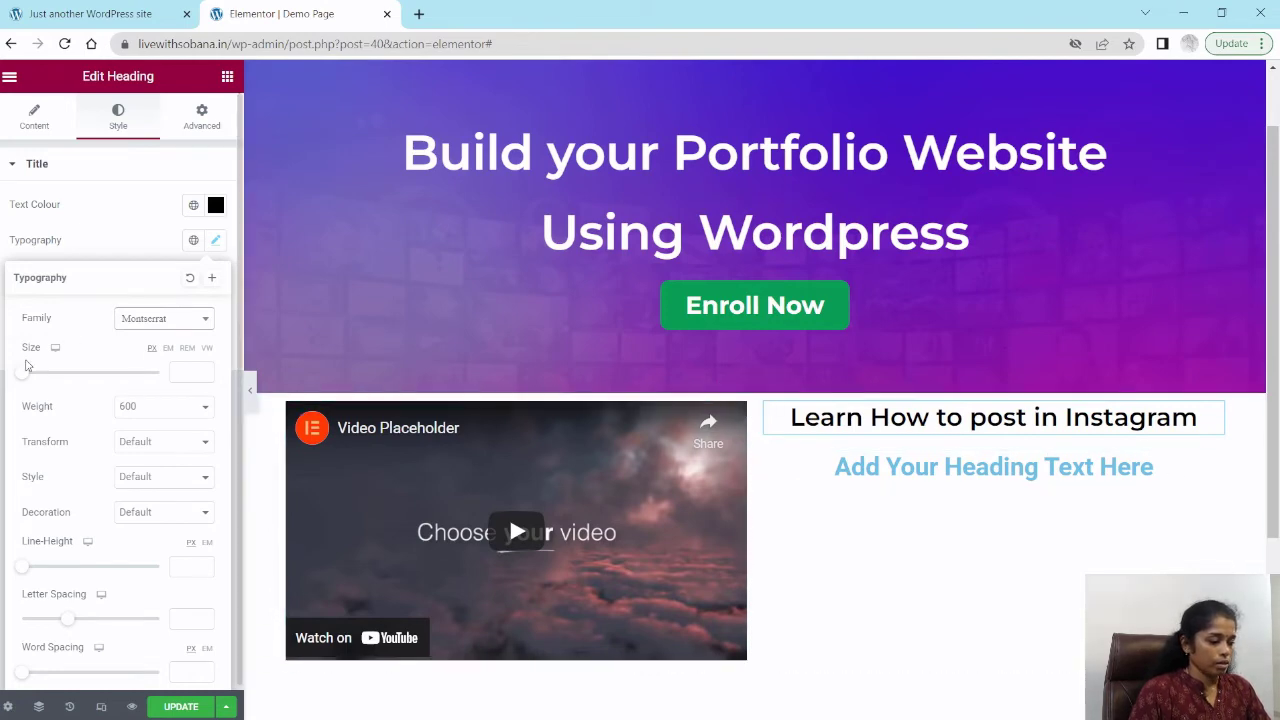
pyautogui.moveTo(25, 382); pyautogui.dragTo(47, 385)
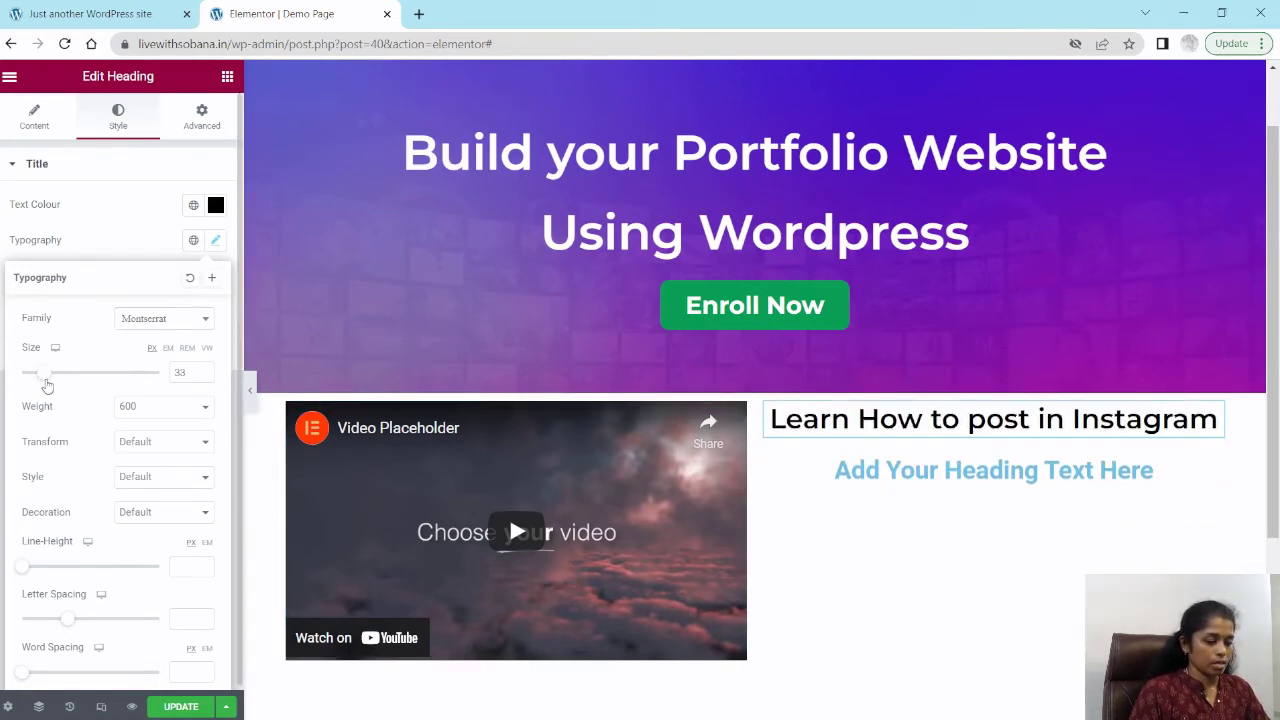
pyautogui.moveTo(47, 385); pyautogui.dragTo(46, 388)
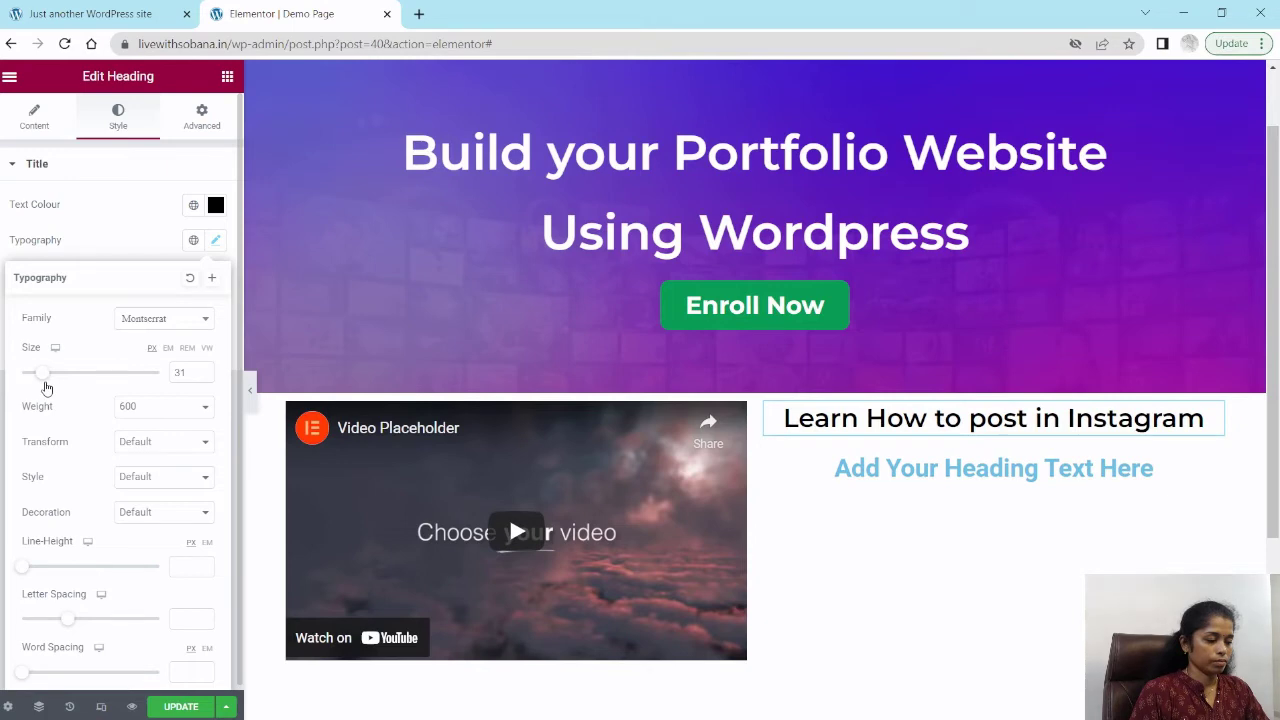
pyautogui.click(183, 372)
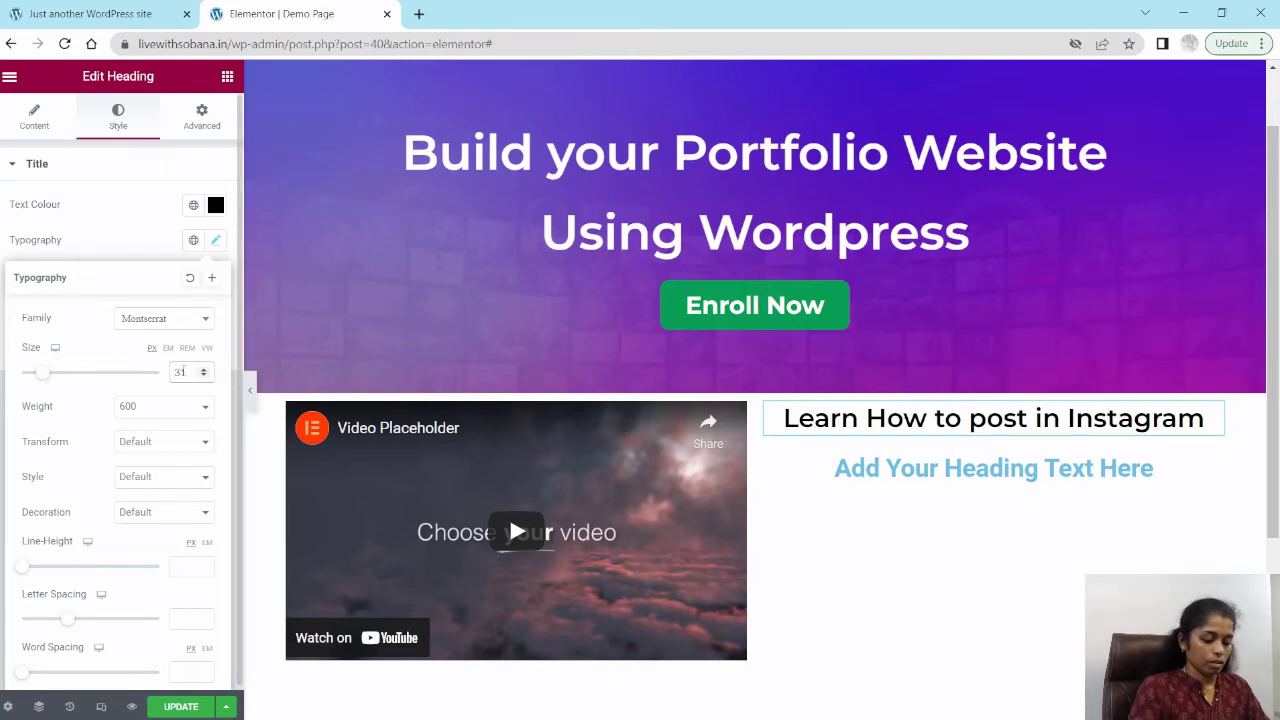
pyautogui.press('BackSpace')
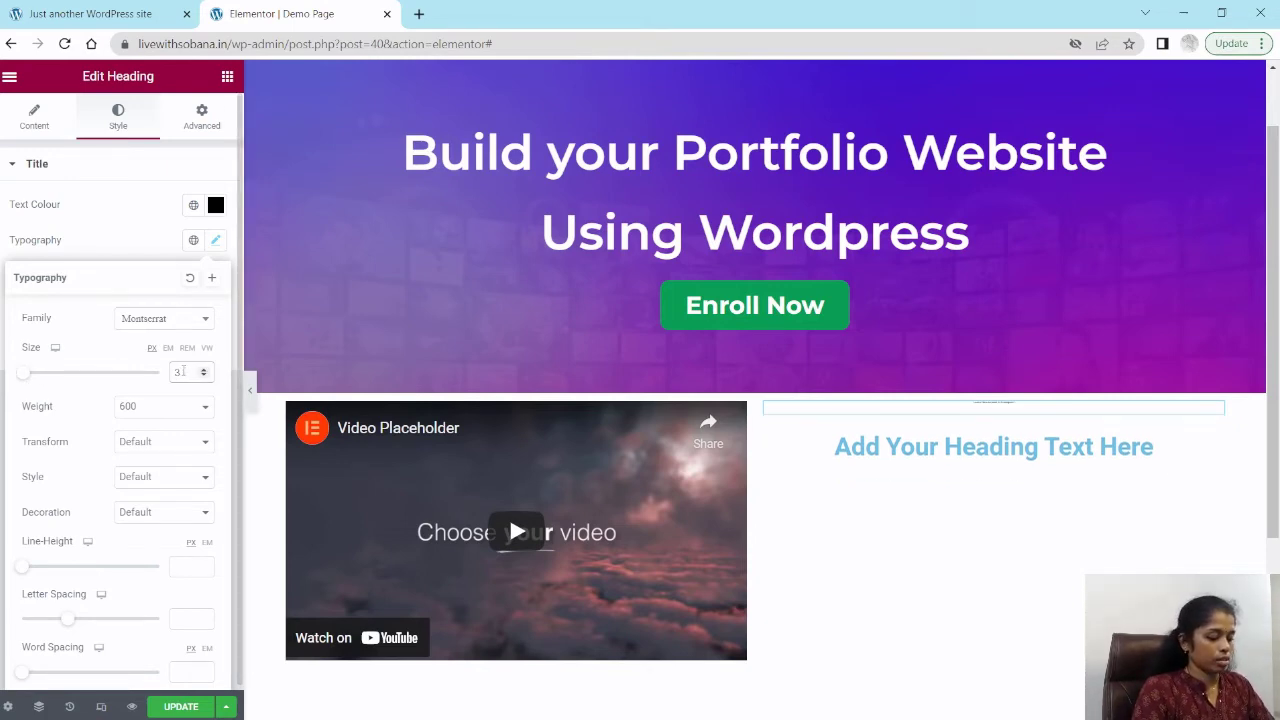
pyautogui.write('2')
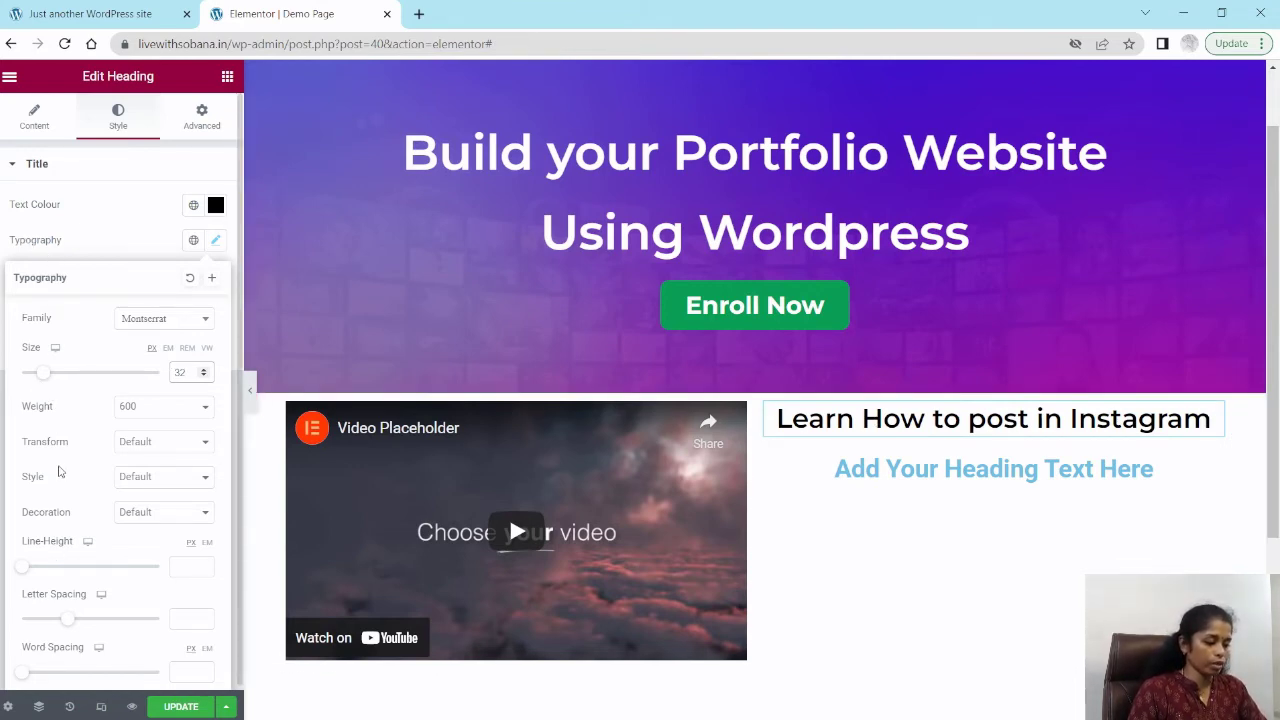
# Step: Set the heading's text transform to Capitalise
pyautogui.click(156, 450)
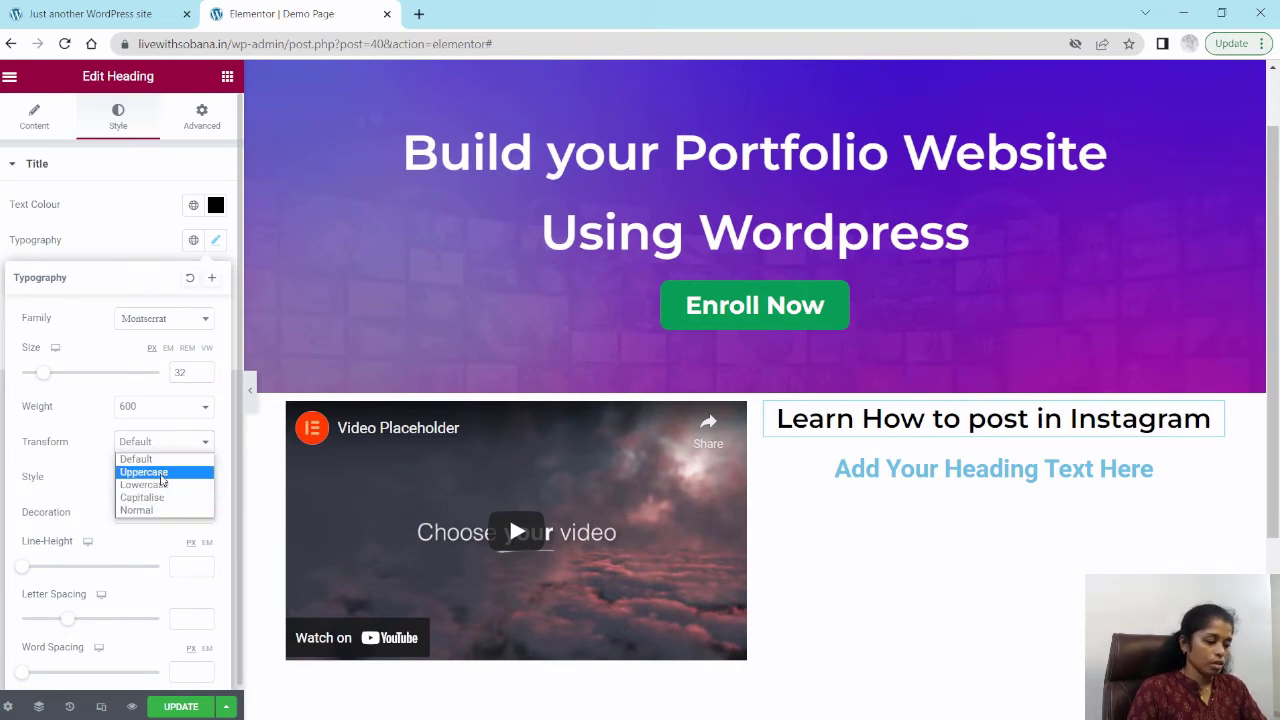
pyautogui.click(156, 498)
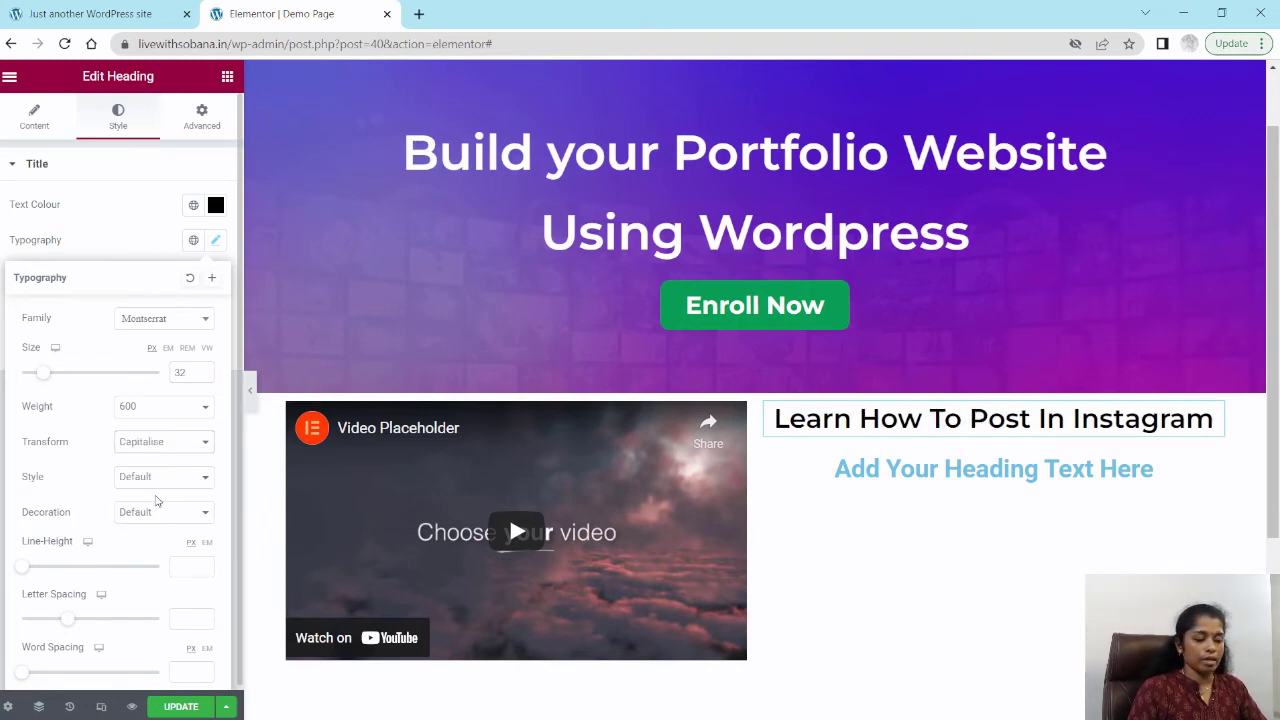
pyautogui.click(160, 444)
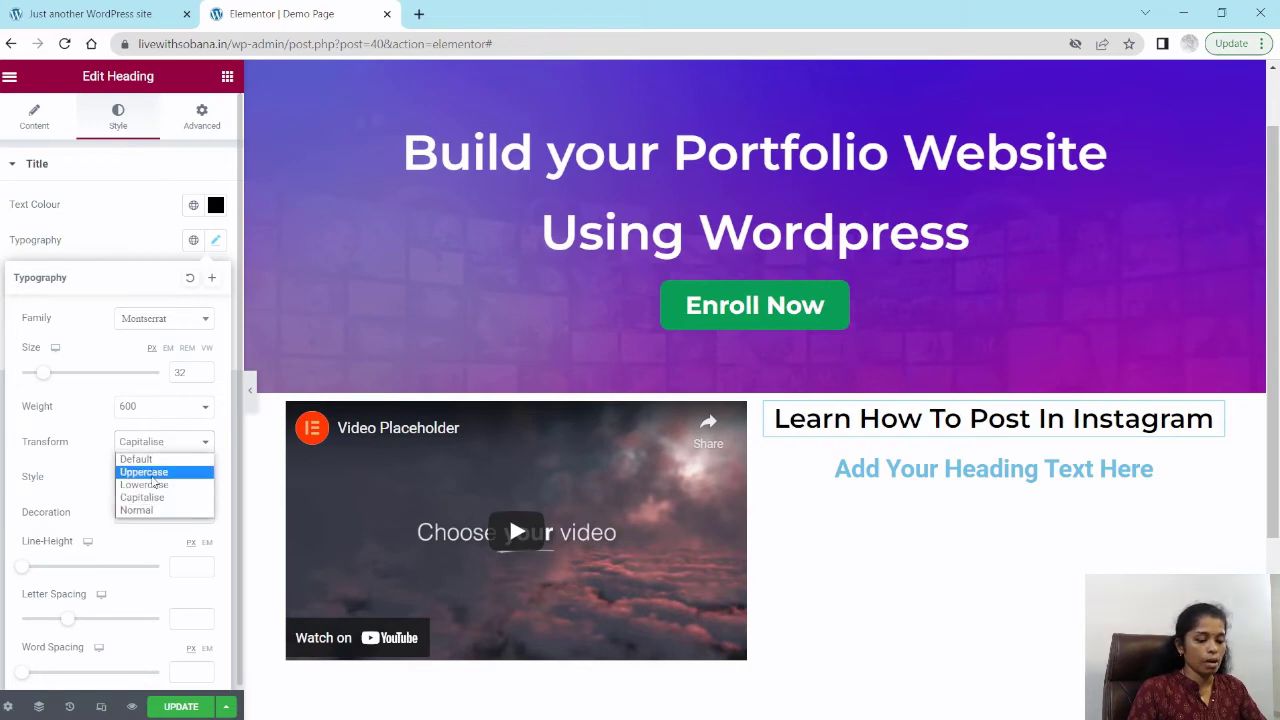
pyautogui.click(150, 471)
pyautogui.click(160, 446)
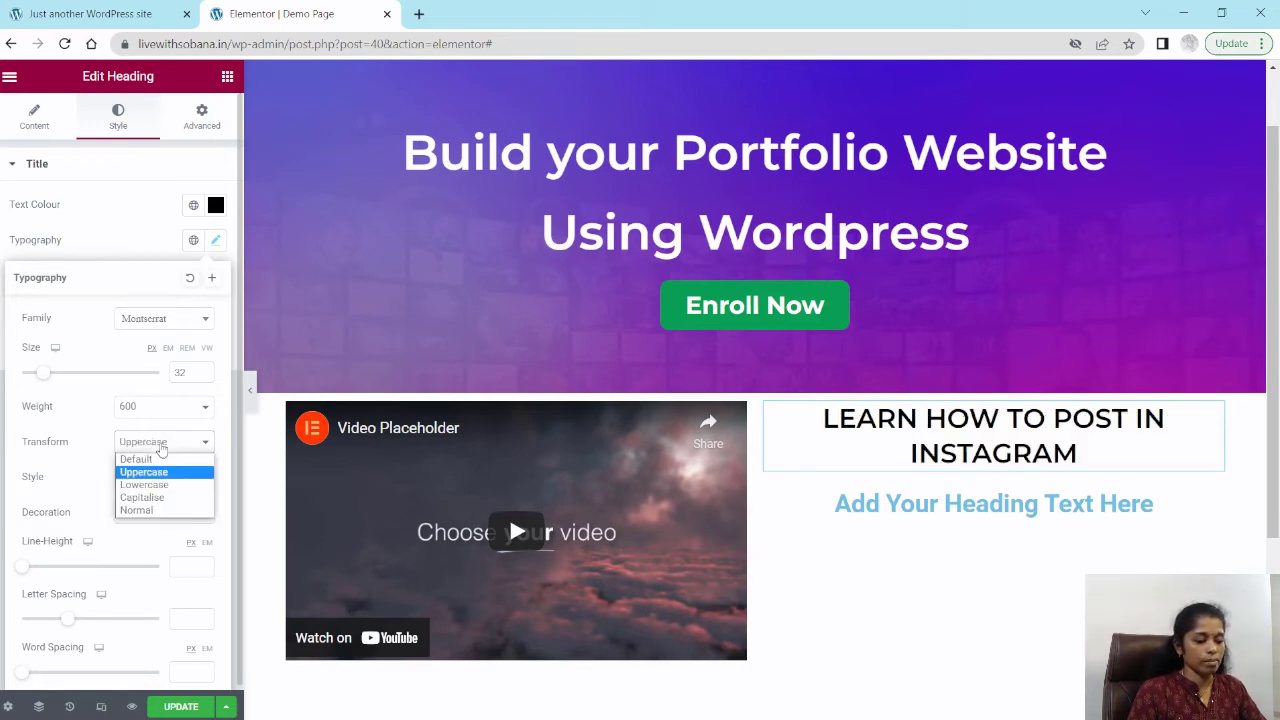
pyautogui.click(157, 498)
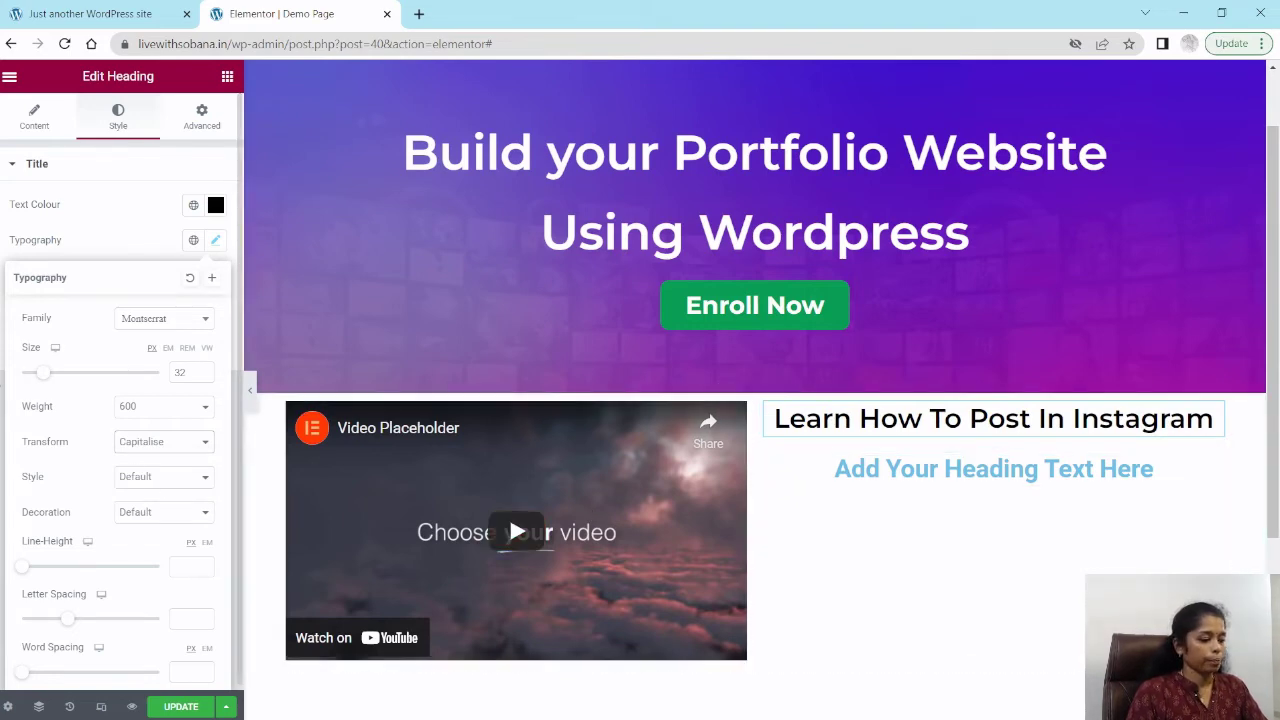
pyautogui.click(10, 240)
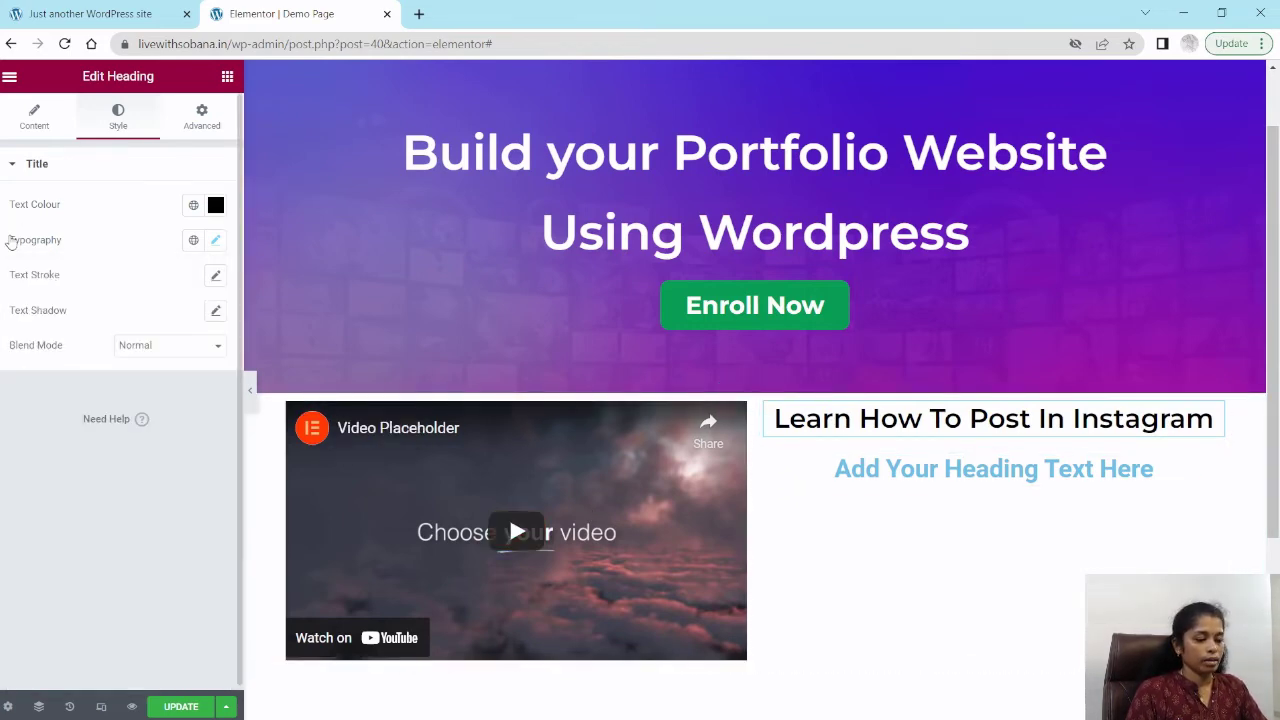
# Step: Replace the second heading's title with "Sub Heading"
pyautogui.click(893, 472)
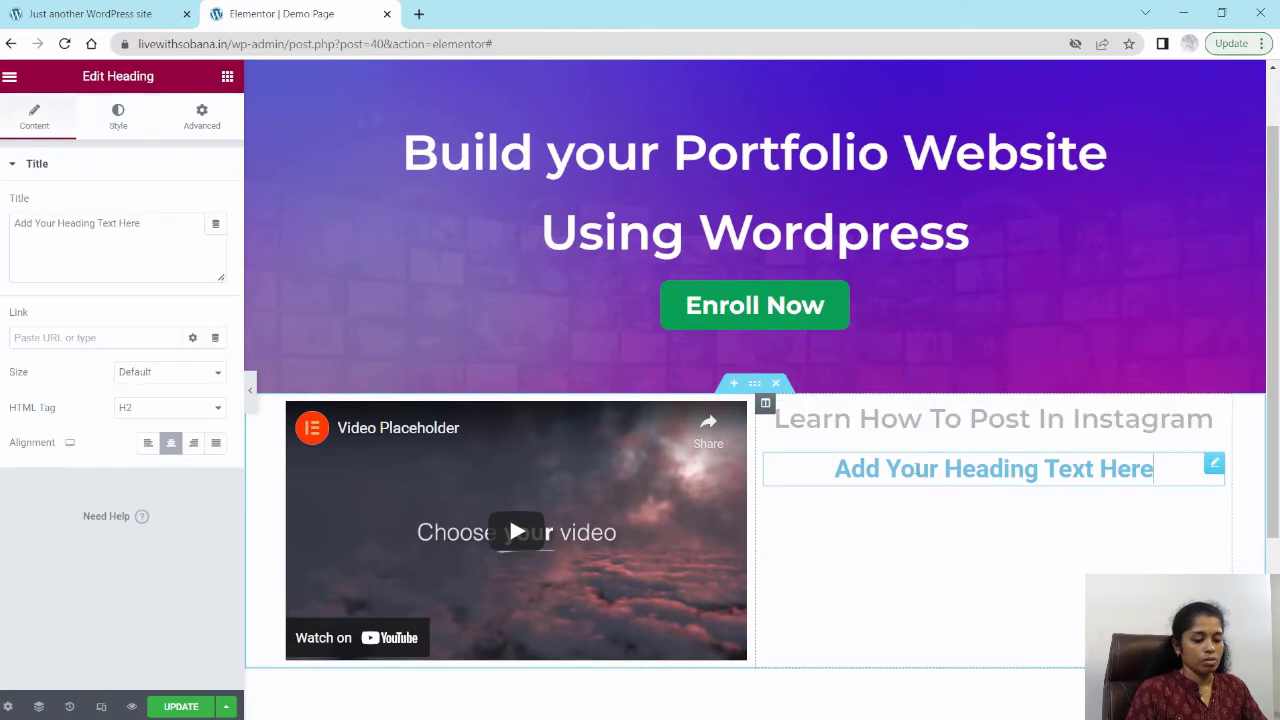
pyautogui.tripleClick(62, 222)
pyautogui.write('S')
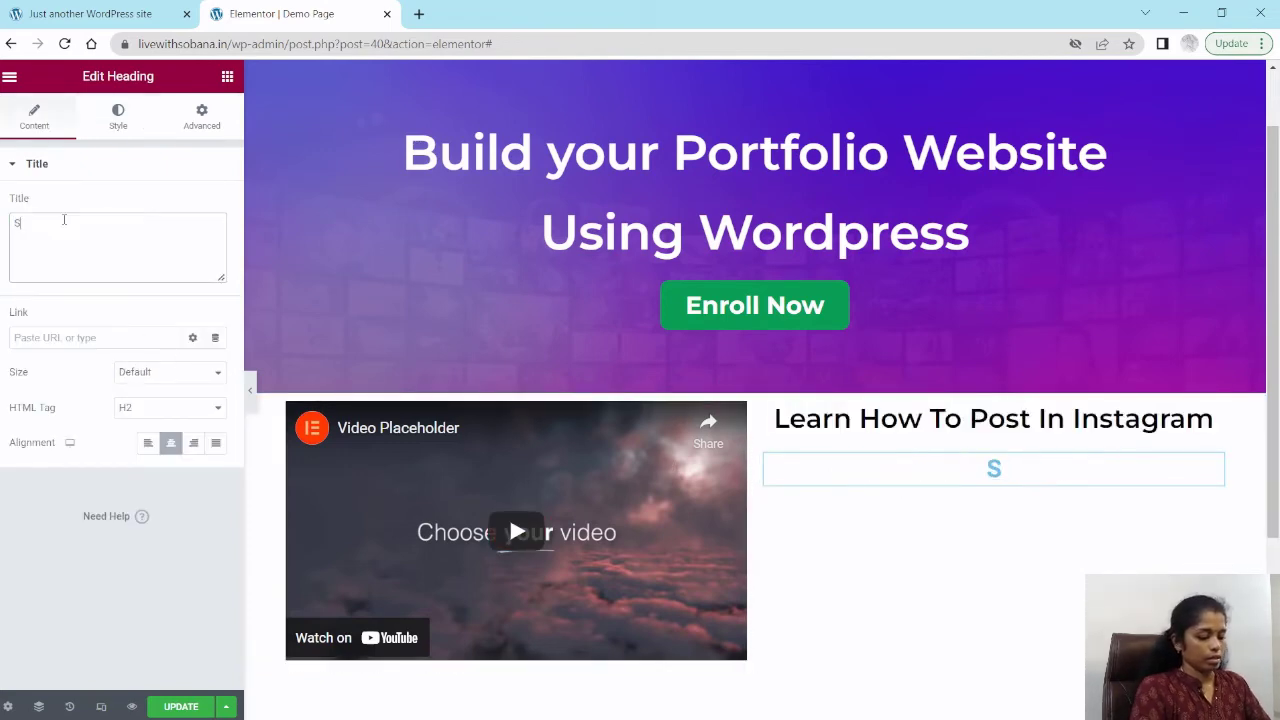
pyautogui.write('ub Heading')
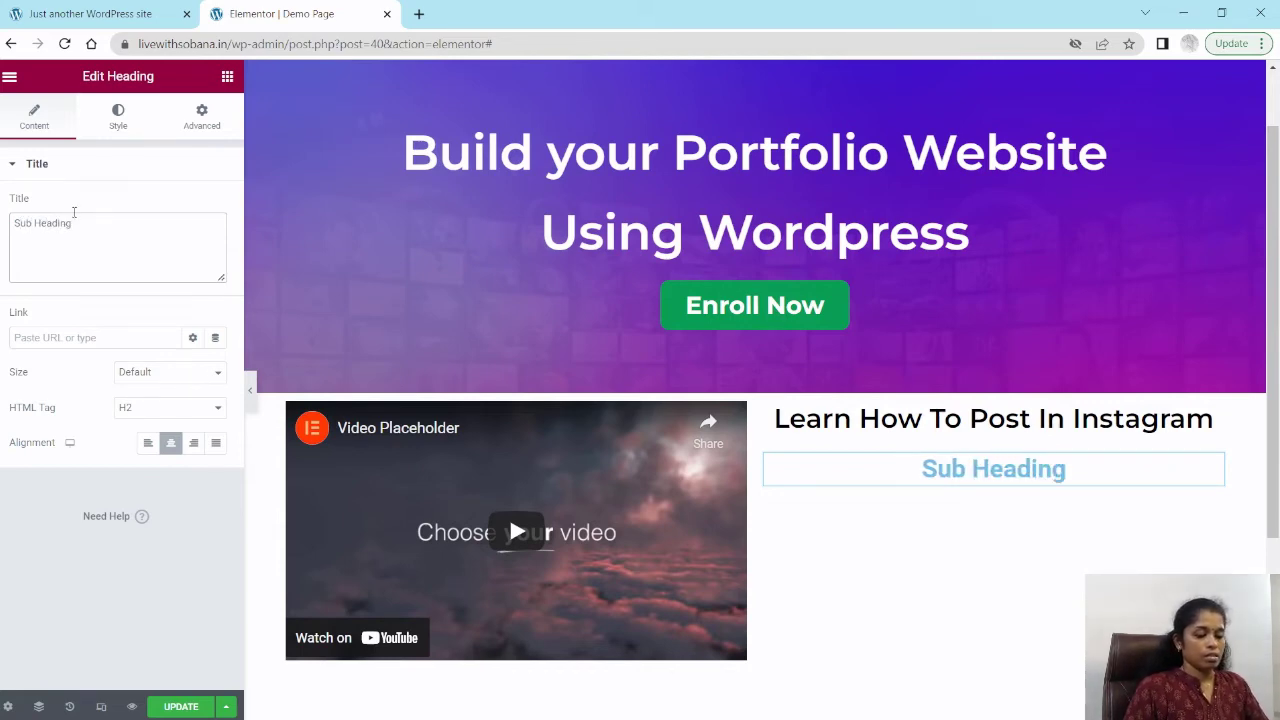
# Step: Set the sub heading's text colour to a dark blue
pyautogui.click(117, 117)
pyautogui.click(215, 205)
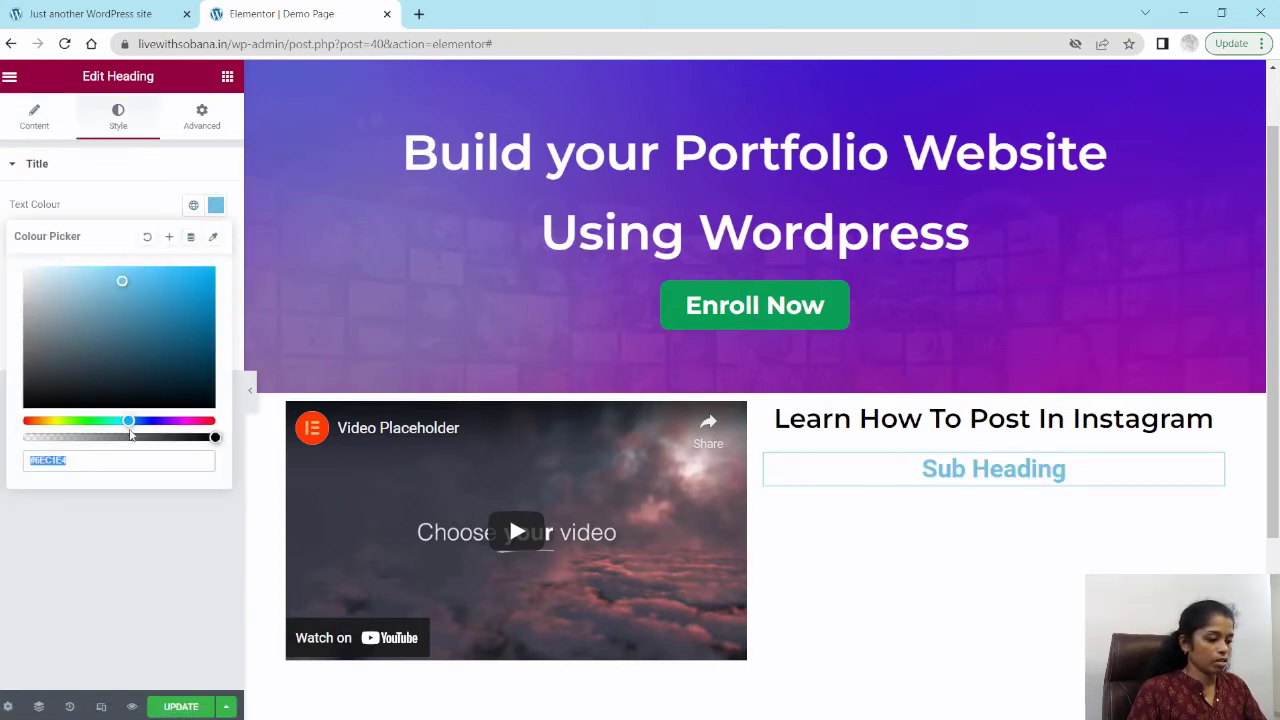
pyautogui.moveTo(128, 421); pyautogui.dragTo(151, 421)
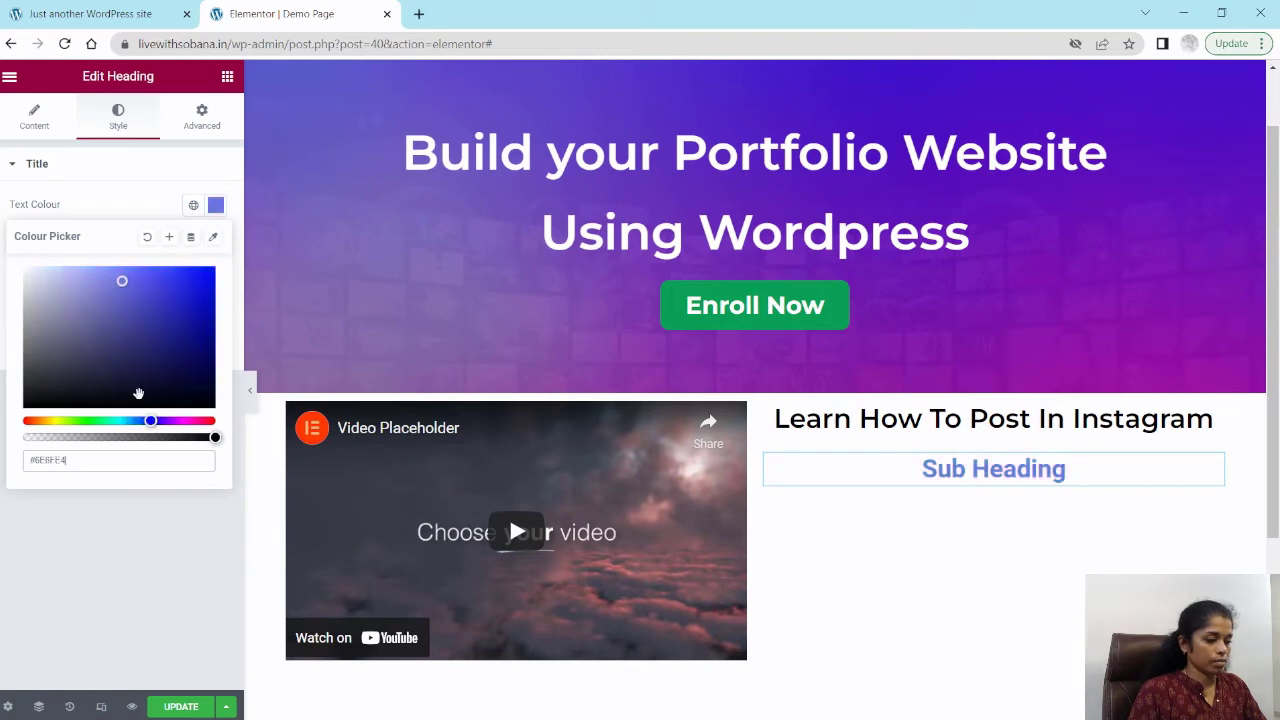
pyautogui.moveTo(123, 283); pyautogui.dragTo(209, 315)
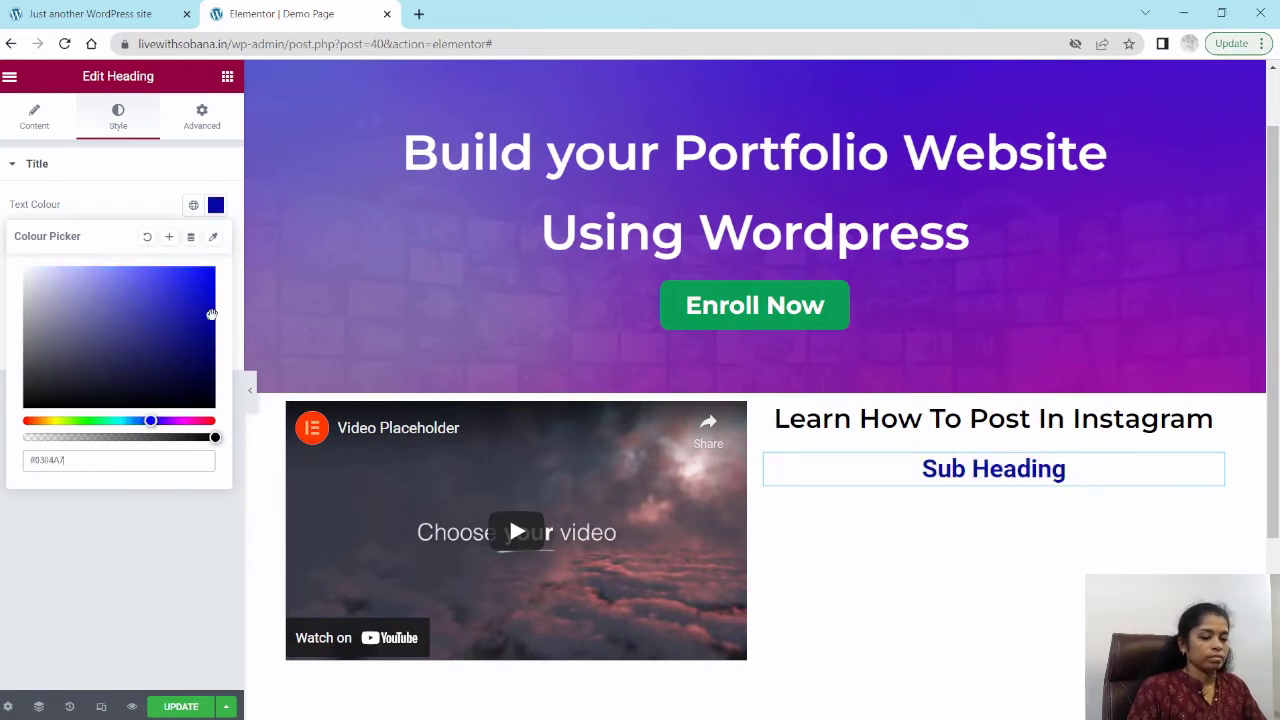
pyautogui.click(55, 198)
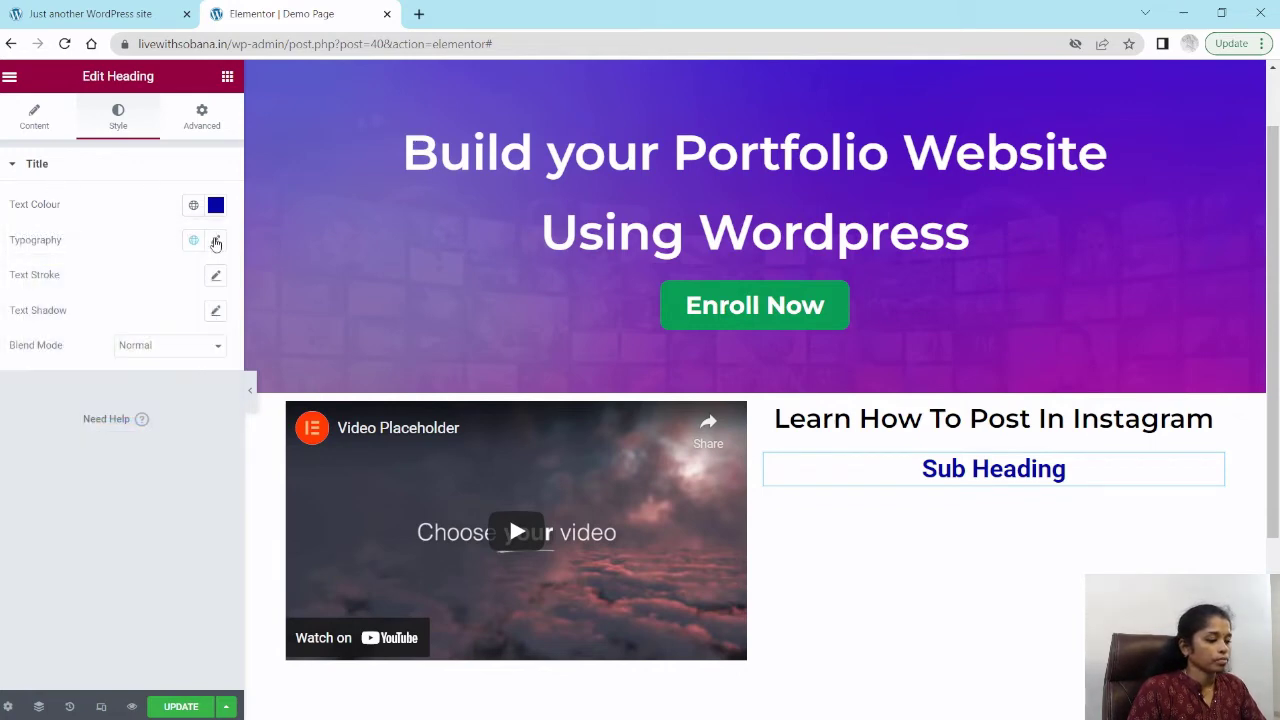
# Step: Set the sub heading's typography to the Montserrat font at size 26 px
pyautogui.click(216, 242)
pyautogui.click(157, 318)
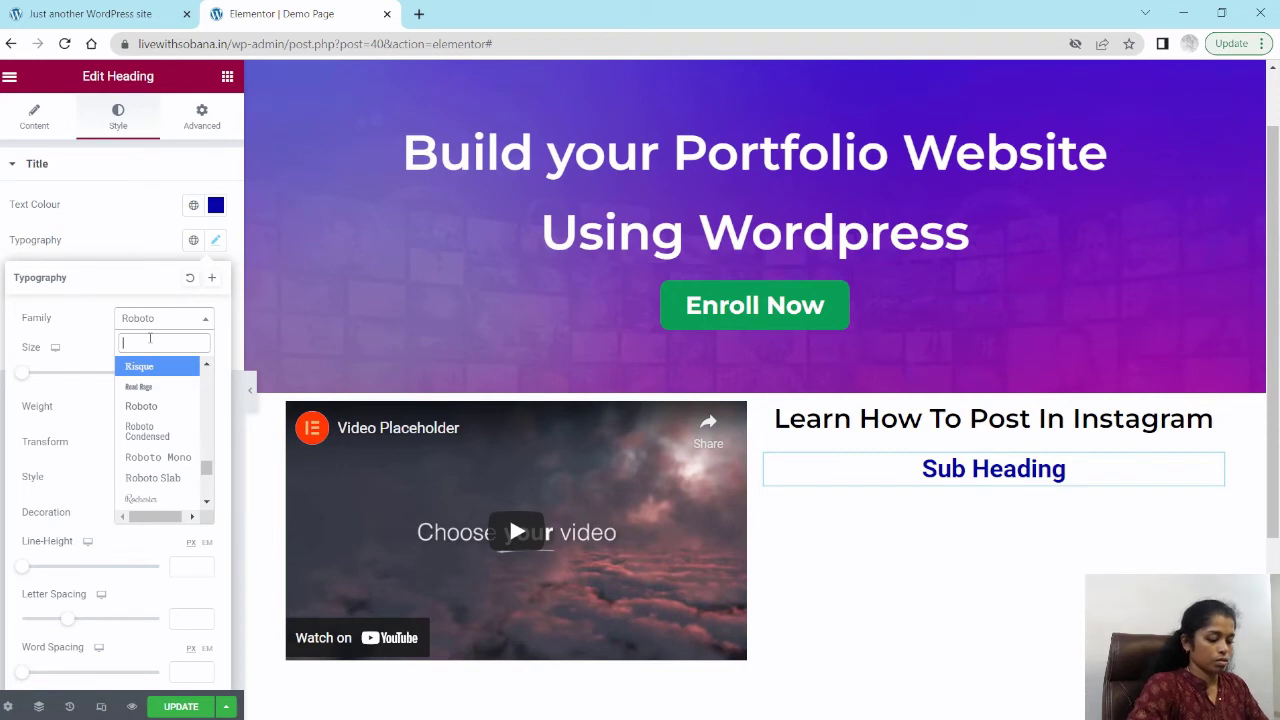
pyautogui.write('Mont')
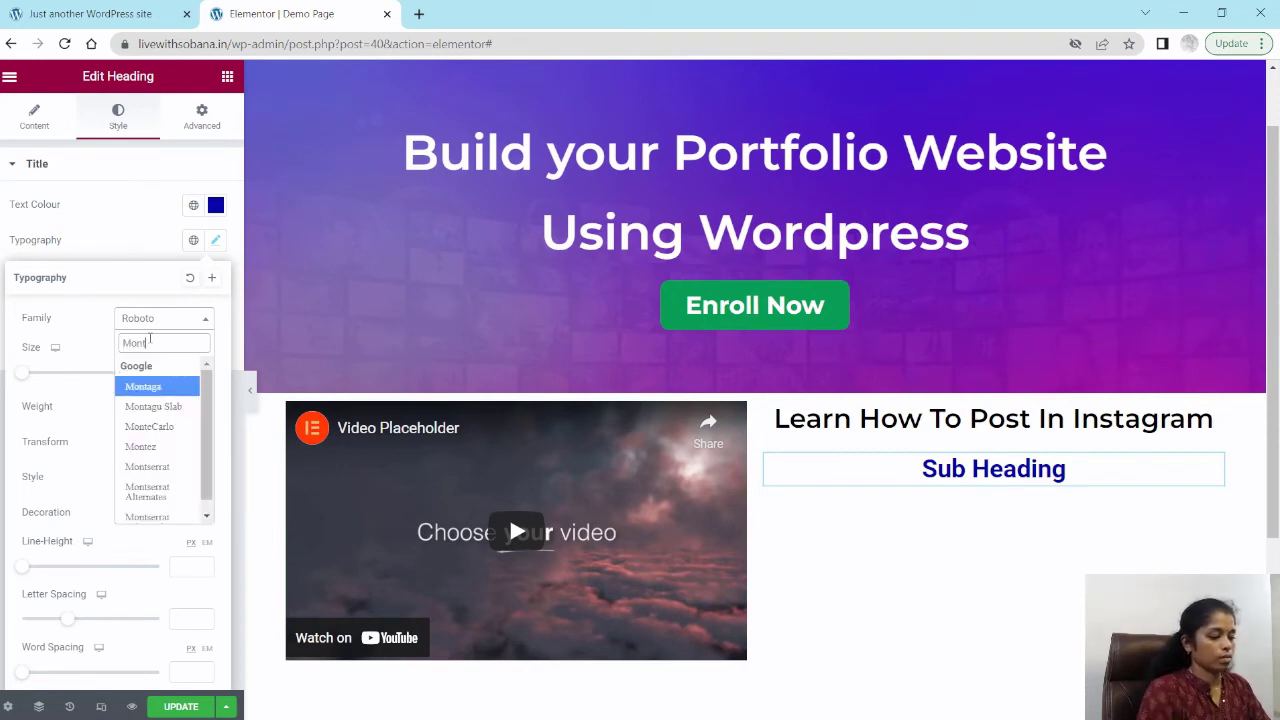
pyautogui.click(147, 467)
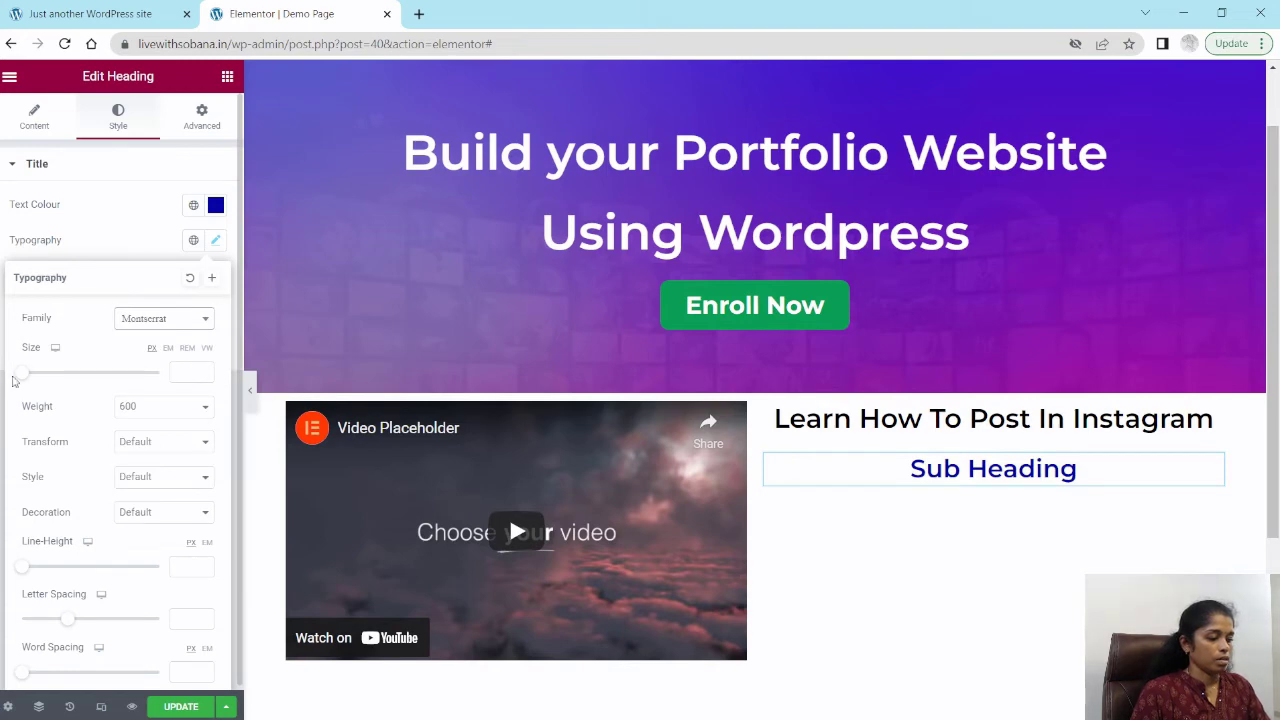
pyautogui.moveTo(22, 378); pyautogui.dragTo(40, 375)
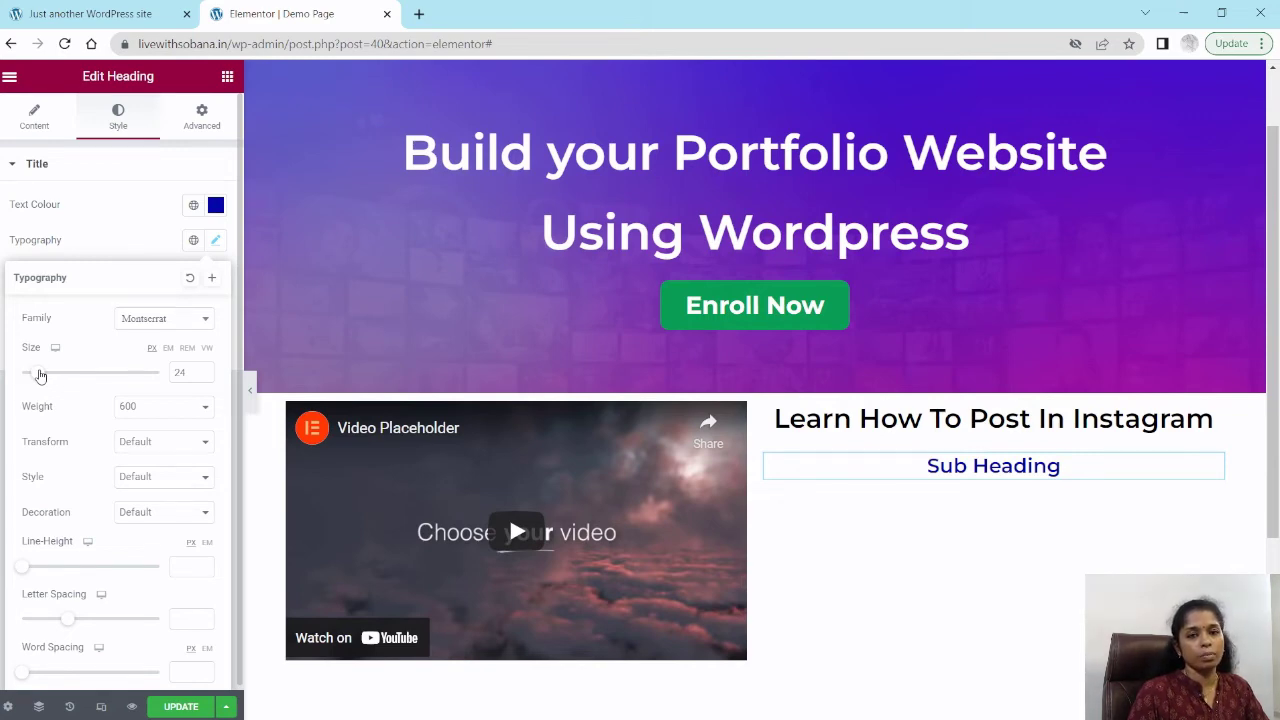
pyautogui.moveTo(40, 375); pyautogui.dragTo(38, 376)
pyautogui.moveTo(39, 375); pyautogui.dragTo(43, 375)
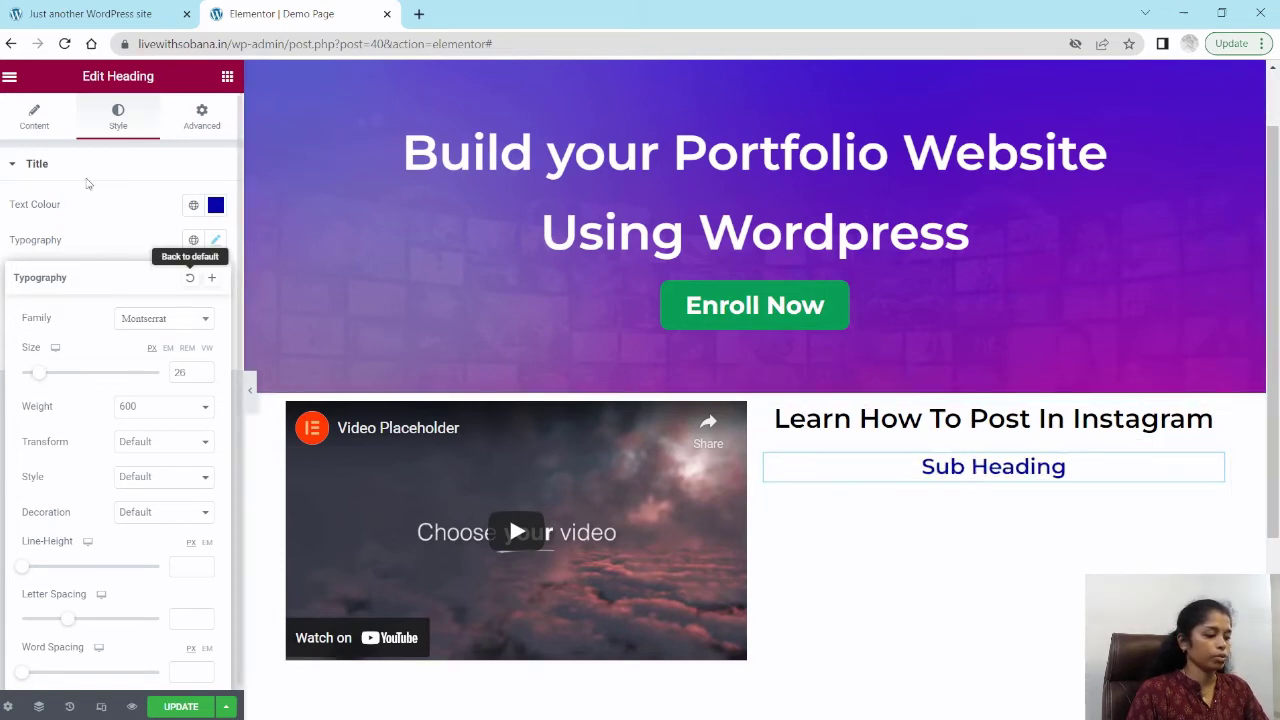
pyautogui.click(33, 248)
# Step: Add a Text Editor widget below the sub heading in the right column
pyautogui.scroll(-1, 1006, 411)
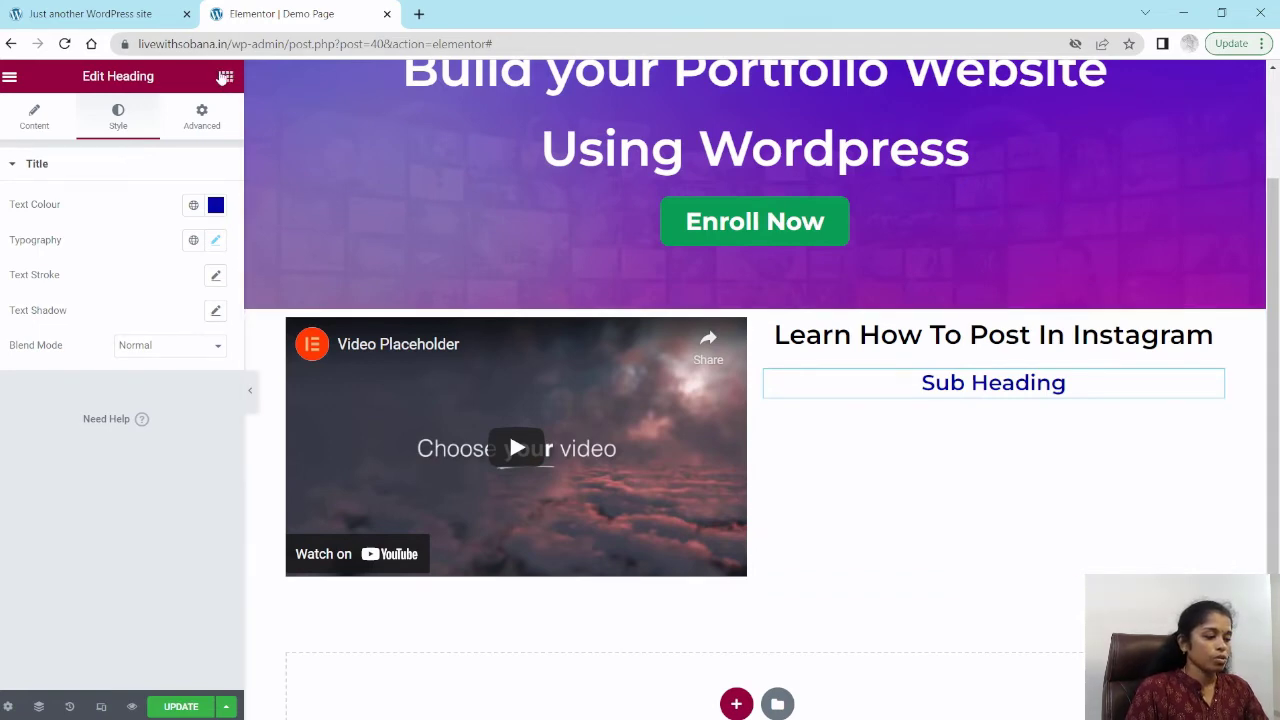
pyautogui.click(225, 77)
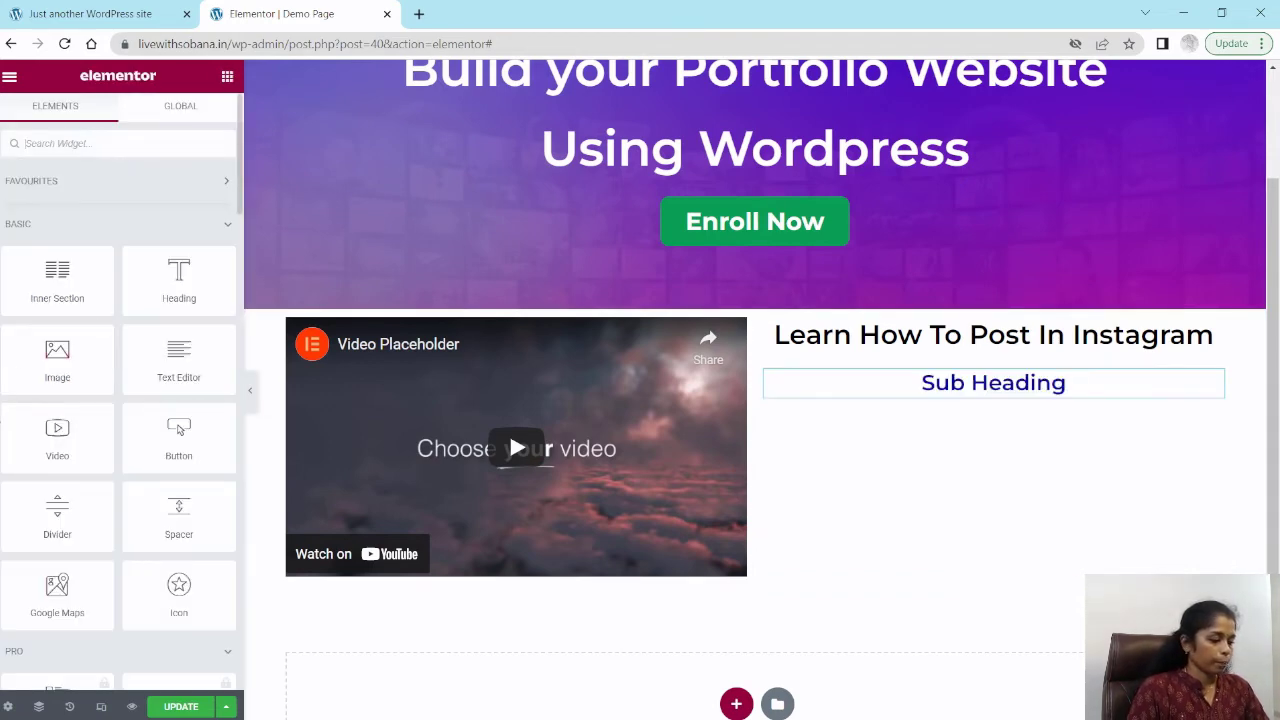
pyautogui.scroll(-3, 56, 440)
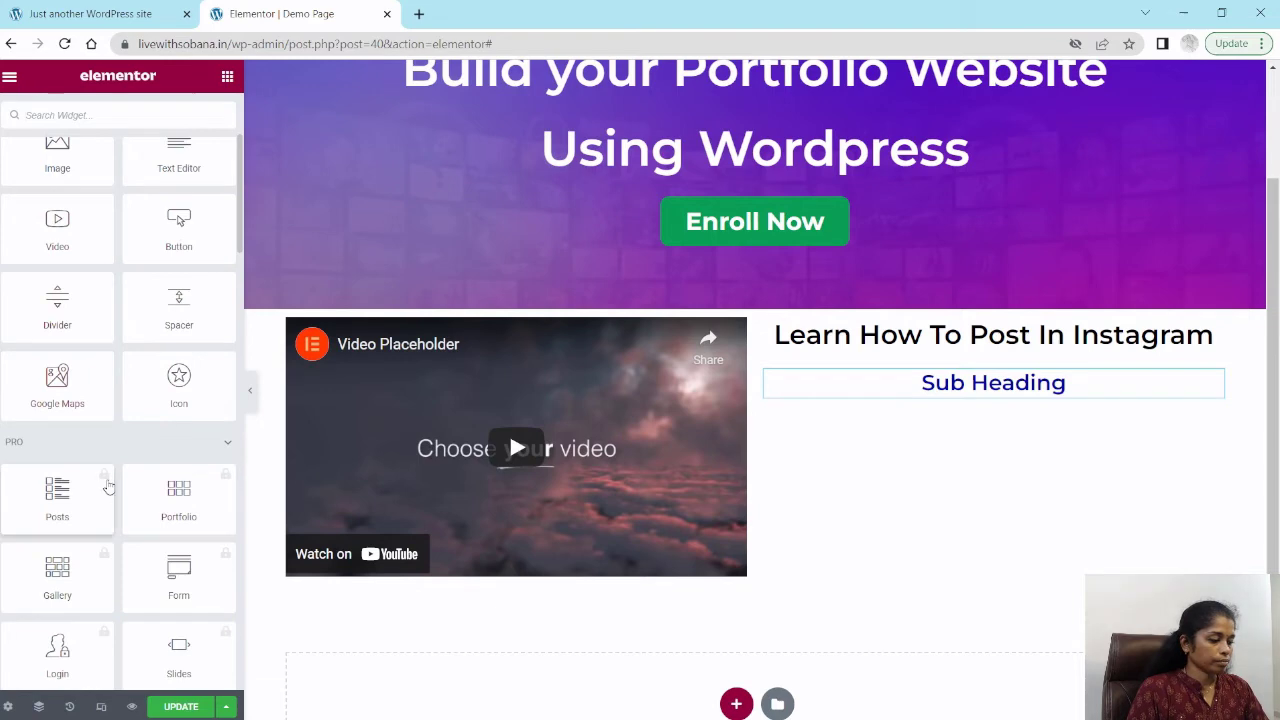
pyautogui.scroll(-2, 104, 478)
pyautogui.scroll(3, 100, 471)
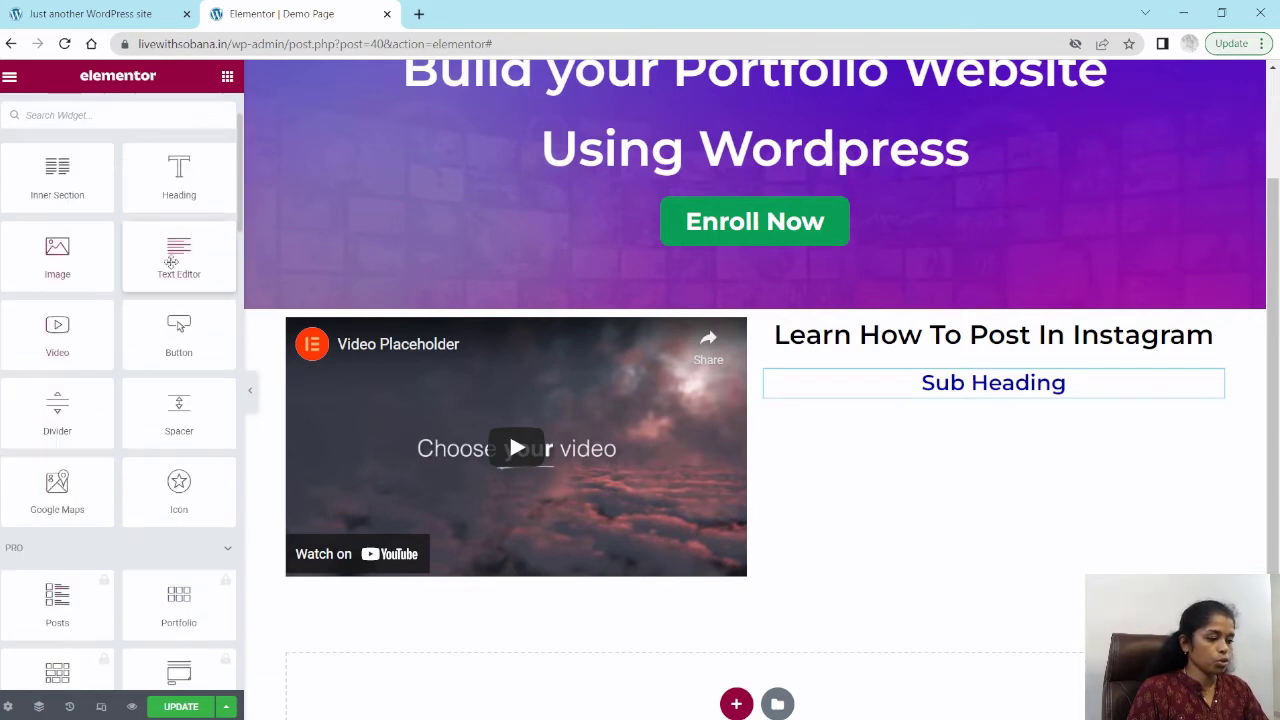
pyautogui.moveTo(168, 260); pyautogui.dragTo(977, 402)
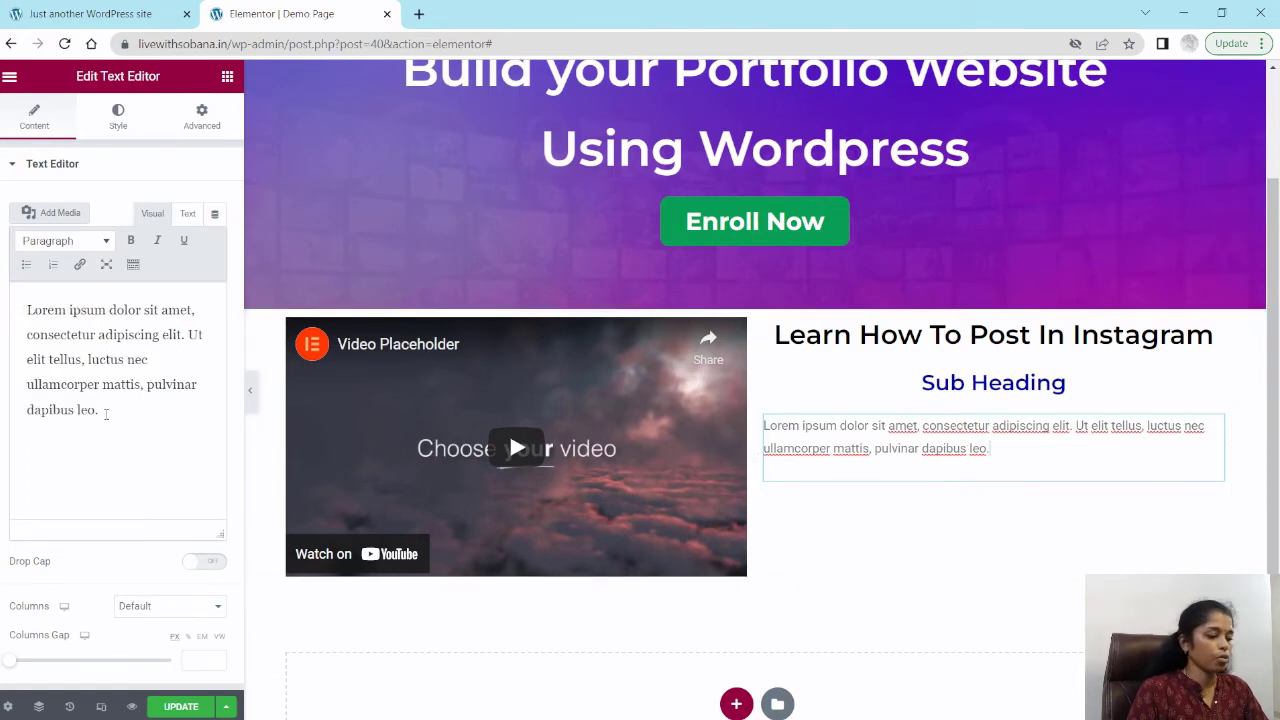
# Step: Add List1, List2 and List3 lines below the paragraph and format them as a bulleted list
pyautogui.click(106, 412)
pyautogui.press('Return')
pyautogui.press('Return')
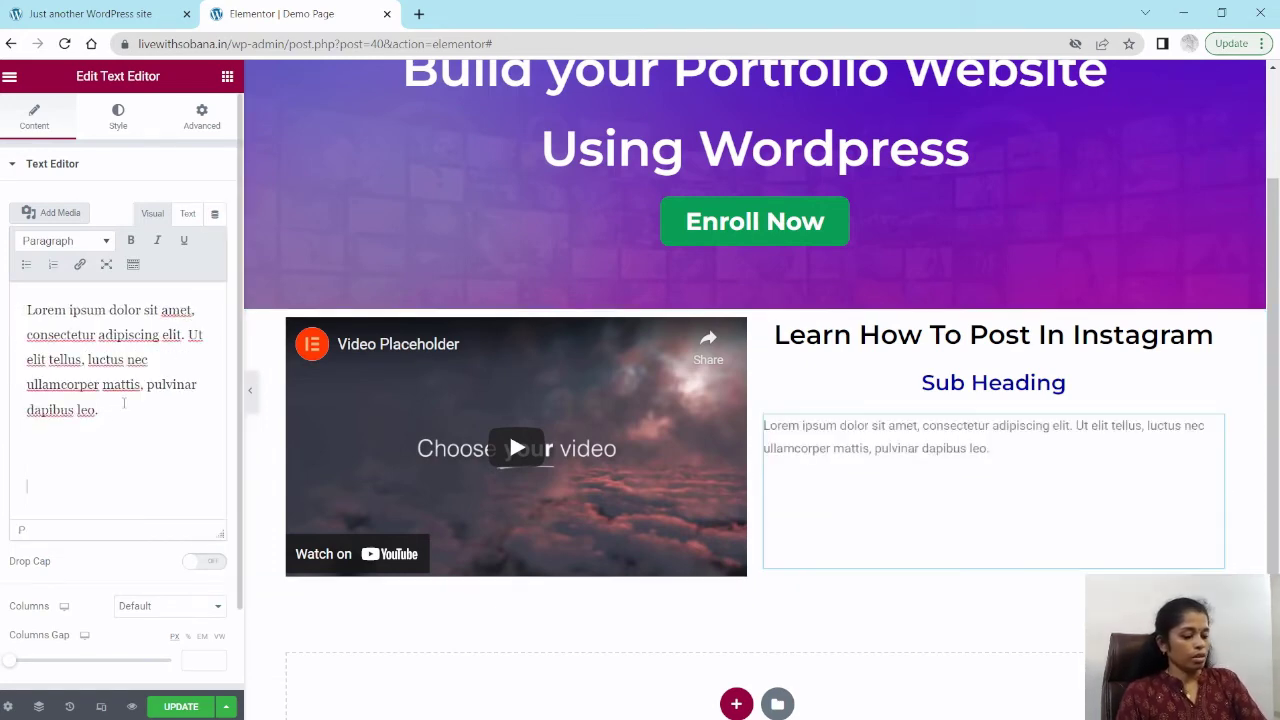
pyautogui.press('BackSpace')
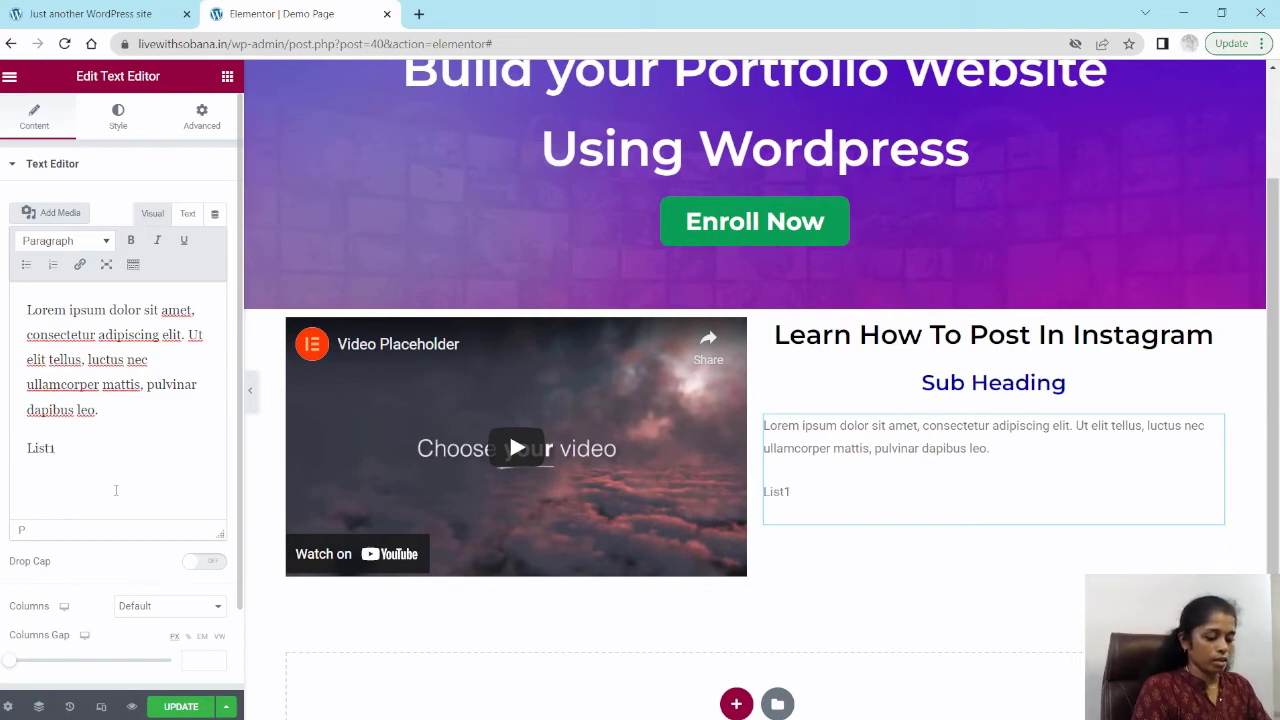
pyautogui.write('L')
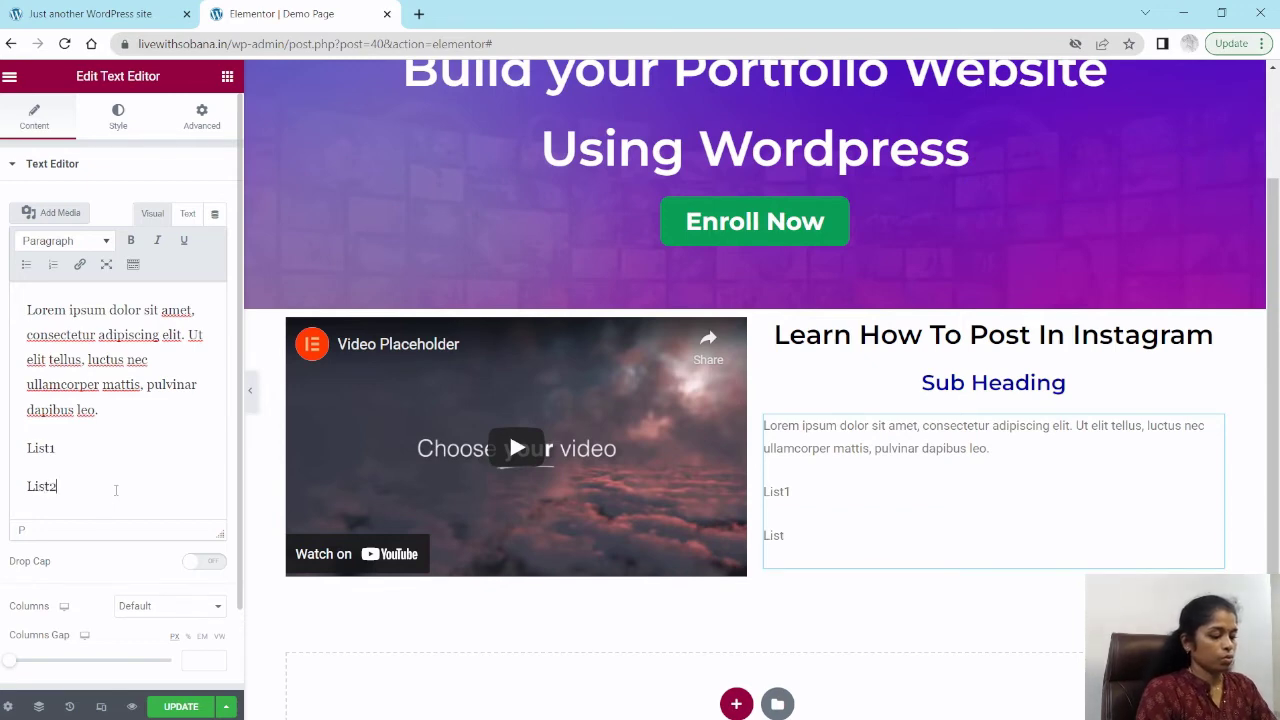
pyautogui.write('ist2')
pyautogui.press('Return')
pyautogui.write('List3')
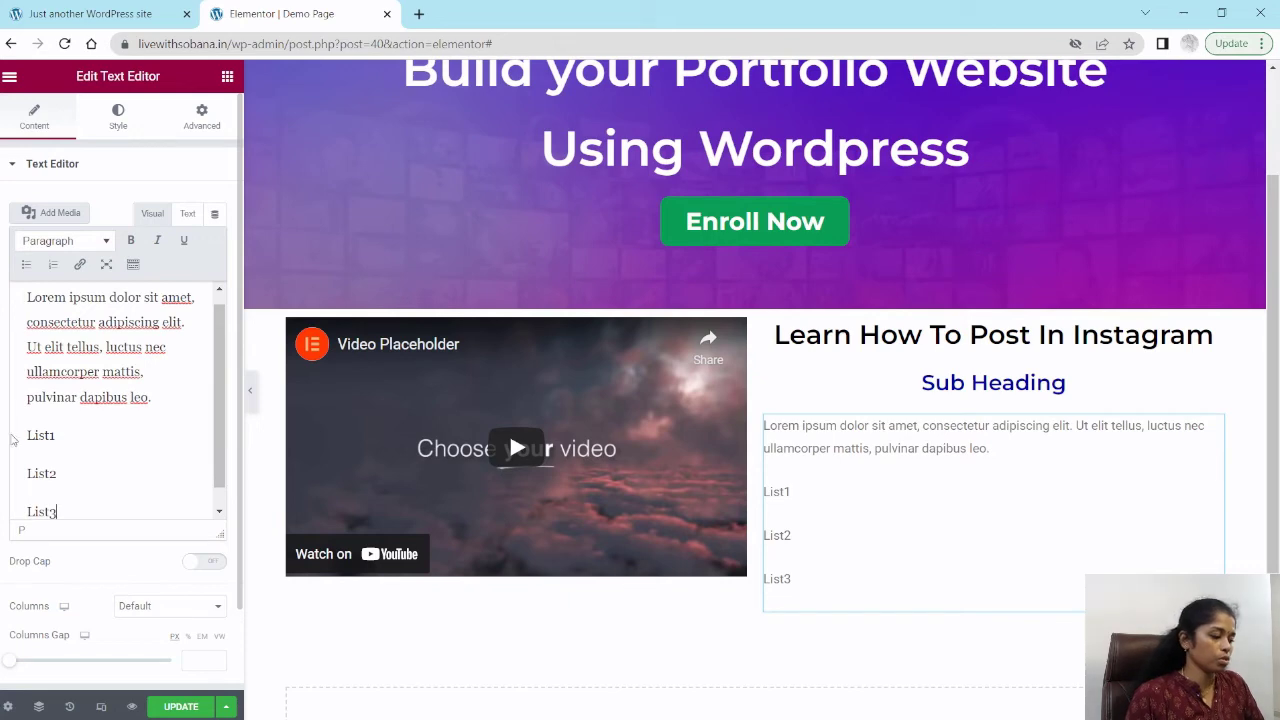
pyautogui.moveTo(27, 435); pyautogui.dragTo(75, 506)
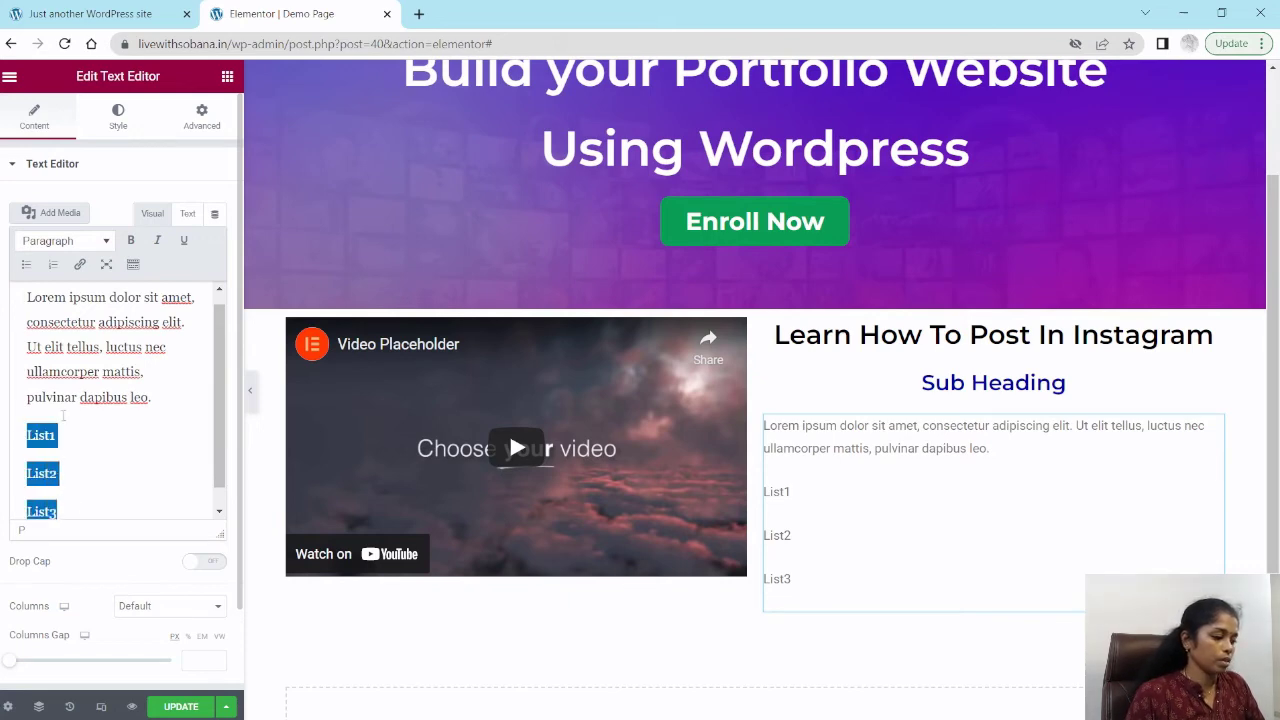
pyautogui.click(26, 264)
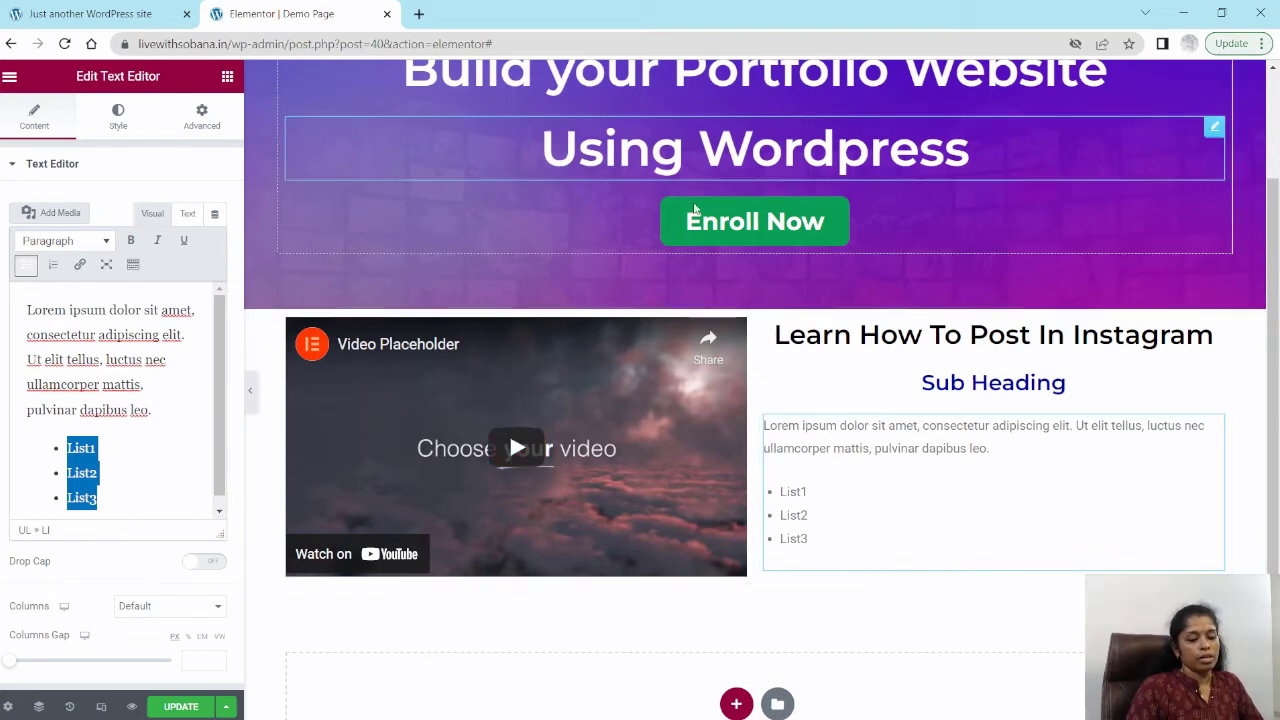
# Step: Insert a new one-column section above the video section and place a Spacer widget in it
pyautogui.scroll(-1, 900, 500)
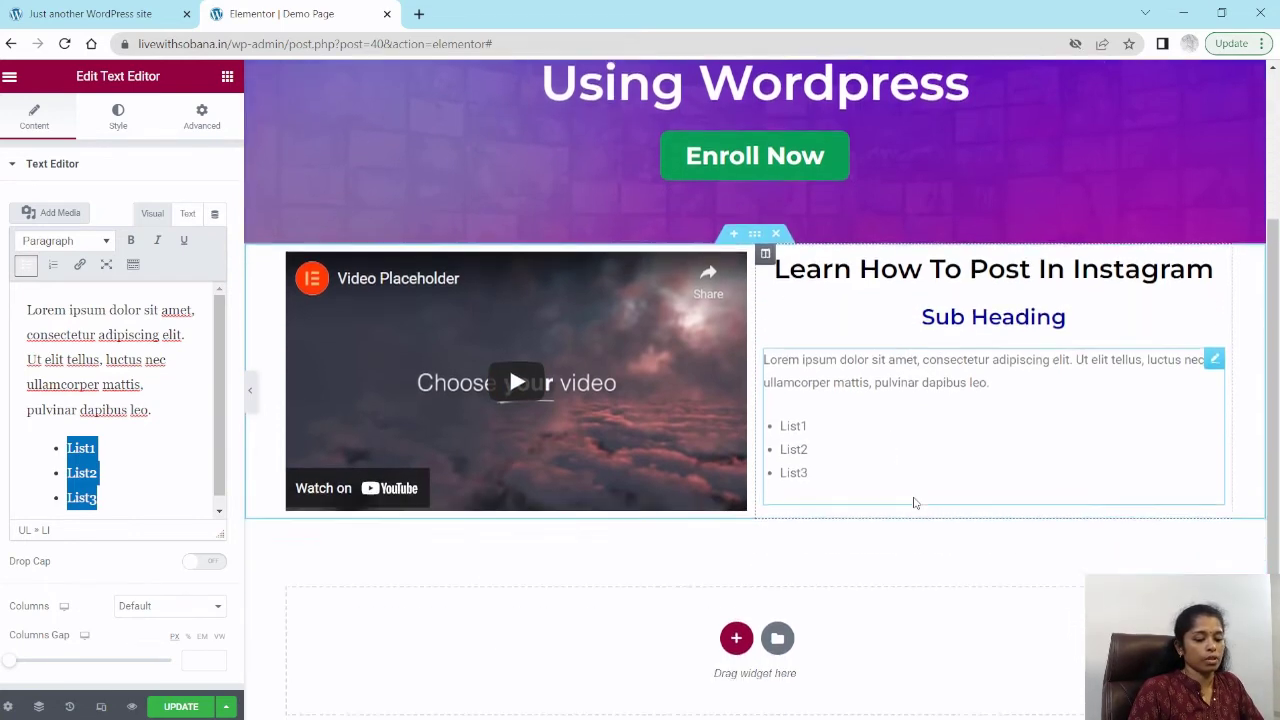
pyautogui.scroll(2, 820, 503)
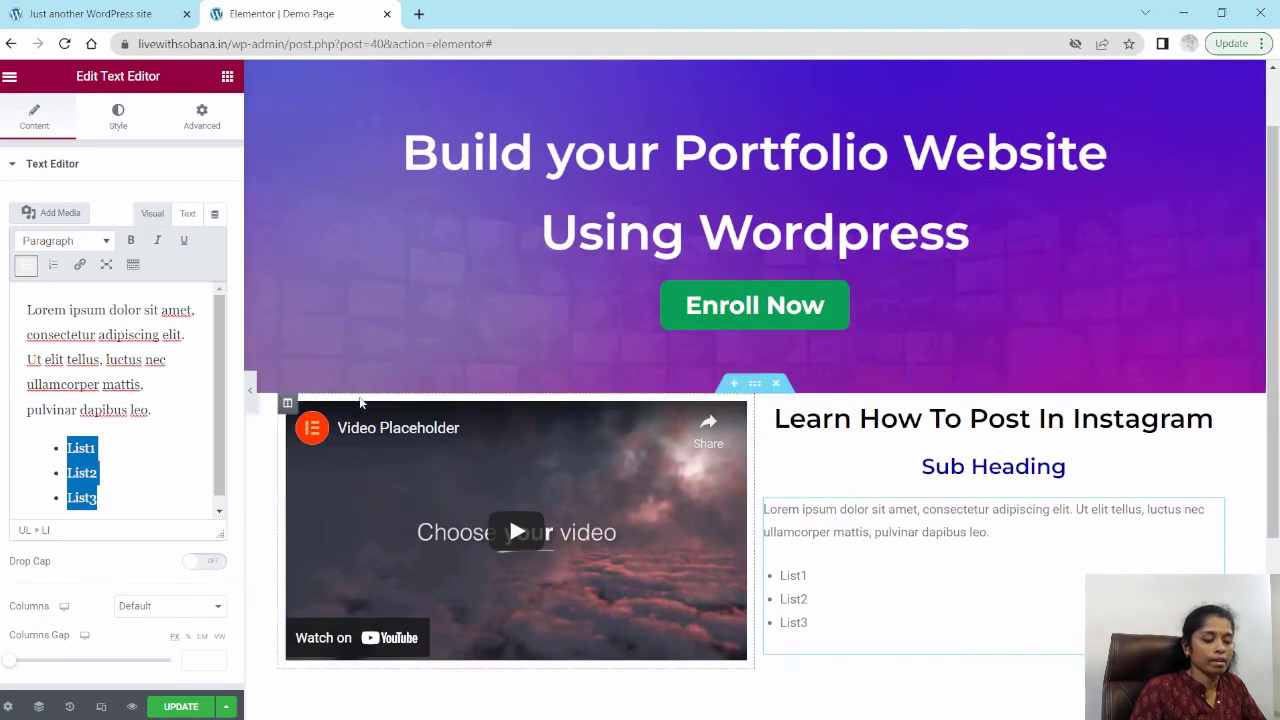
pyautogui.click(733, 386)
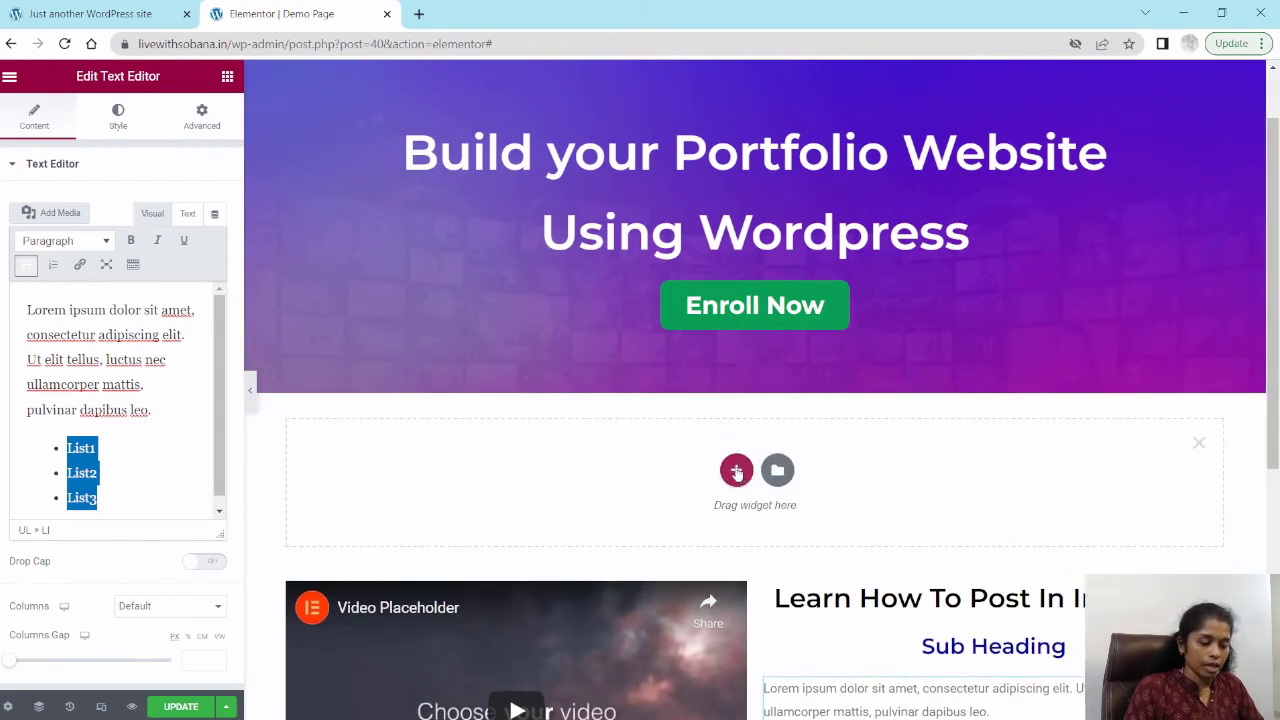
pyautogui.click(736, 472)
pyautogui.click(537, 516)
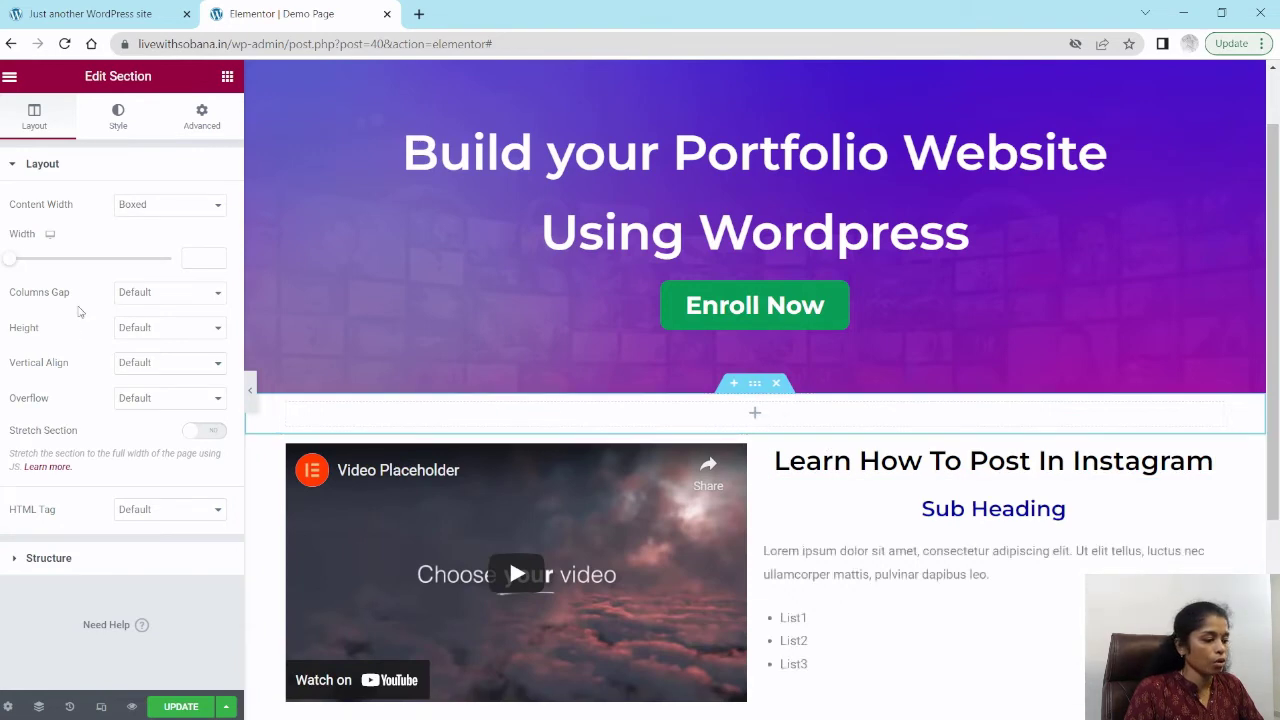
pyautogui.click(727, 419)
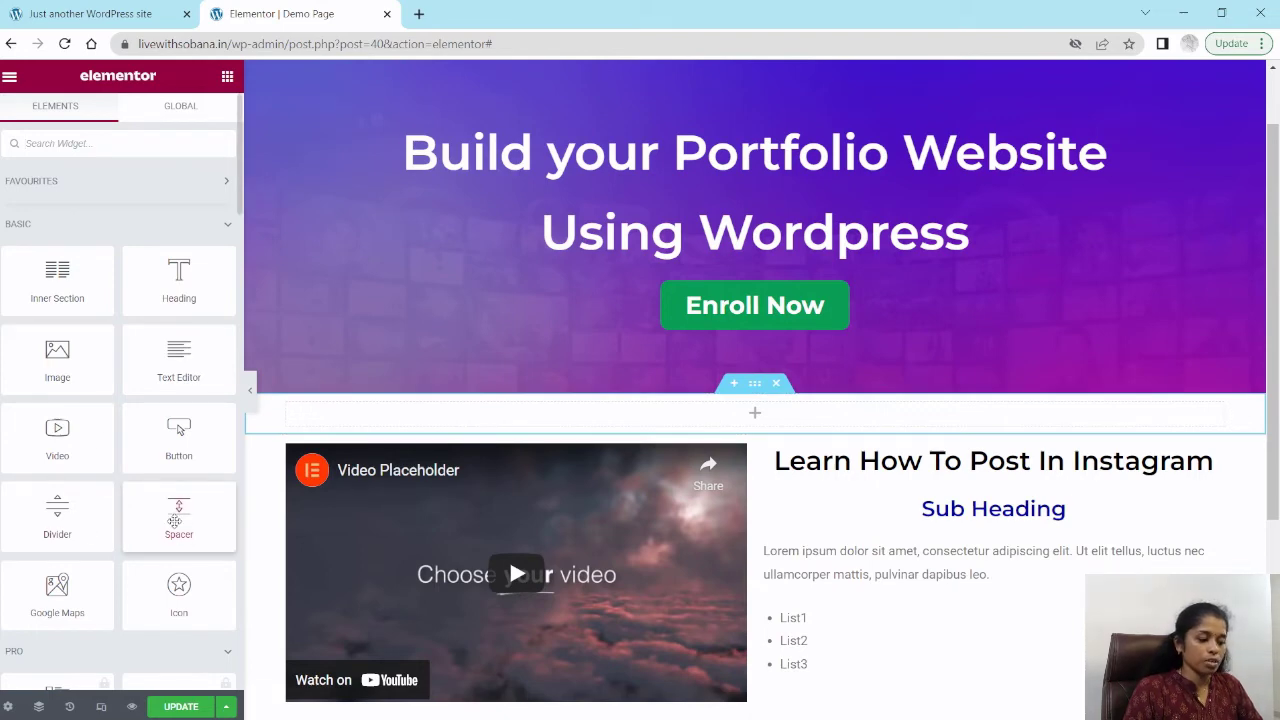
pyautogui.moveTo(175, 521); pyautogui.dragTo(762, 424)
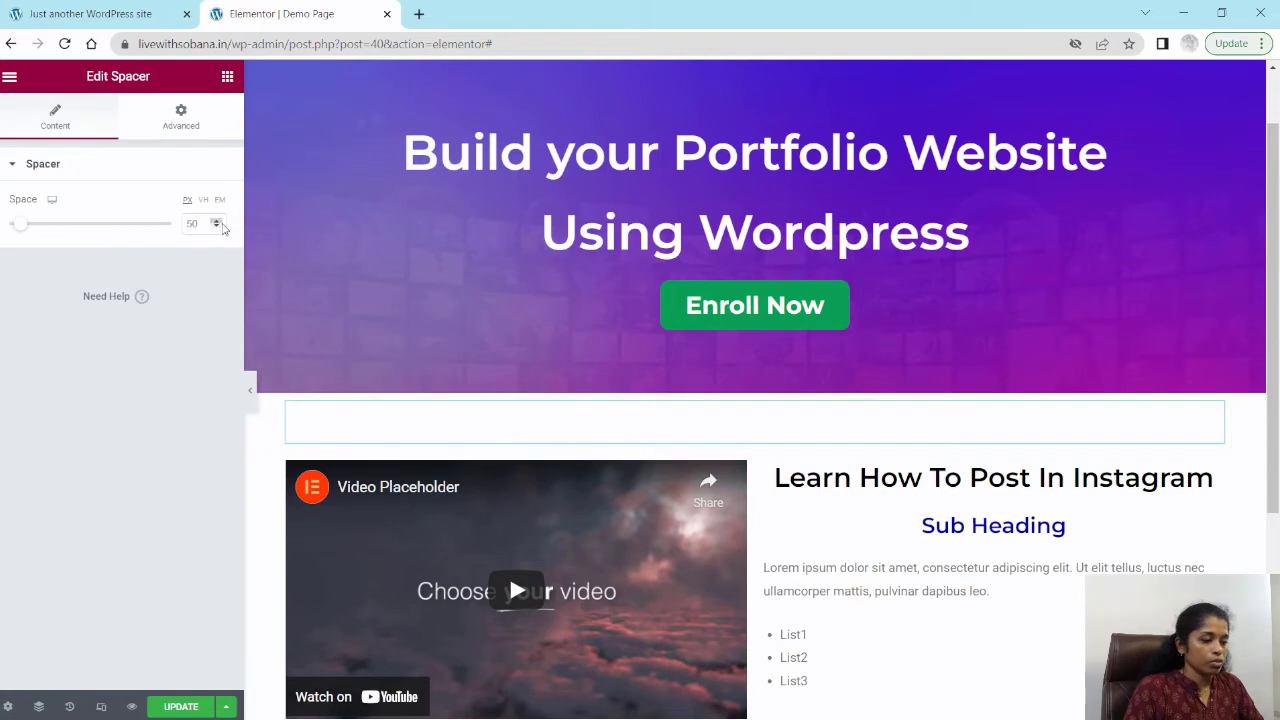
pyautogui.click(190, 223)
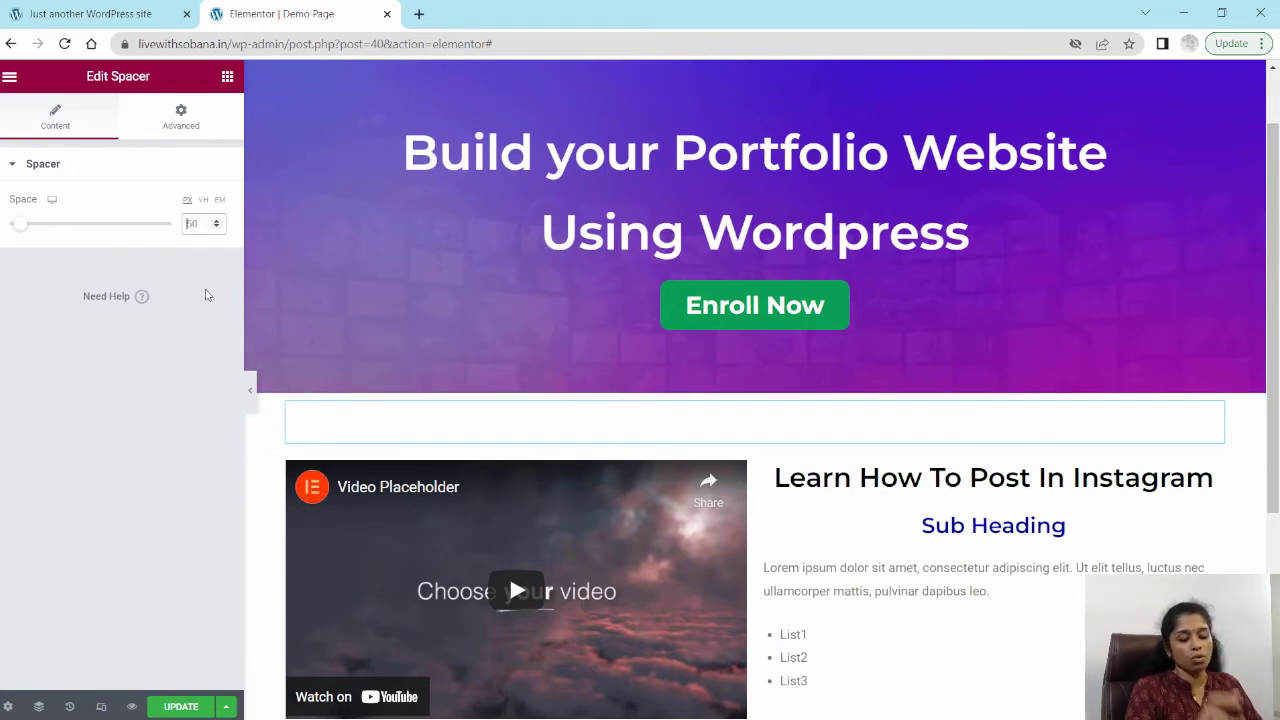
pyautogui.write('1')
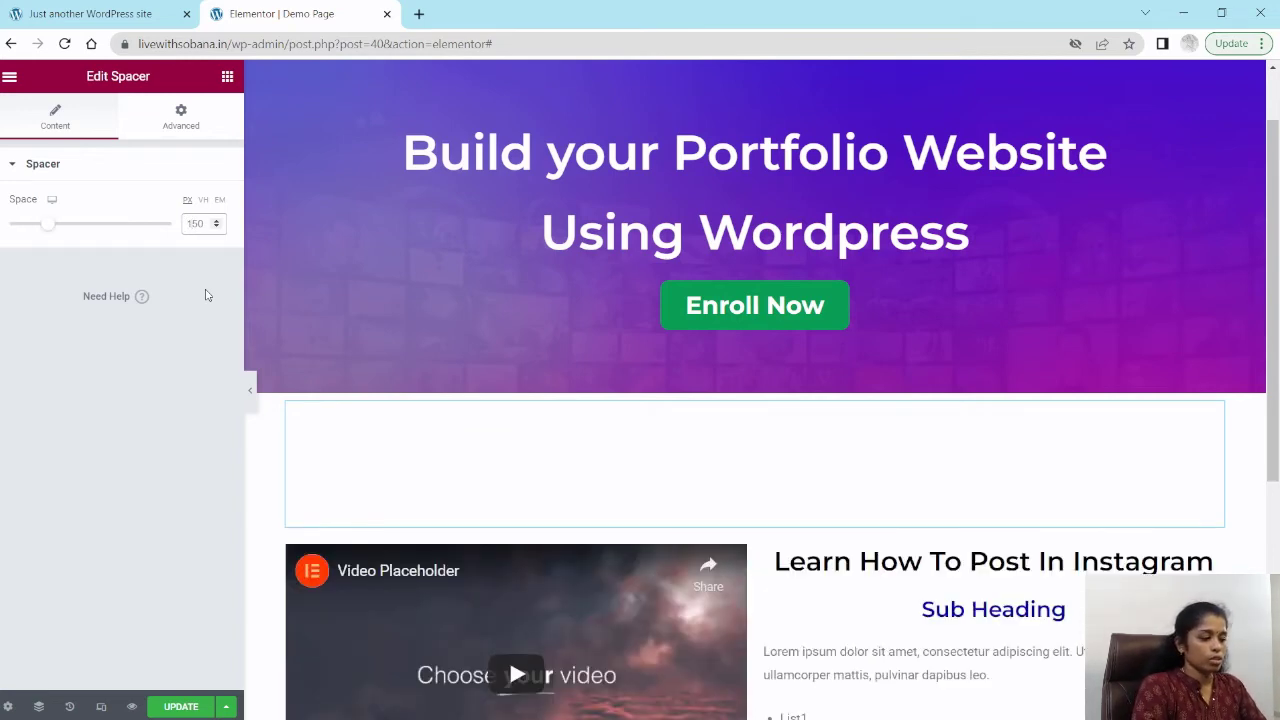
pyautogui.press('BackSpace')
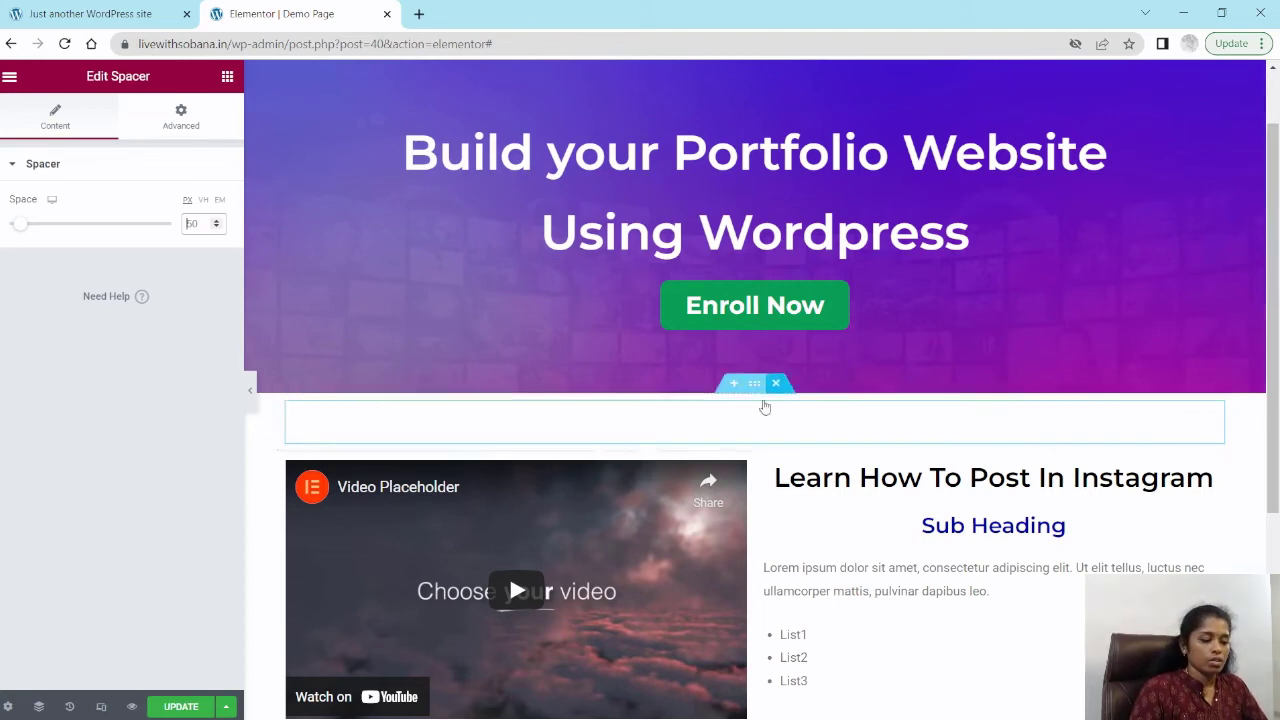
# Step: Add a new one-column section at the bottom of the page and place a Heading widget in it
pyautogui.scroll(-2, 763, 406)
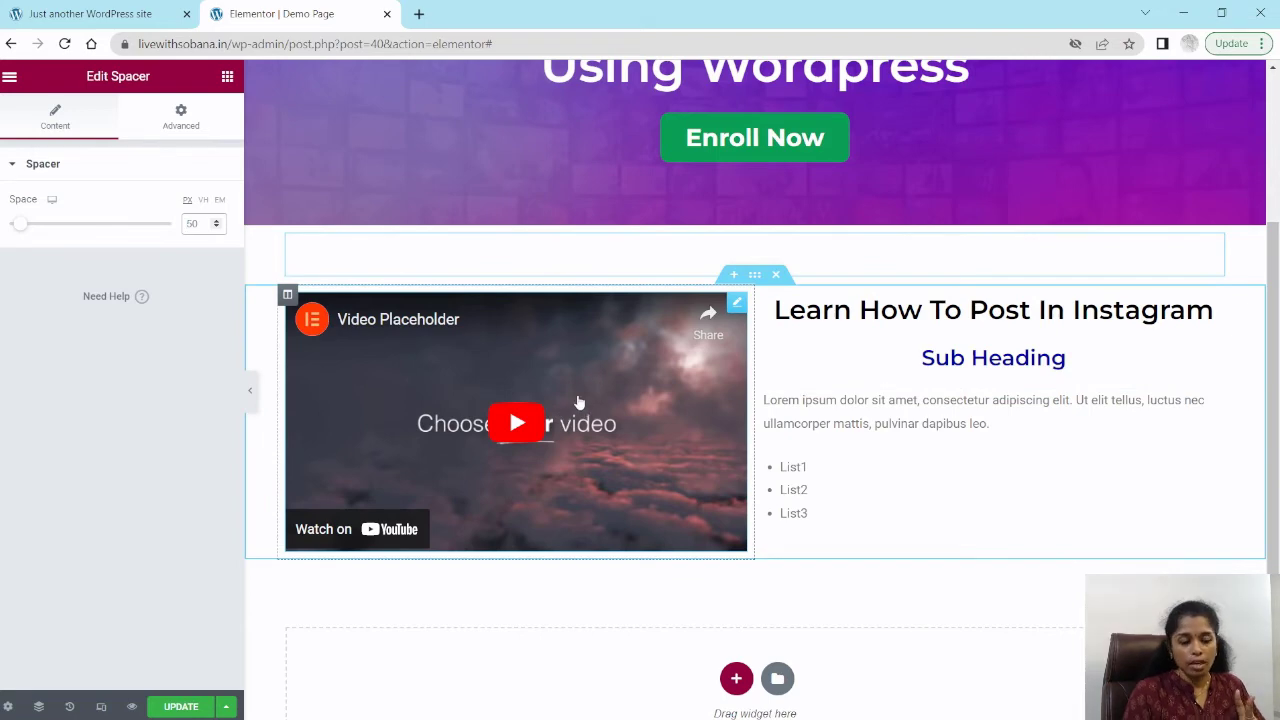
pyautogui.scroll(-2, 685, 575)
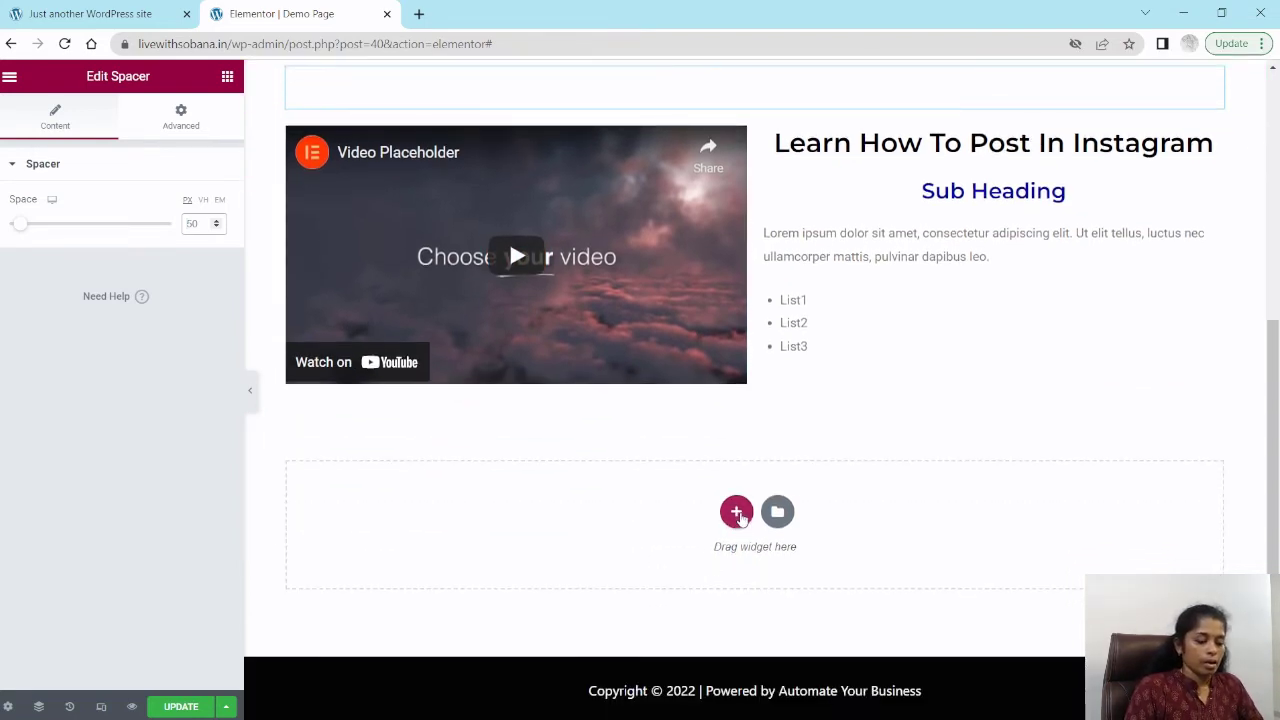
pyautogui.click(736, 514)
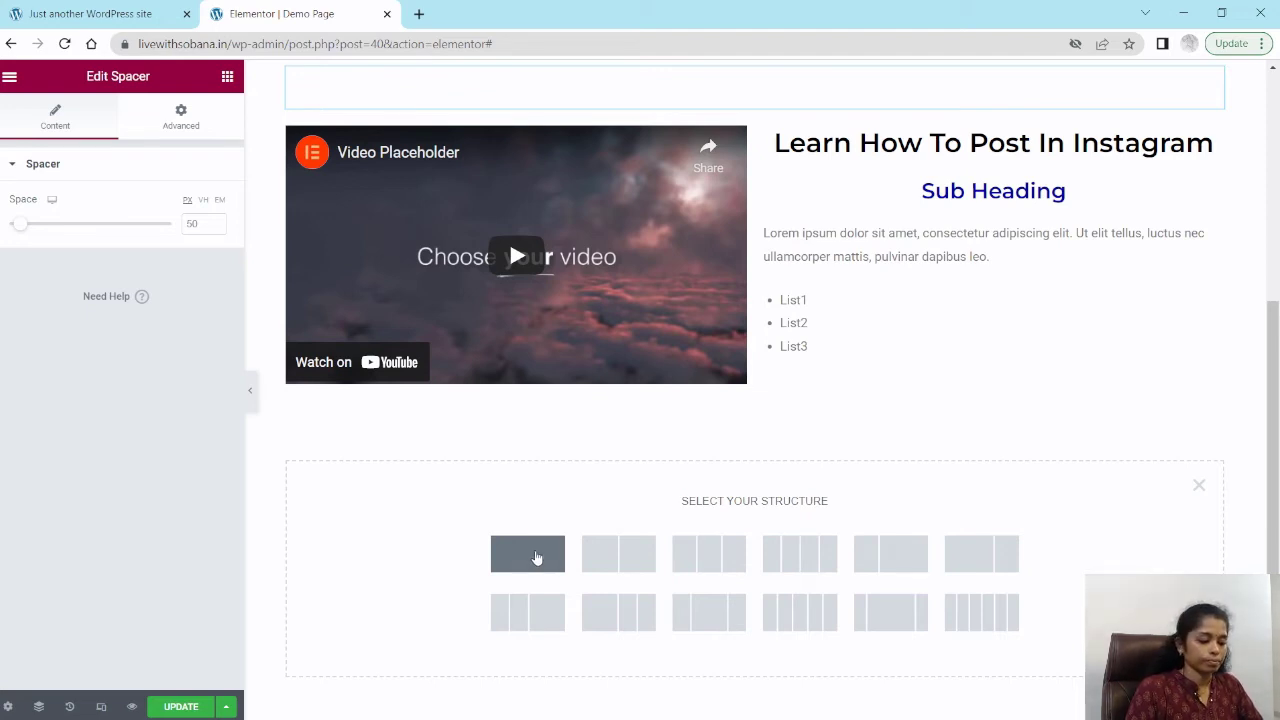
pyautogui.click(523, 561)
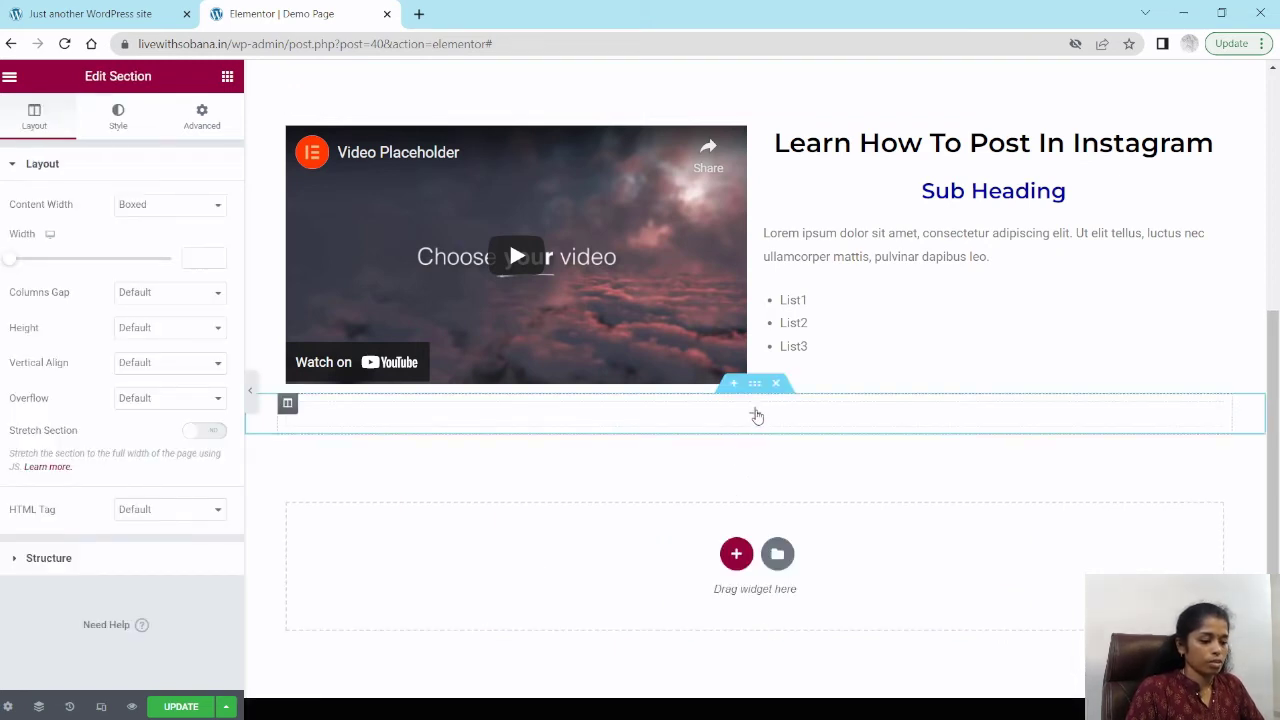
pyautogui.click(757, 416)
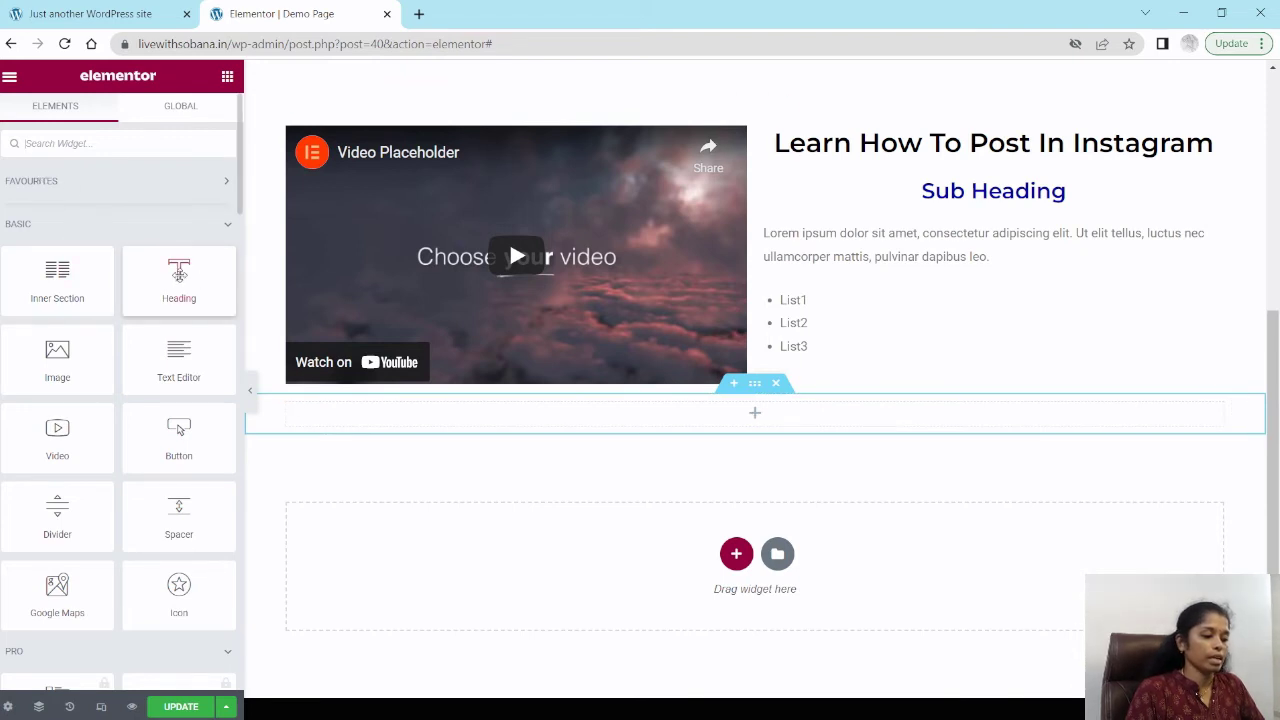
pyautogui.moveTo(180, 282); pyautogui.dragTo(735, 429)
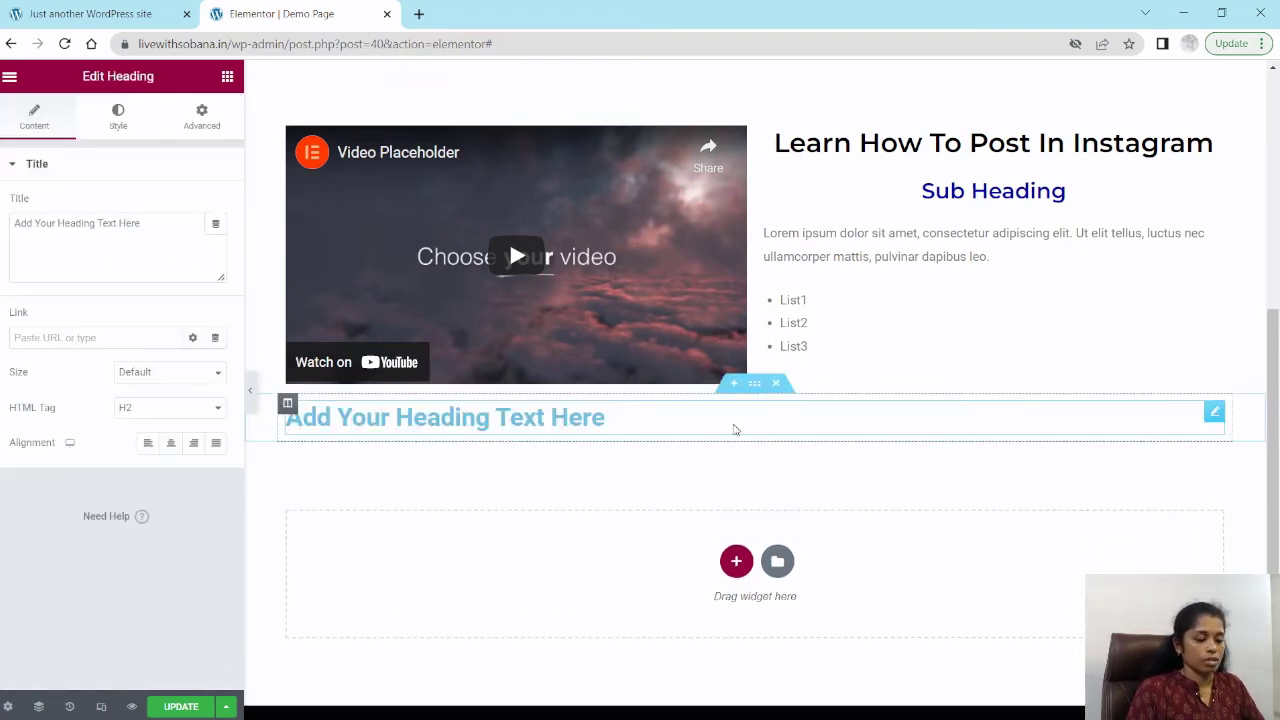
# Step: Set the new heading's title to "Testimonials" and centre-align it
pyautogui.tripleClick(89, 224)
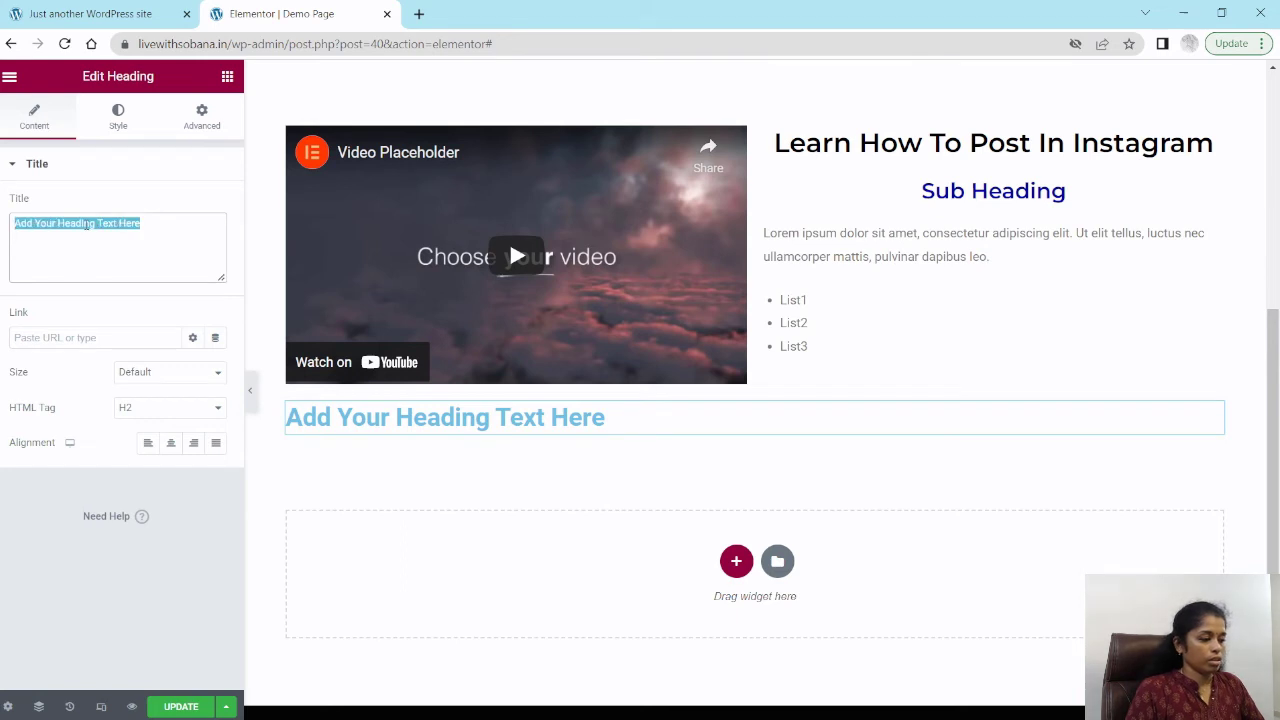
pyautogui.write('TEst')
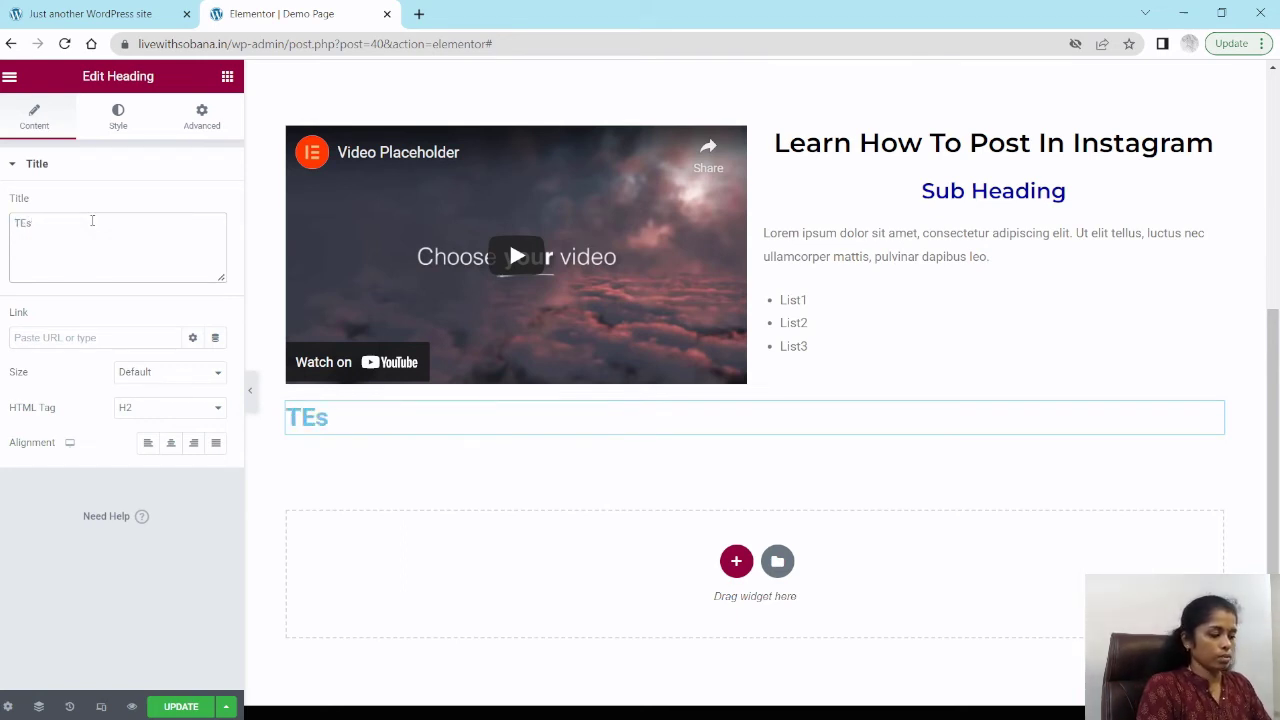
pyautogui.press('BackSpace')
pyautogui.press('BackSpace')
pyautogui.write('esti')
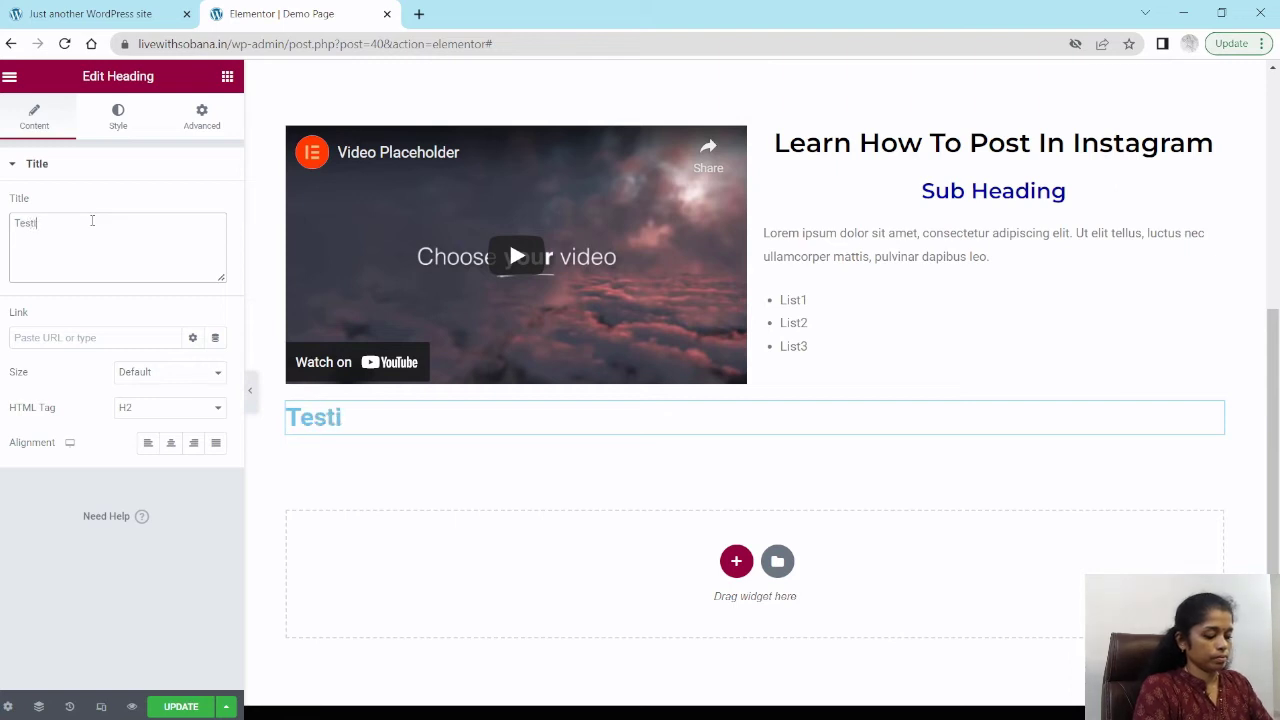
pyautogui.write('monials')
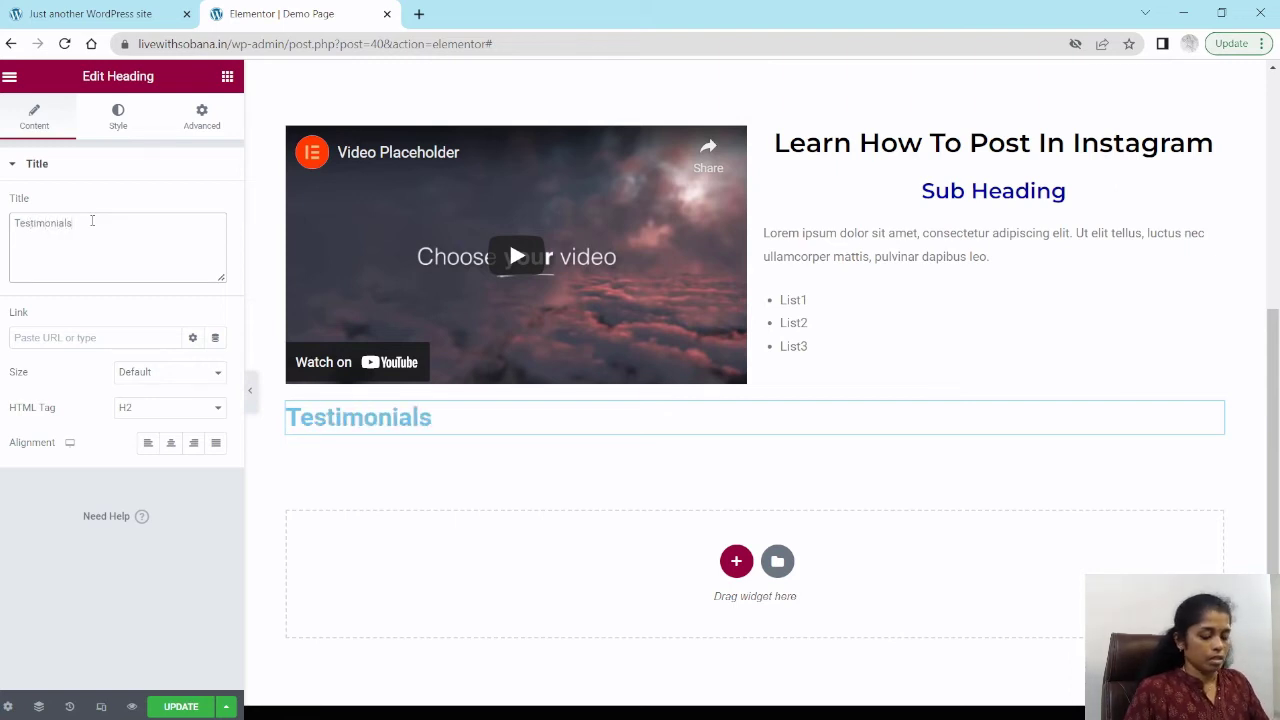
pyautogui.click(170, 442)
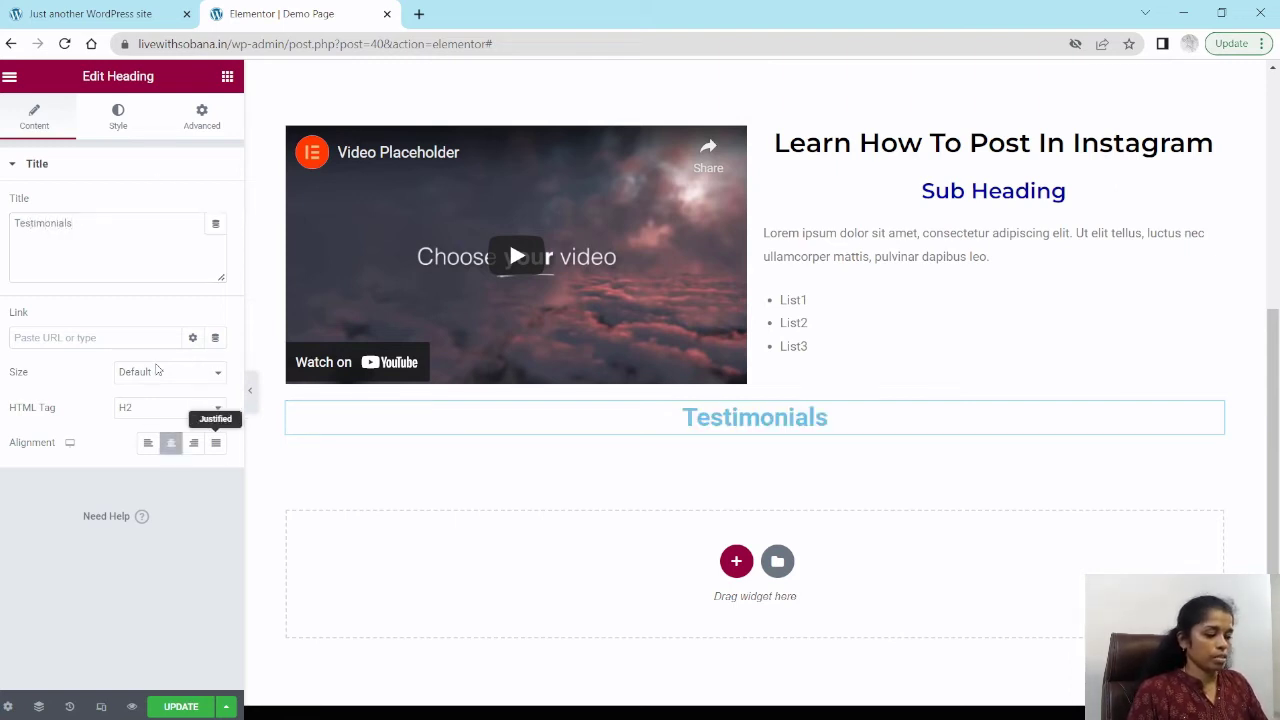
# Step: Set the Testimonials heading's text colour to black
pyautogui.click(122, 120)
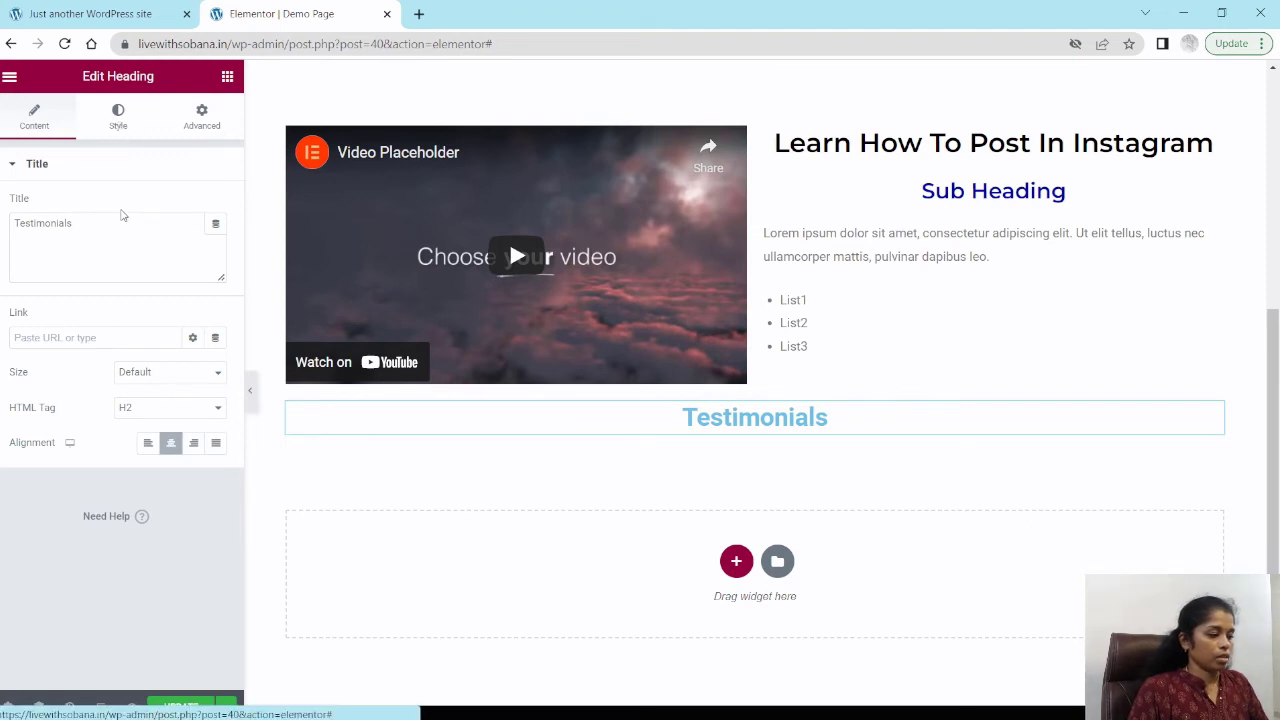
pyautogui.click(214, 206)
pyautogui.moveTo(64, 402); pyautogui.dragTo(14, 416)
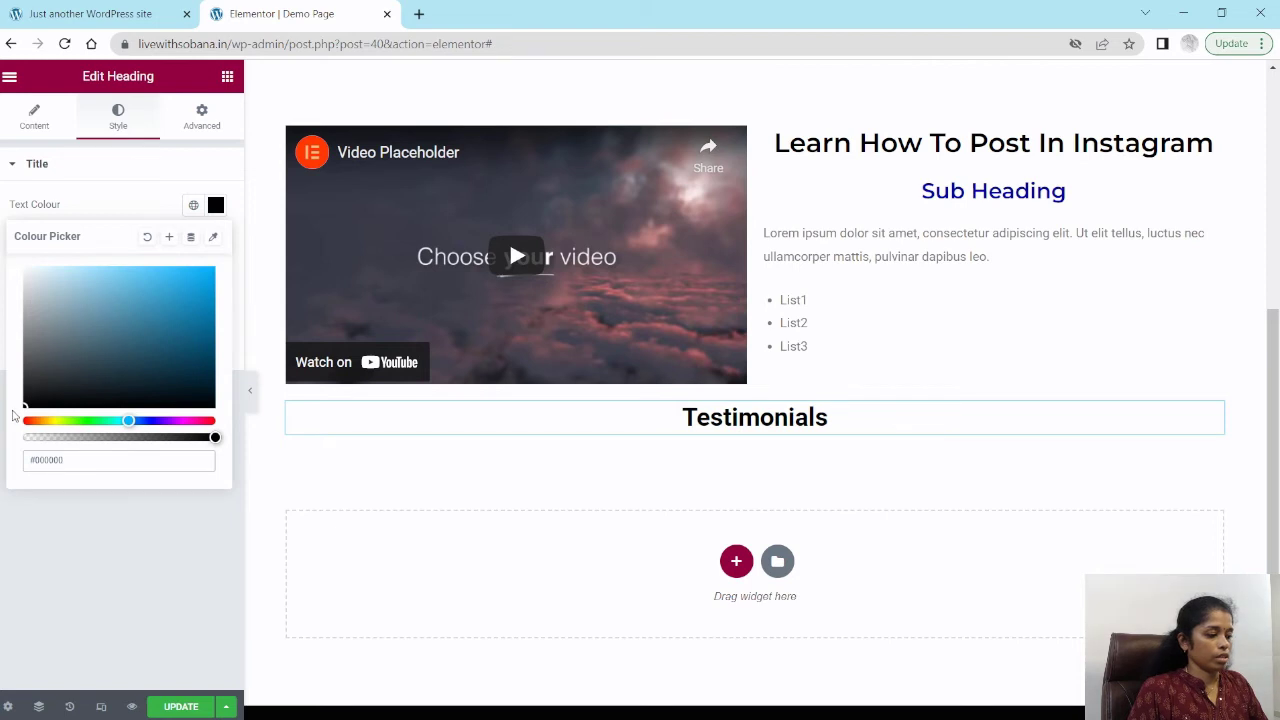
pyautogui.click(57, 165)
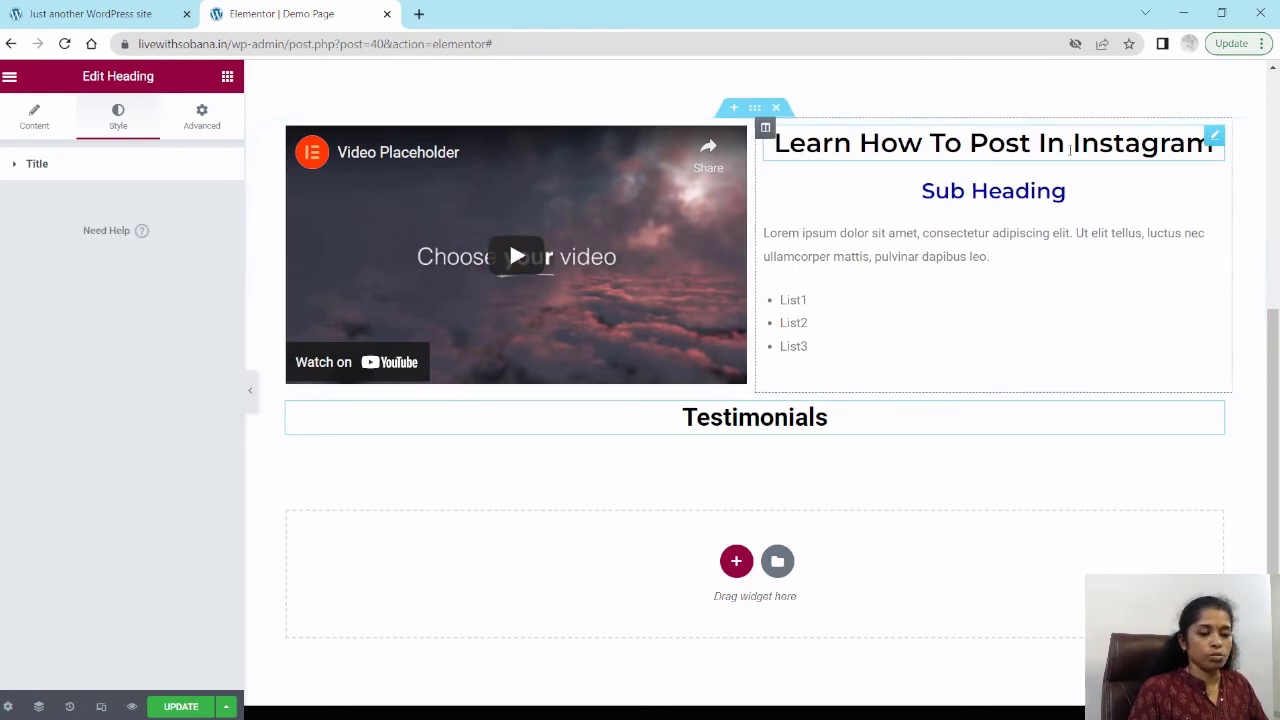
# Step: Copy the Instagram heading and paste its style onto the Testimonials heading
pyautogui.rightClick(1217, 143)
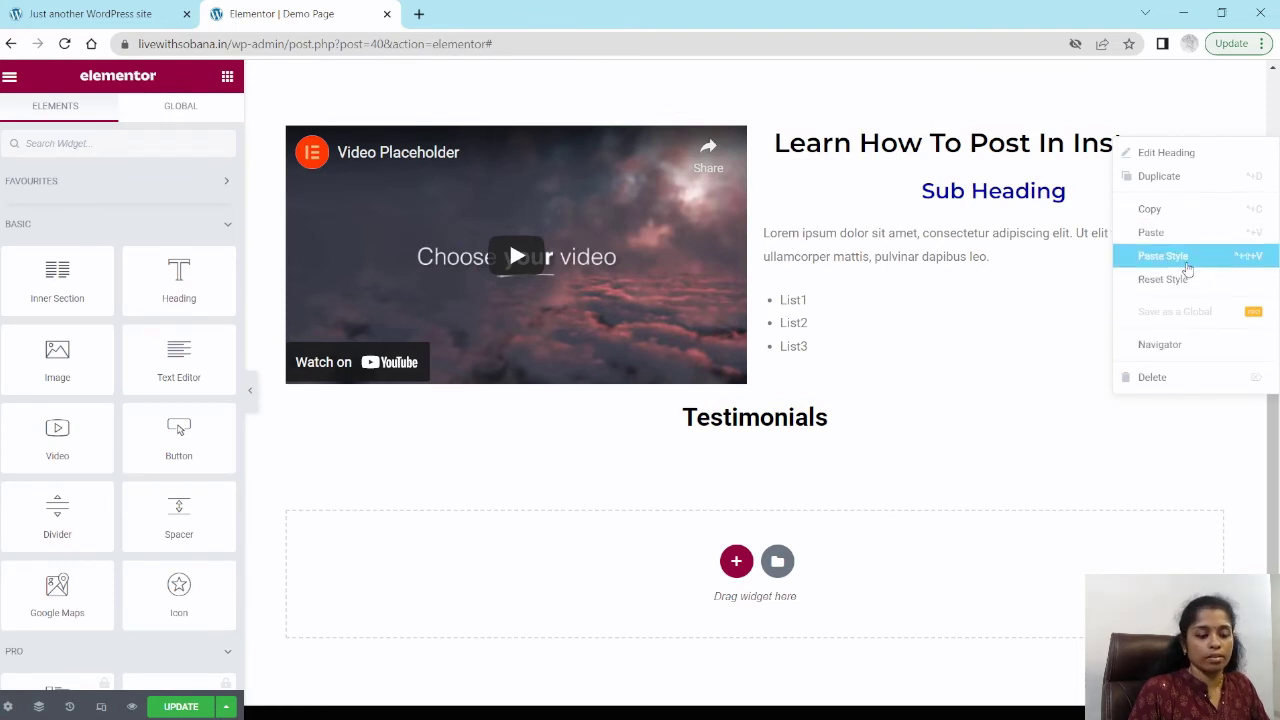
pyautogui.click(1153, 210)
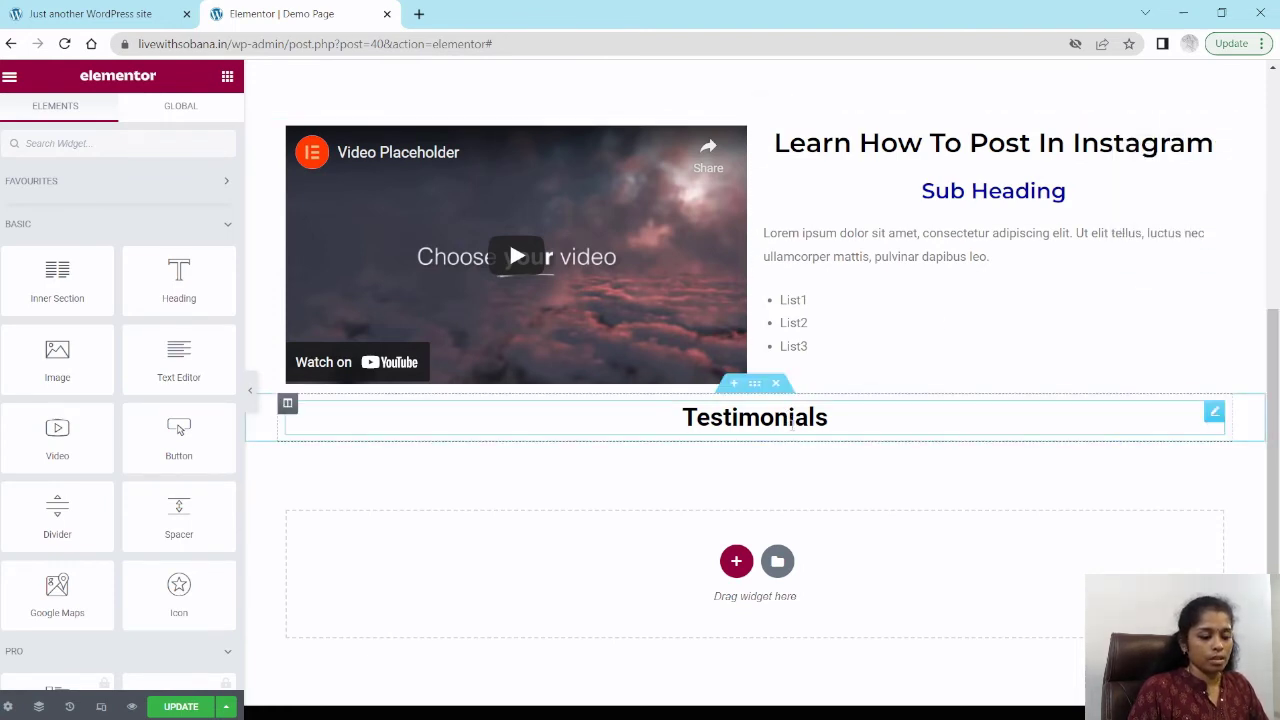
pyautogui.rightClick(793, 420)
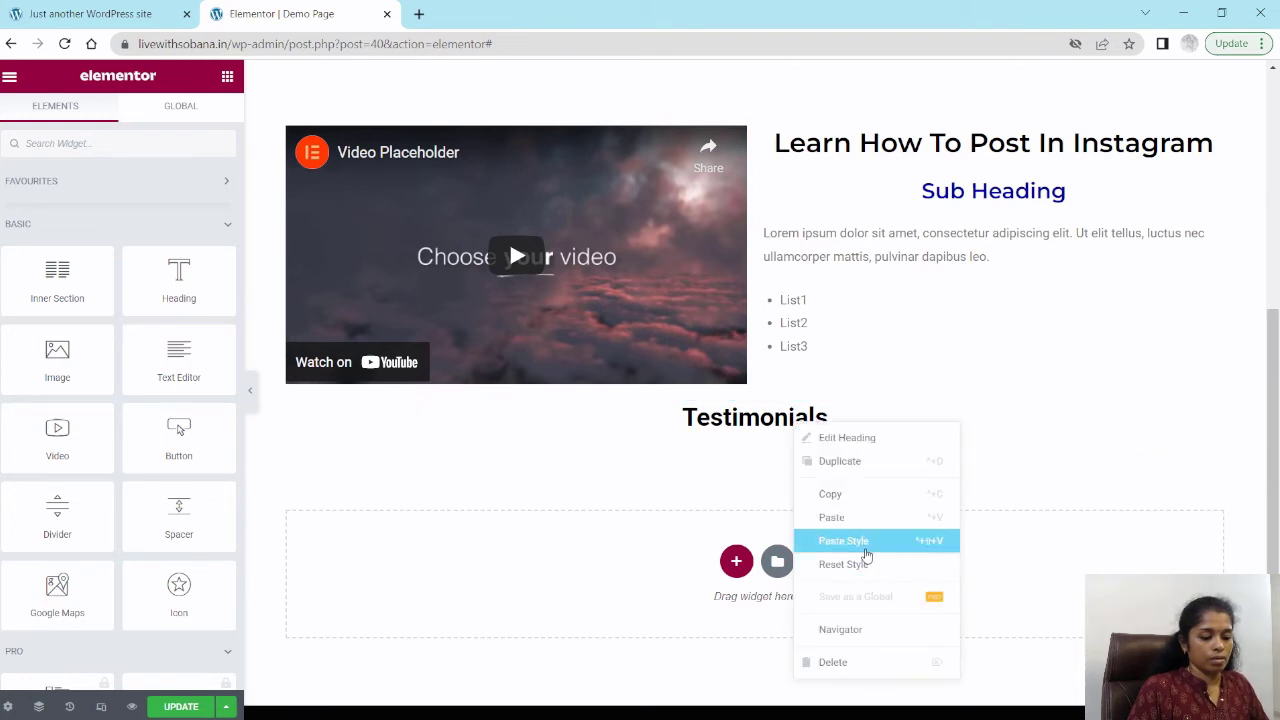
pyautogui.click(868, 546)
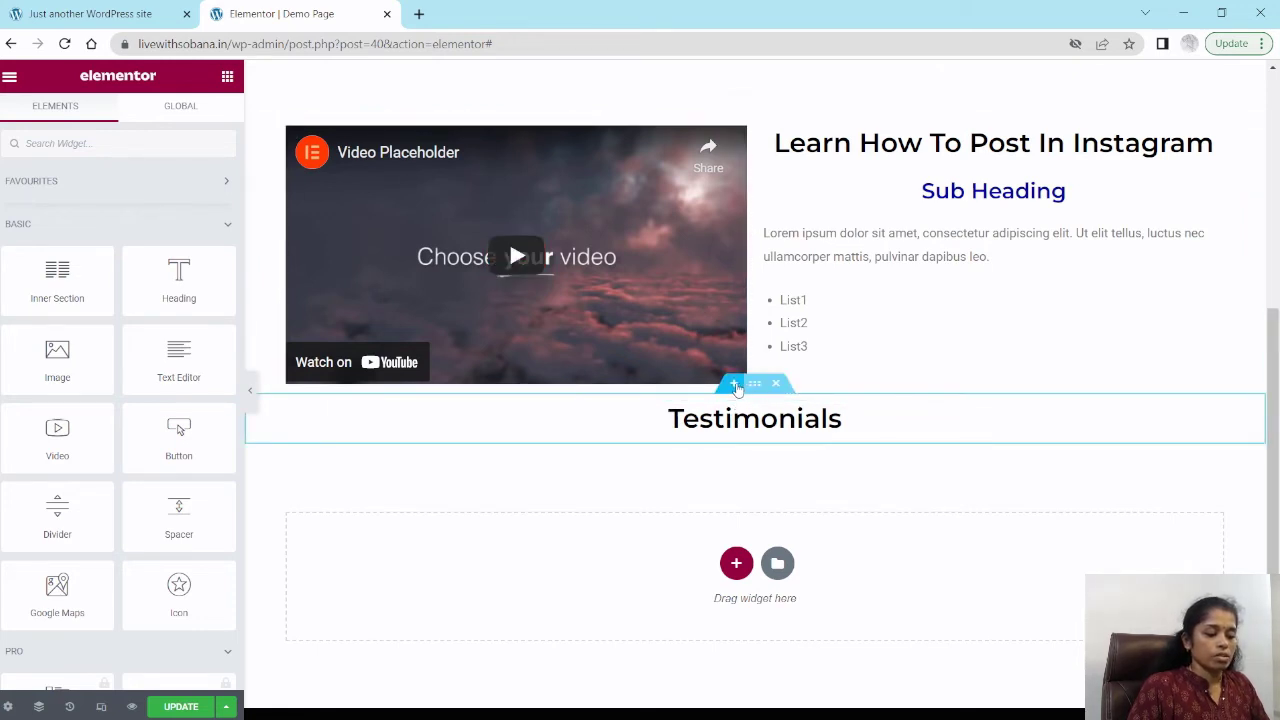
# Step: Insert a new one-column section above the Testimonials heading and place a Spacer widget in it
pyautogui.click(735, 385)
pyautogui.click(736, 466)
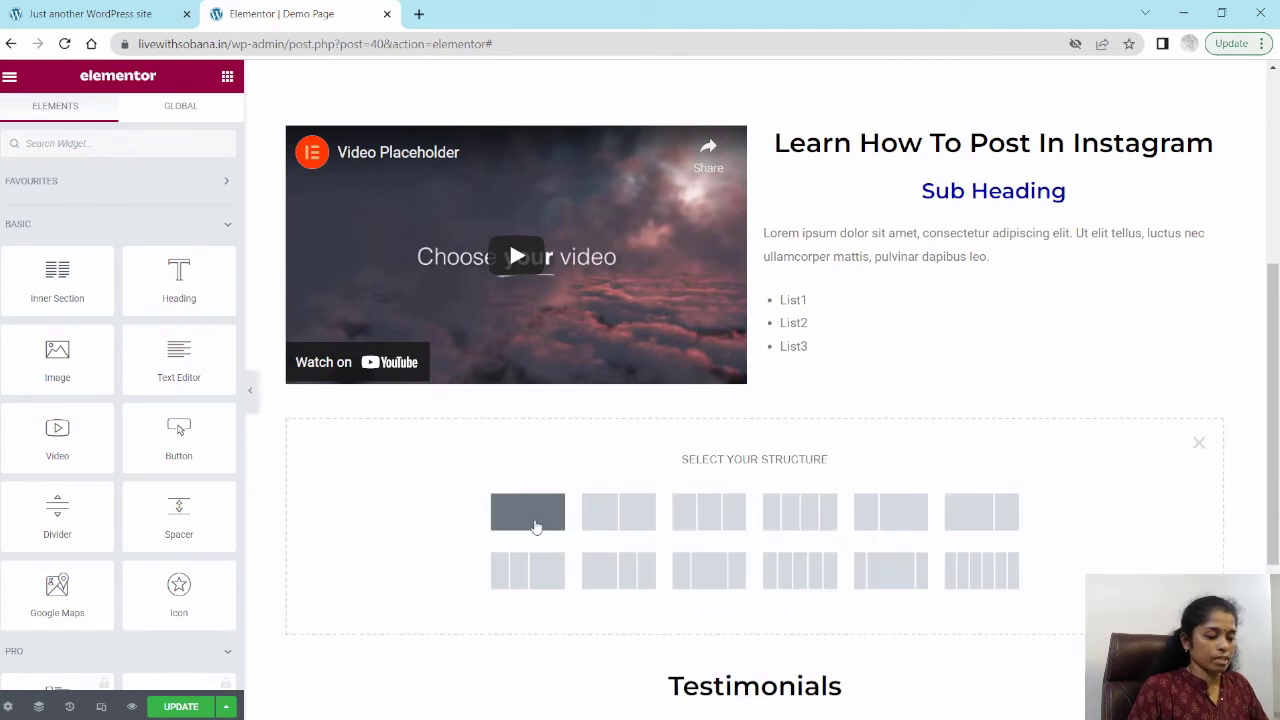
pyautogui.click(531, 519)
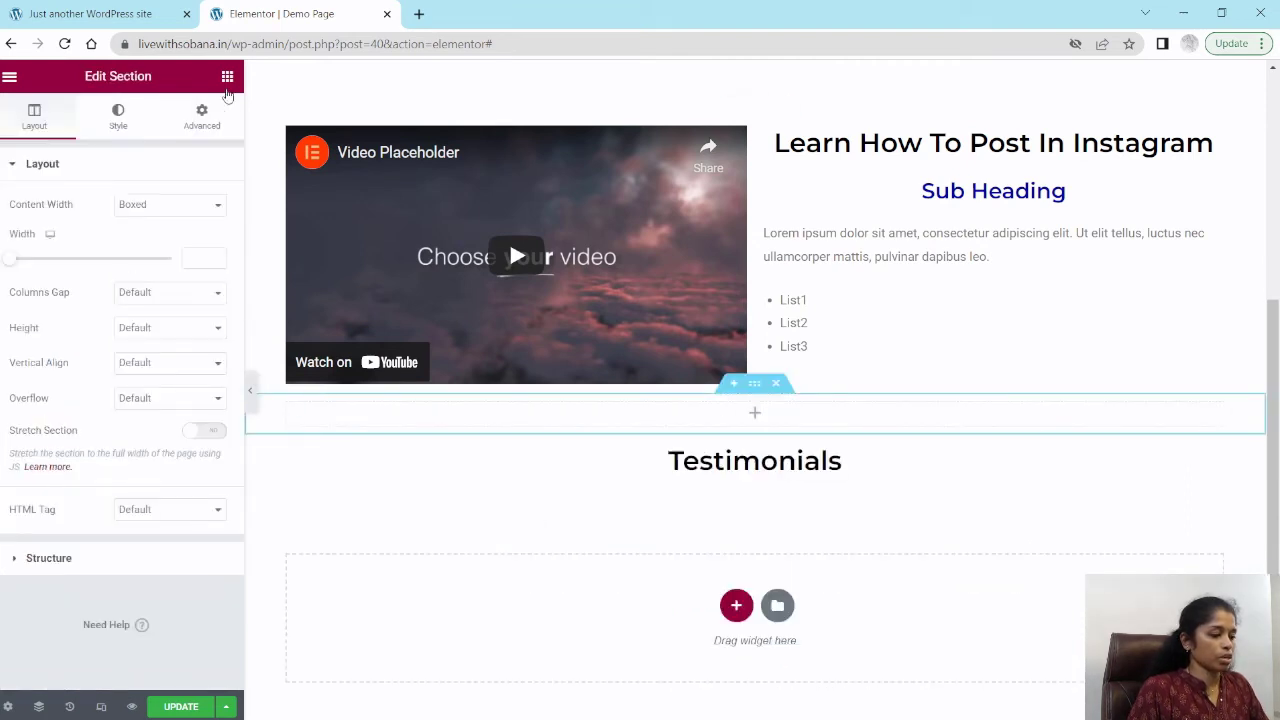
pyautogui.click(227, 78)
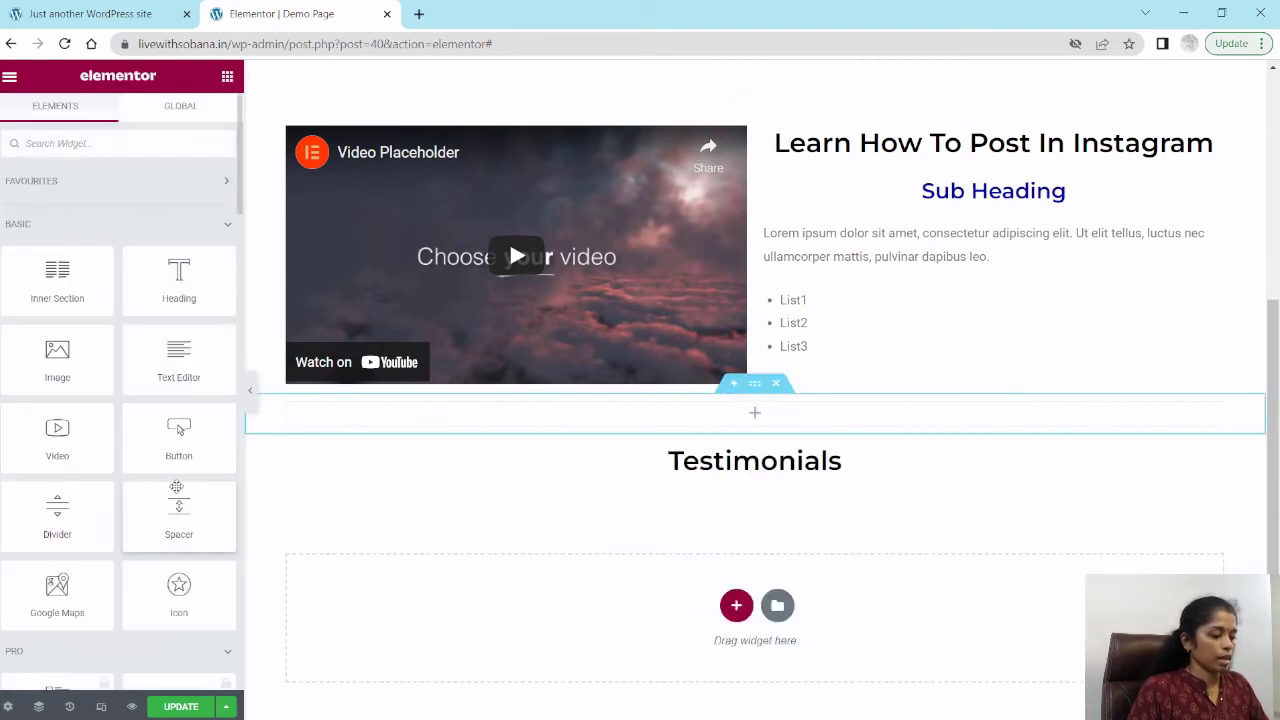
pyautogui.moveTo(170, 521); pyautogui.dragTo(765, 411)
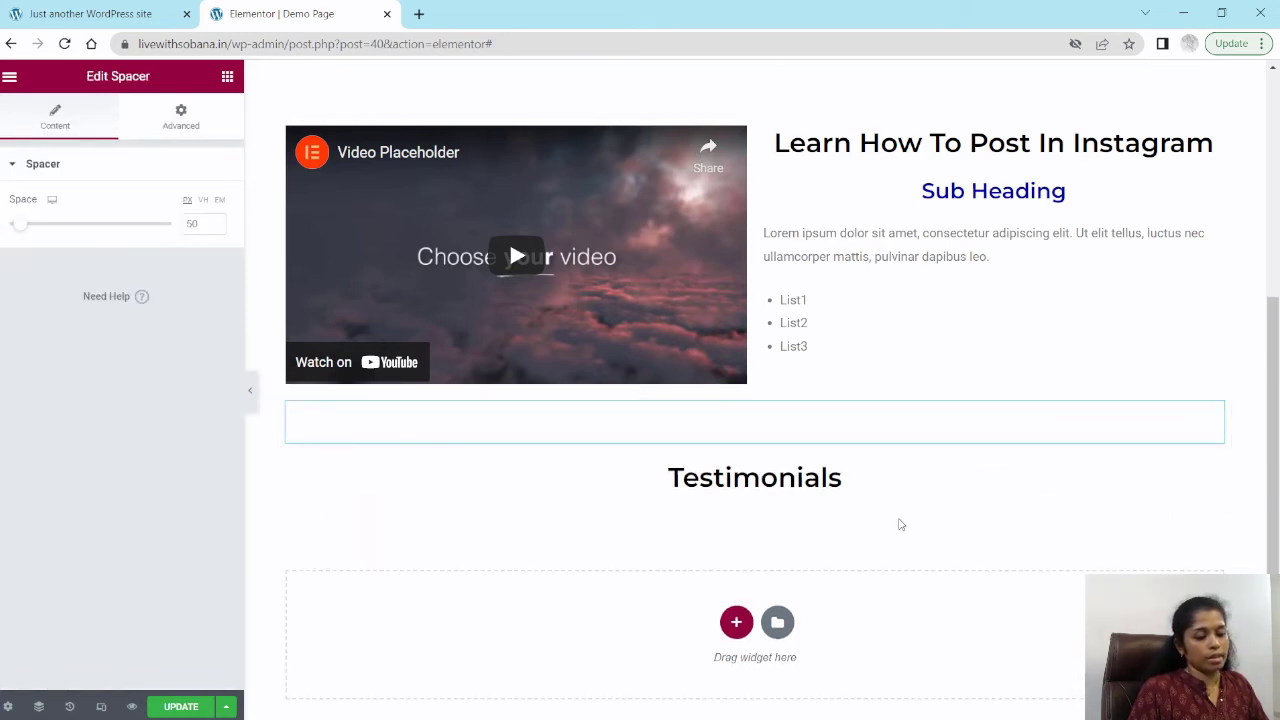
# Step: Add a new one-column section below the Testimonials heading and place a Testimonial widget in it, found by searching "test"
pyautogui.scroll(-1, 726, 428)
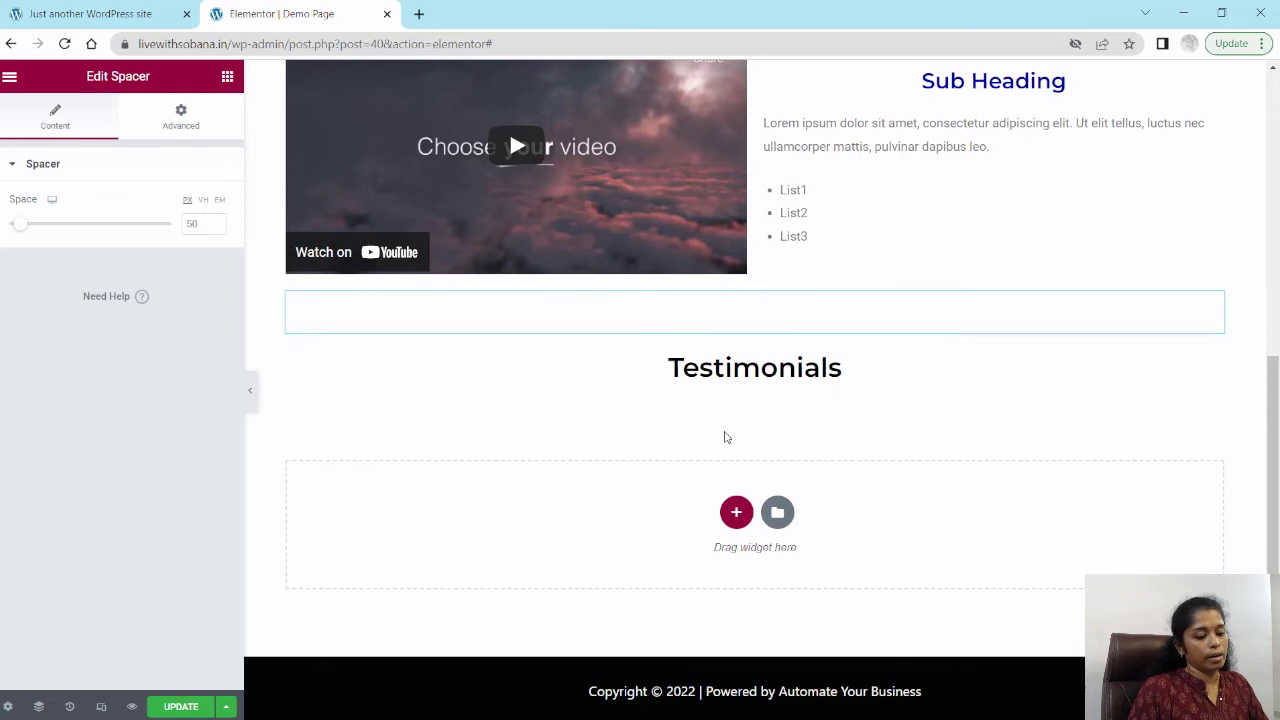
pyautogui.click(736, 512)
pyautogui.click(514, 544)
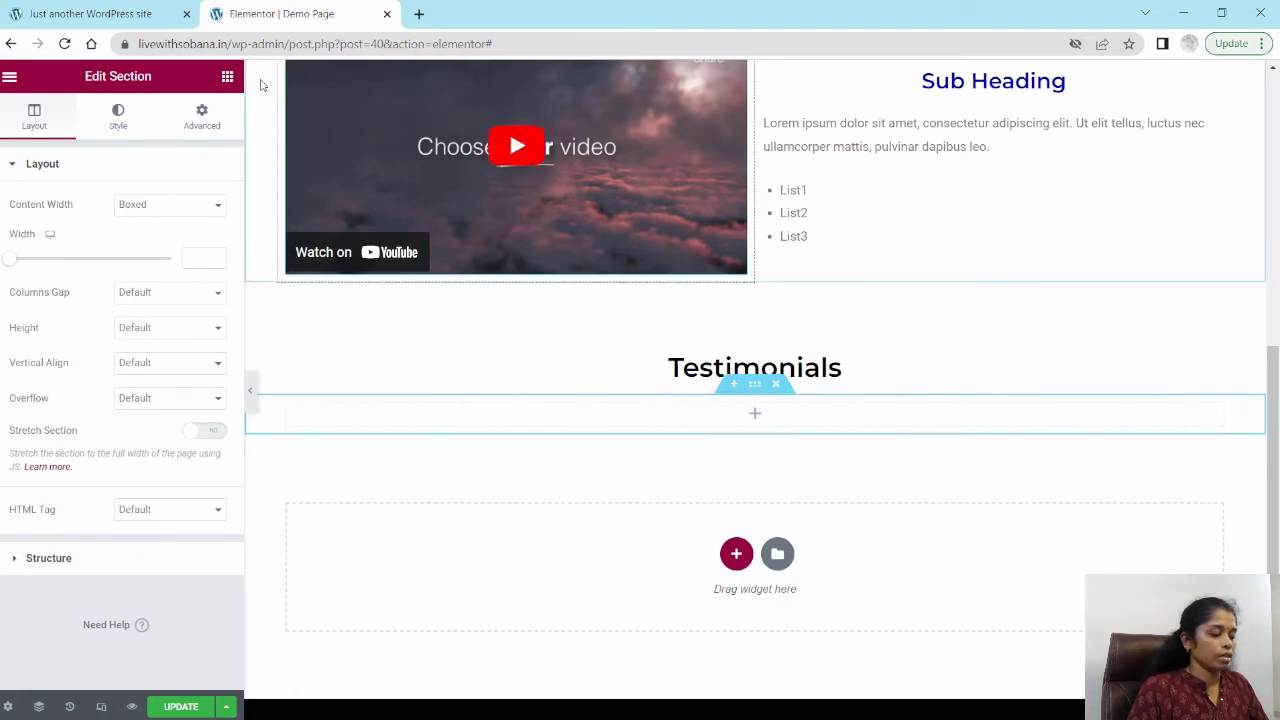
pyautogui.click(227, 77)
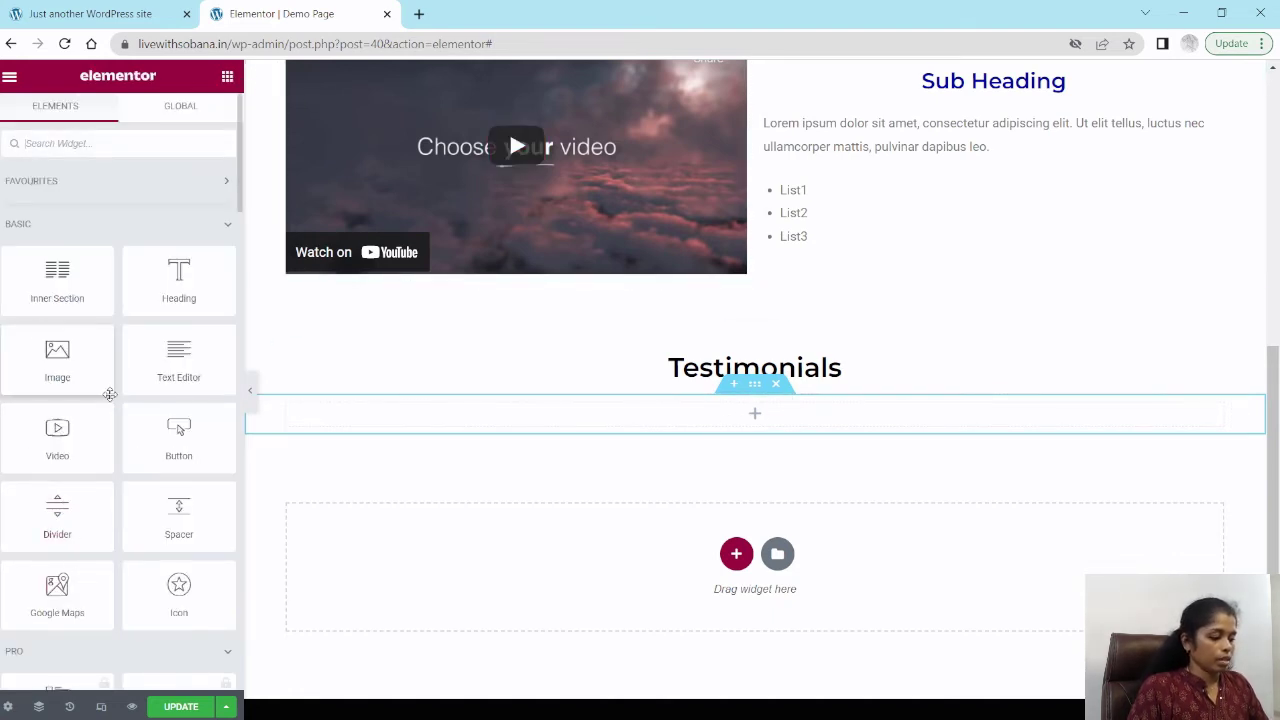
pyautogui.scroll(-2, 88, 400)
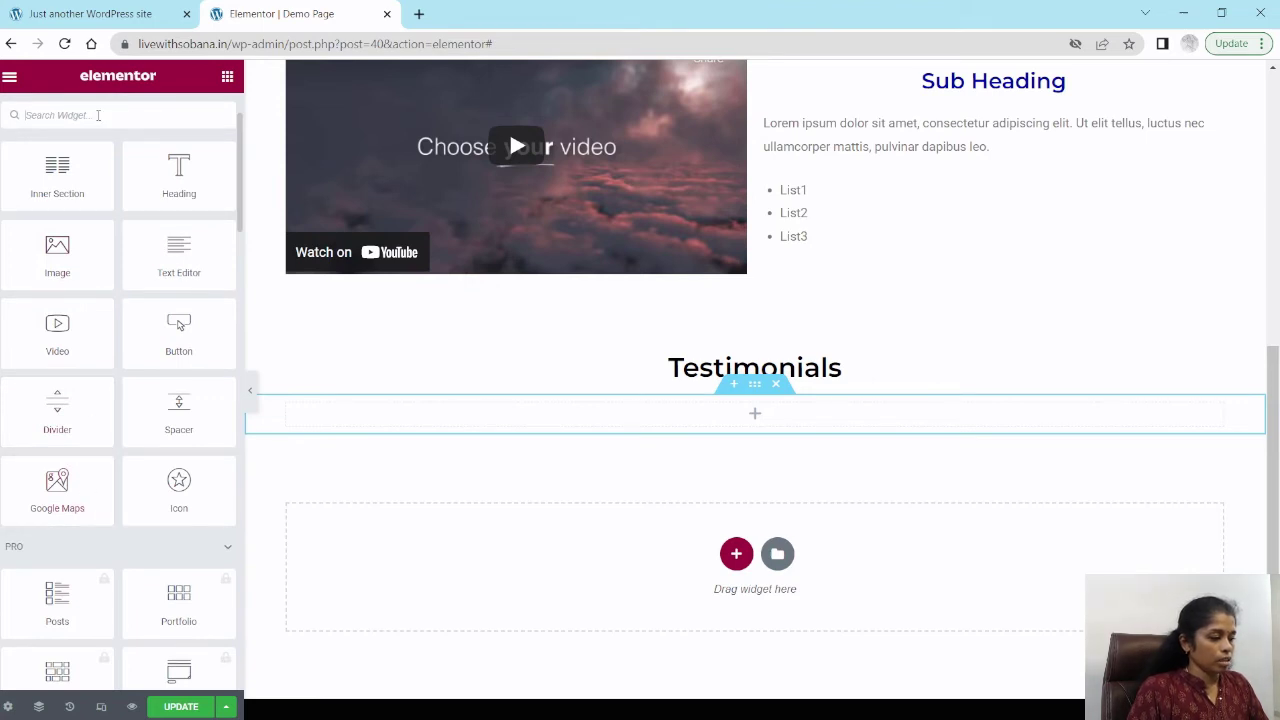
pyautogui.click(116, 110)
pyautogui.write('test')
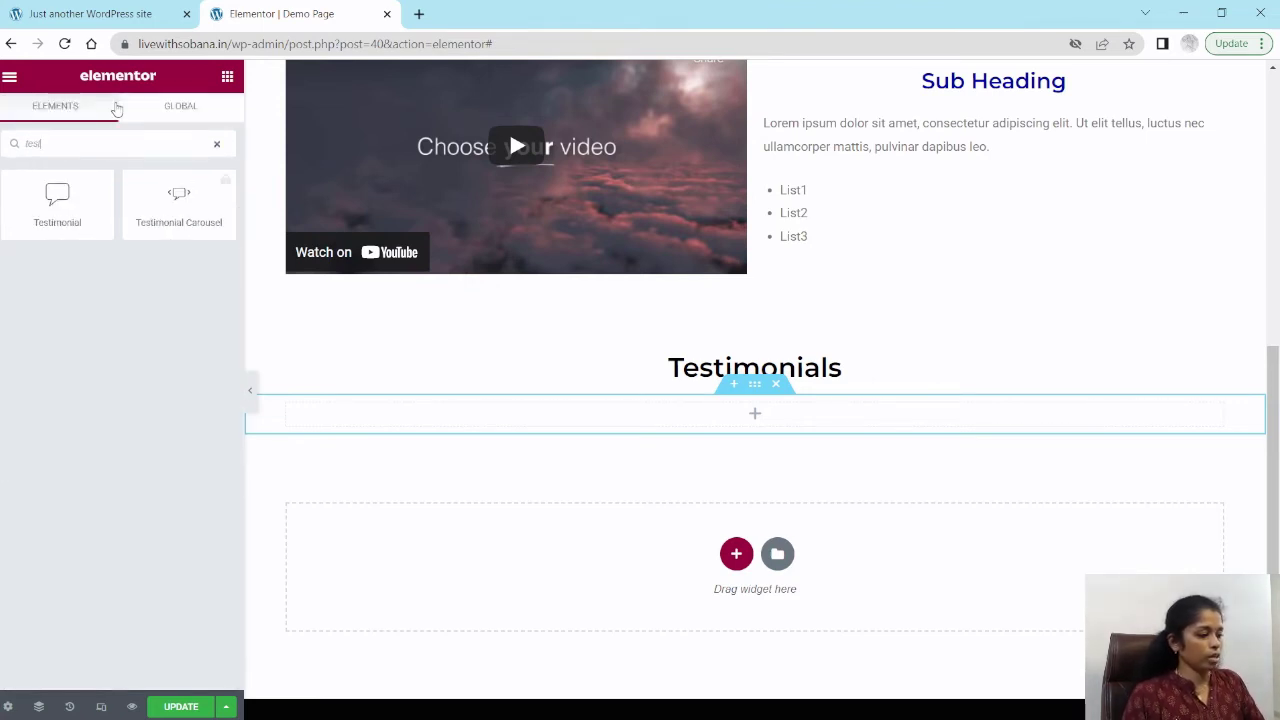
pyautogui.moveTo(57, 198); pyautogui.dragTo(757, 409)
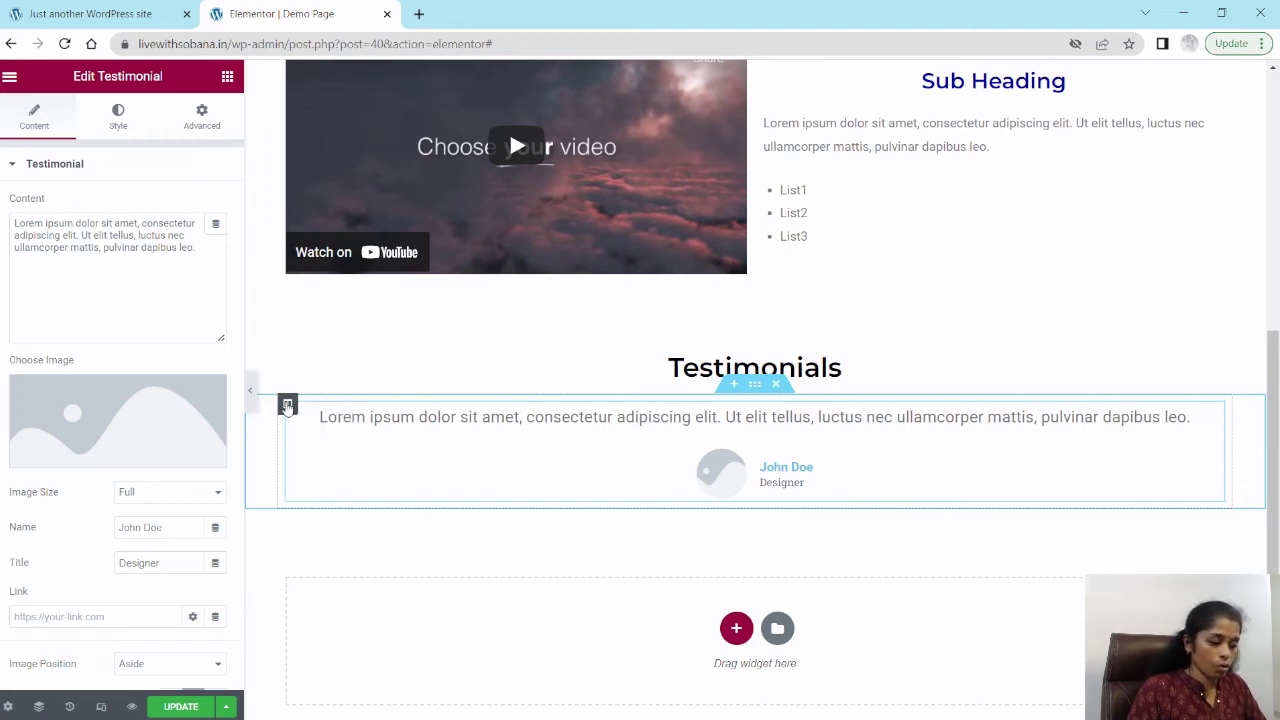
# Step: Duplicate the testimonial column twice to get three testimonial columns side by side
pyautogui.rightClick(287, 405)
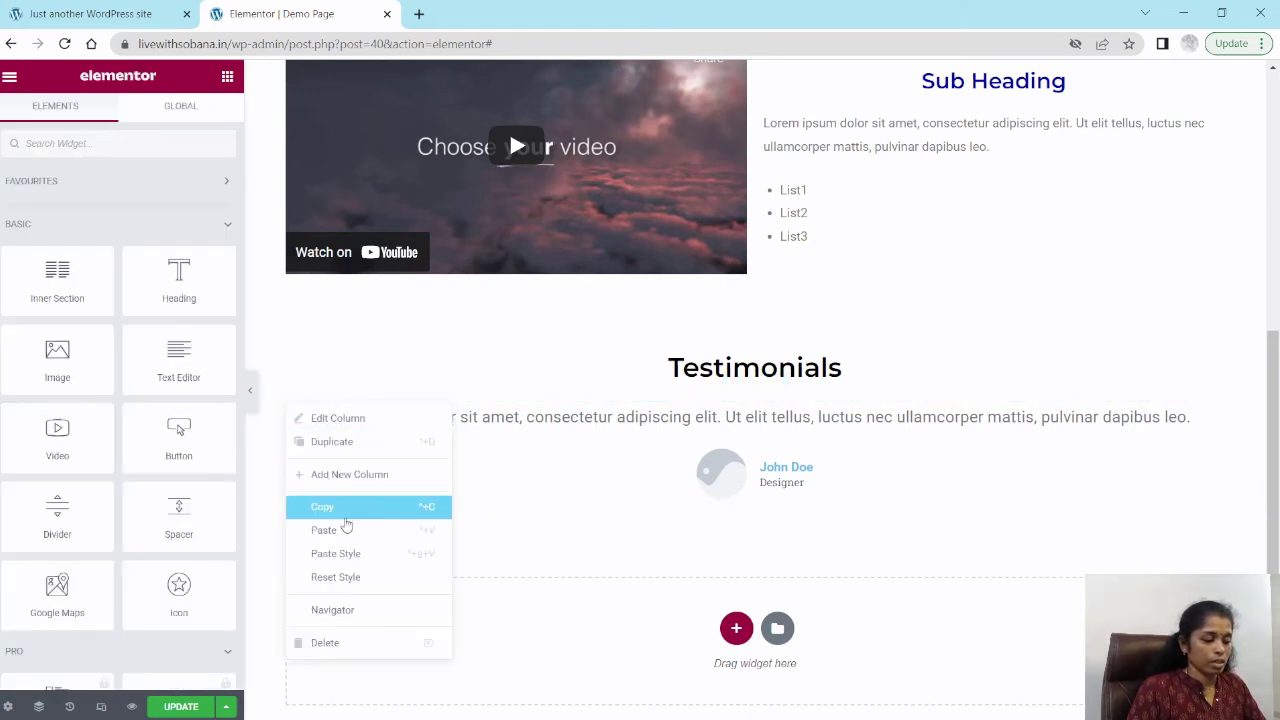
pyautogui.click(343, 453)
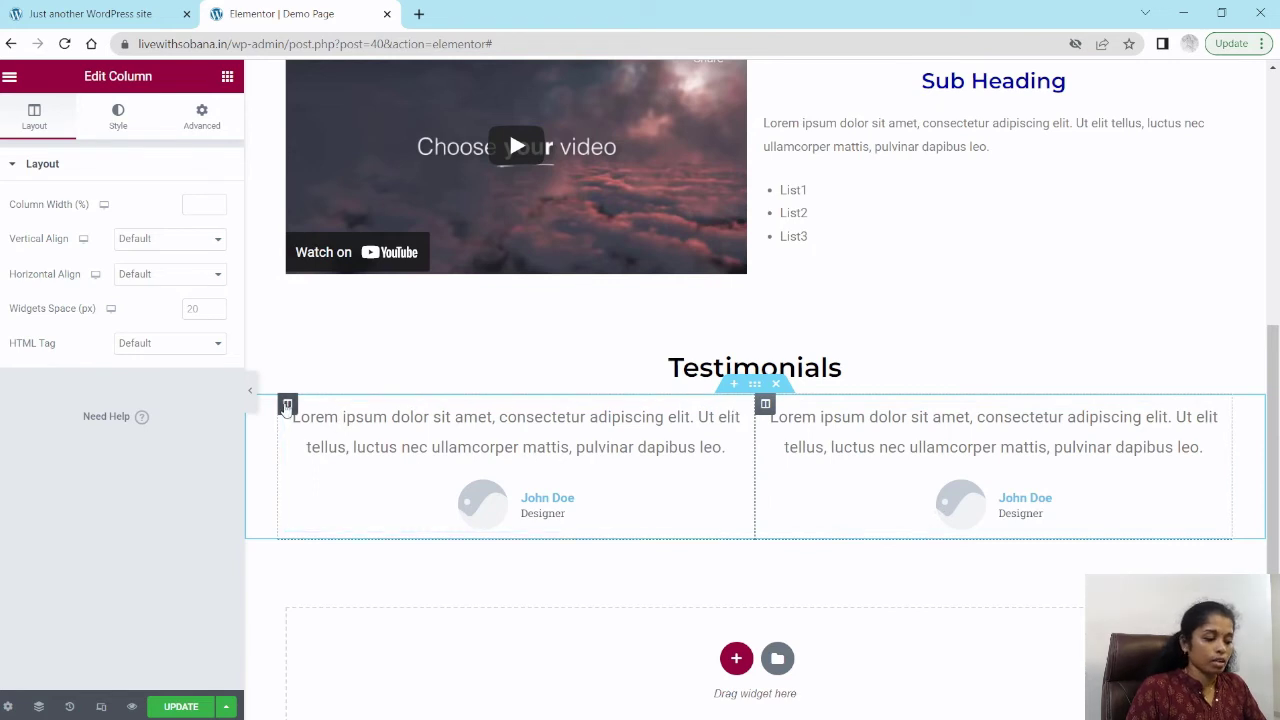
pyautogui.rightClick(288, 404)
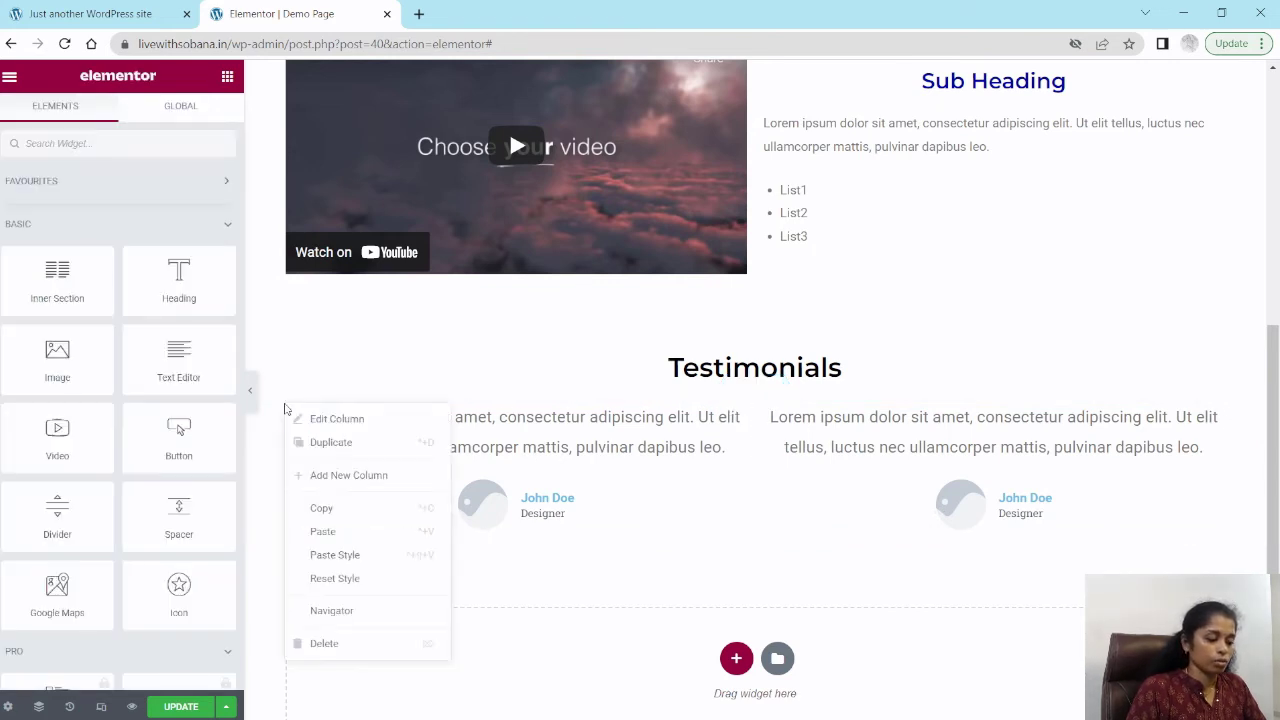
pyautogui.click(333, 446)
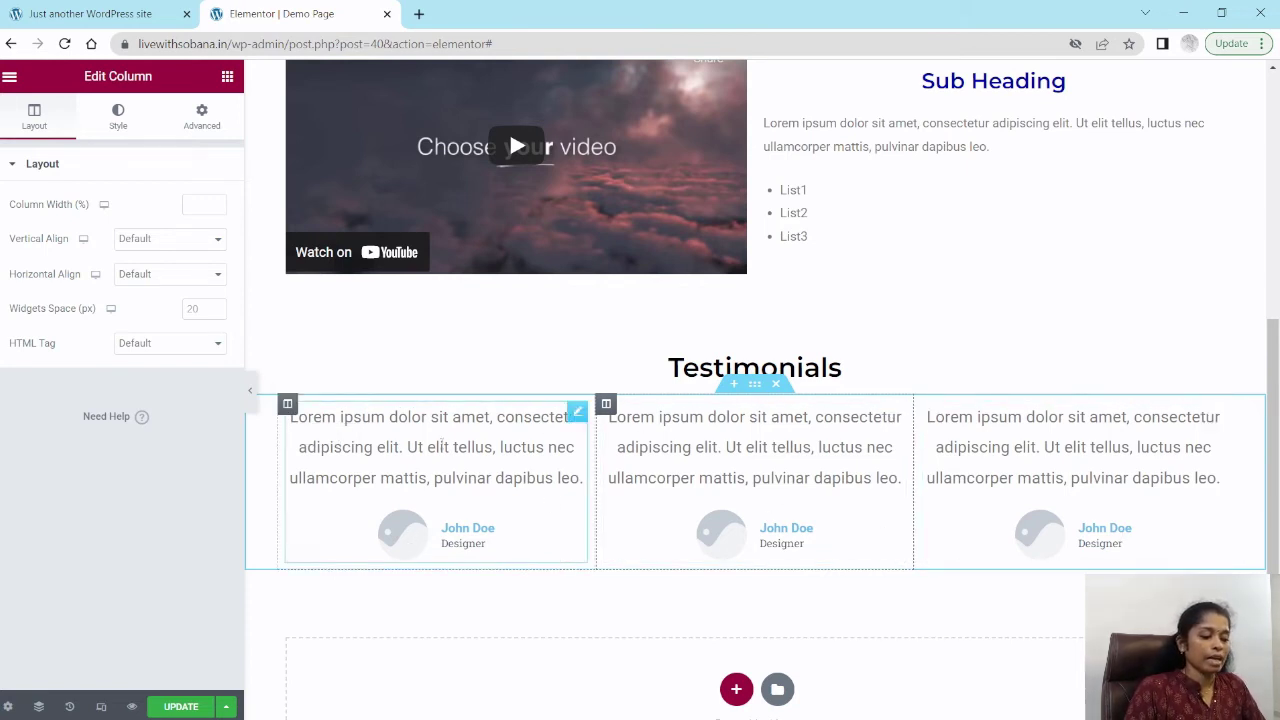
# Step: Open the first testimonial widget for editing
pyautogui.click(441, 445)
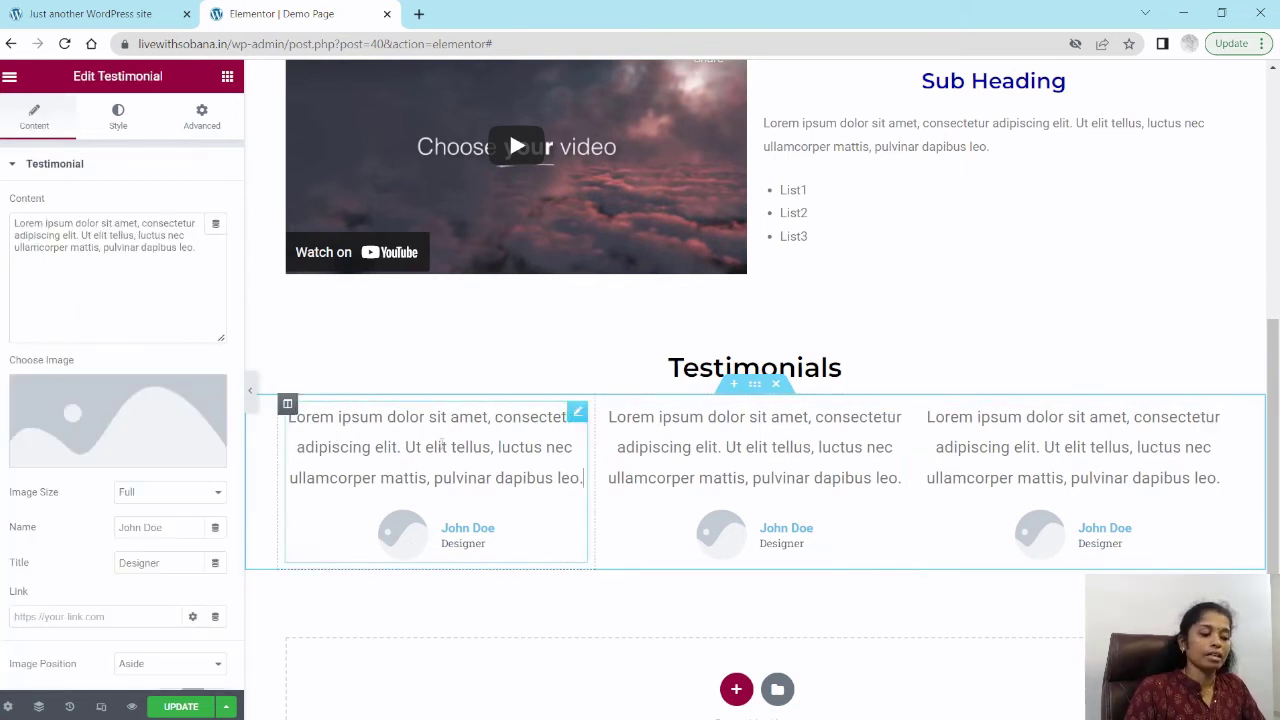
pyautogui.click(463, 530)
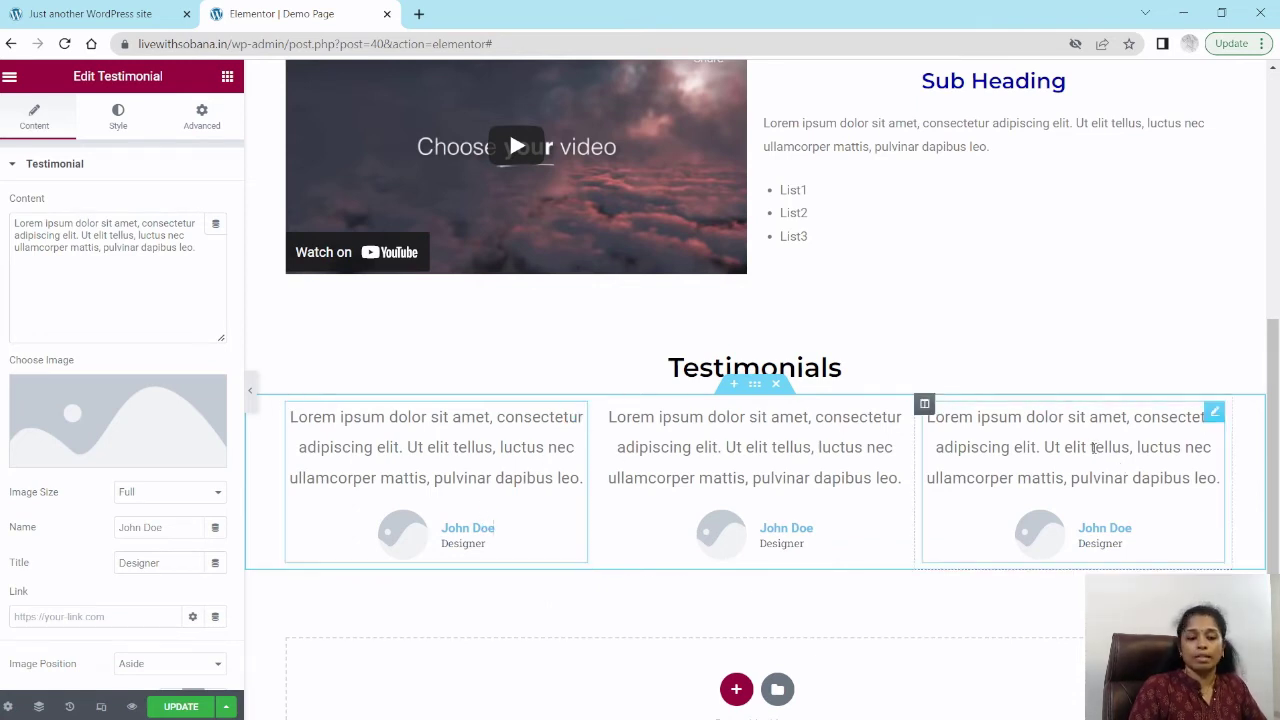
pyautogui.scroll(-2, 871, 434)
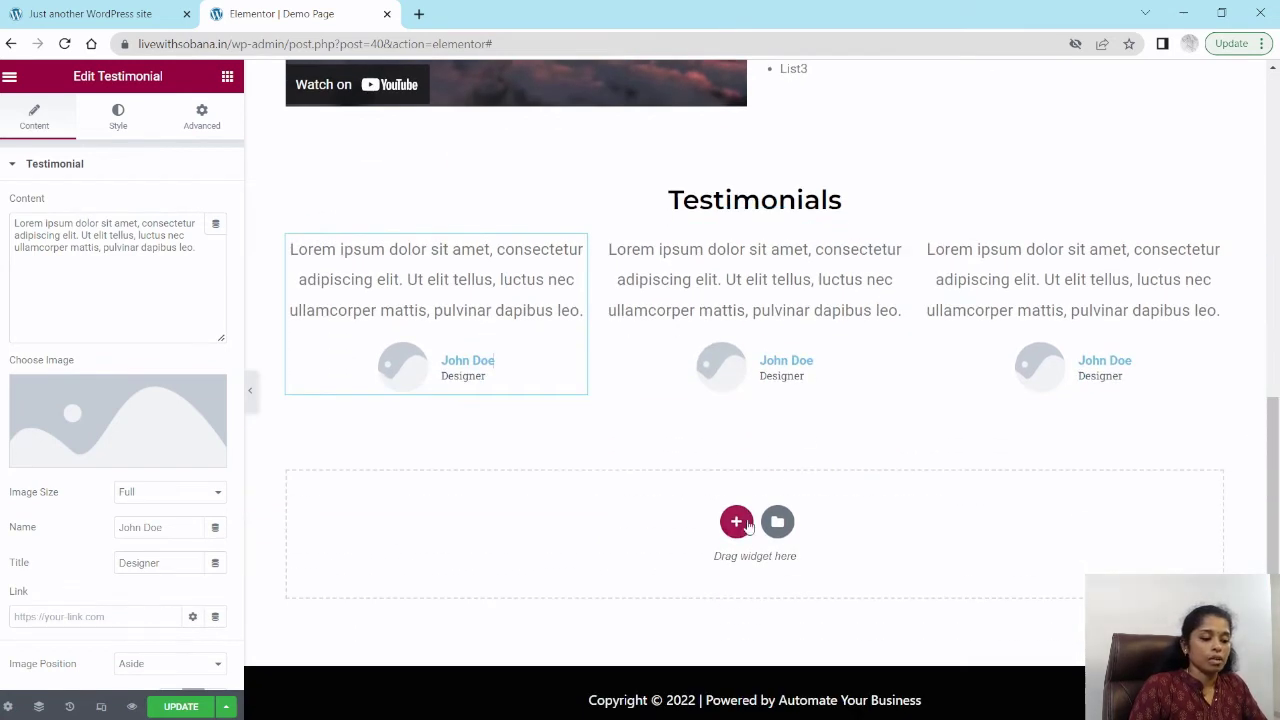
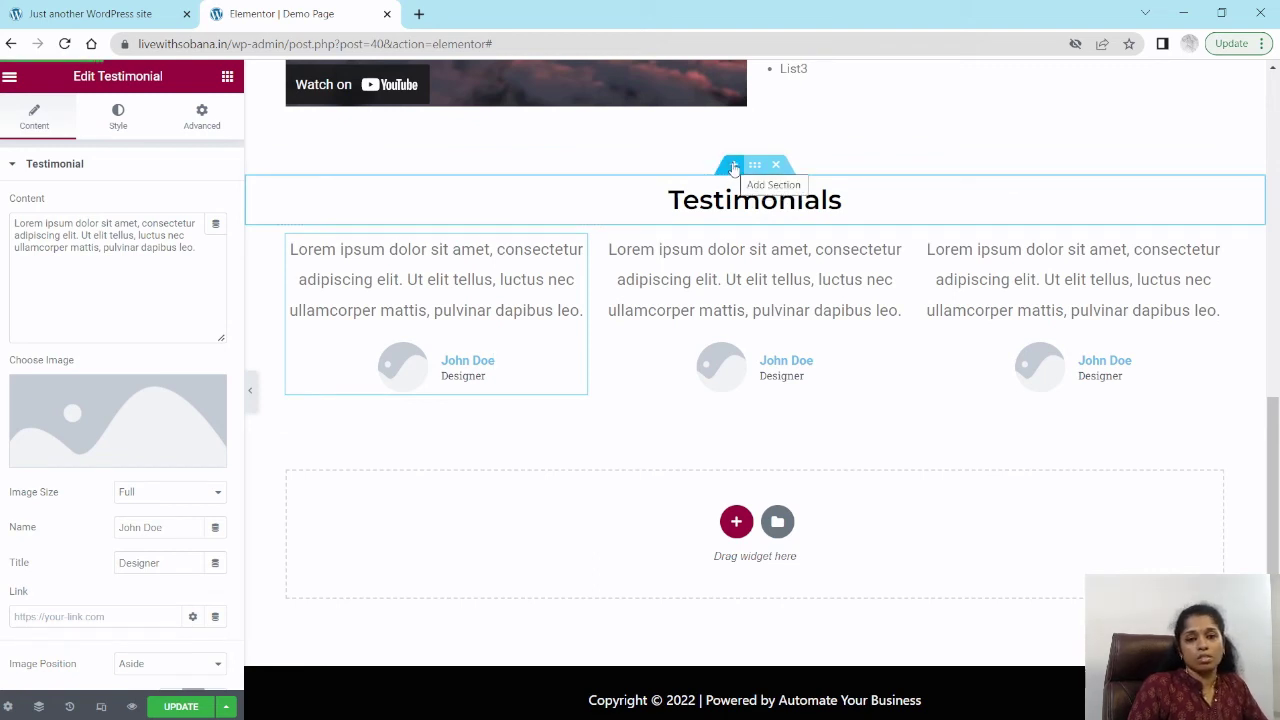
# Step: Insert a new one-column section above the Testimonials heading
pyautogui.click(733, 166)
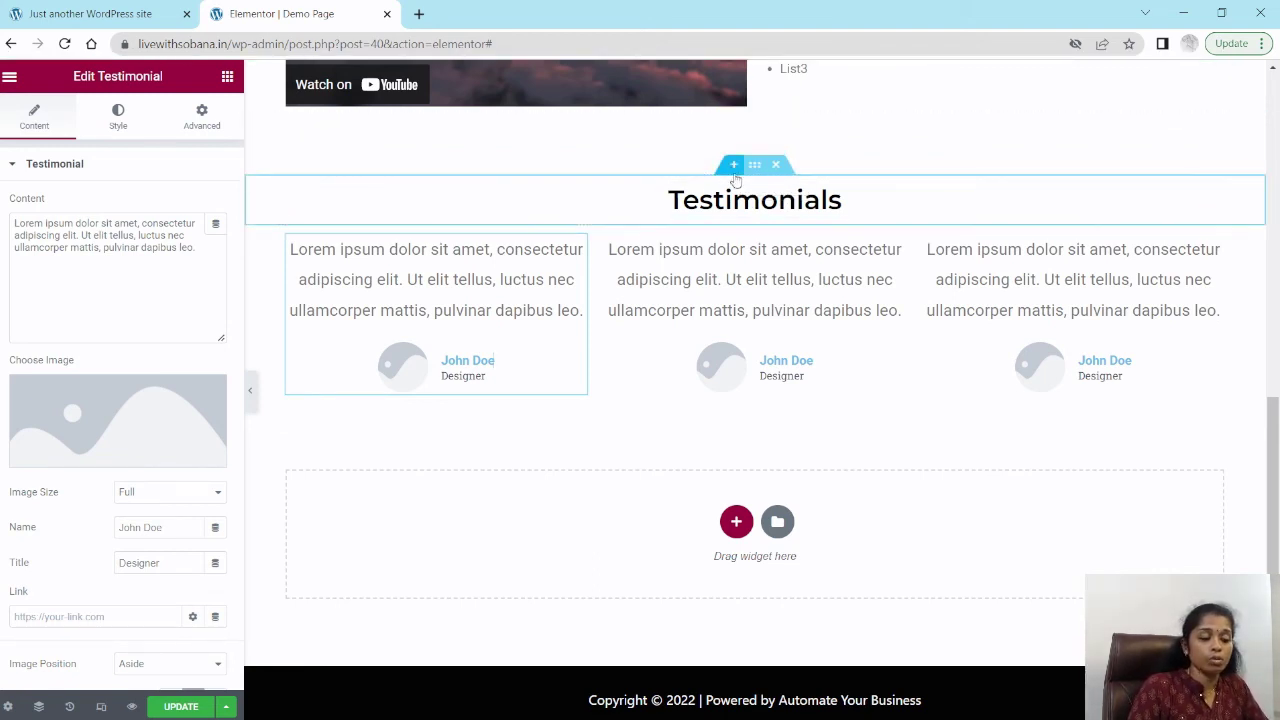
pyautogui.click(733, 166)
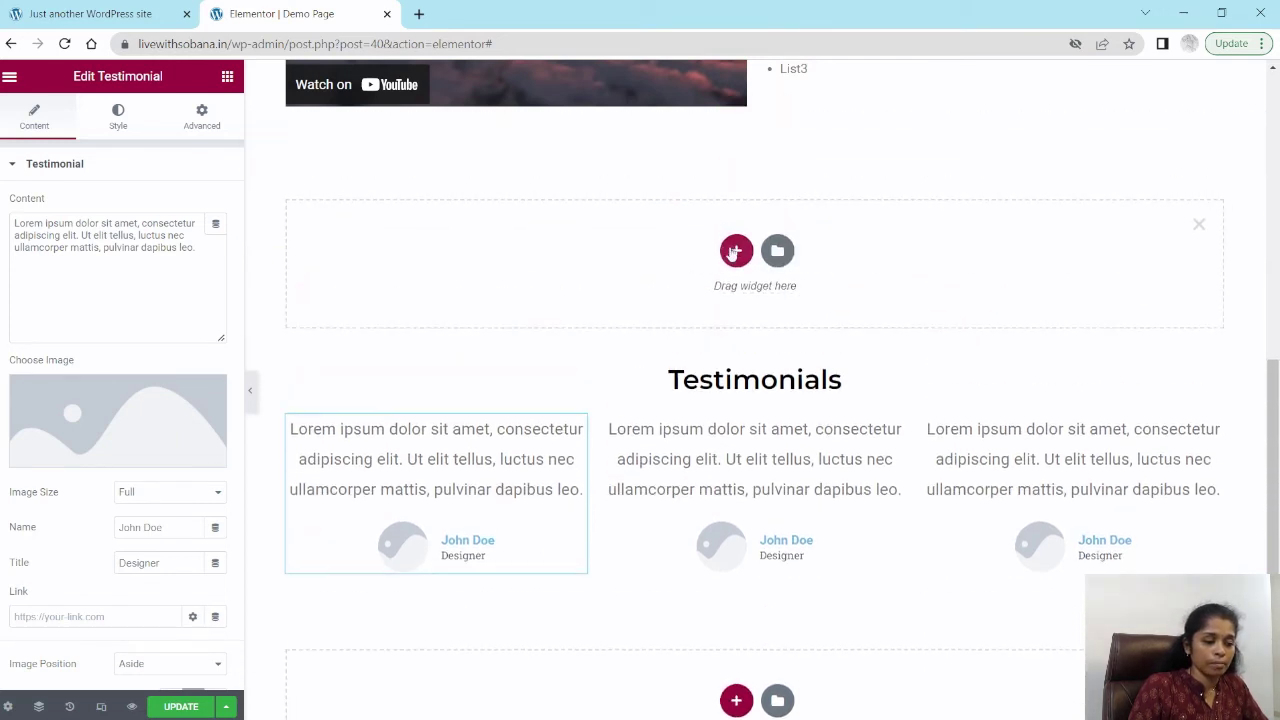
pyautogui.click(737, 250)
pyautogui.click(542, 298)
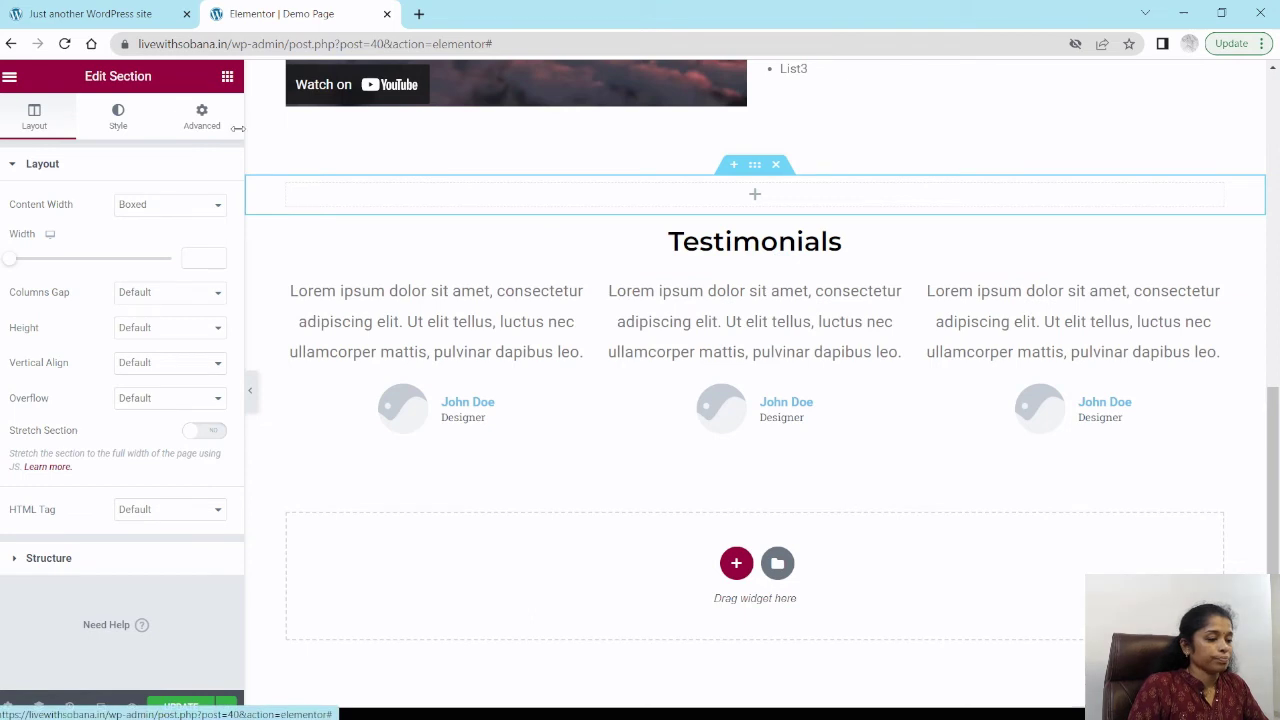
# Step: Copy the Testimonials heading and paste it into the new empty section
pyautogui.click(228, 78)
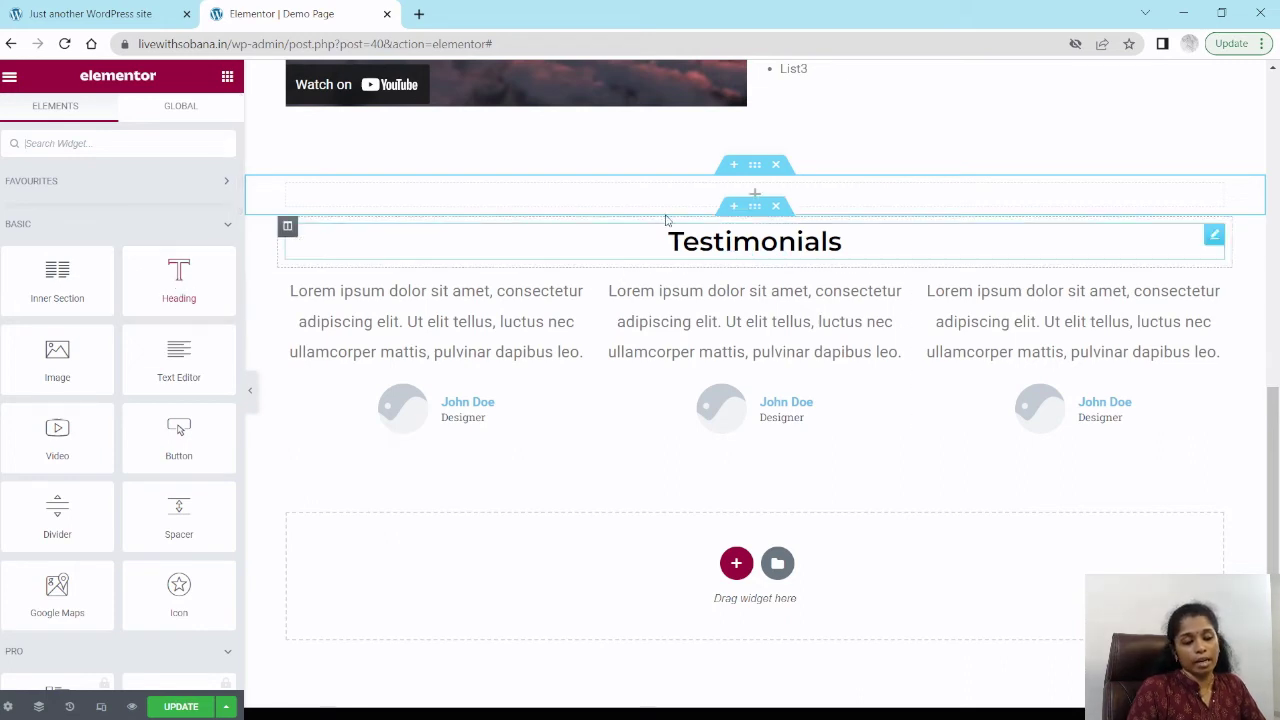
pyautogui.rightClick(1215, 240)
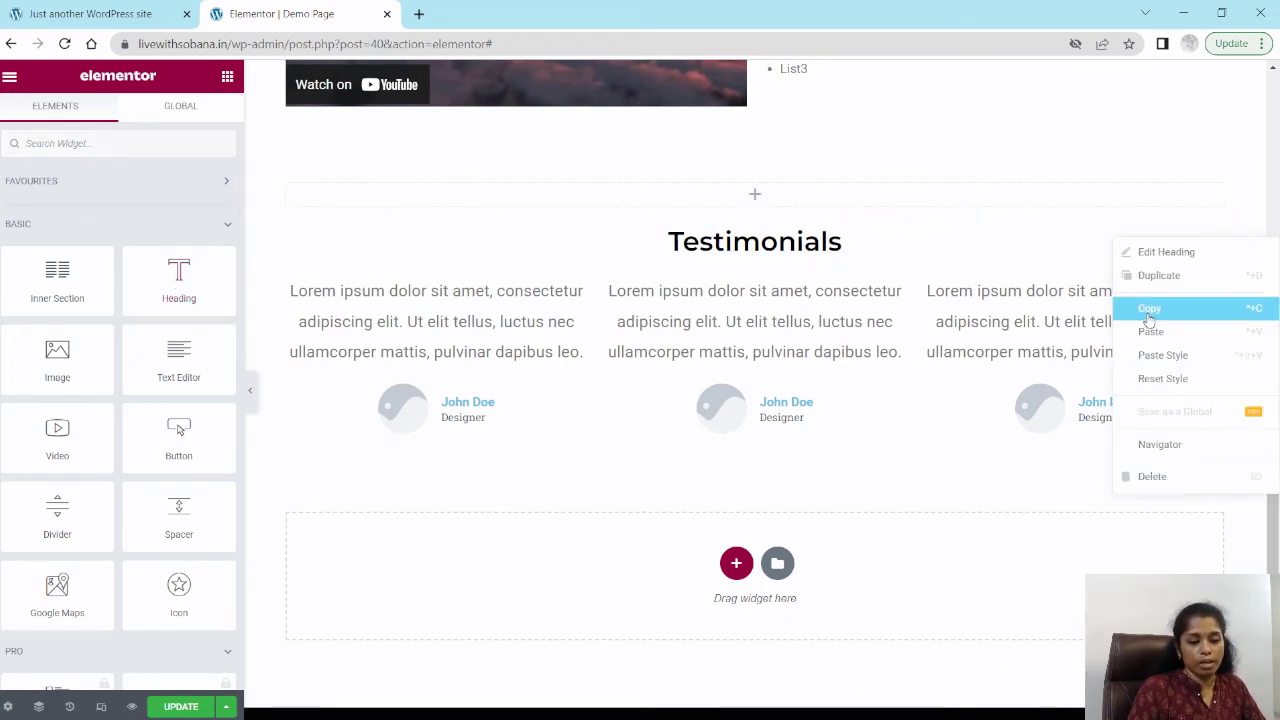
pyautogui.click(1150, 311)
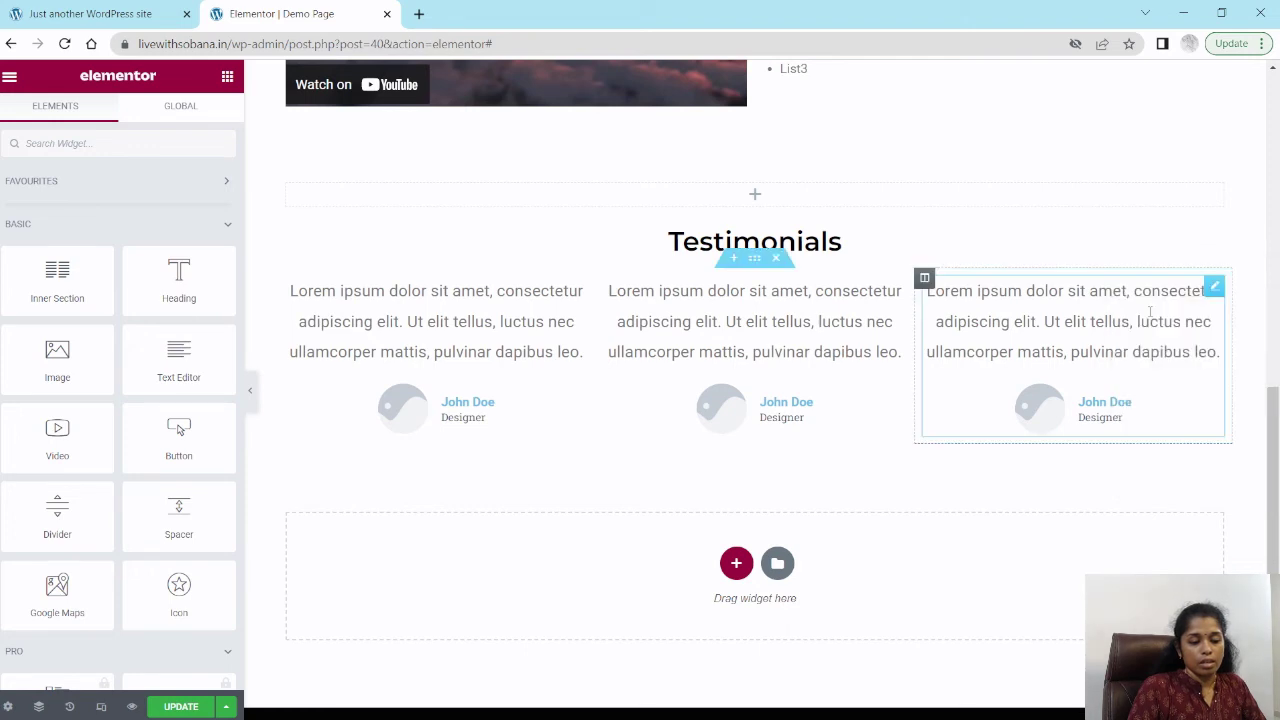
pyautogui.rightClick(757, 199)
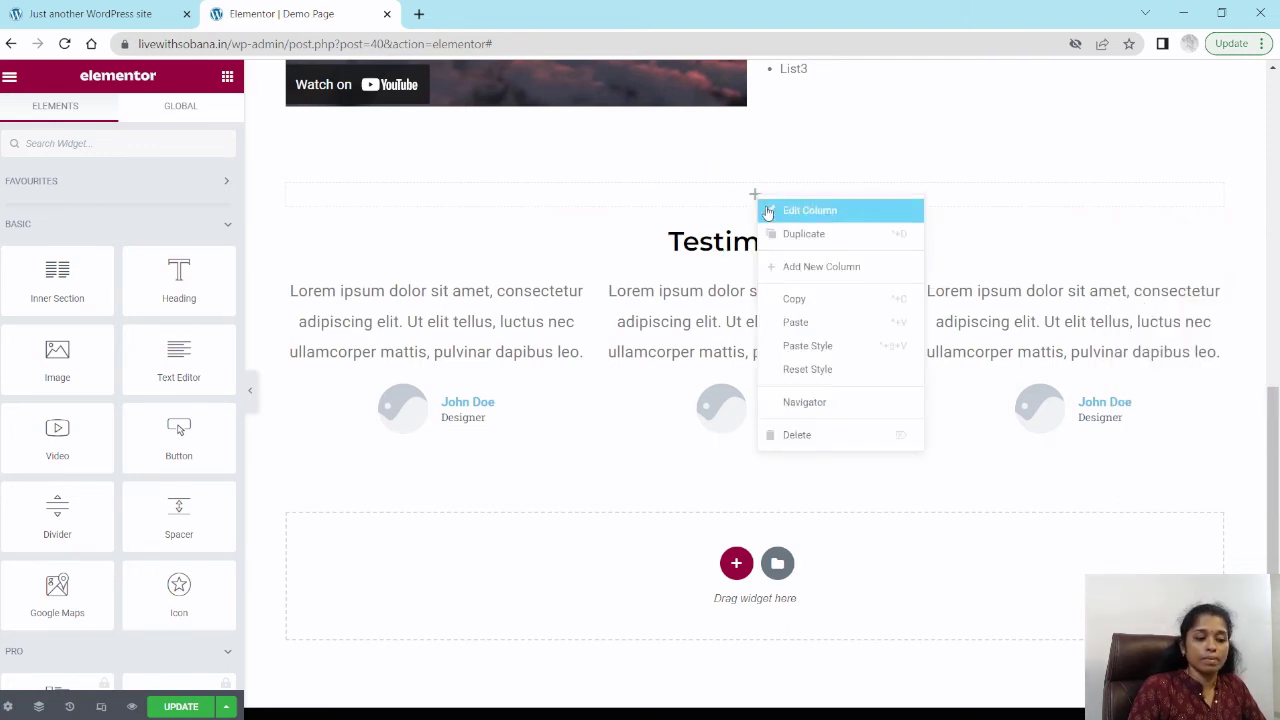
pyautogui.click(800, 323)
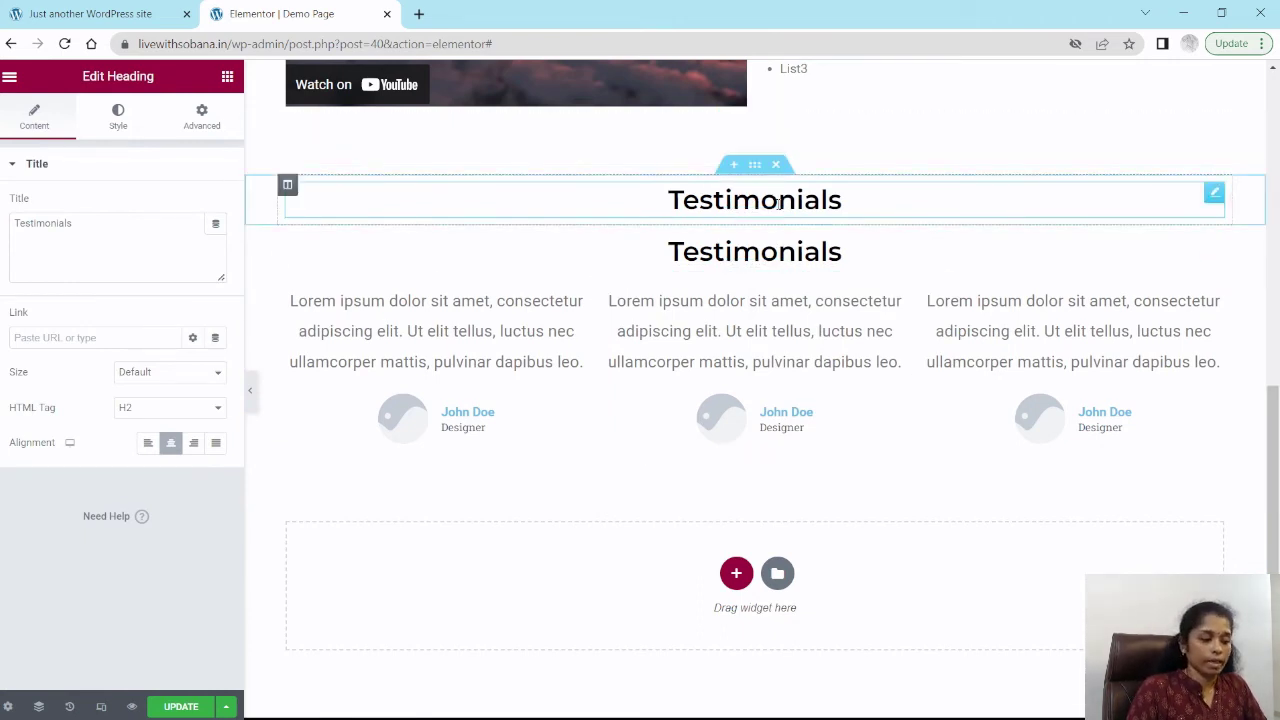
# Step: Change the copied heading's title to "Our Services"
pyautogui.doubleClick(41, 222)
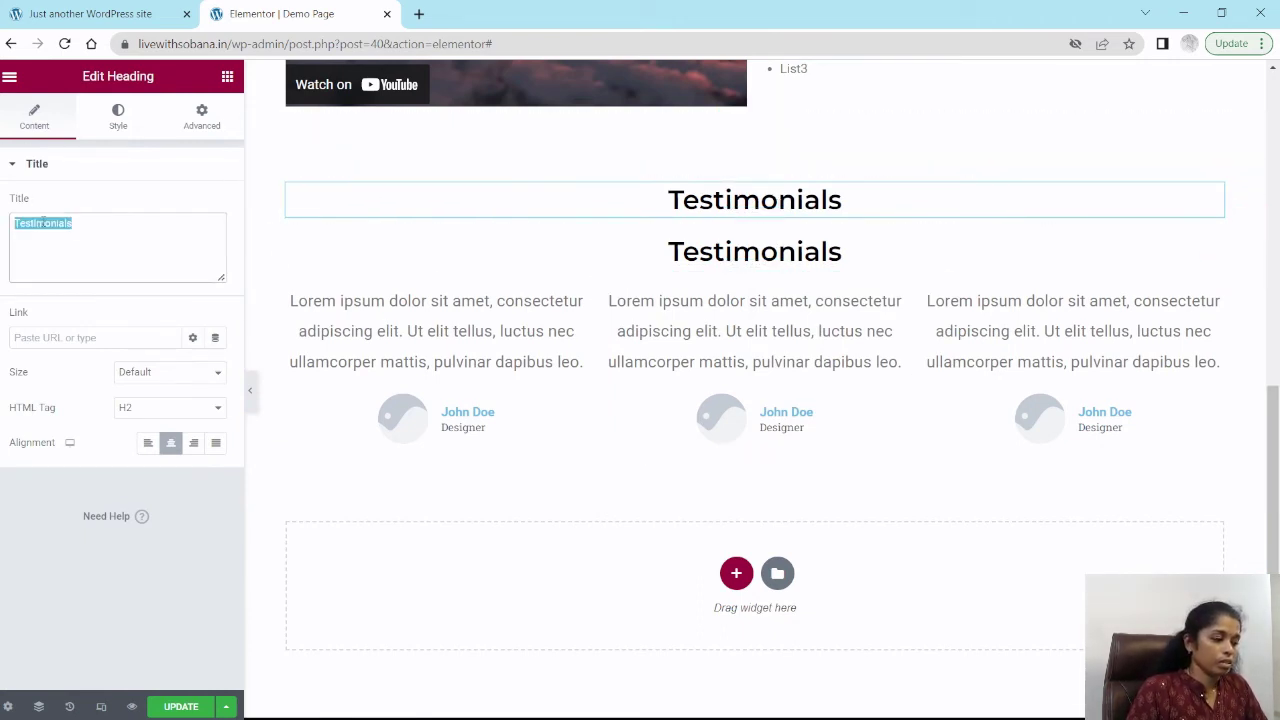
pyautogui.click(43, 223)
pyautogui.doubleClick(43, 223)
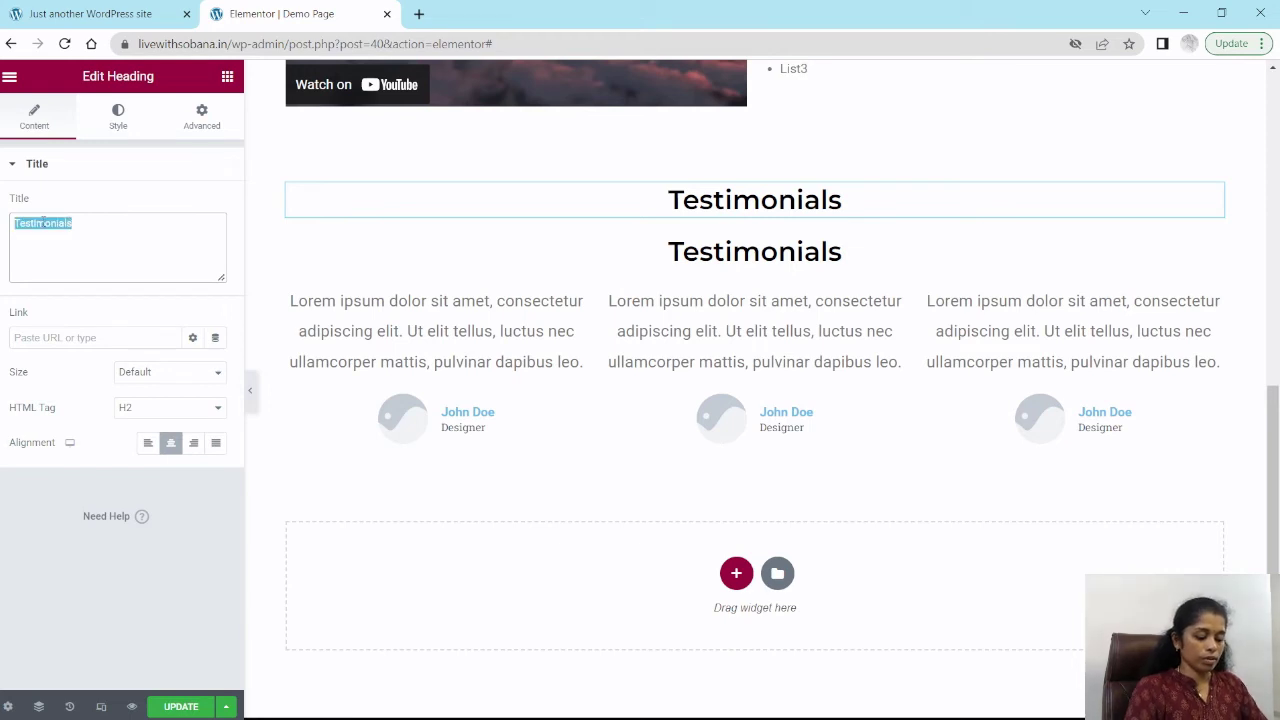
pyautogui.write('Our')
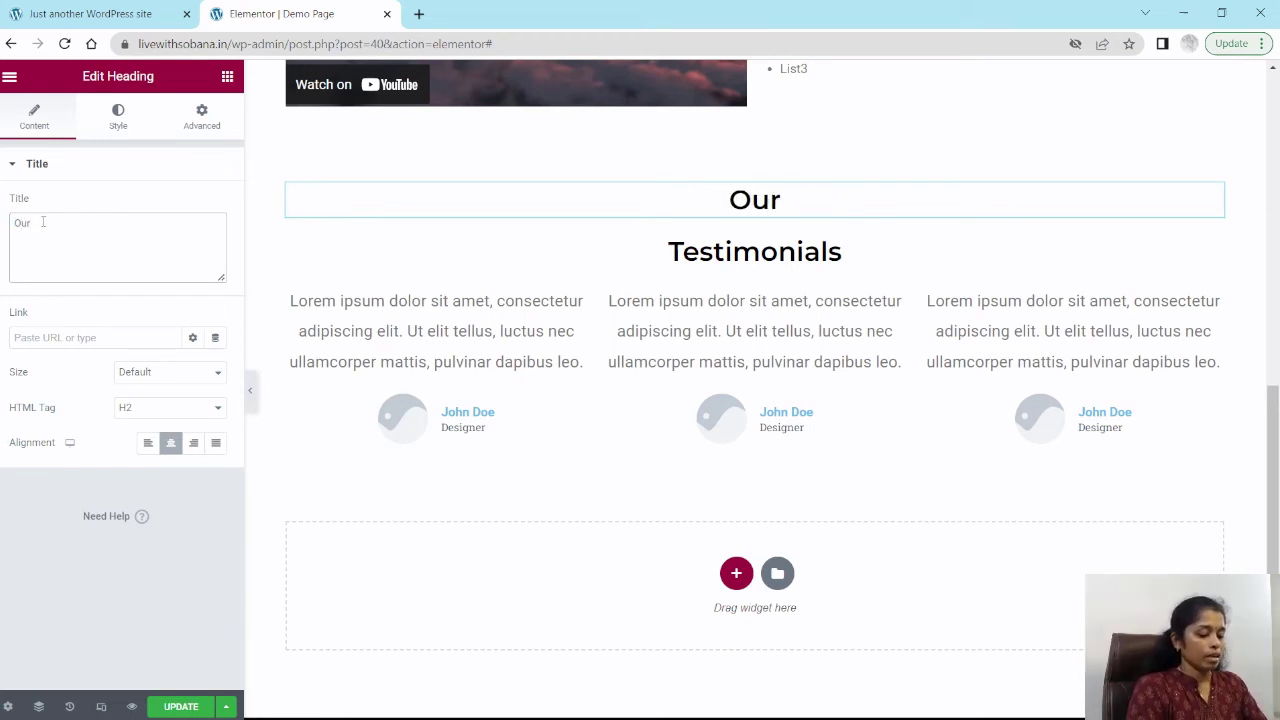
pyautogui.write(' Serv')
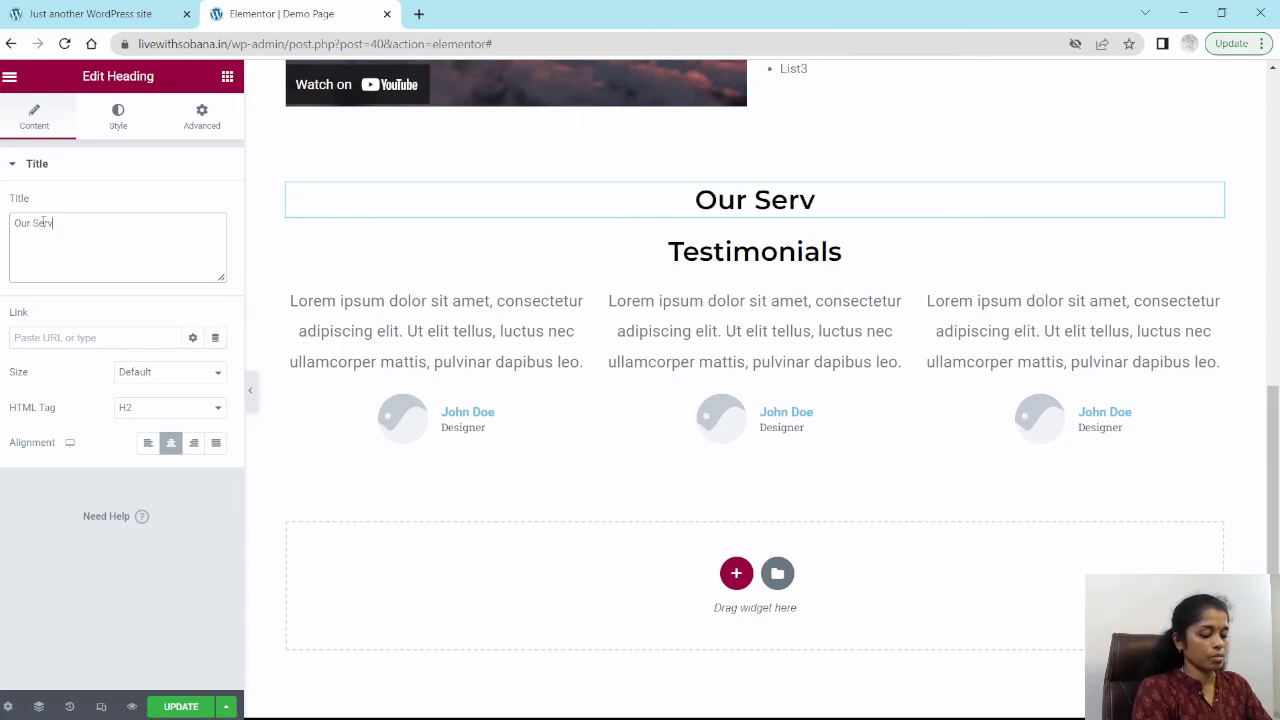
pyautogui.write('ices')
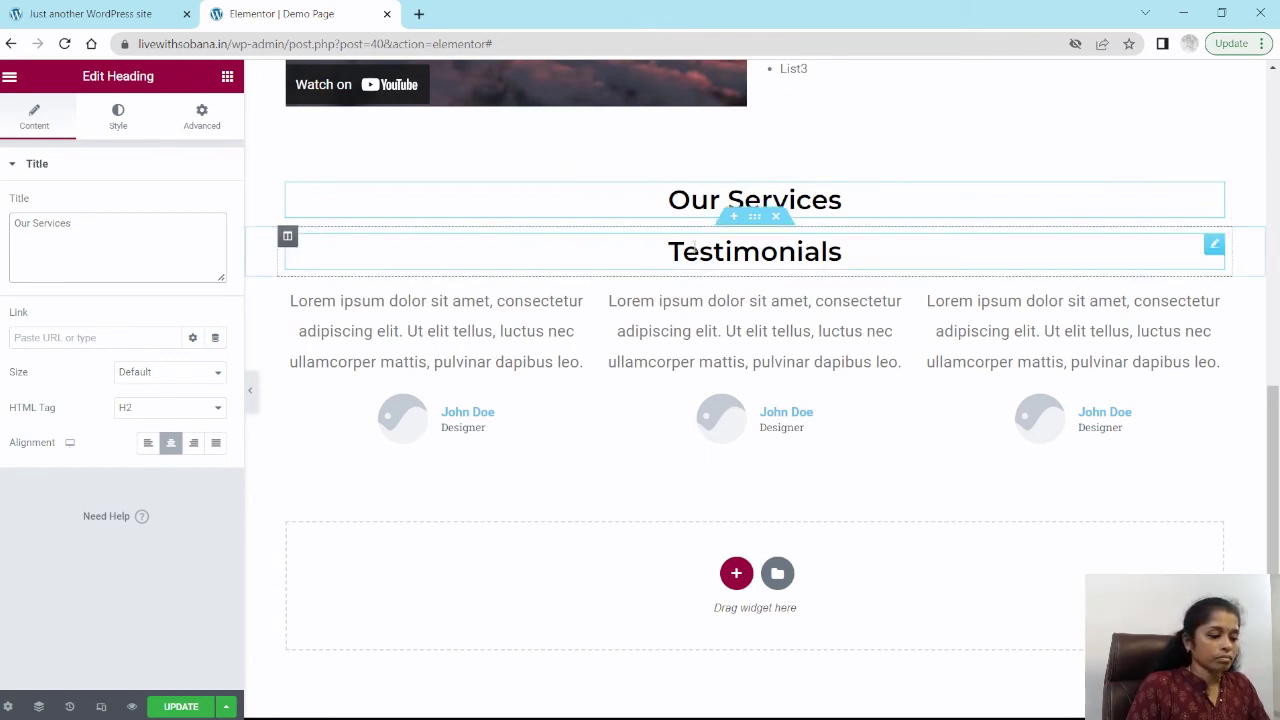
# Step: Insert a three-column section below the Our Services heading and place an Image widget in its first column
pyautogui.click(734, 217)
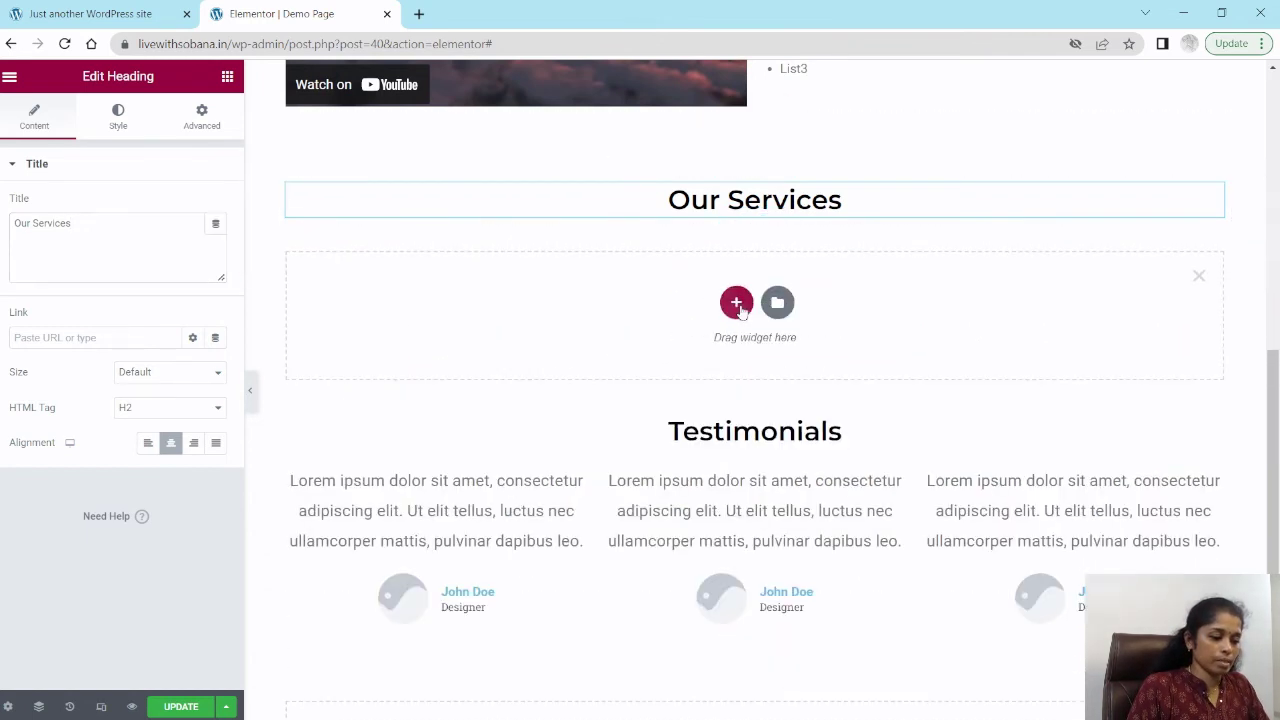
pyautogui.click(736, 303)
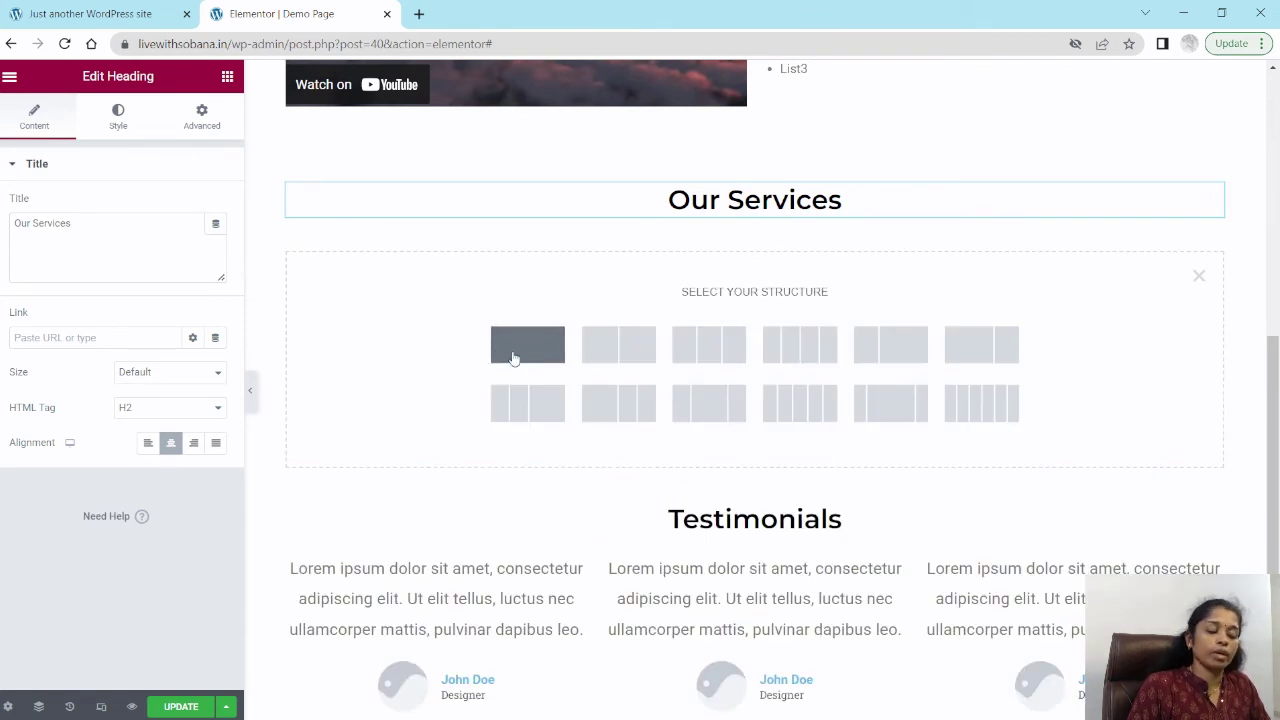
pyautogui.click(725, 349)
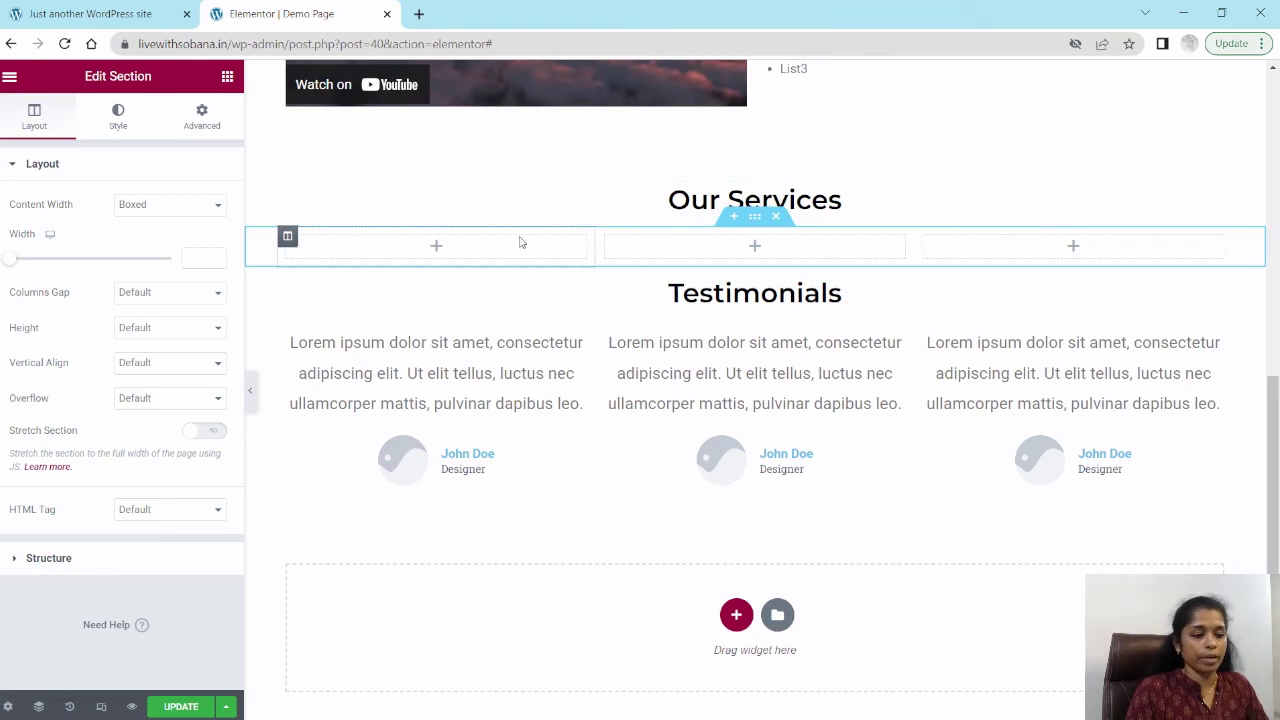
pyautogui.click(436, 247)
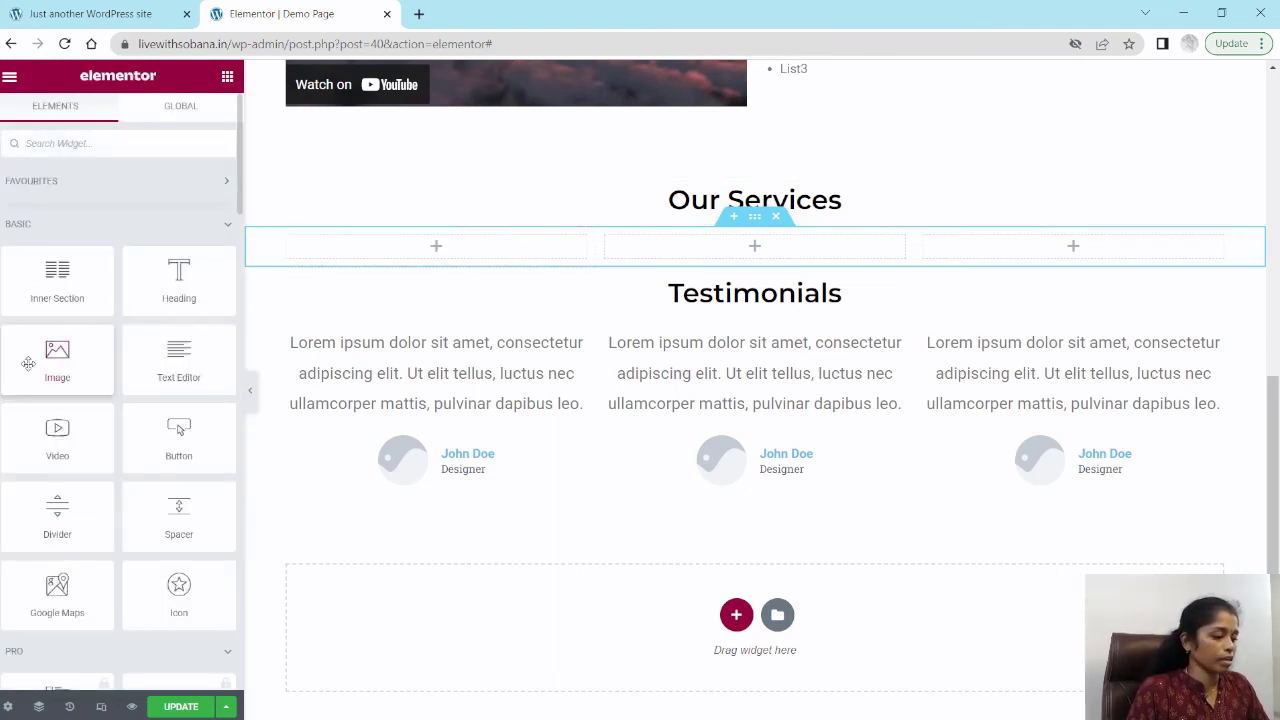
pyautogui.moveTo(57, 360); pyautogui.dragTo(430, 245)
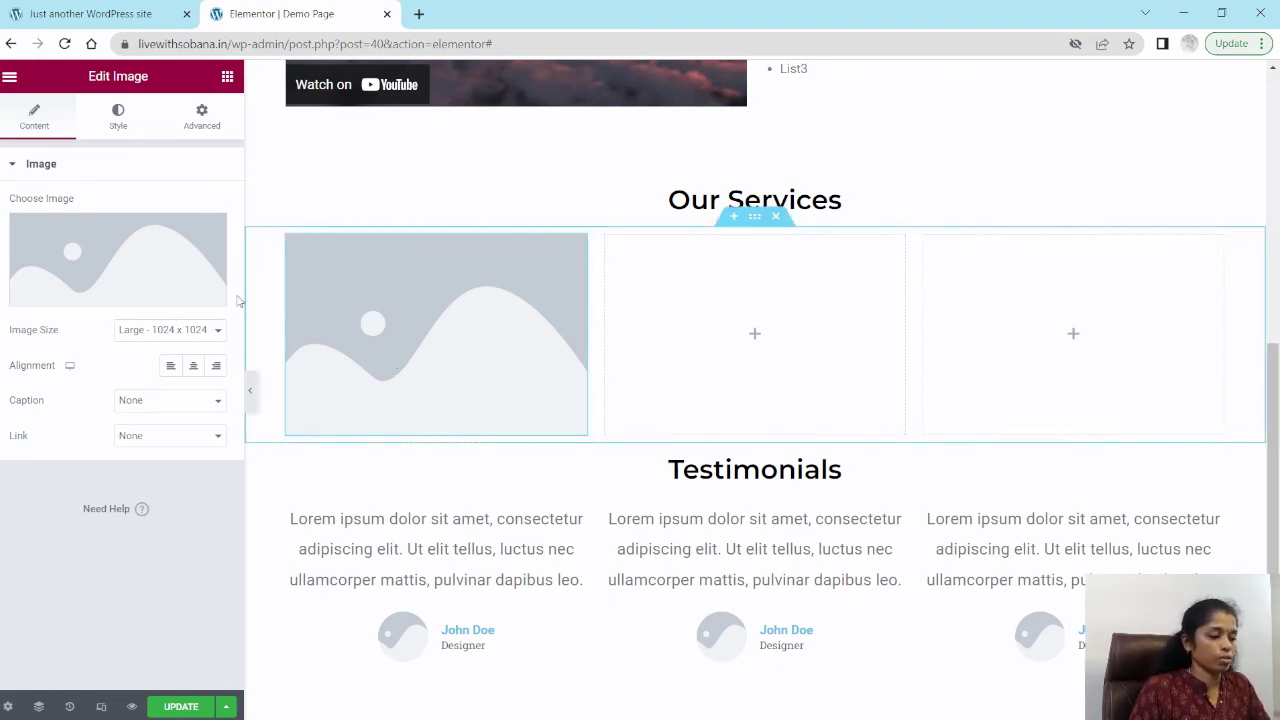
# Step: Upload the images AI-MATLAB-.png, AI.png and ARD.png to the media library for the image widget
pyautogui.click(106, 250)
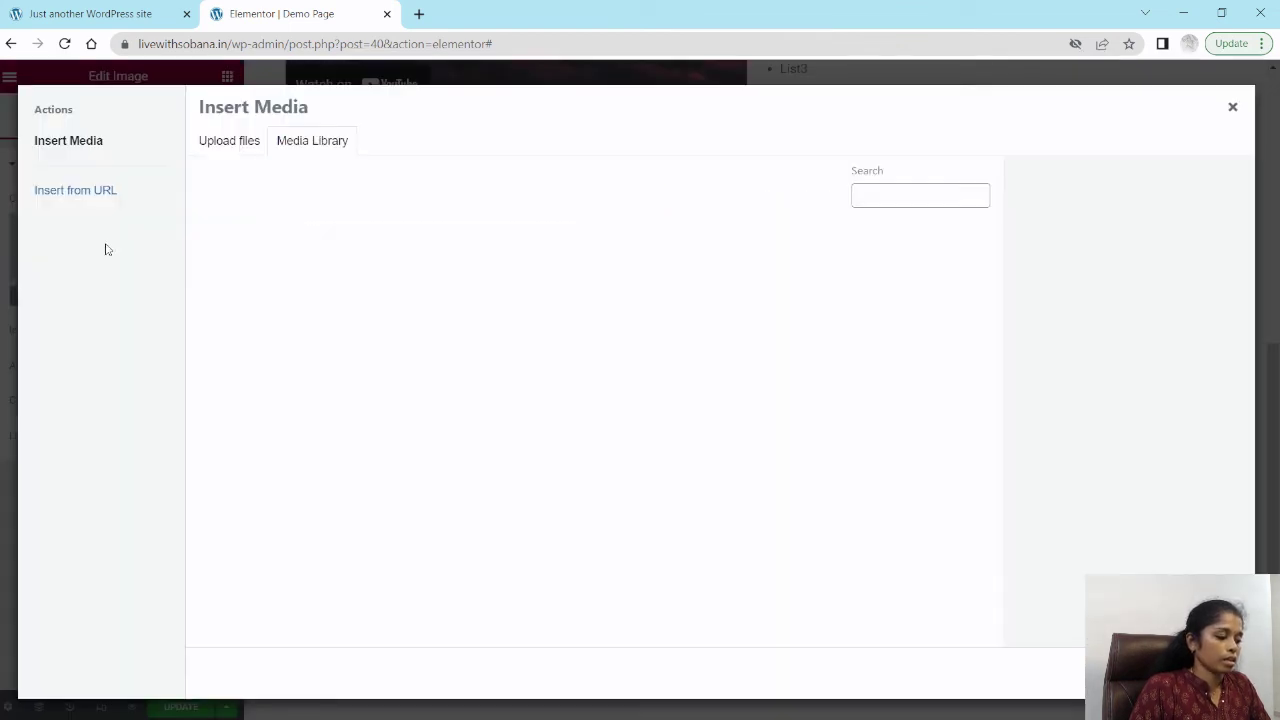
pyautogui.click(241, 151)
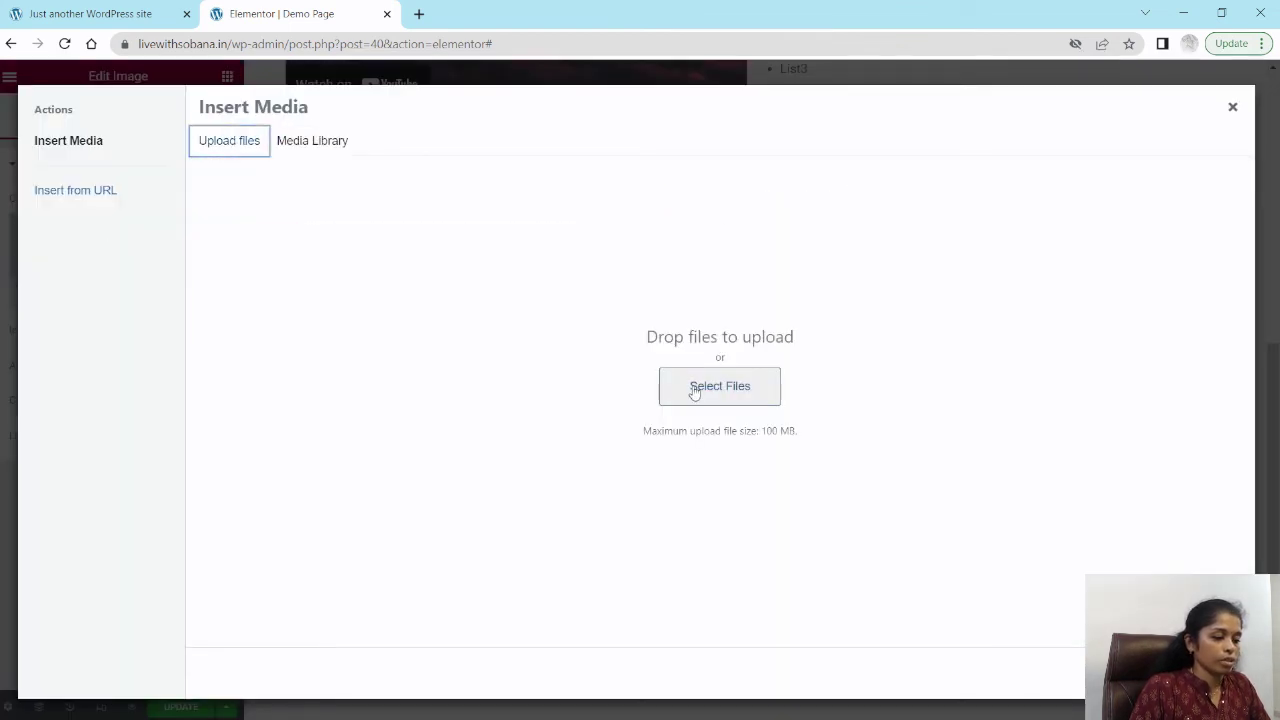
pyautogui.click(722, 397)
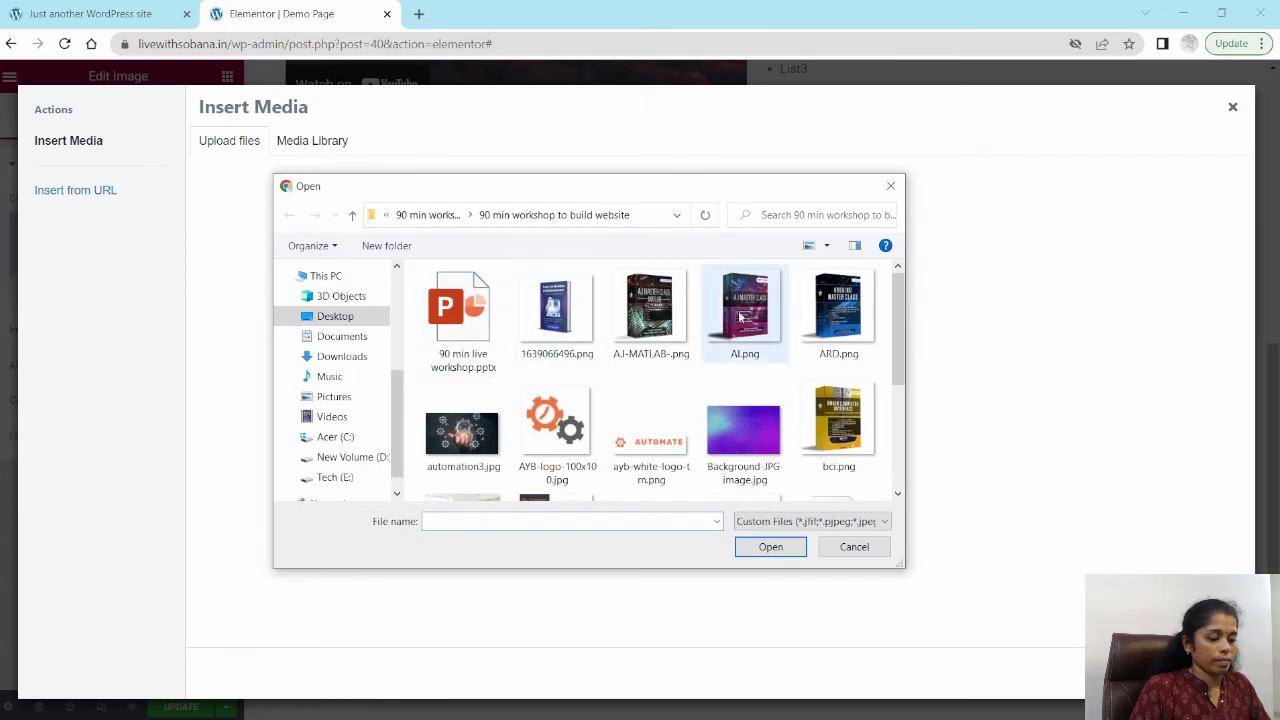
pyautogui.click(680, 326)
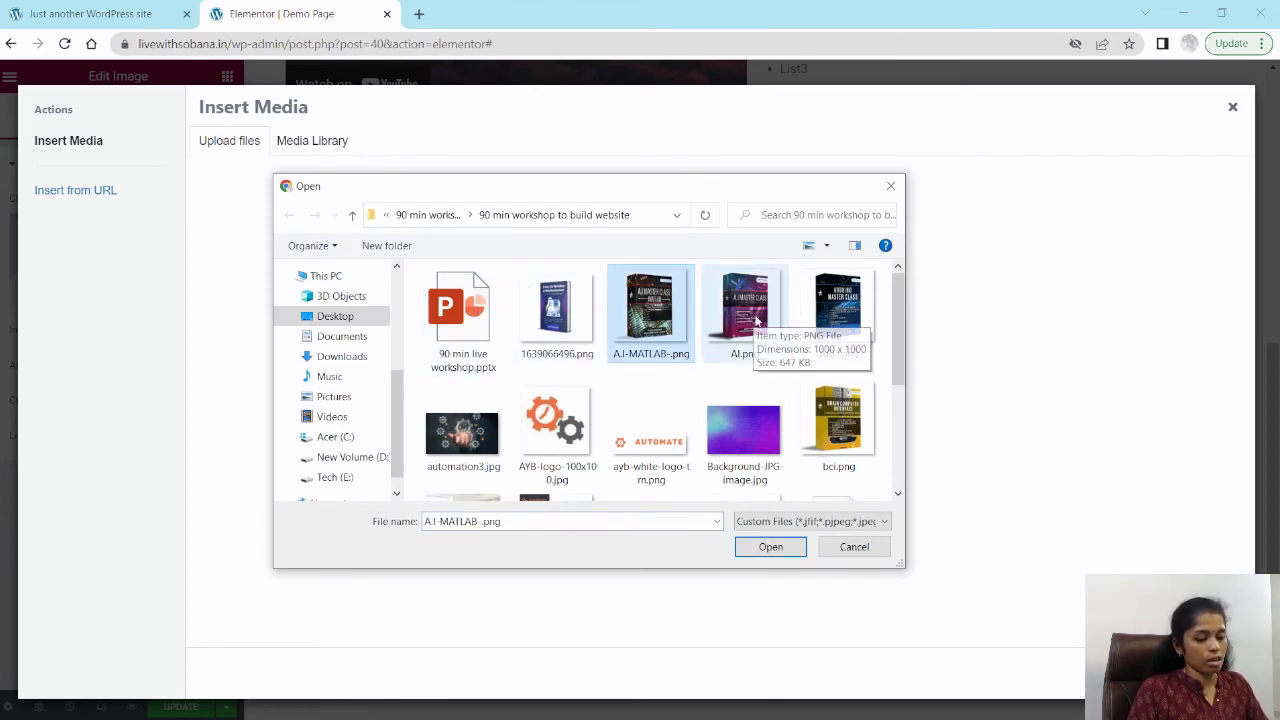
pyautogui.click(752, 320)
pyautogui.click(666, 323)
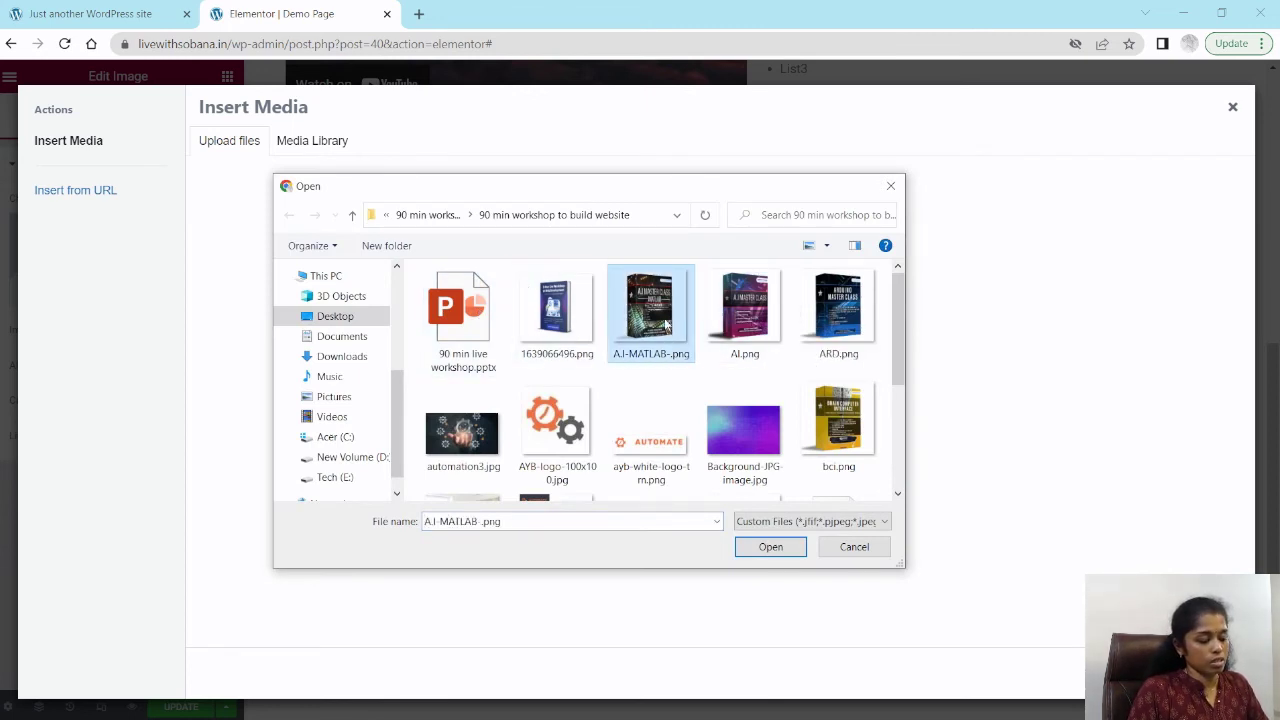
pyautogui.keyDown('ctrl'); pyautogui.click(757, 324); pyautogui.keyUp('ctrl')
pyautogui.keyDown('ctrl'); pyautogui.click(836, 318); pyautogui.keyUp('ctrl')
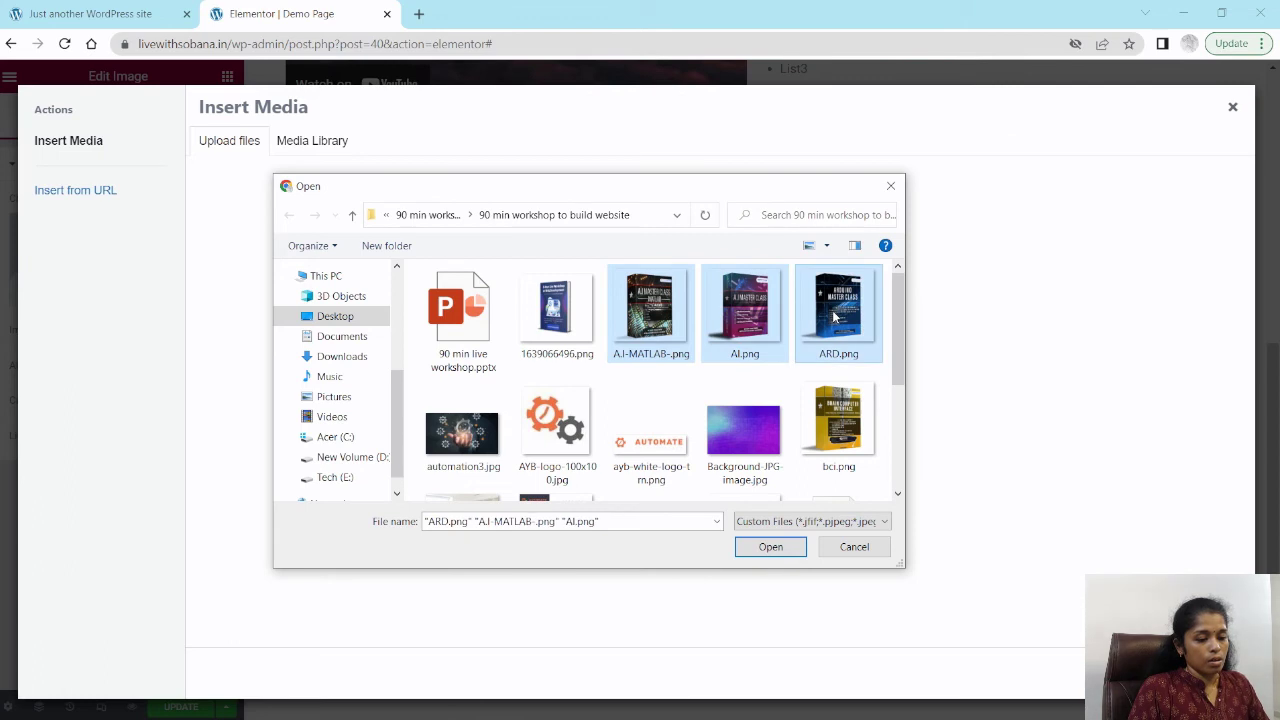
pyautogui.click(770, 546)
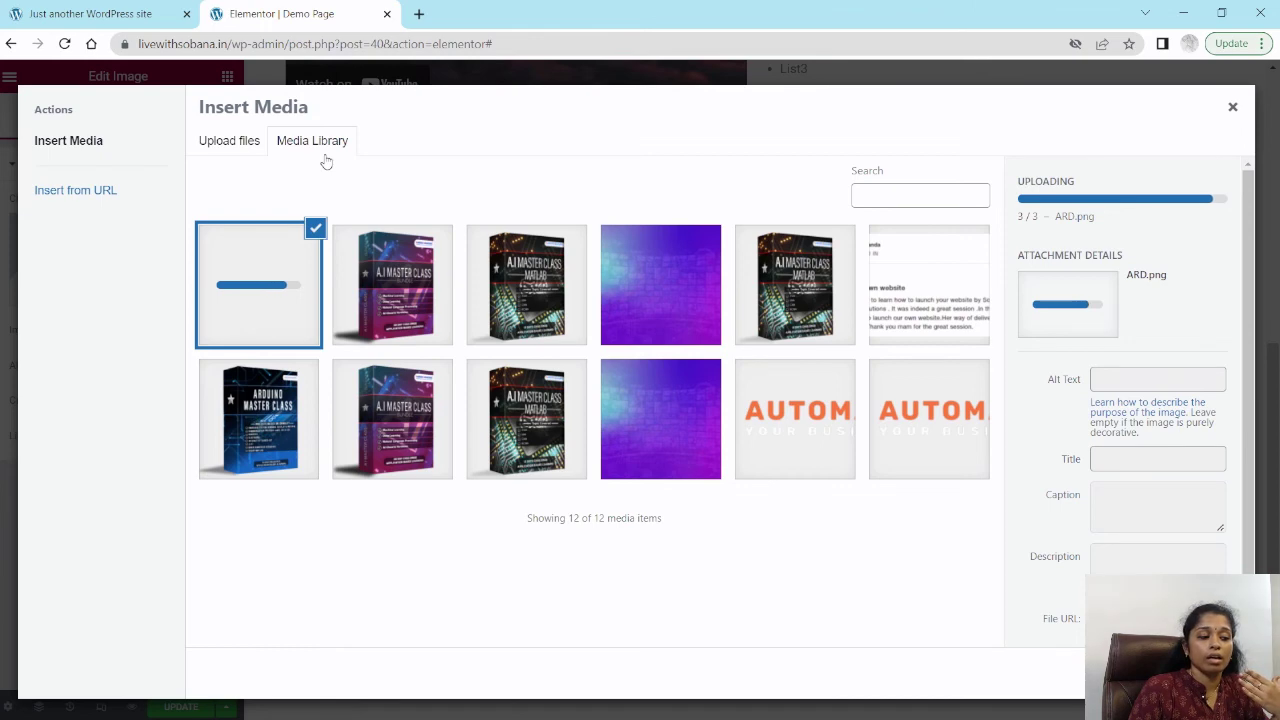
# Step: Select the ARD Arduino Master Class image from the media library and insert it into the widget
pyautogui.click(240, 145)
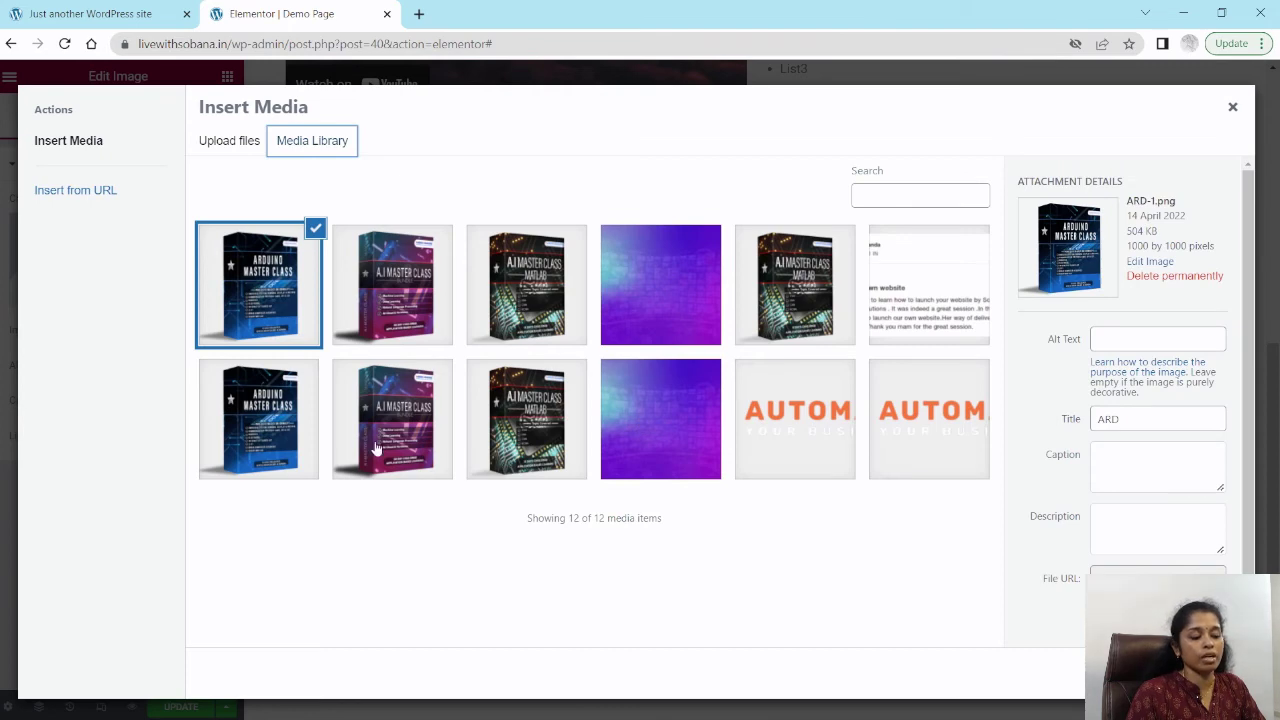
pyautogui.click(276, 435)
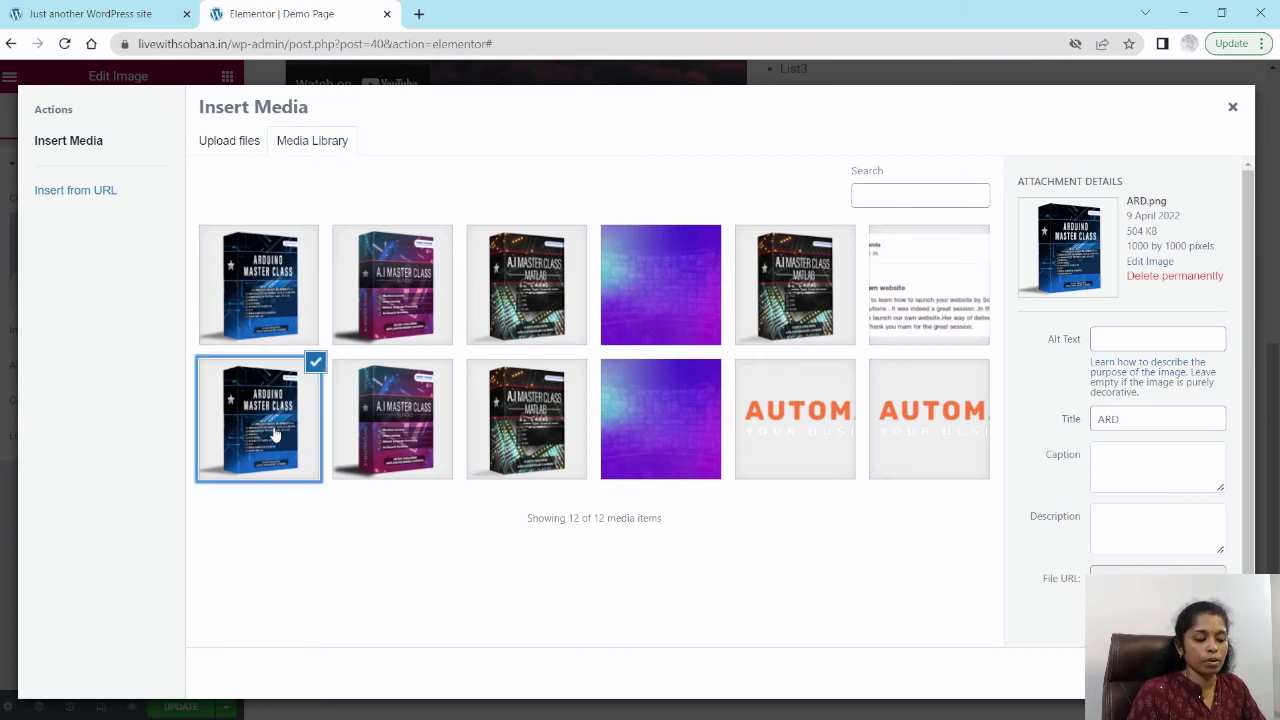
pyautogui.click(1196, 673)
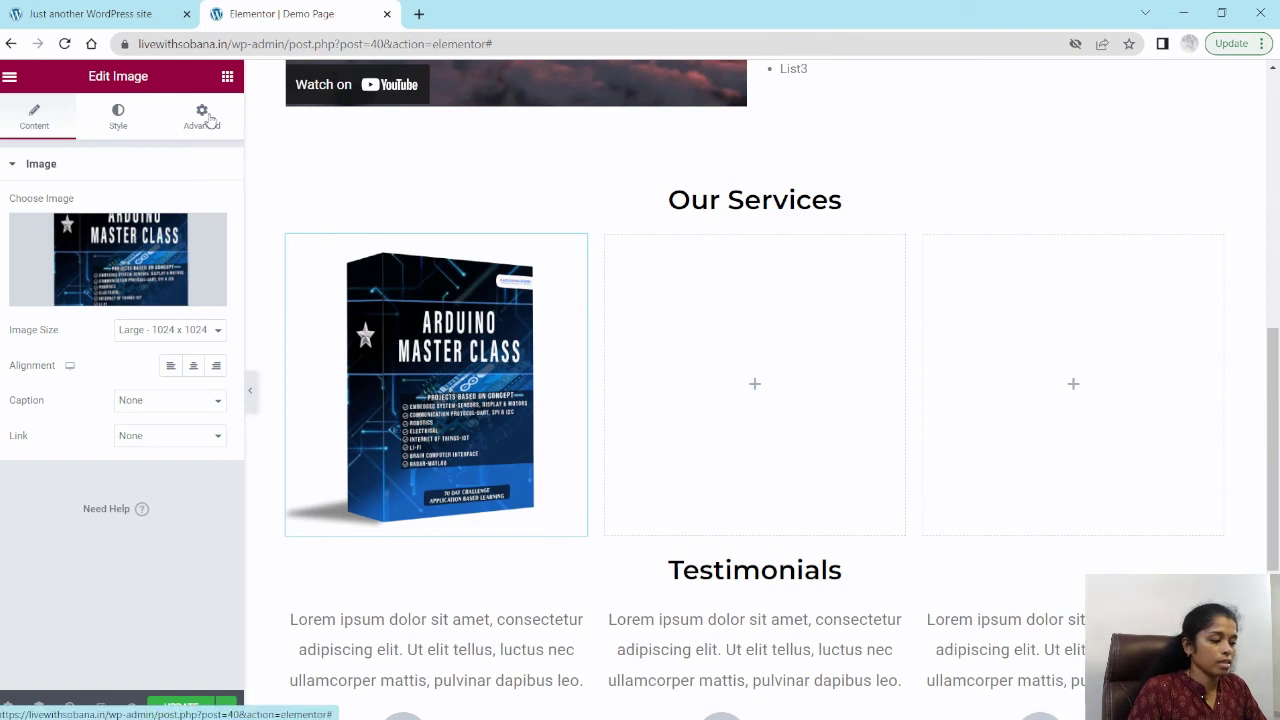
# Step: Add a Heading widget below the Arduino image and set its title to "Arduino Master Class"
pyautogui.click(227, 77)
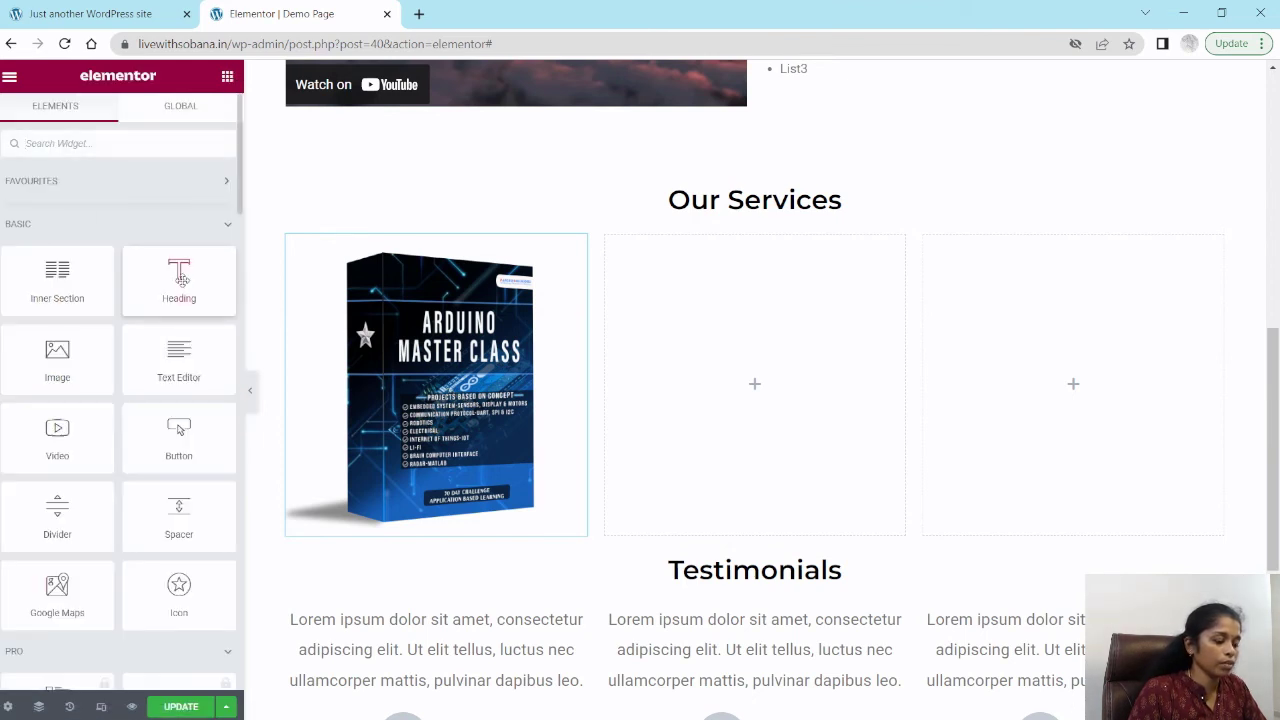
pyautogui.moveTo(181, 279); pyautogui.dragTo(458, 540)
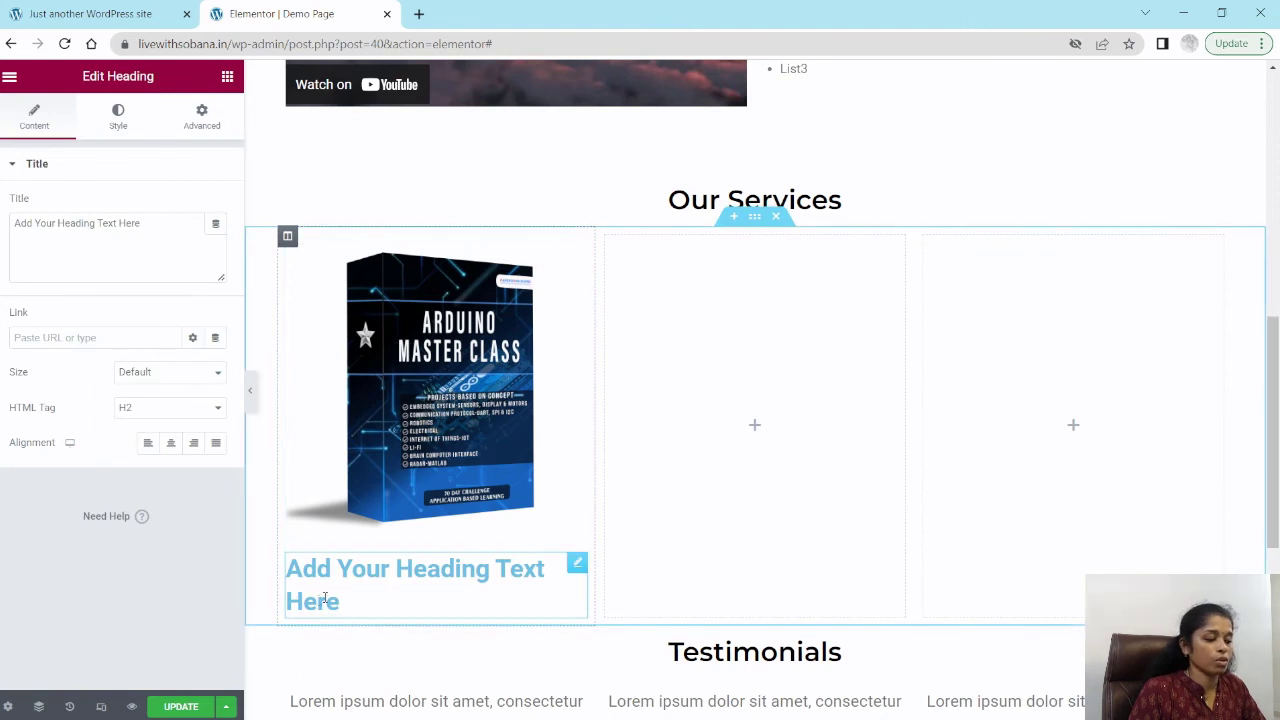
pyautogui.click(93, 225)
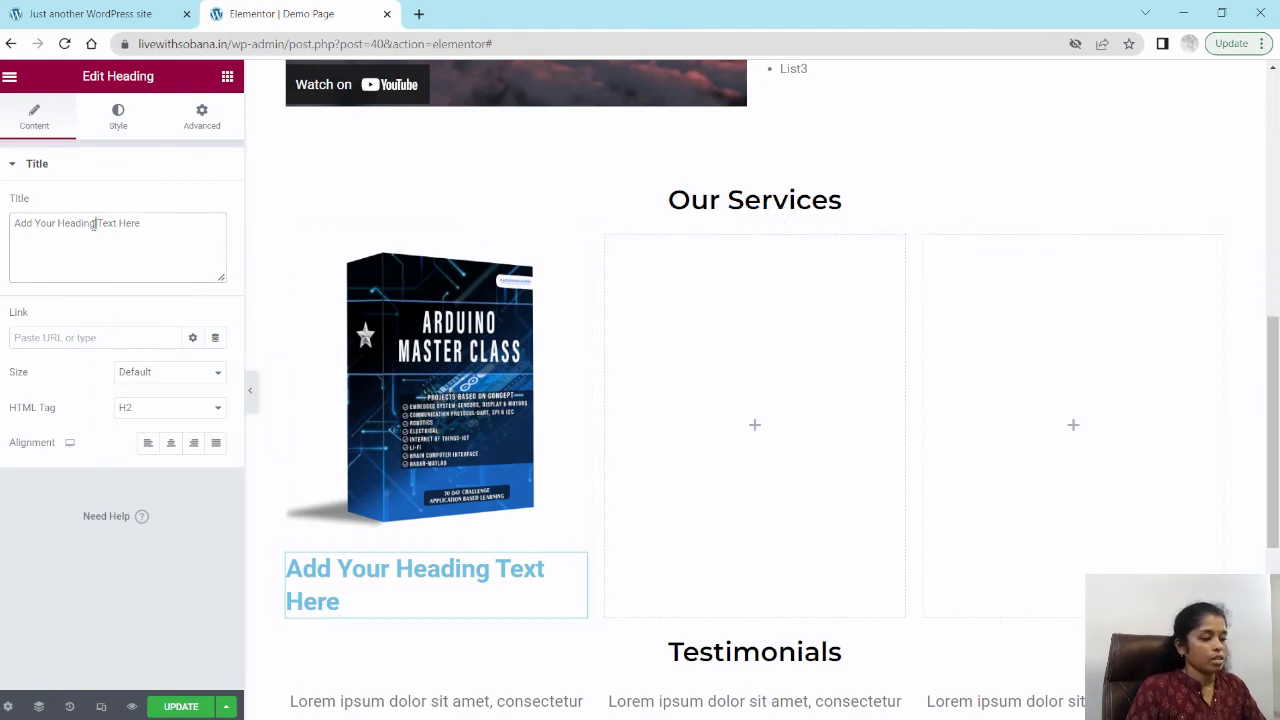
pyautogui.hotkey('ctrl', 'a')
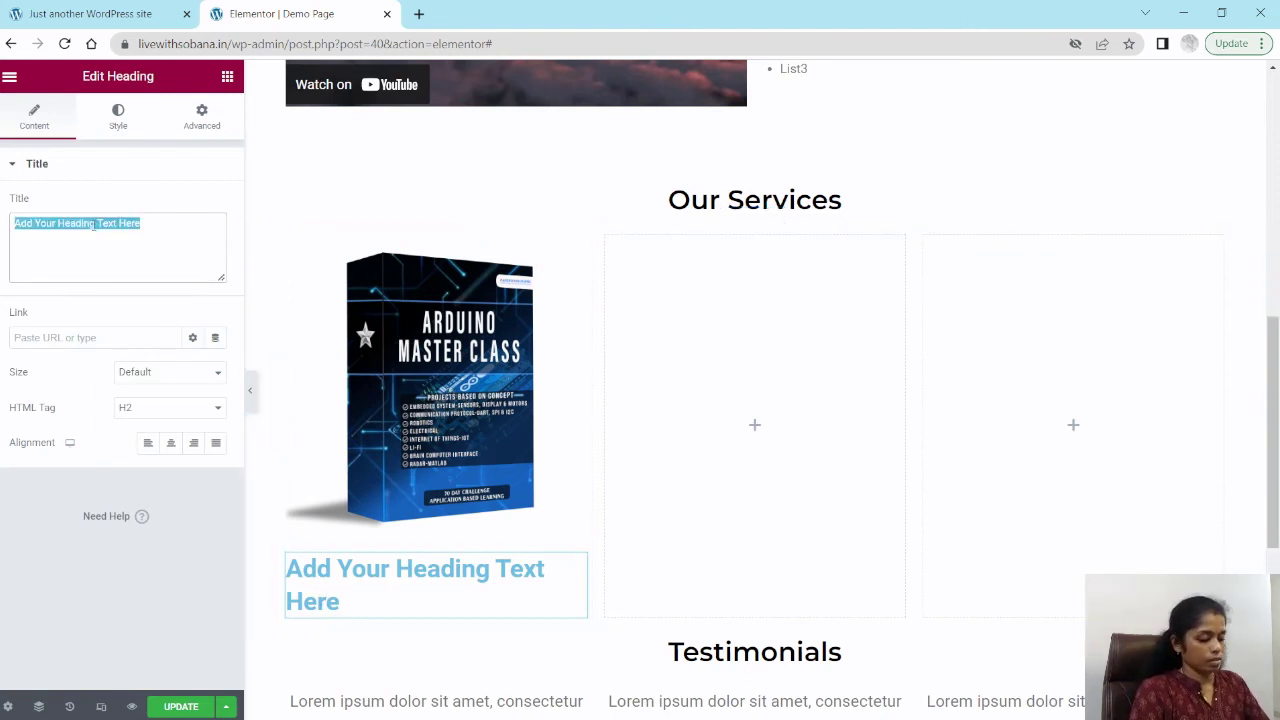
pyautogui.write('Aur')
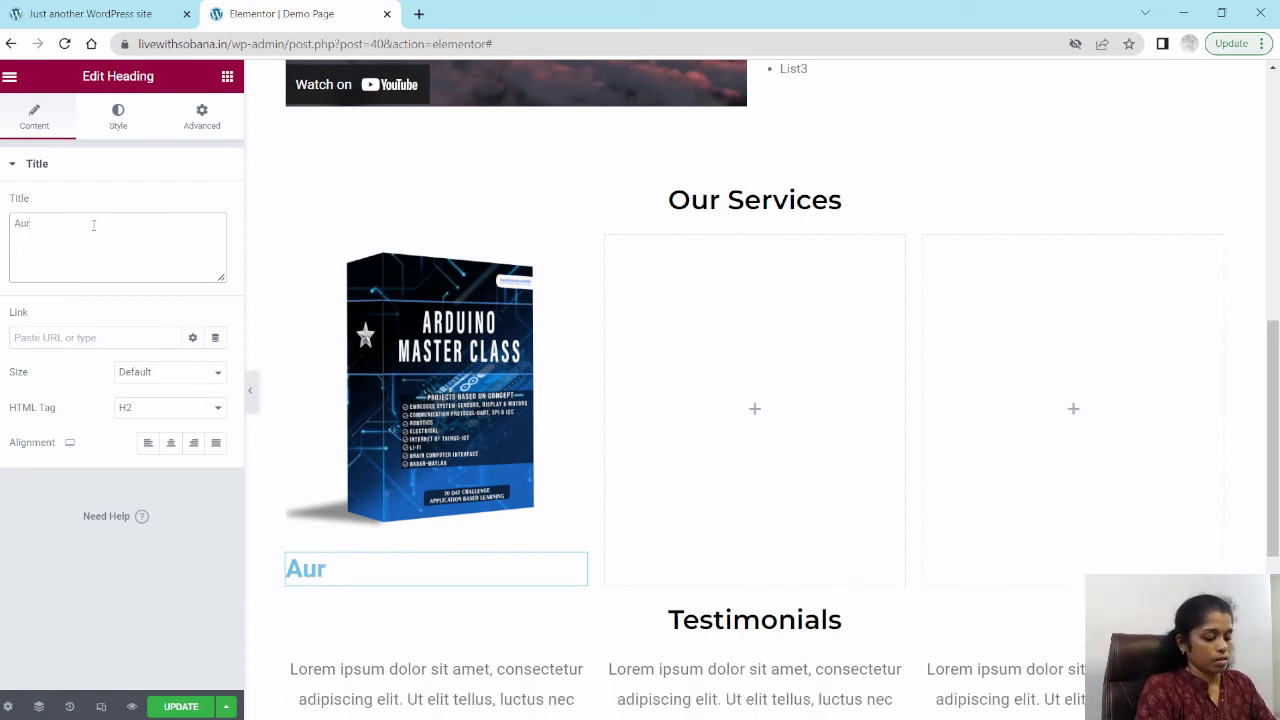
pyautogui.write('duino')
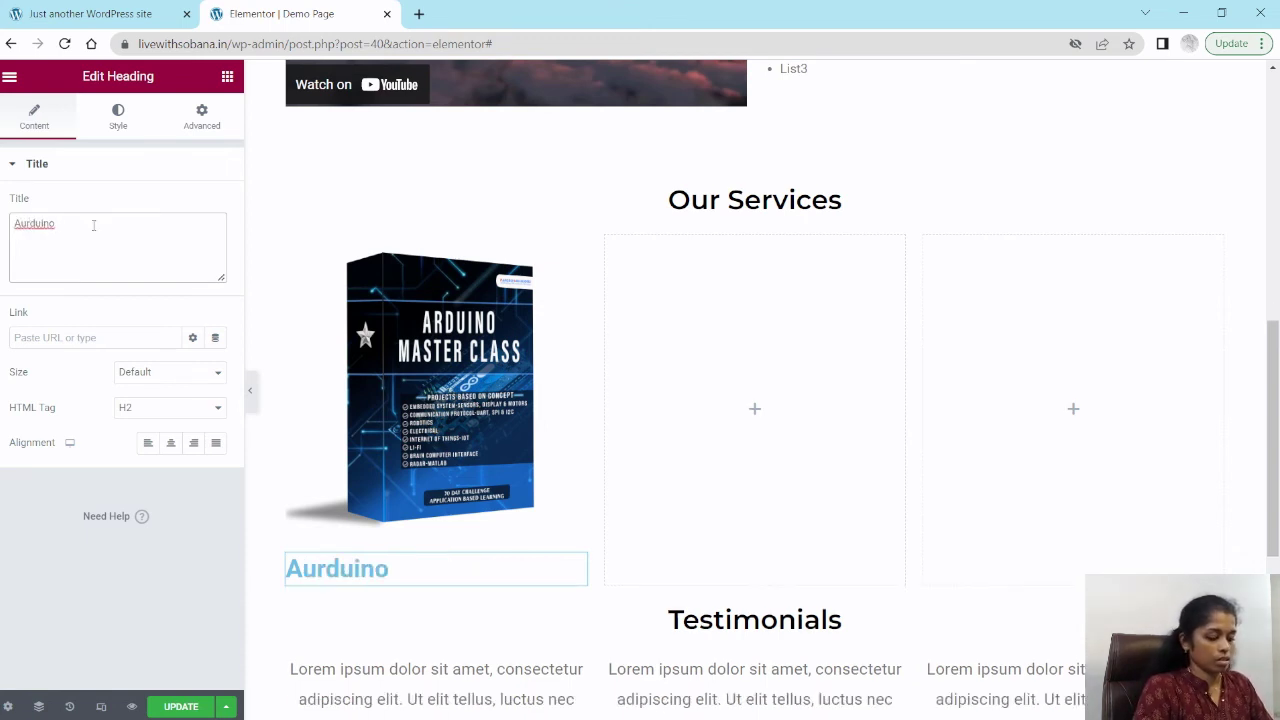
pyautogui.write(' Master cla')
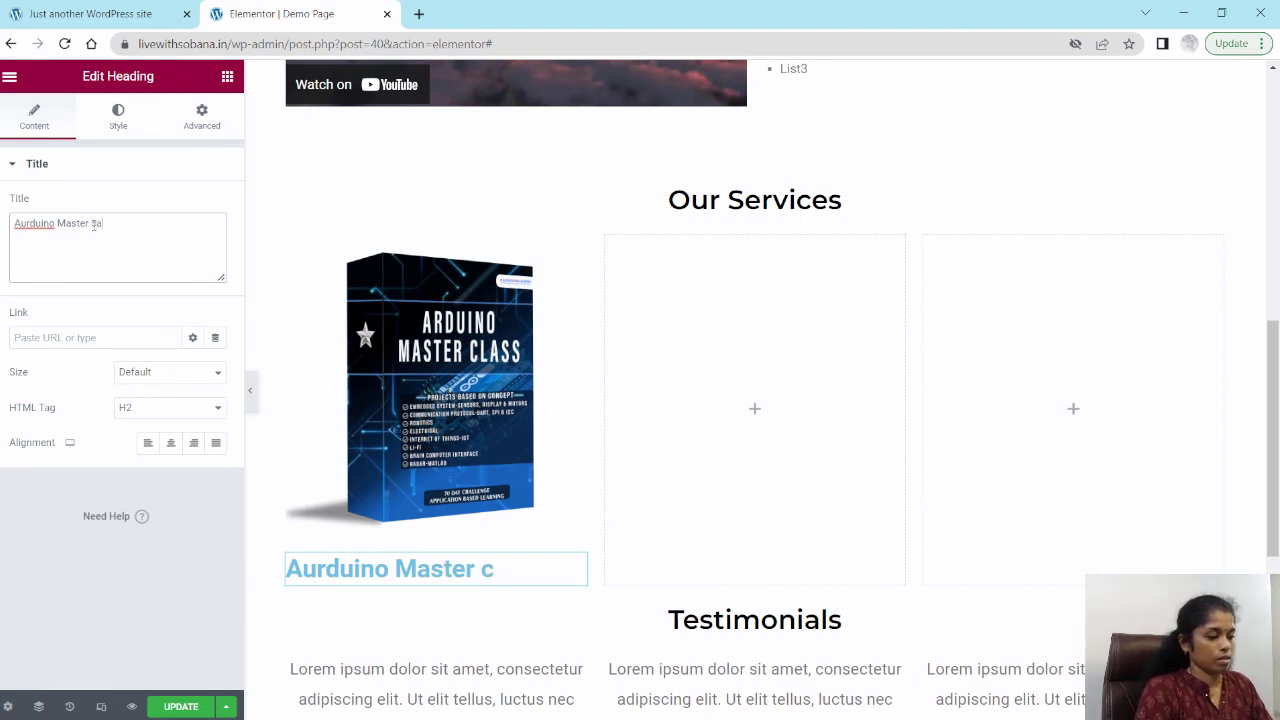
pyautogui.write(' C')
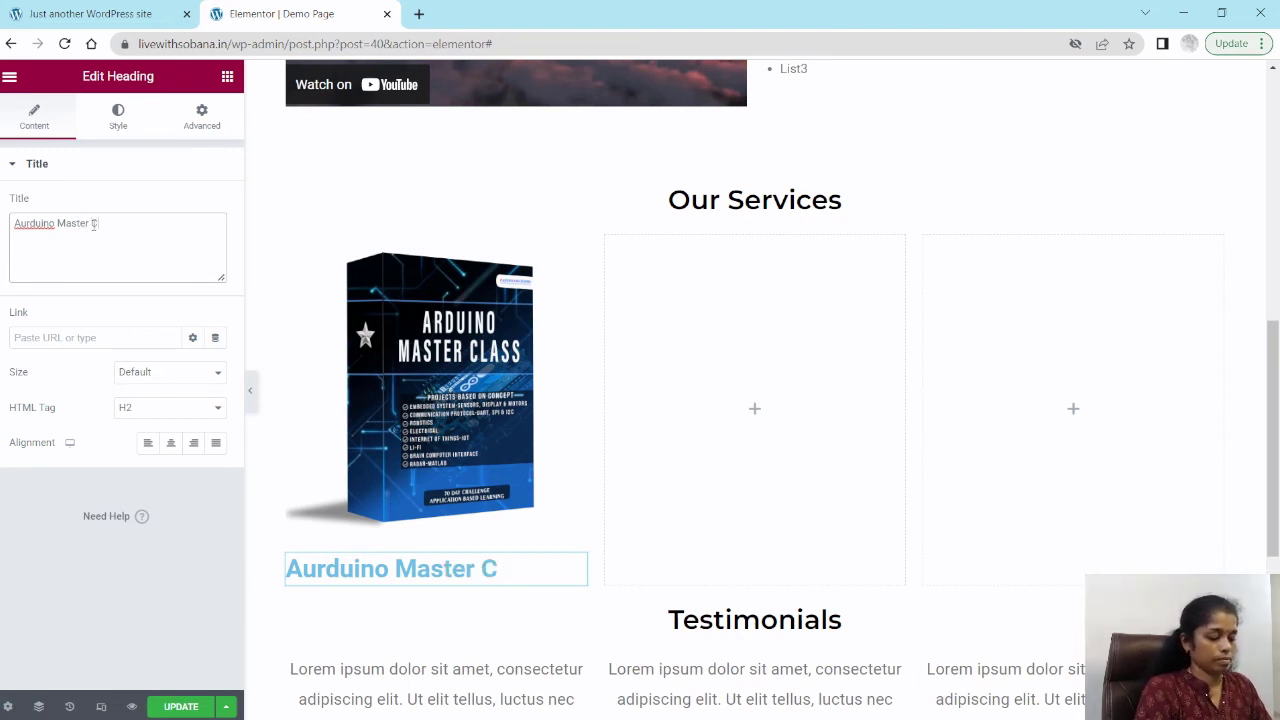
pyautogui.write('lass')
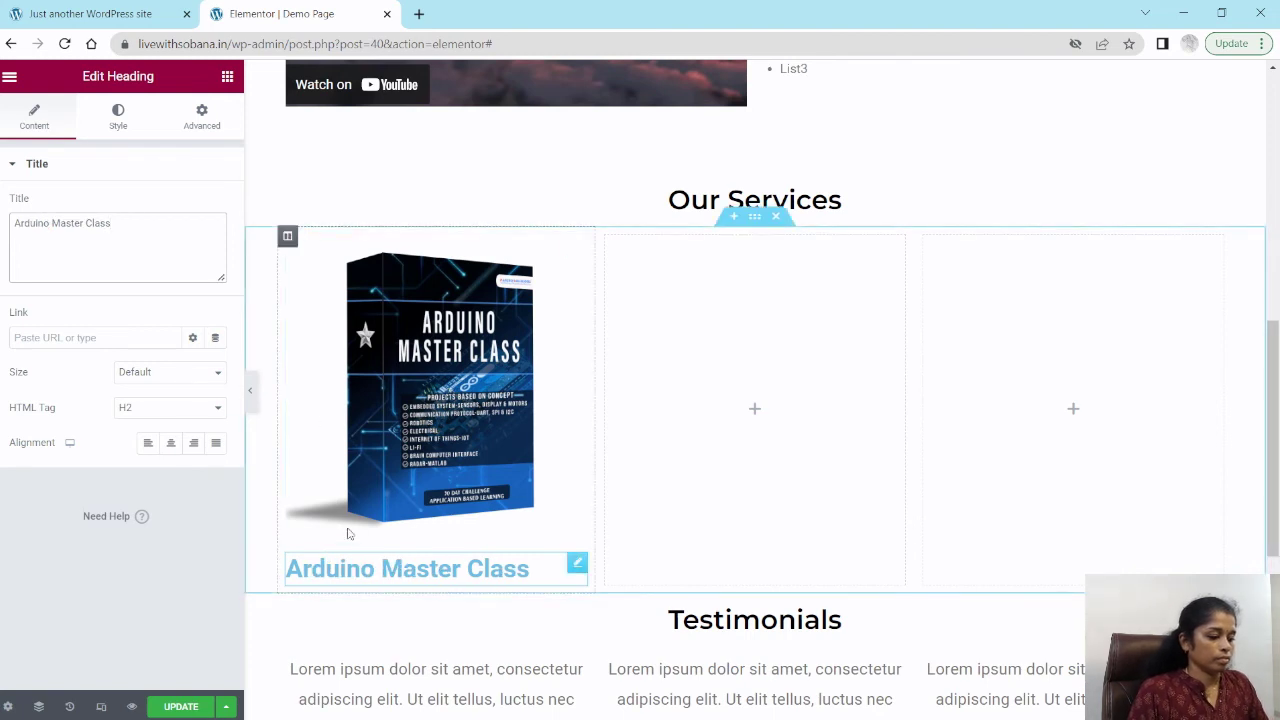
# Step: Center-align the heading and set its text colour to black #000000
pyautogui.click(170, 444)
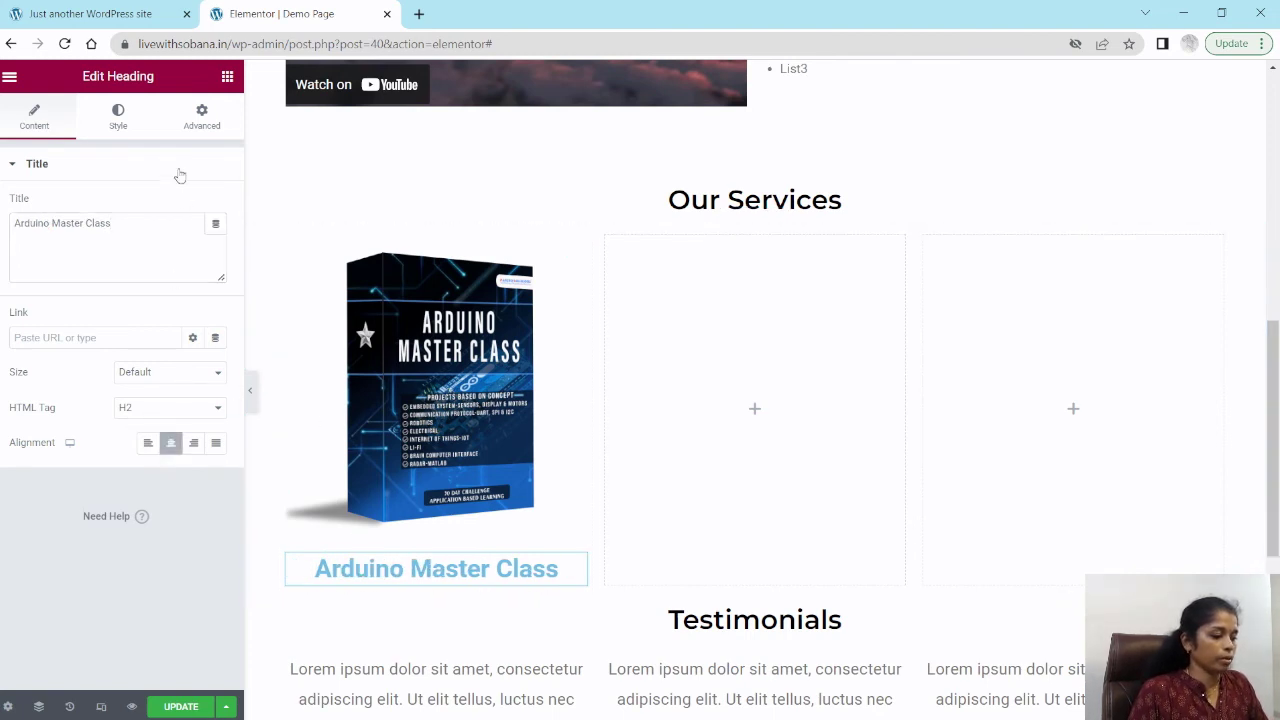
pyautogui.click(118, 118)
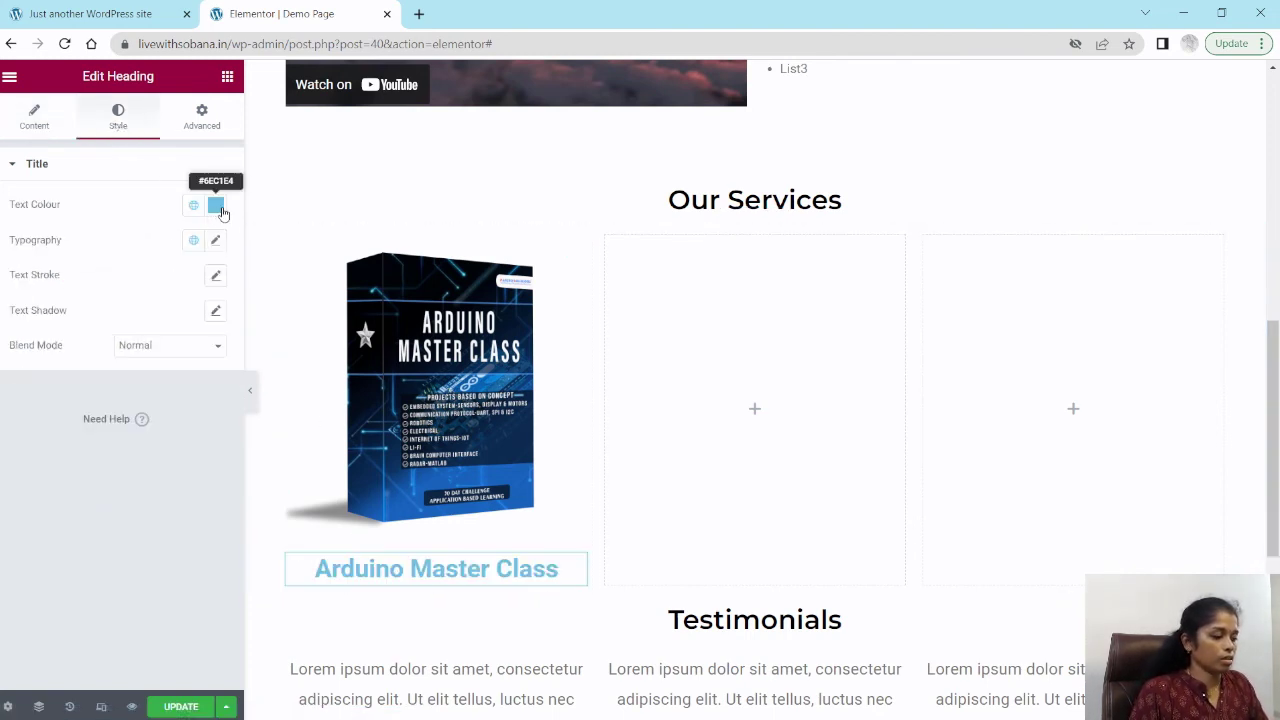
pyautogui.click(215, 204)
pyautogui.moveTo(44, 397); pyautogui.dragTo(6, 414)
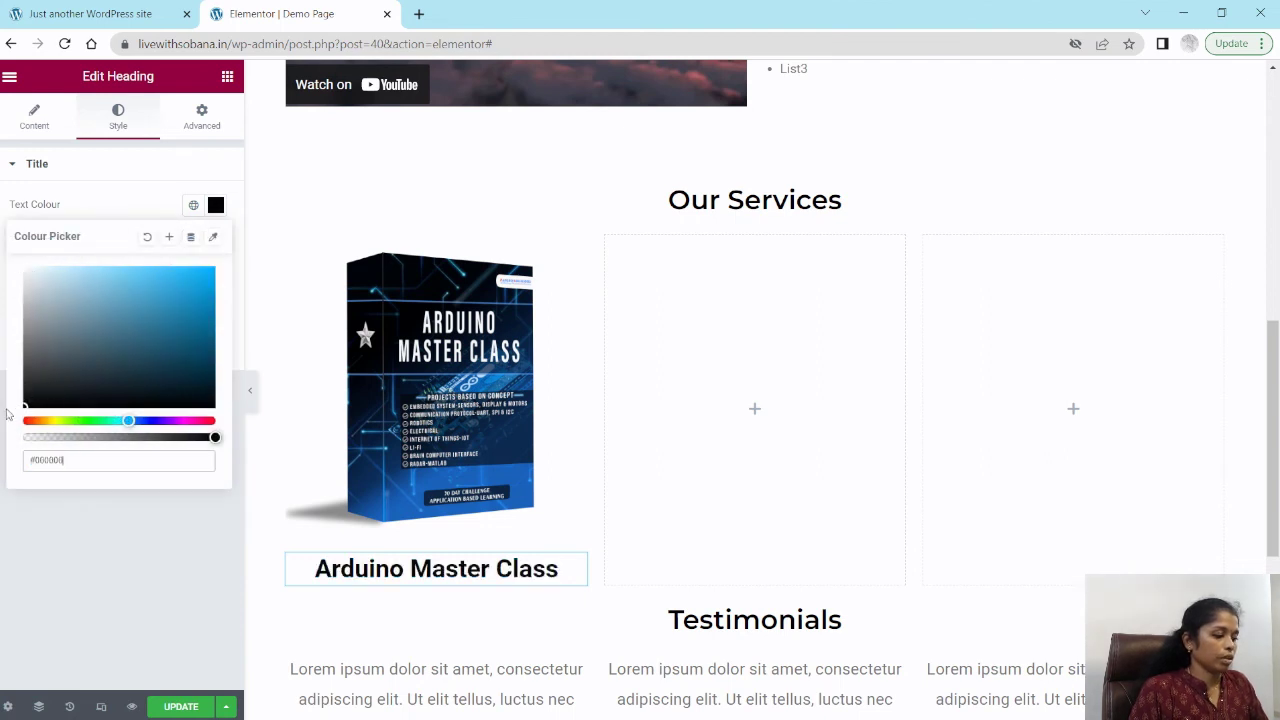
pyautogui.click(65, 218)
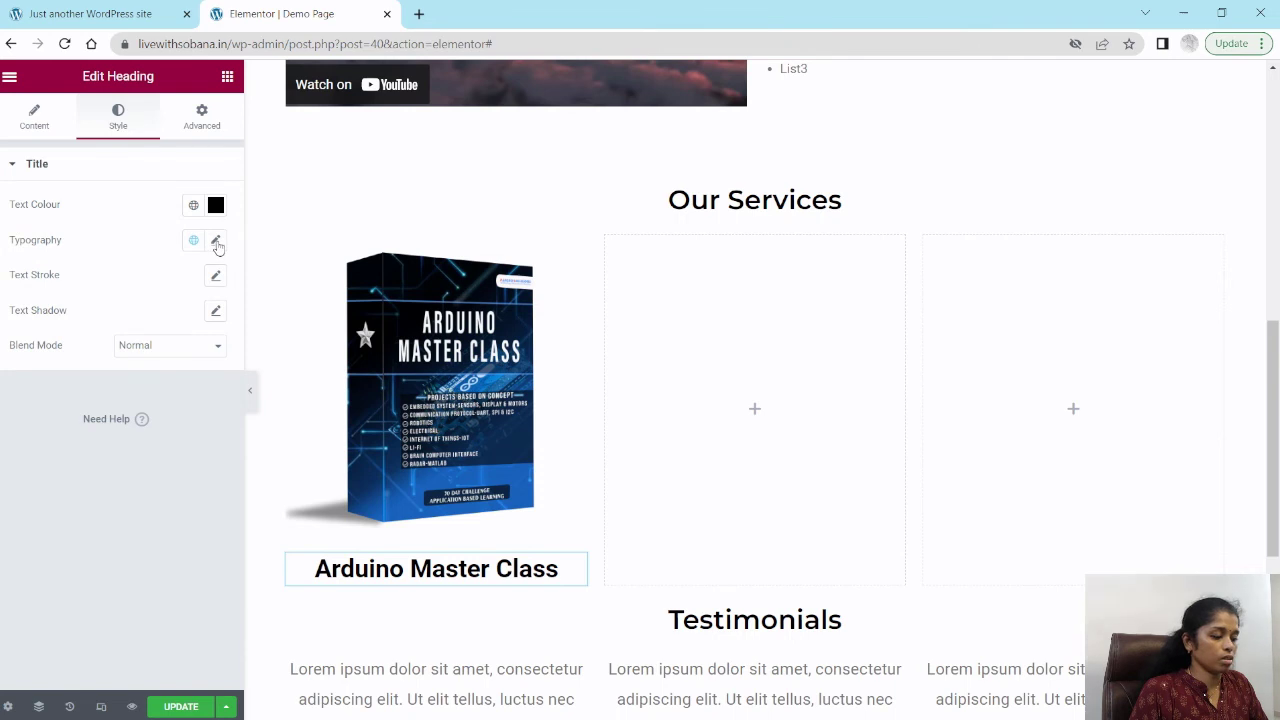
# Step: Set the heading typography to Montserrat, size 24, weight 600, with Capitalize transform
pyautogui.click(216, 241)
pyautogui.click(153, 319)
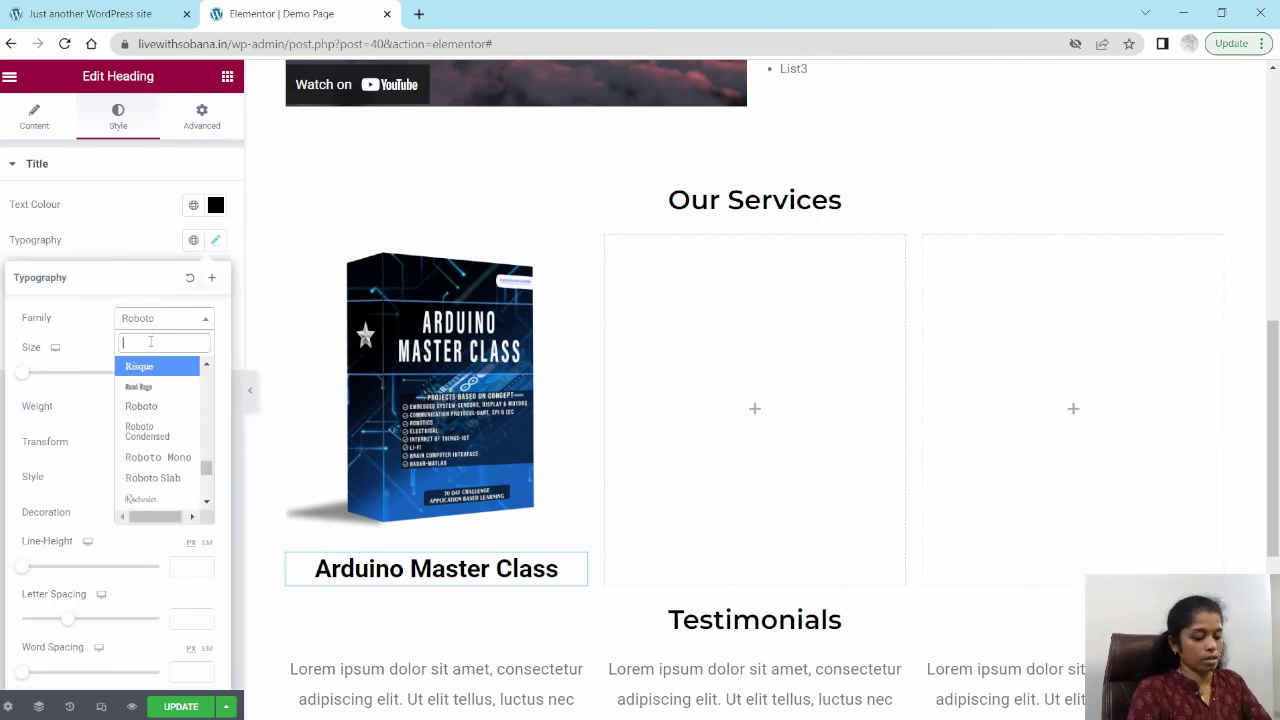
pyautogui.write('Mont')
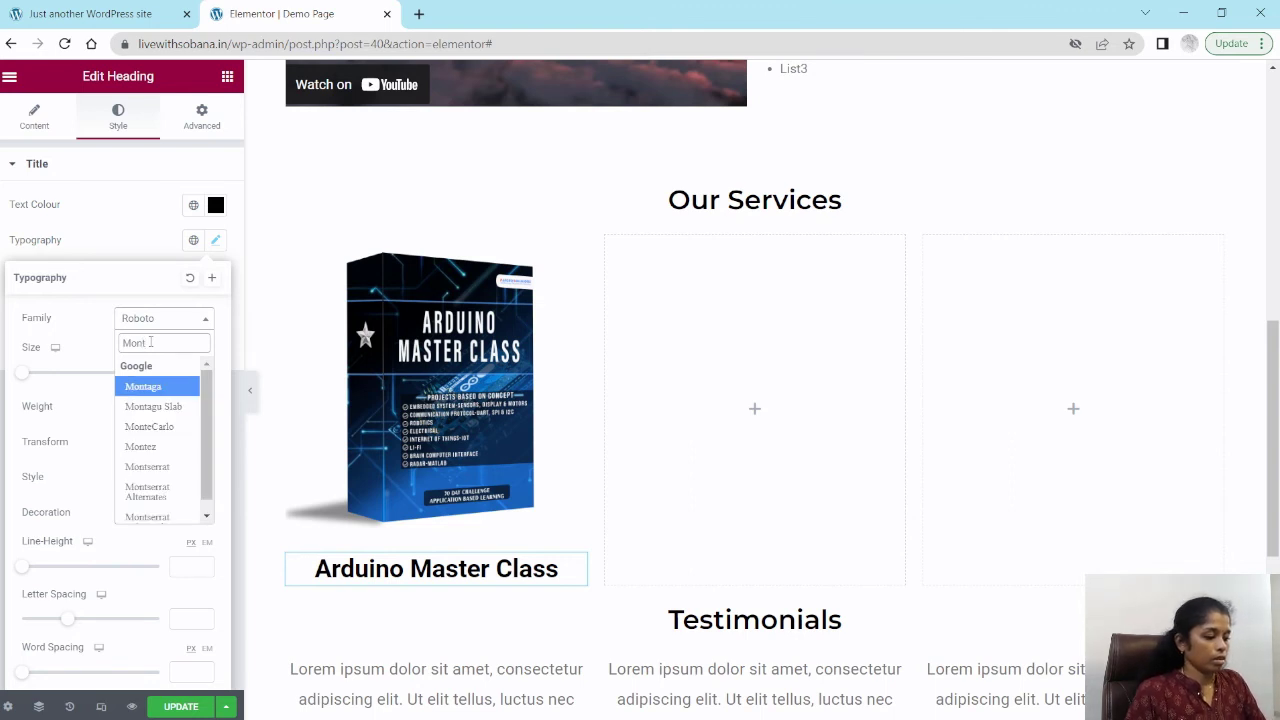
pyautogui.click(150, 467)
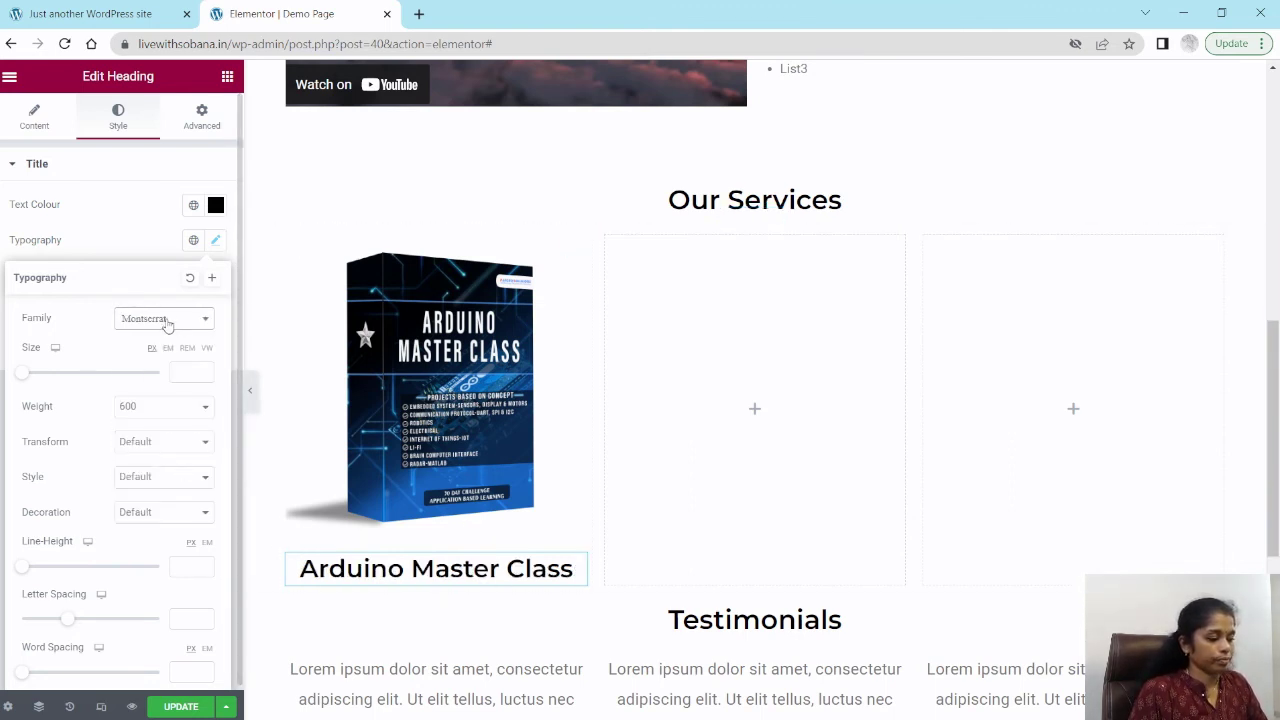
pyautogui.click(43, 375)
pyautogui.moveTo(43, 378); pyautogui.dragTo(41, 378)
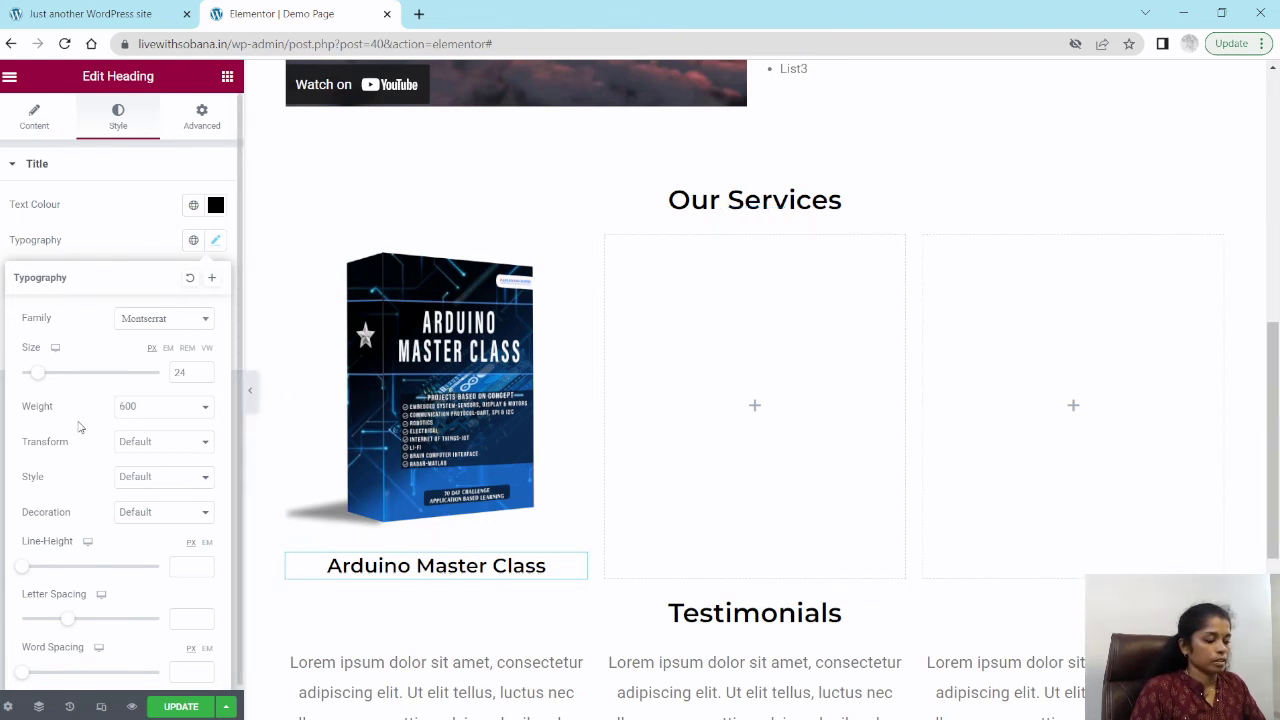
pyautogui.click(157, 444)
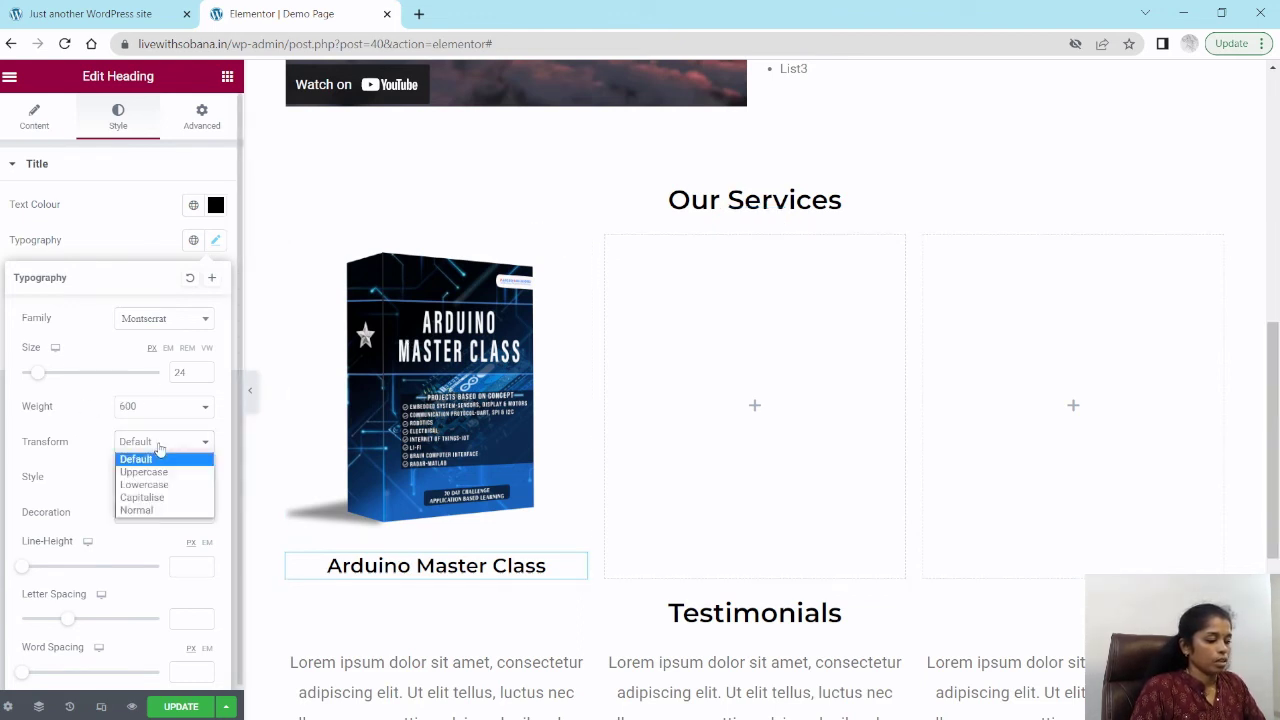
pyautogui.click(157, 498)
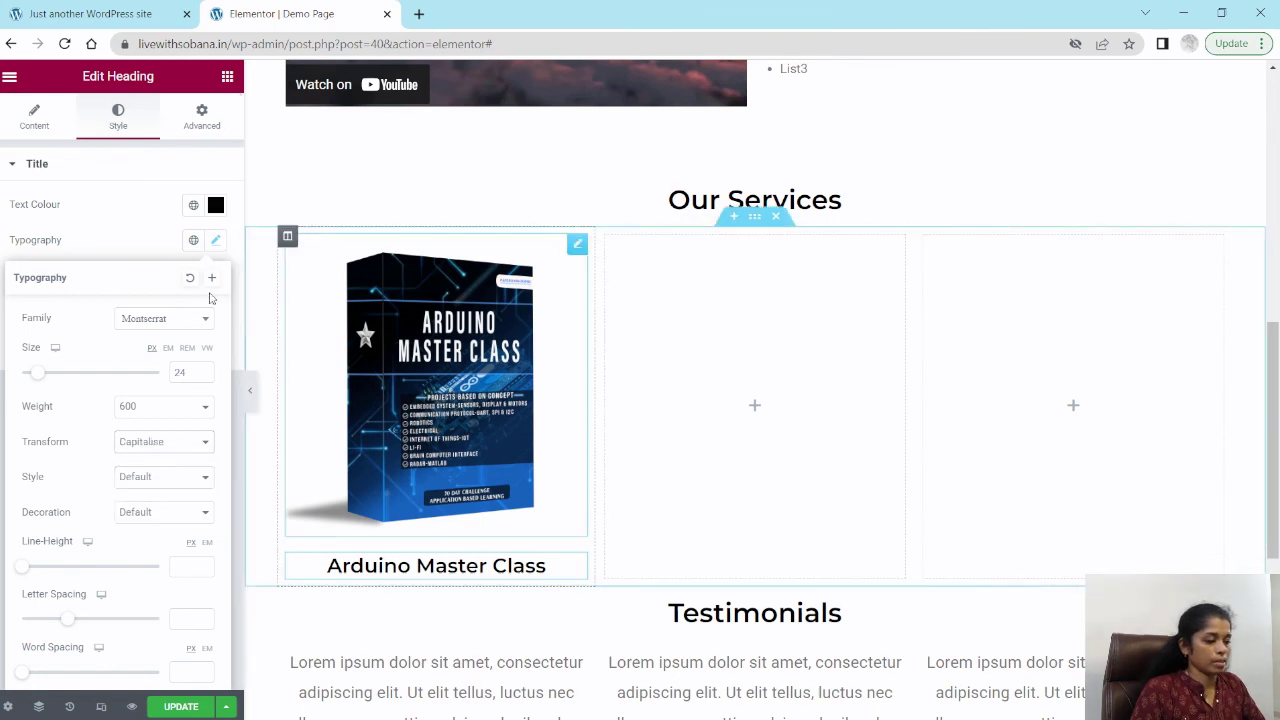
pyautogui.click(20, 228)
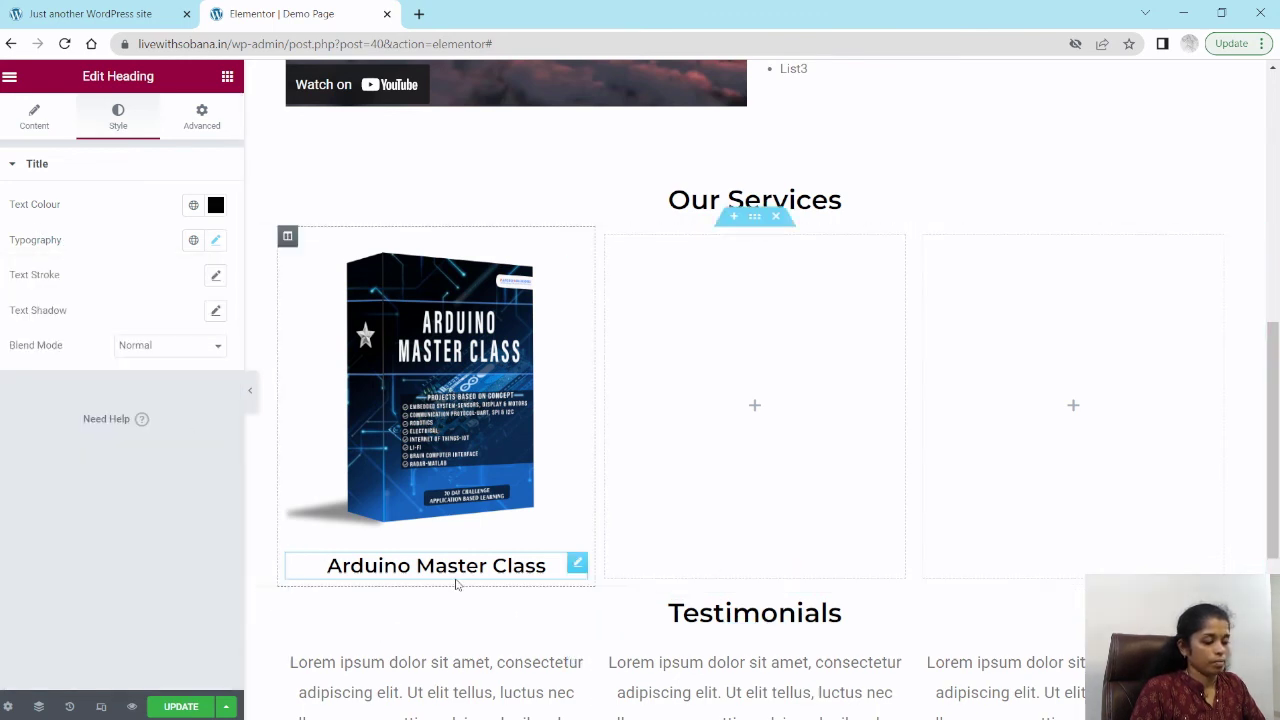
# Step: Duplicate the first column with its image and heading twice
pyautogui.rightClick(288, 238)
pyautogui.click(335, 280)
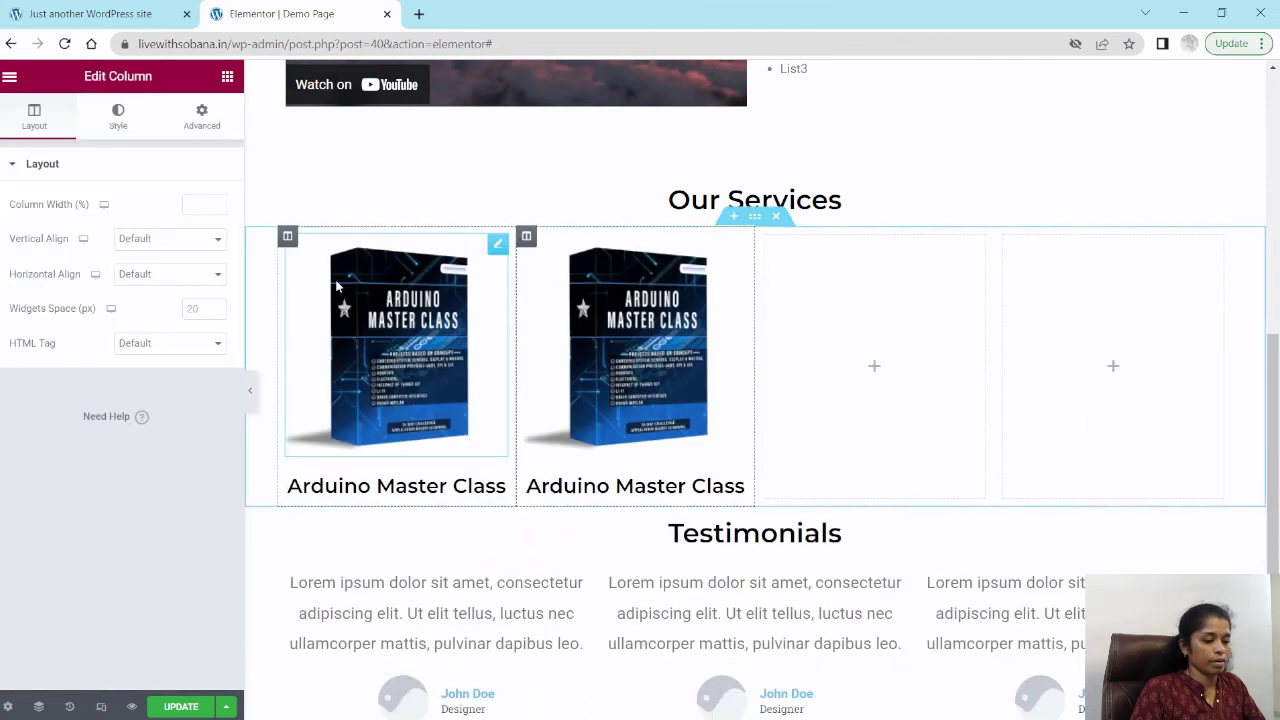
pyautogui.rightClick(288, 237)
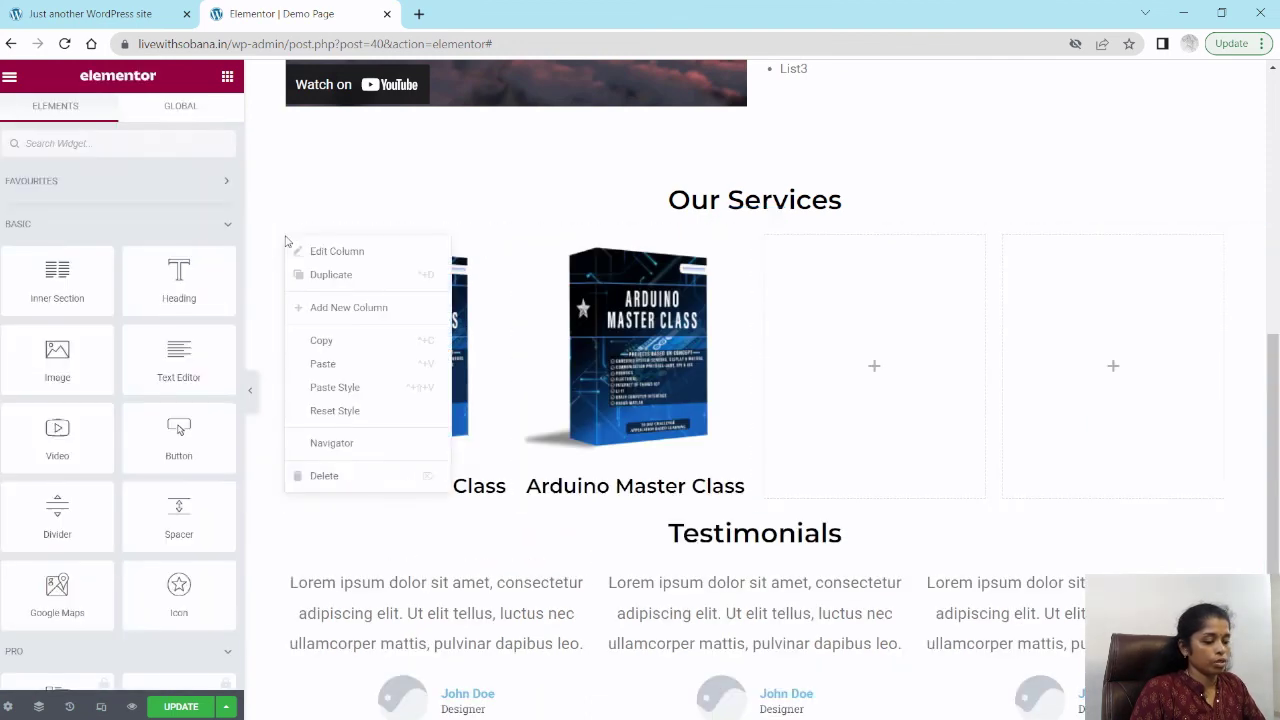
pyautogui.click(325, 281)
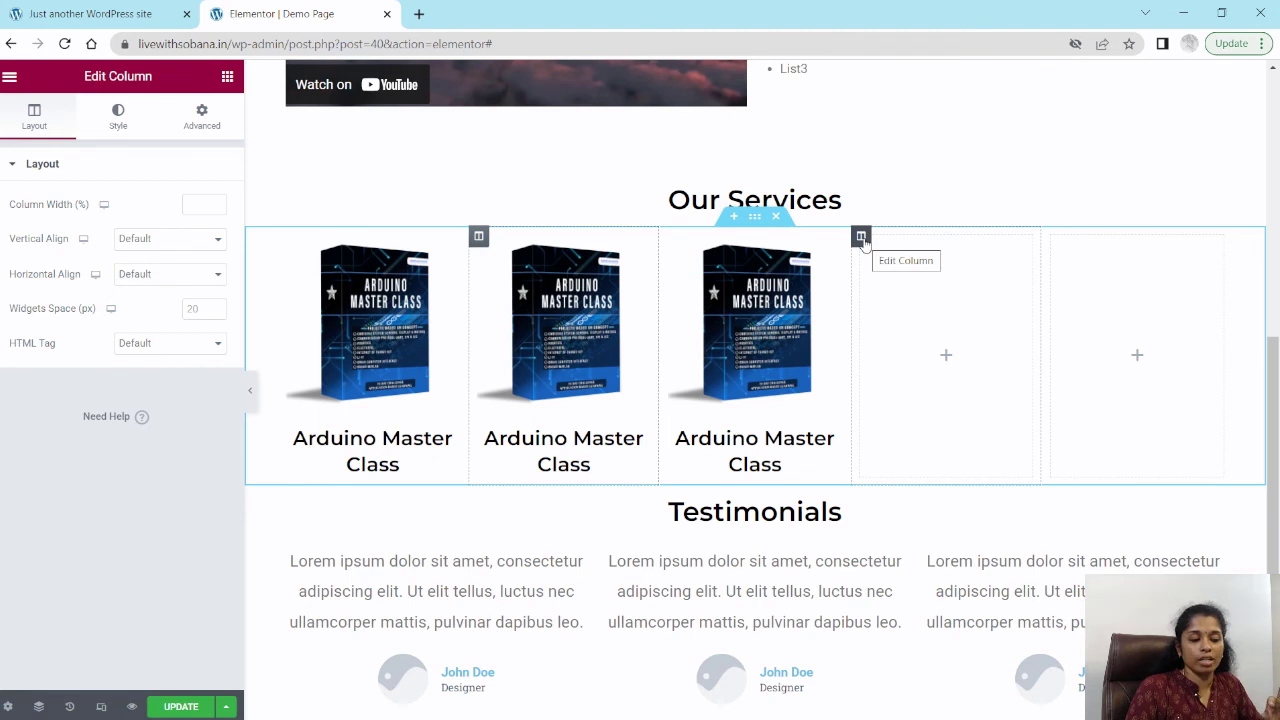
# Step: Delete the two empty columns left in the services section
pyautogui.rightClick(861, 238)
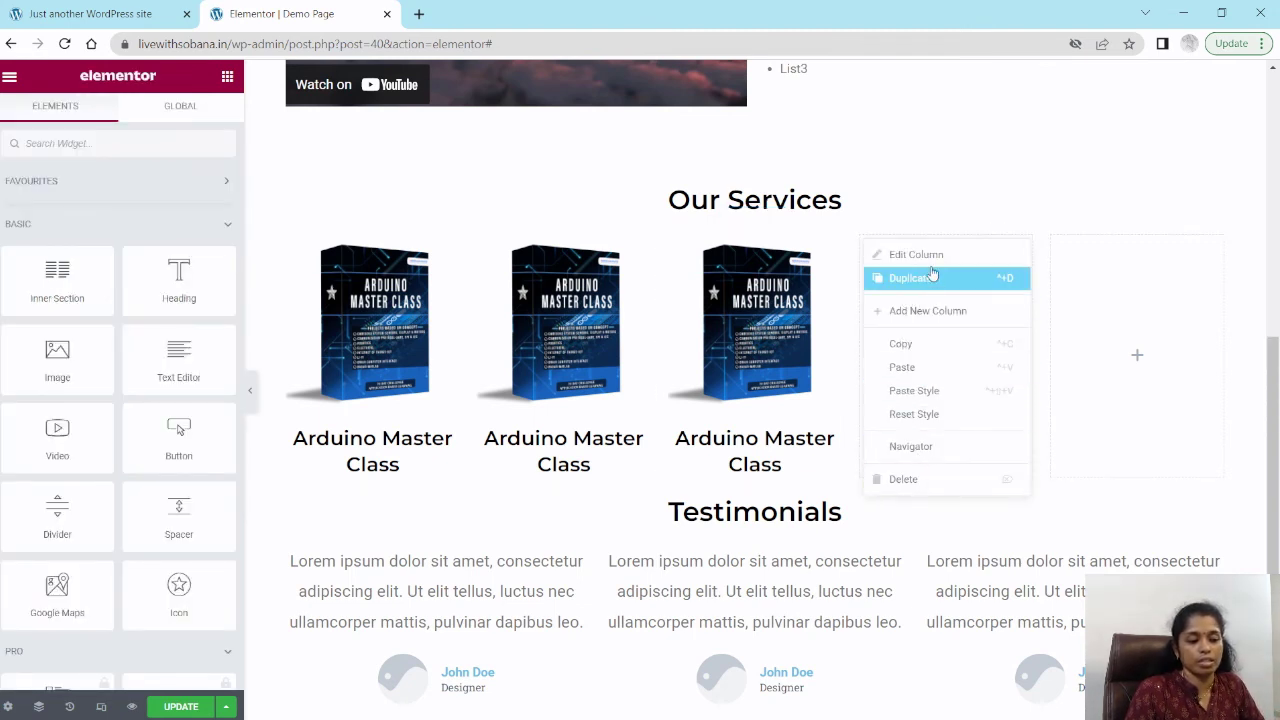
pyautogui.click(937, 484)
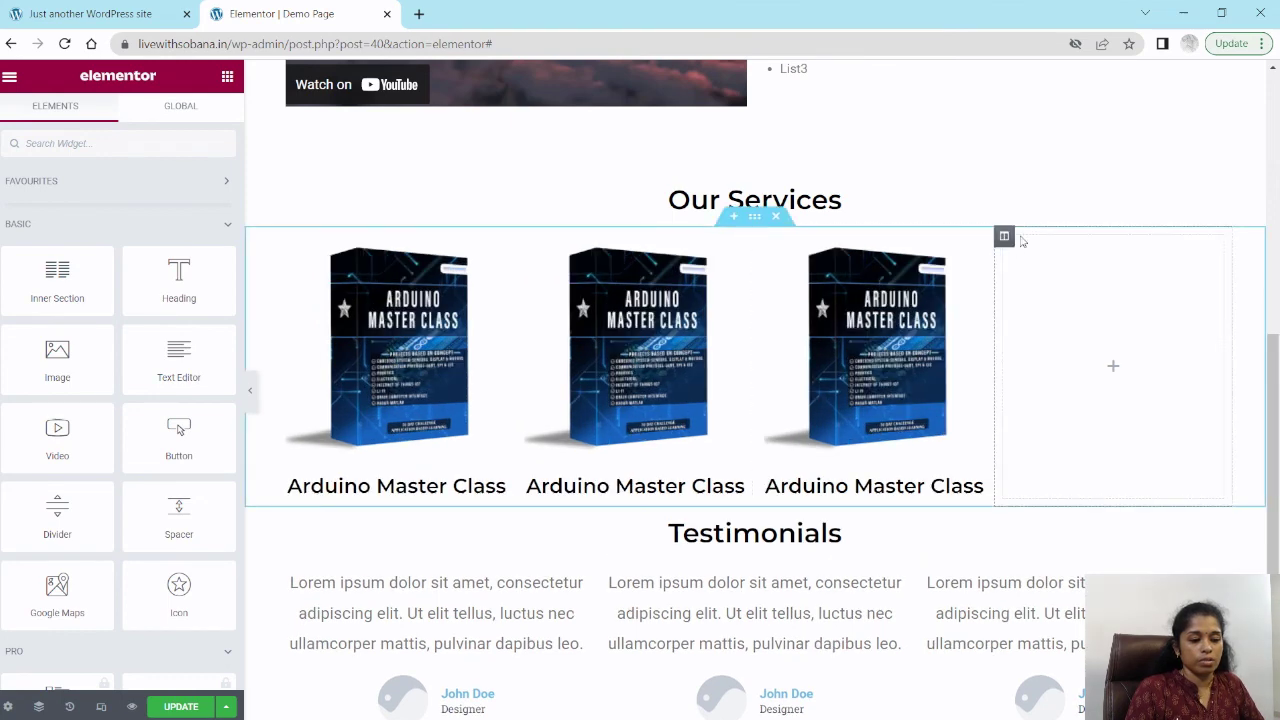
pyautogui.rightClick(1007, 240)
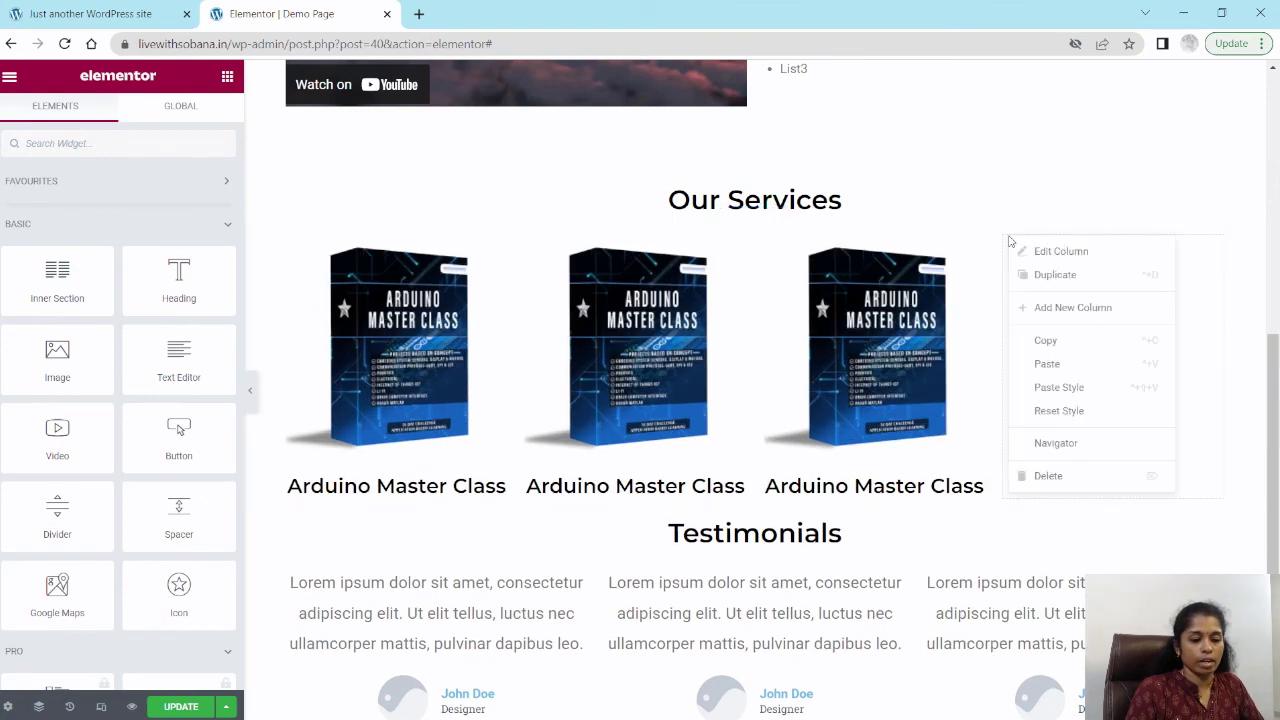
pyautogui.click(1048, 476)
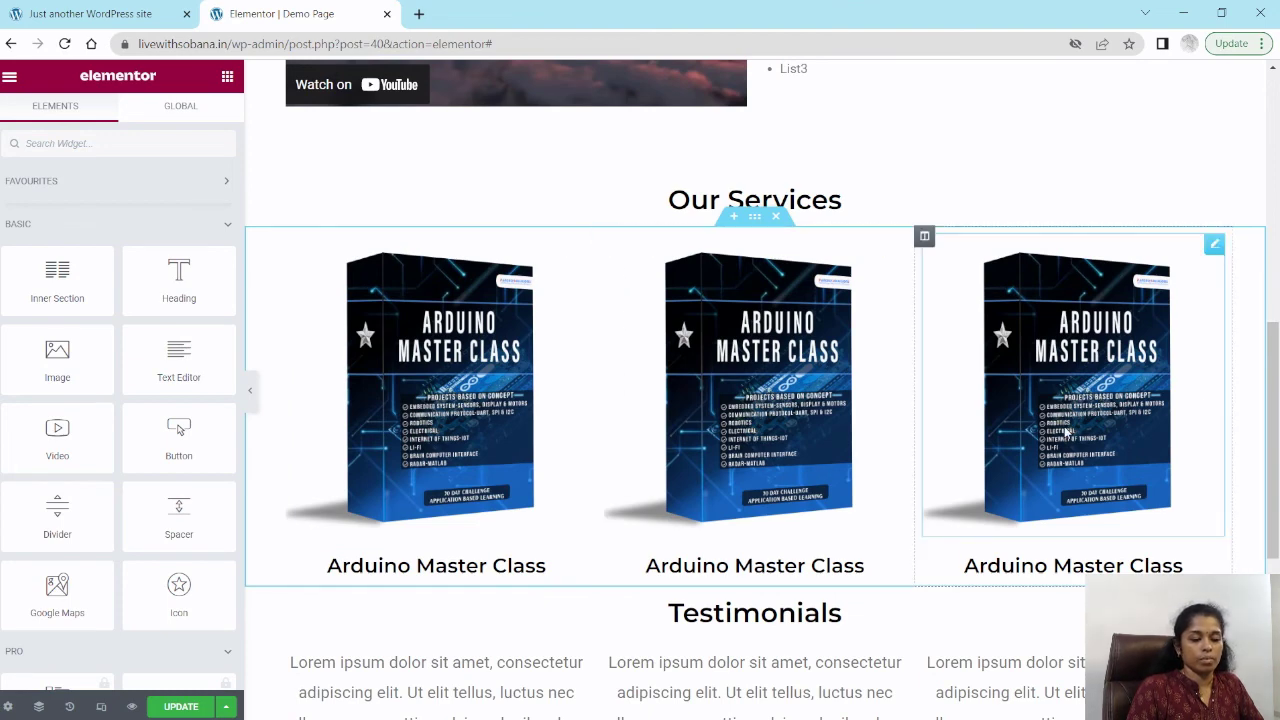
# Step: Replace the second column's image with the A.I Master Class bundle image from the media library
pyautogui.click(745, 365)
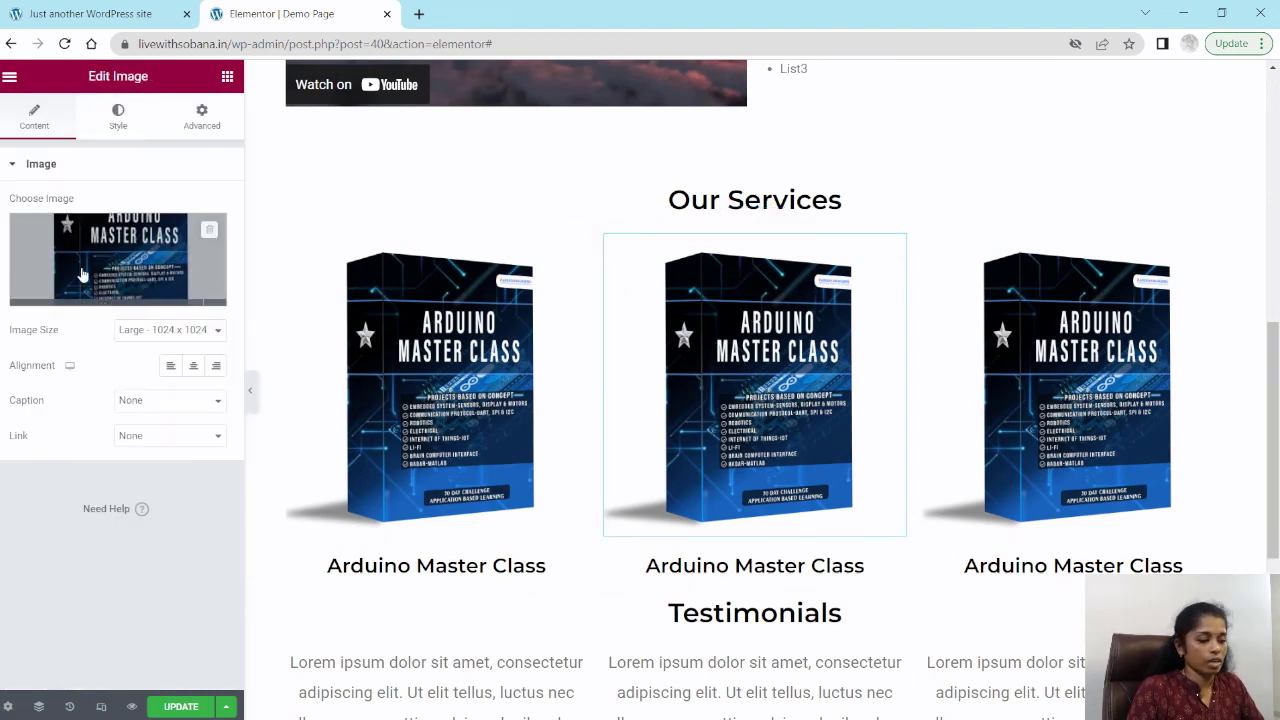
pyautogui.click(106, 278)
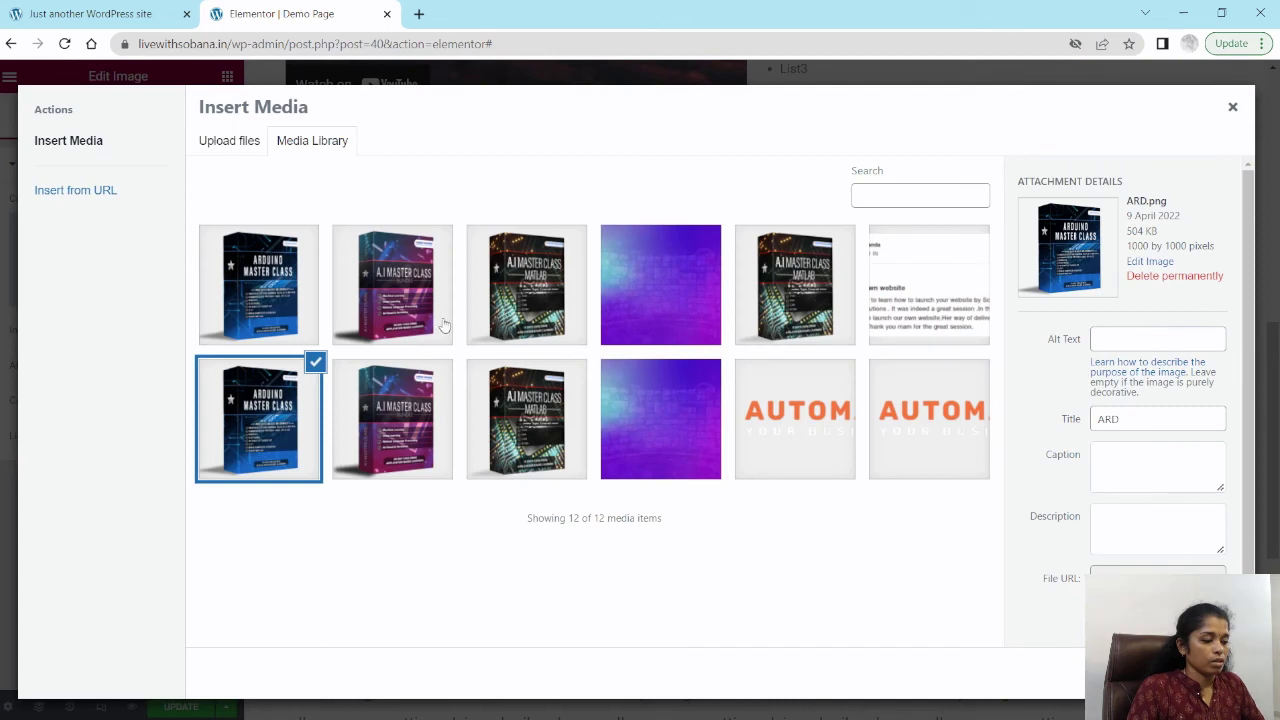
pyautogui.click(406, 428)
pyautogui.click(1208, 673)
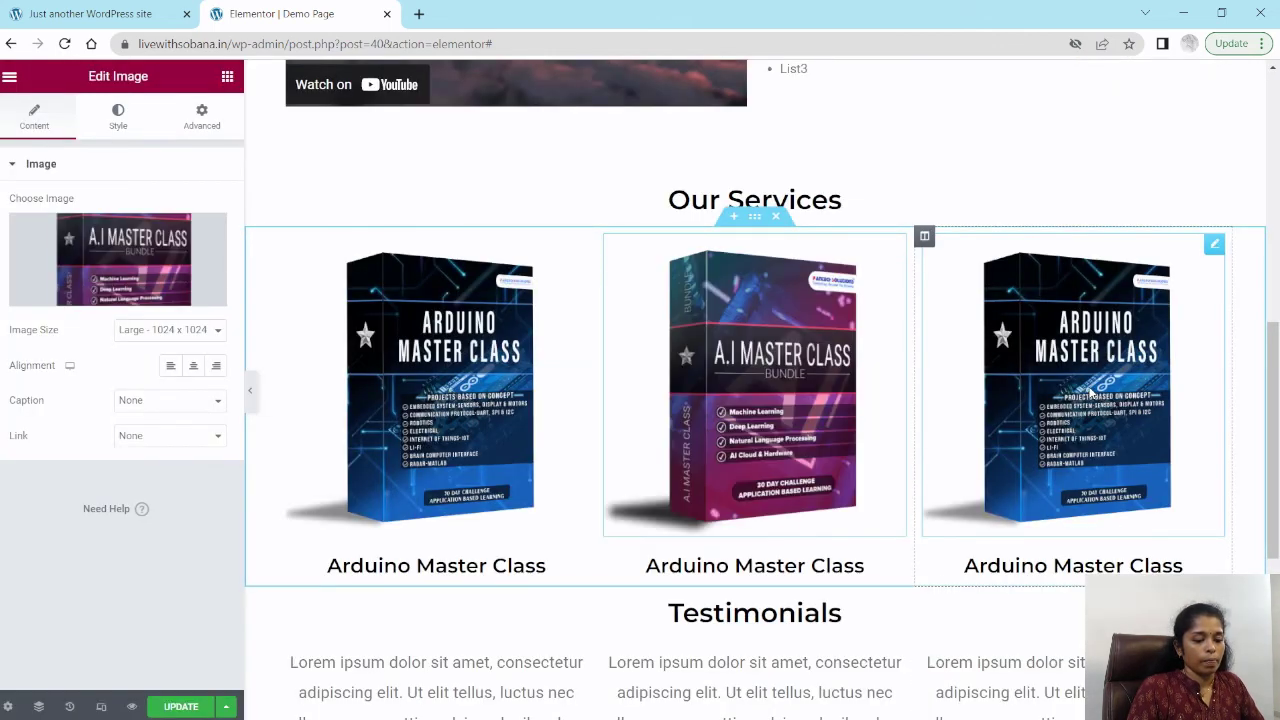
# Step: Replace the third column's image with the A.I-MATLAB image from the media library
pyautogui.click(290, 305)
pyautogui.click(137, 262)
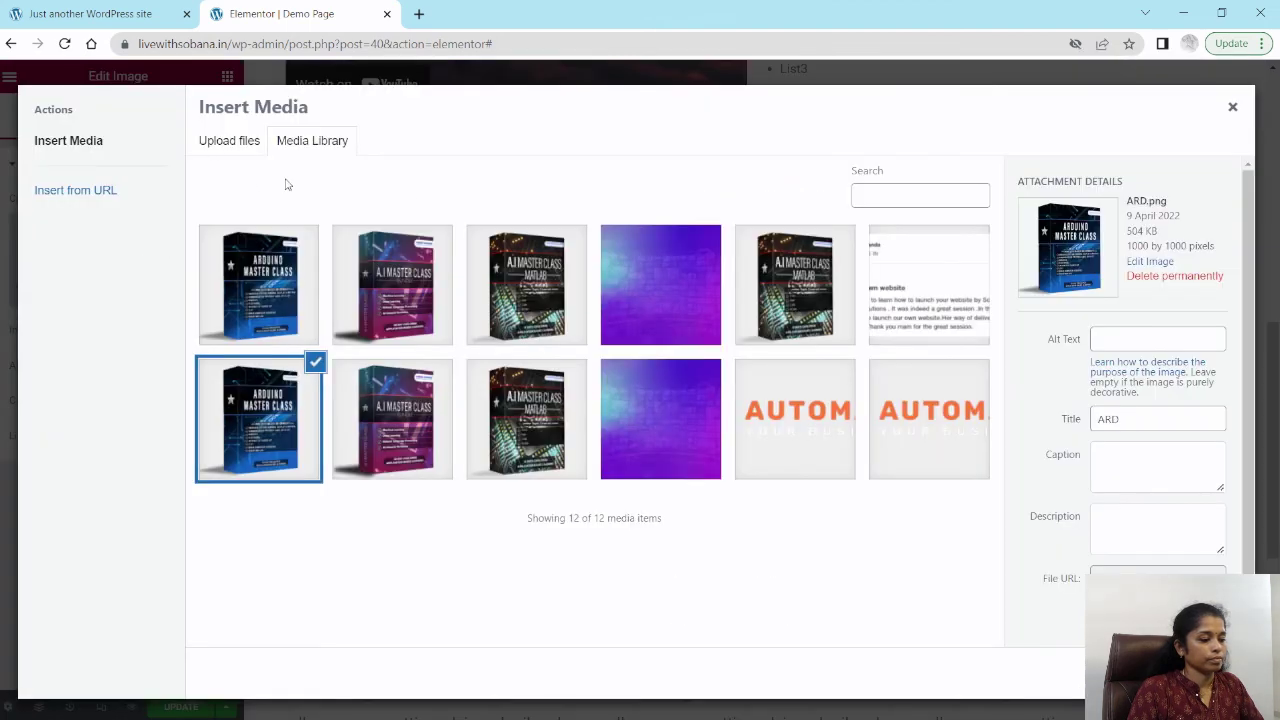
pyautogui.click(535, 422)
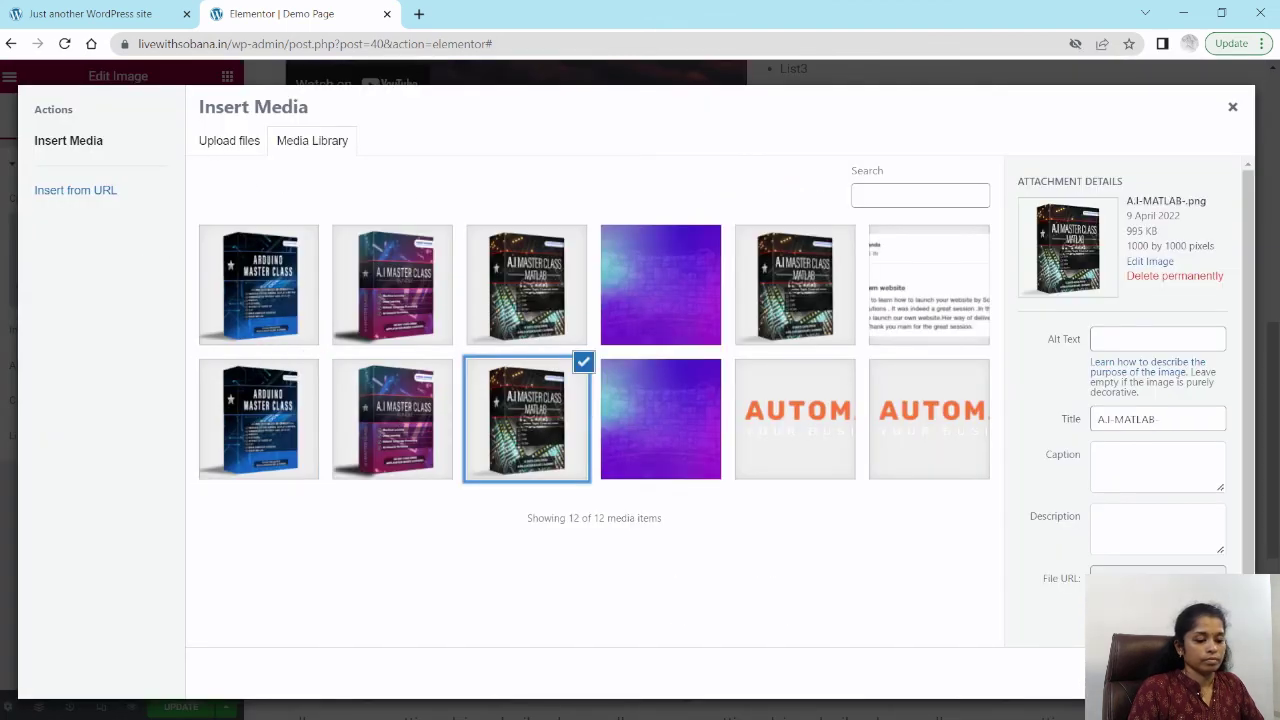
pyautogui.click(1197, 673)
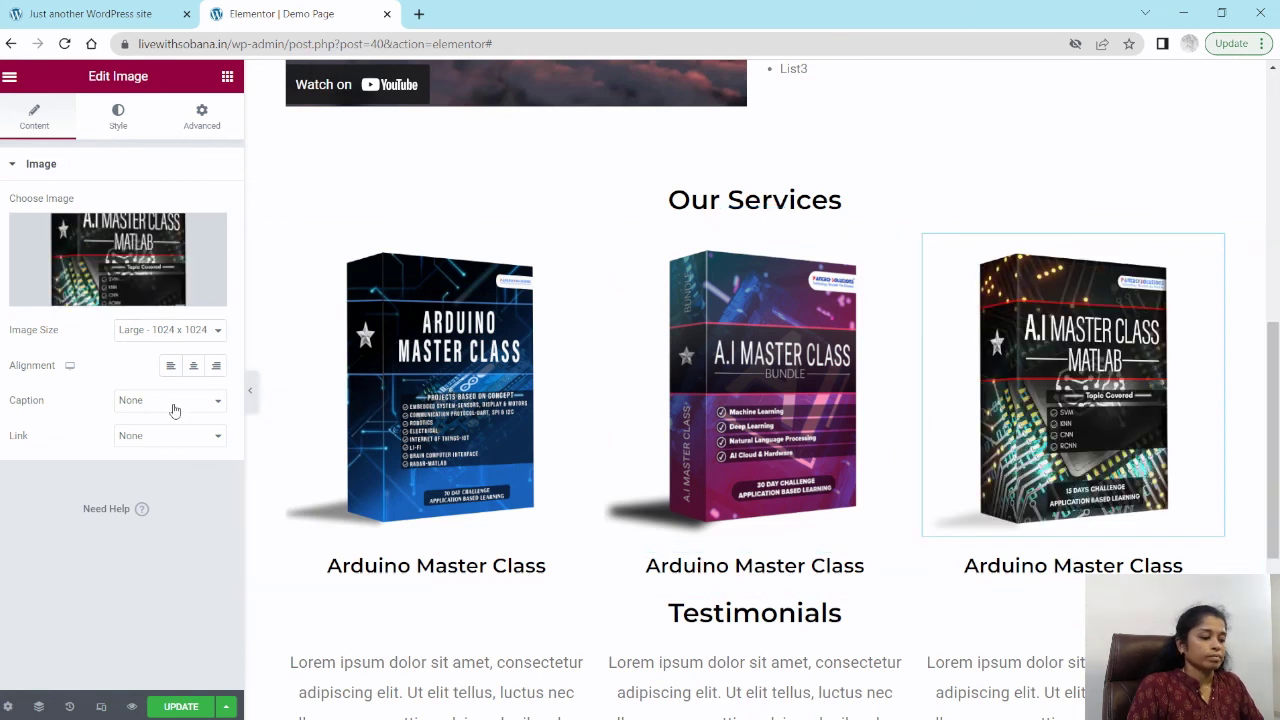
# Step: Rename the second services column's heading to "AI Master Class"
pyautogui.click(728, 567)
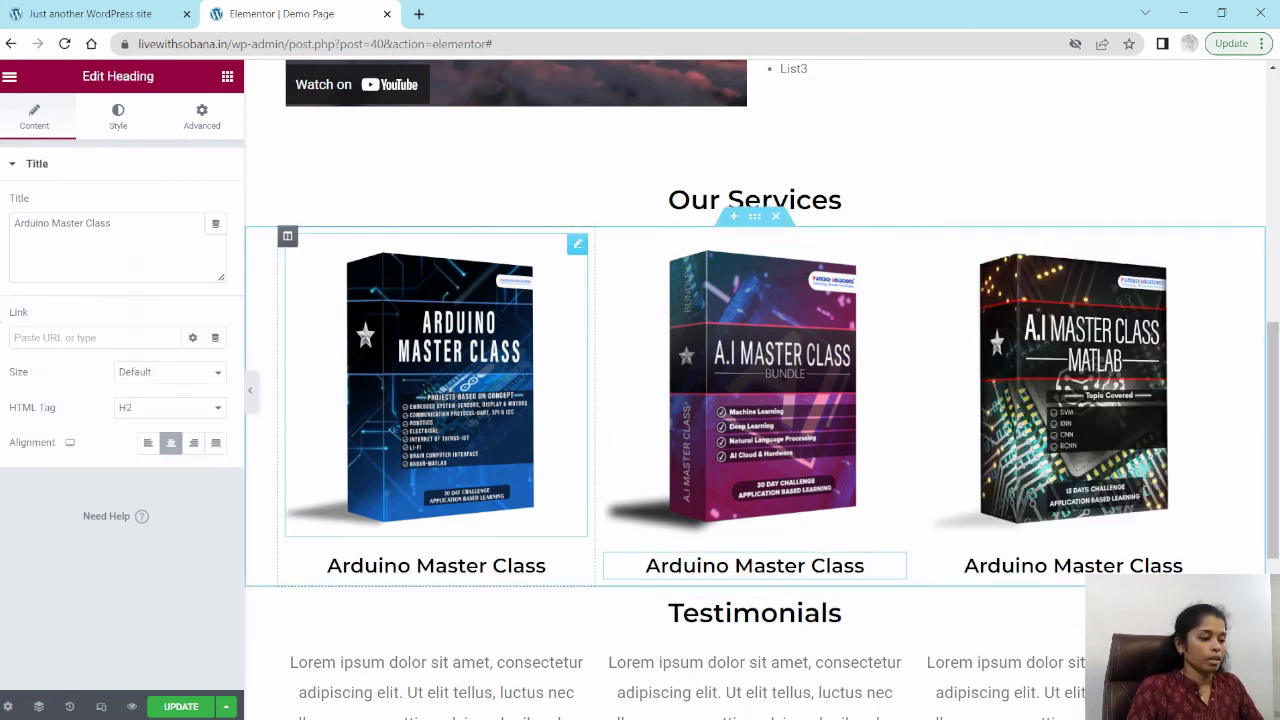
pyautogui.doubleClick(51, 224)
pyautogui.click(42, 222)
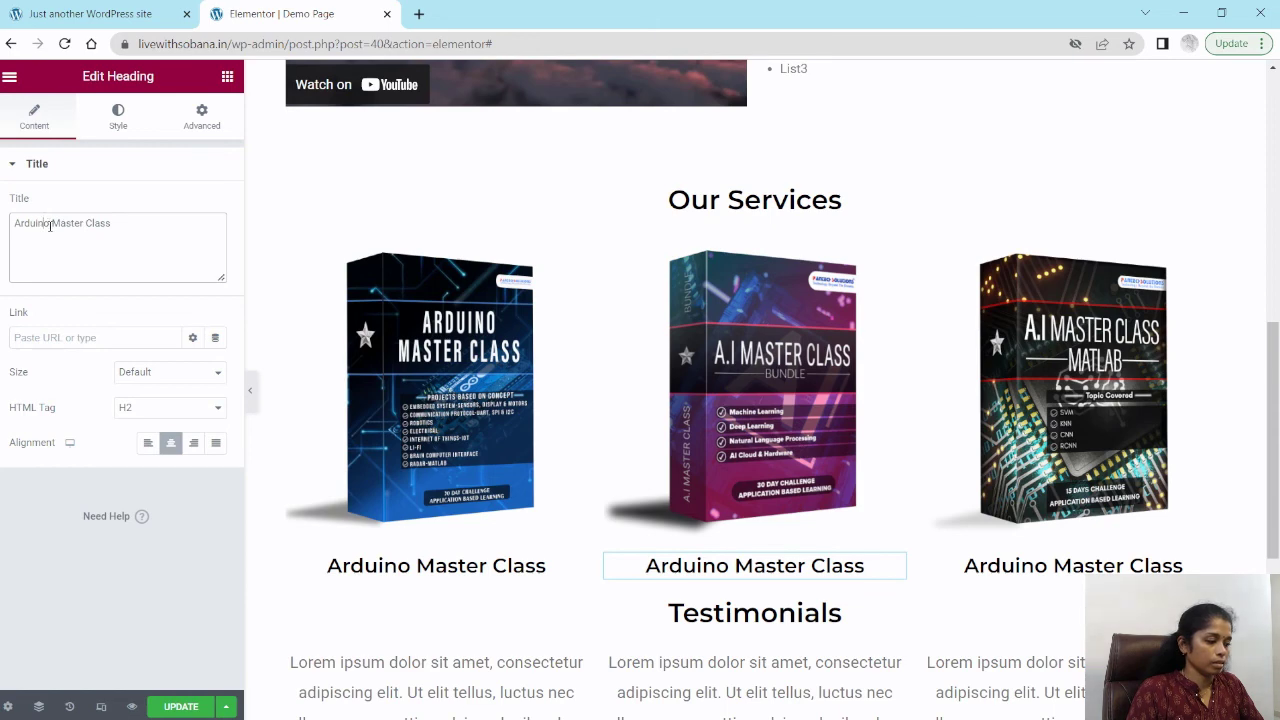
pyautogui.doubleClick(40, 224)
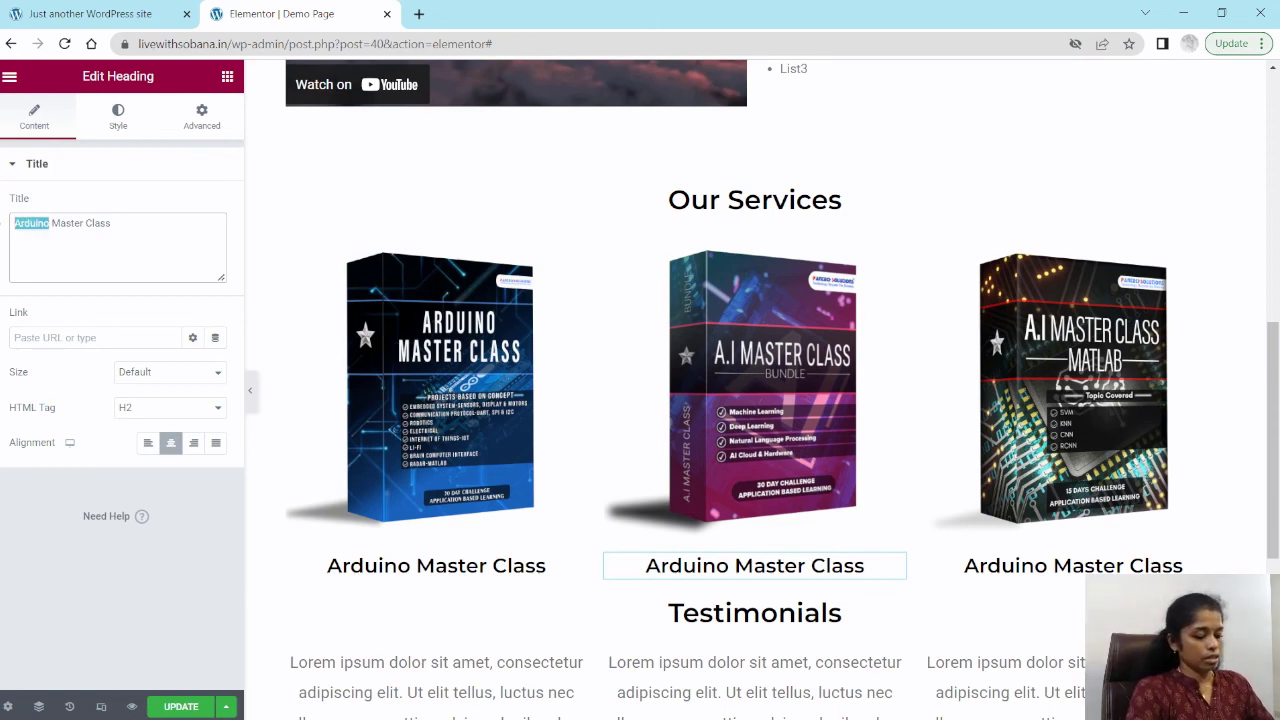
pyautogui.write('AI')
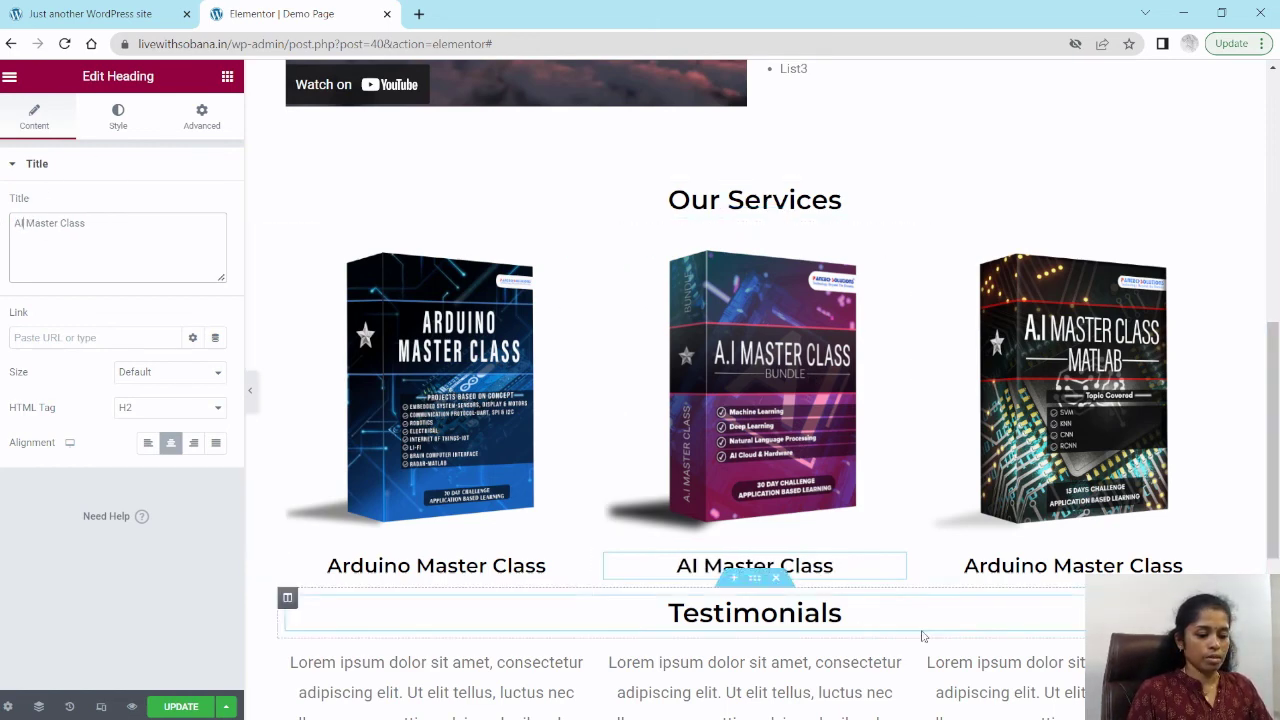
# Step: Rename the third services column's heading to "Matlab AI Master Class"
pyautogui.click(1024, 570)
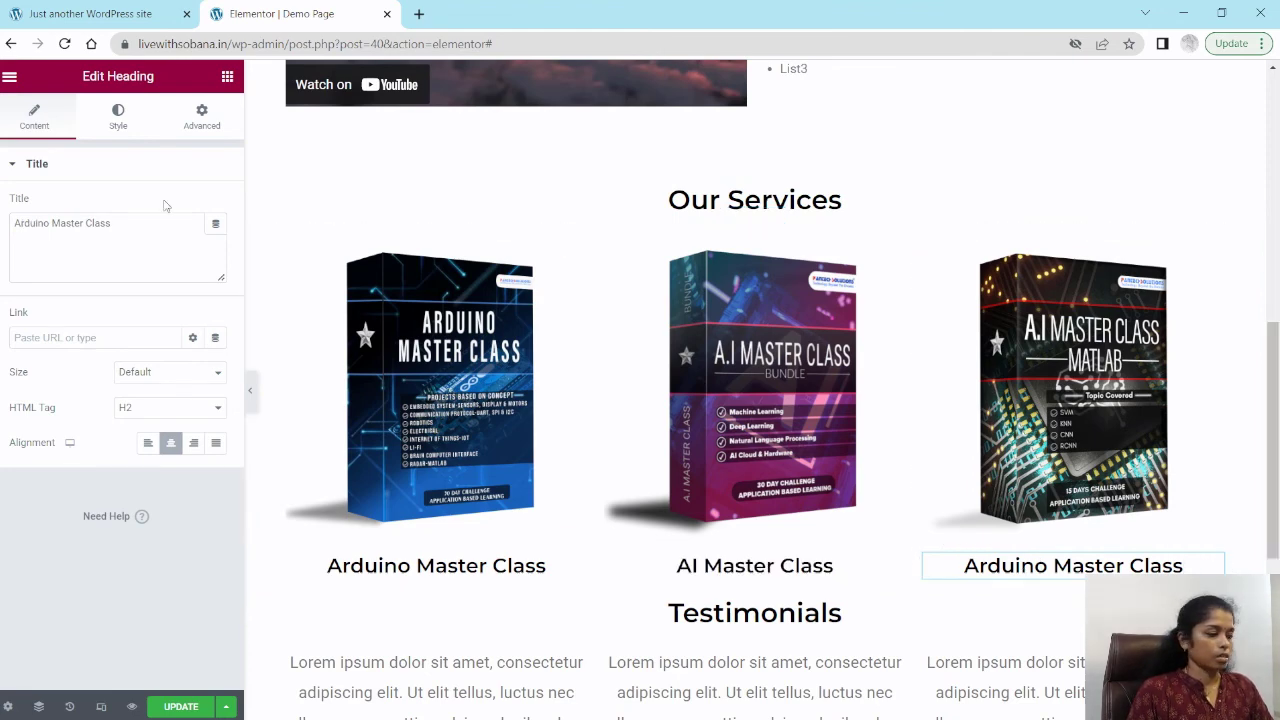
pyautogui.click(36, 224)
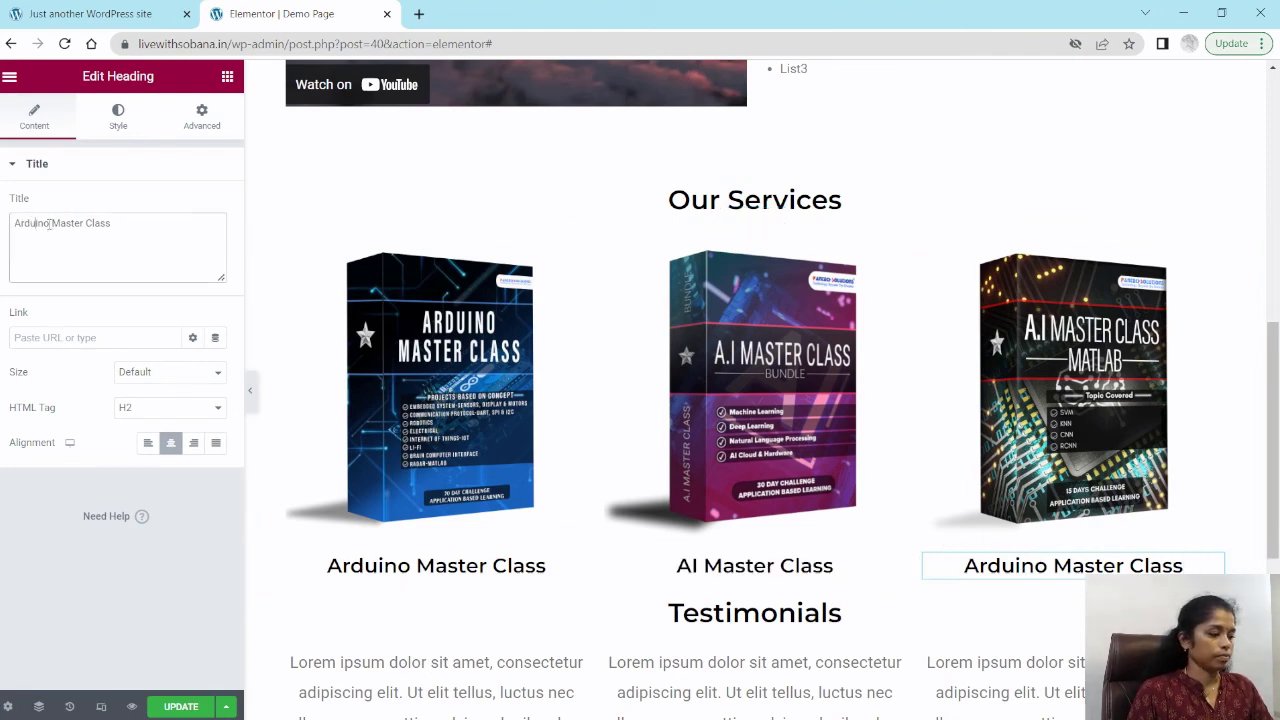
pyautogui.moveTo(51, 224); pyautogui.dragTo(4, 224)
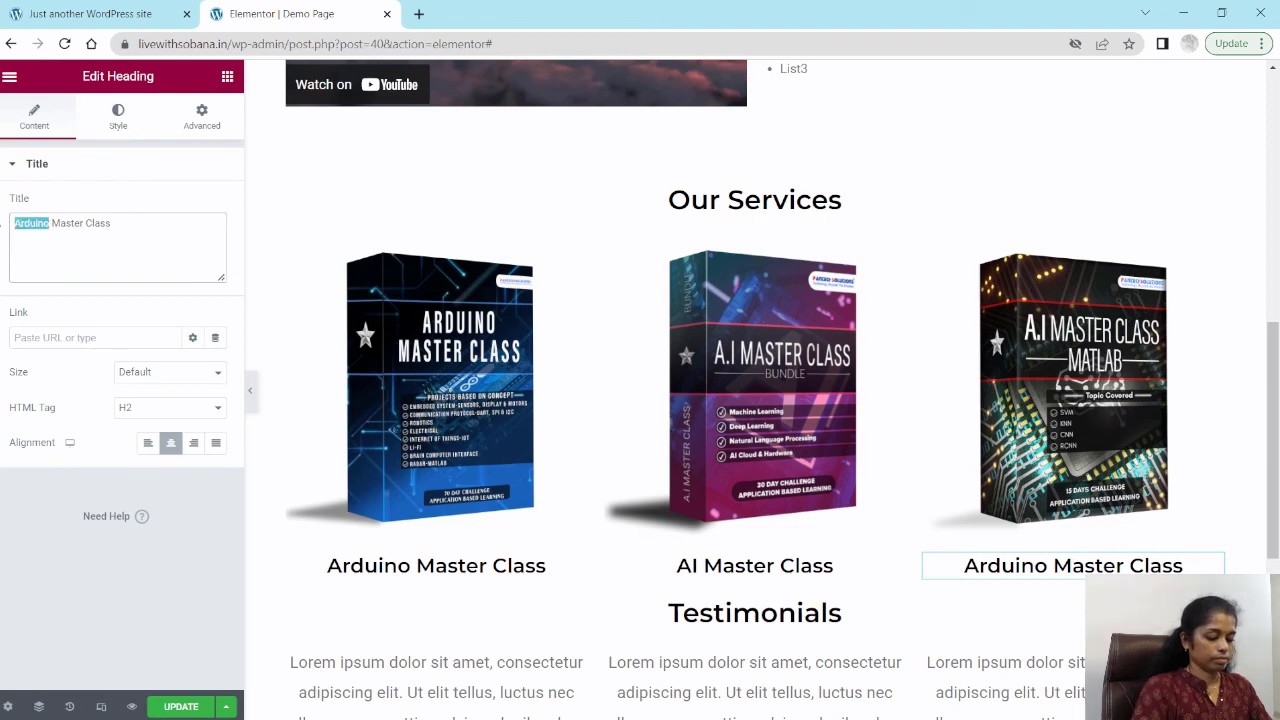
pyautogui.write('Matlab')
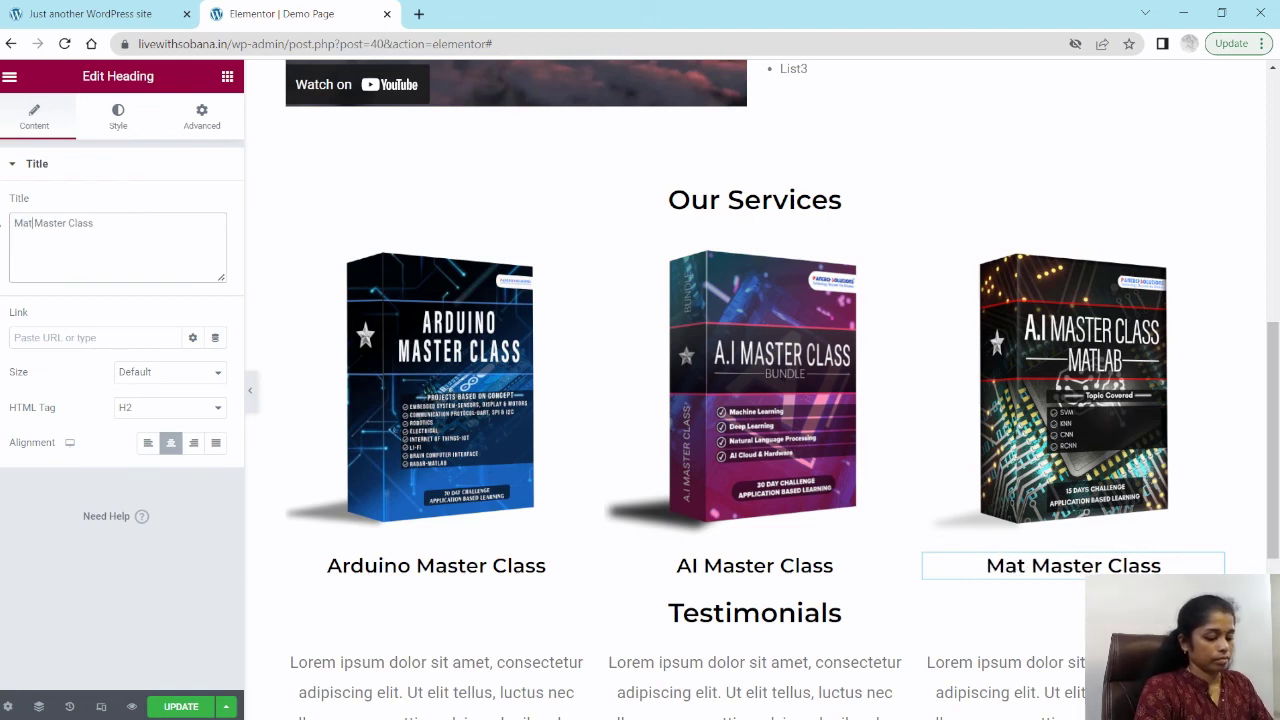
pyautogui.write(' AI')
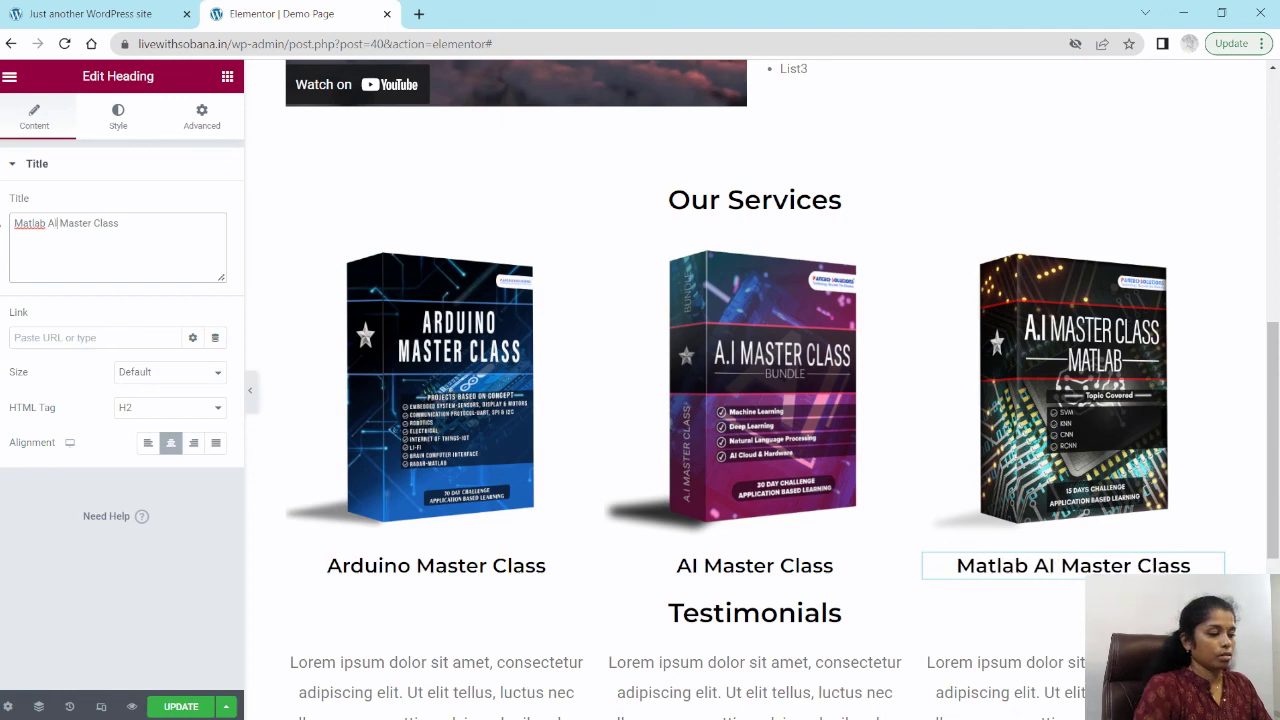
# Step: Insert a one-column section between Our Services and Testimonials and place a Spacer widget in it
pyautogui.scroll(-2, 650, 420)
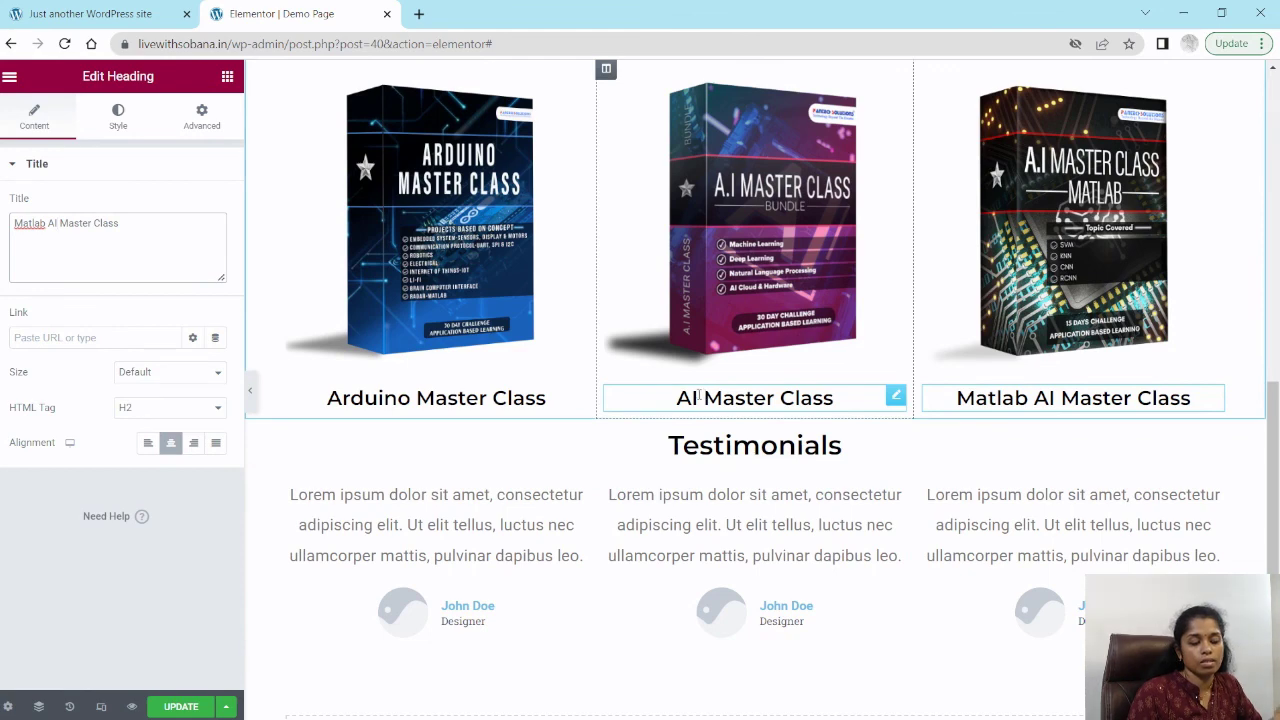
pyautogui.scroll(2, 699, 395)
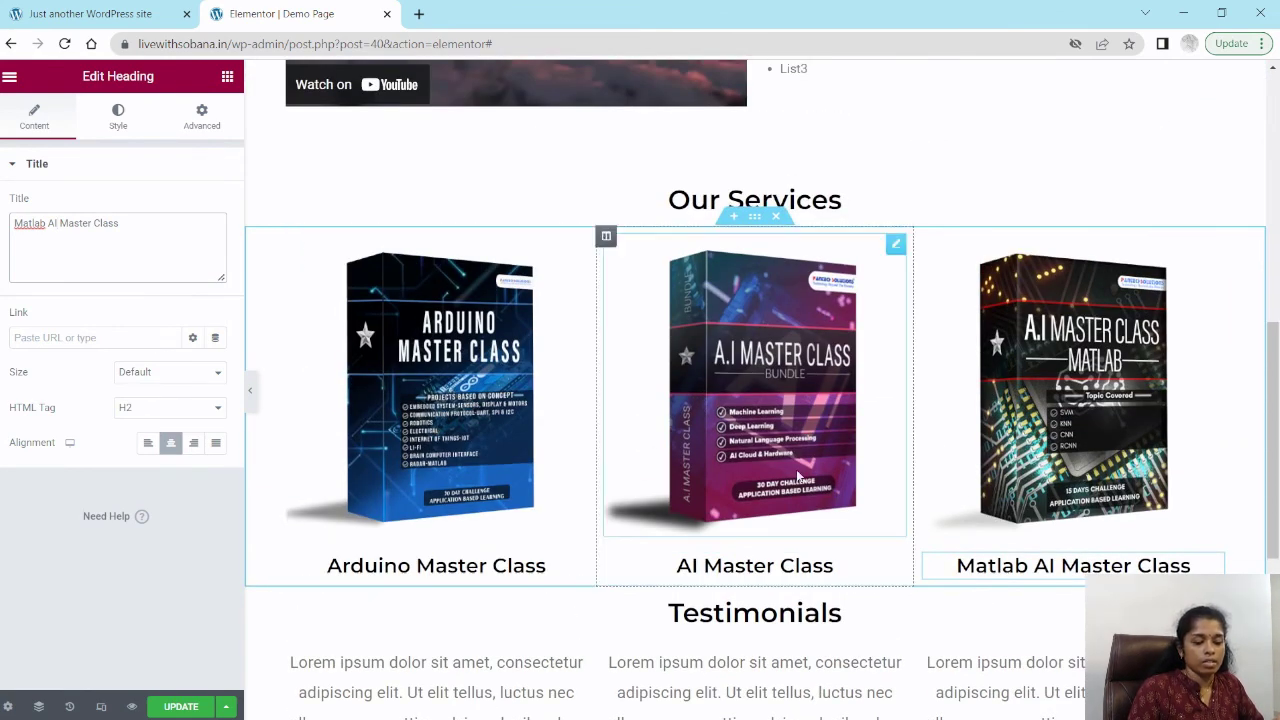
pyautogui.scroll(-3, 798, 476)
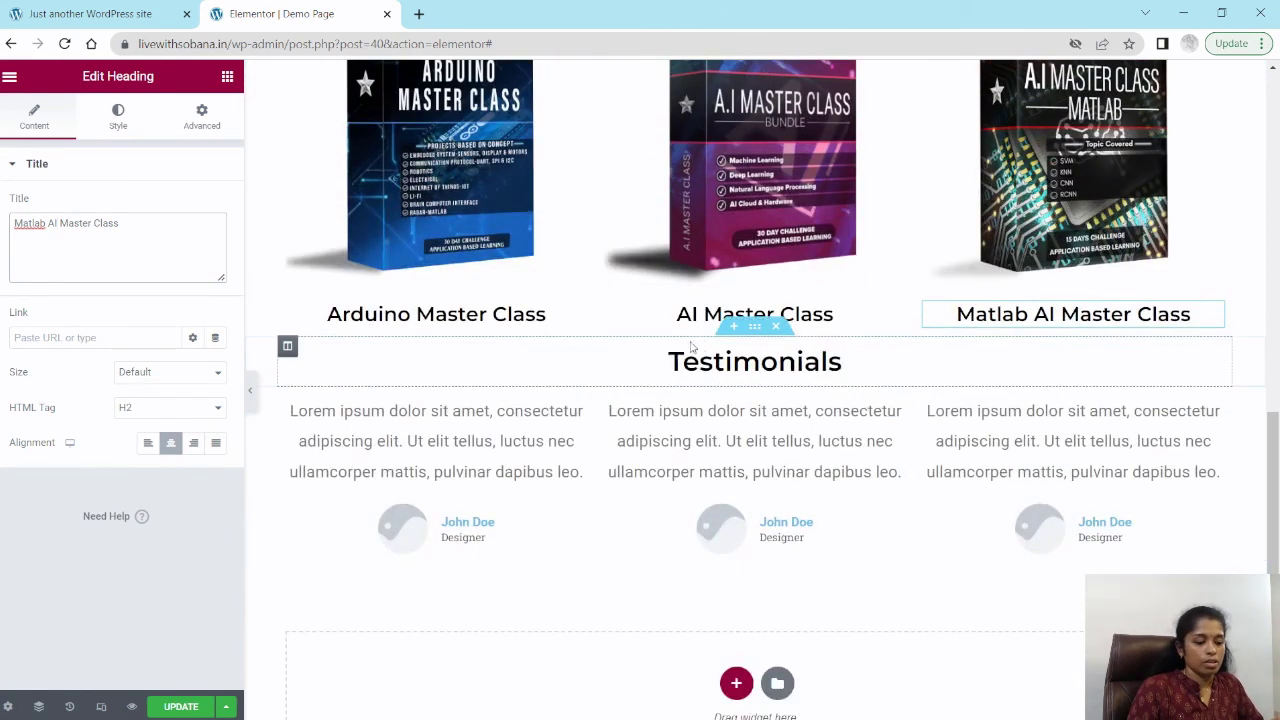
pyautogui.click(734, 326)
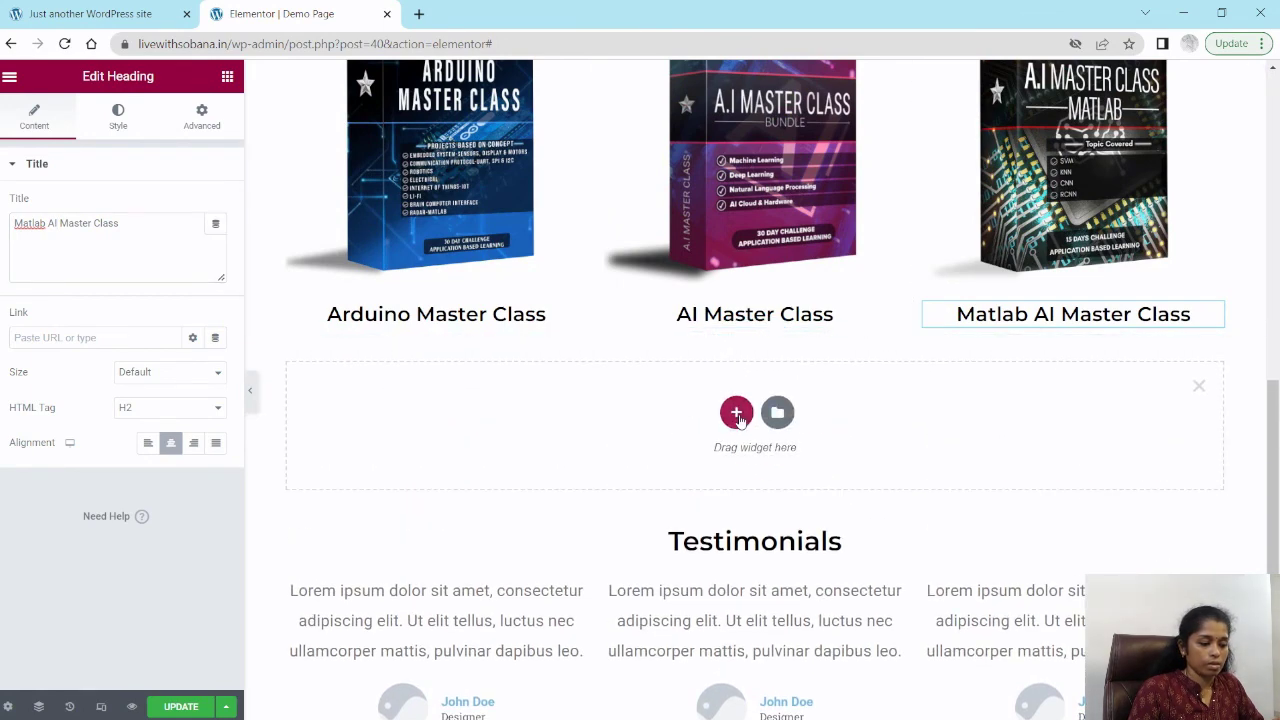
pyautogui.click(736, 414)
pyautogui.click(534, 465)
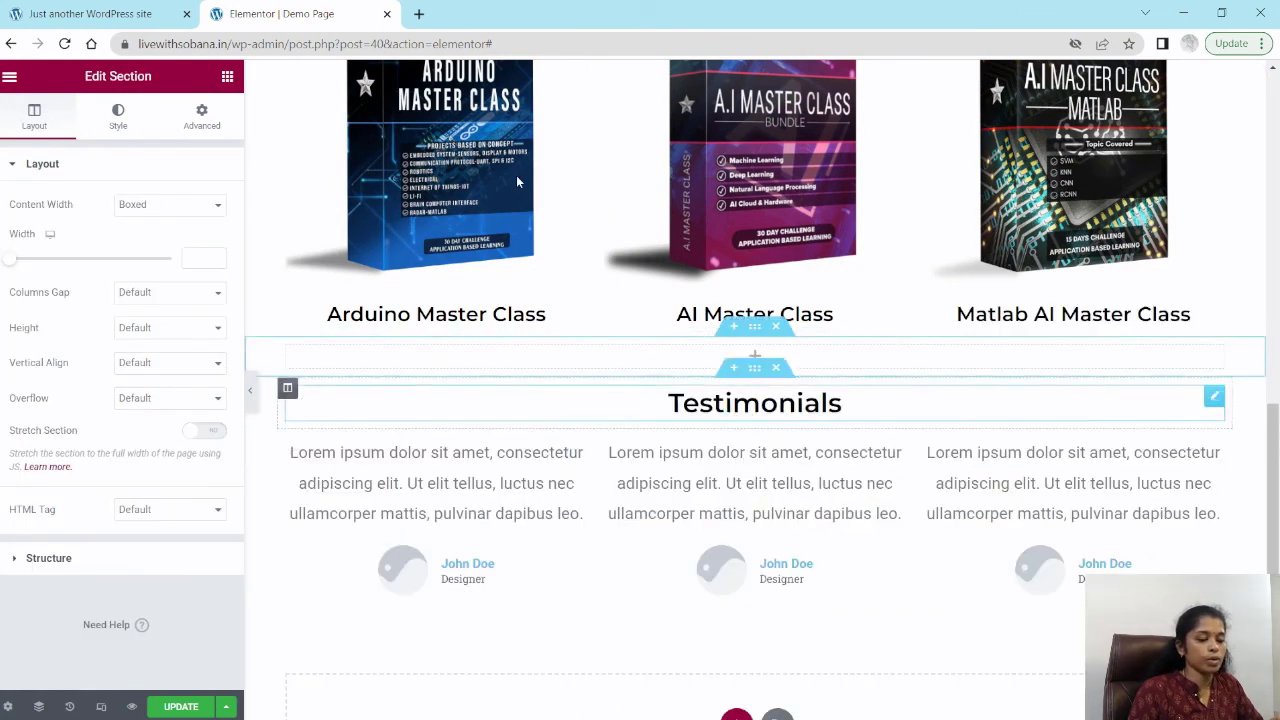
pyautogui.click(228, 80)
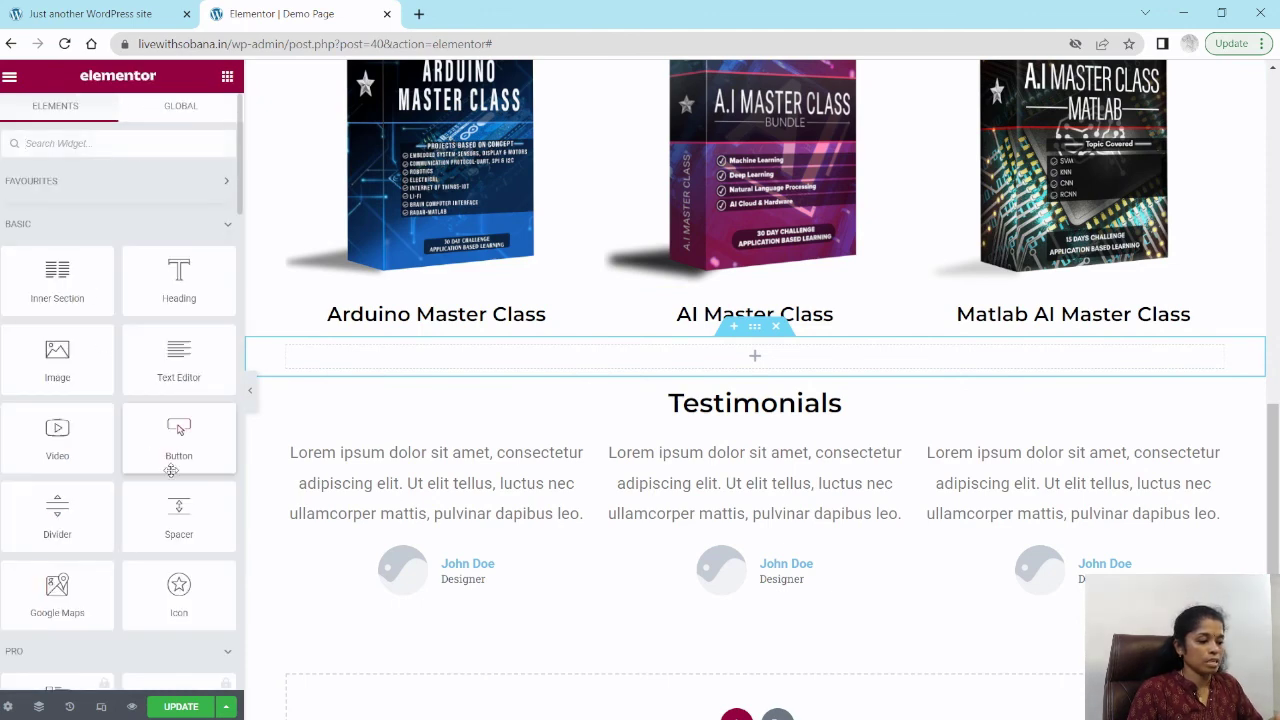
pyautogui.moveTo(177, 520); pyautogui.dragTo(723, 366)
# Step: Scroll through the page from the hero down to the testimonials to review the layout
pyautogui.scroll(-2, 1020, 458)
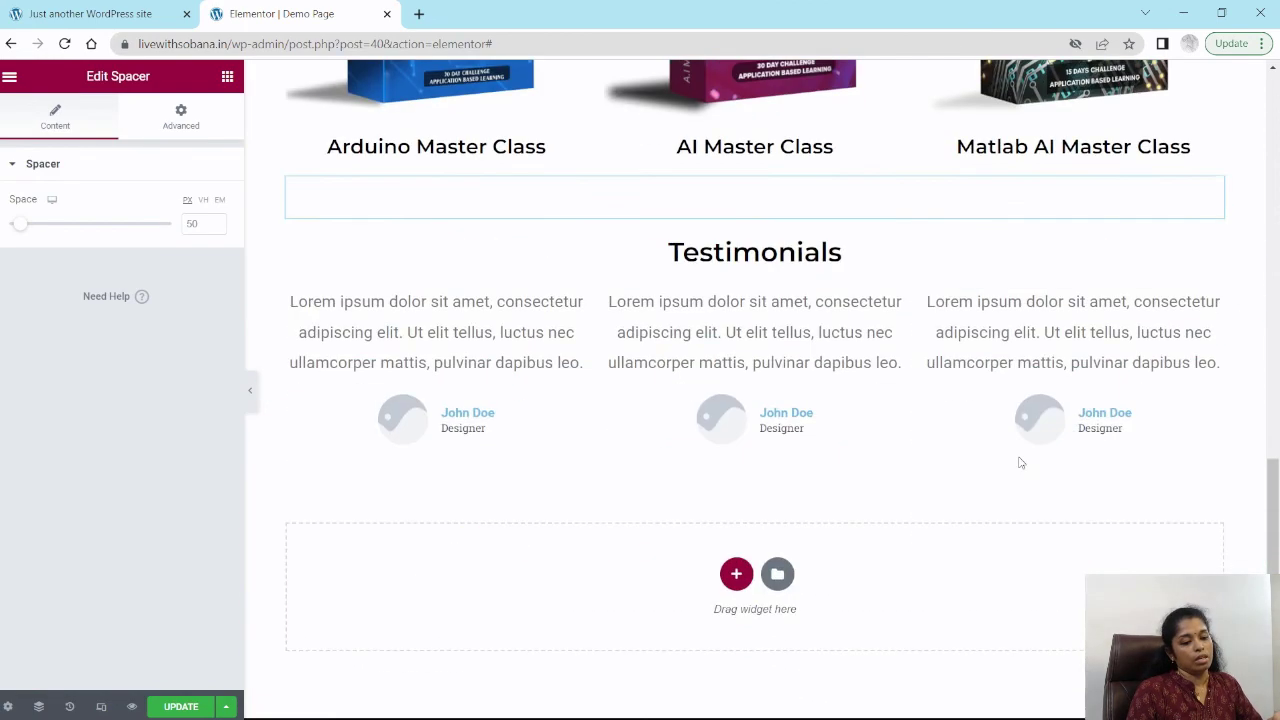
pyautogui.scroll(5, 1000, 450)
pyautogui.scroll(6, 980, 440)
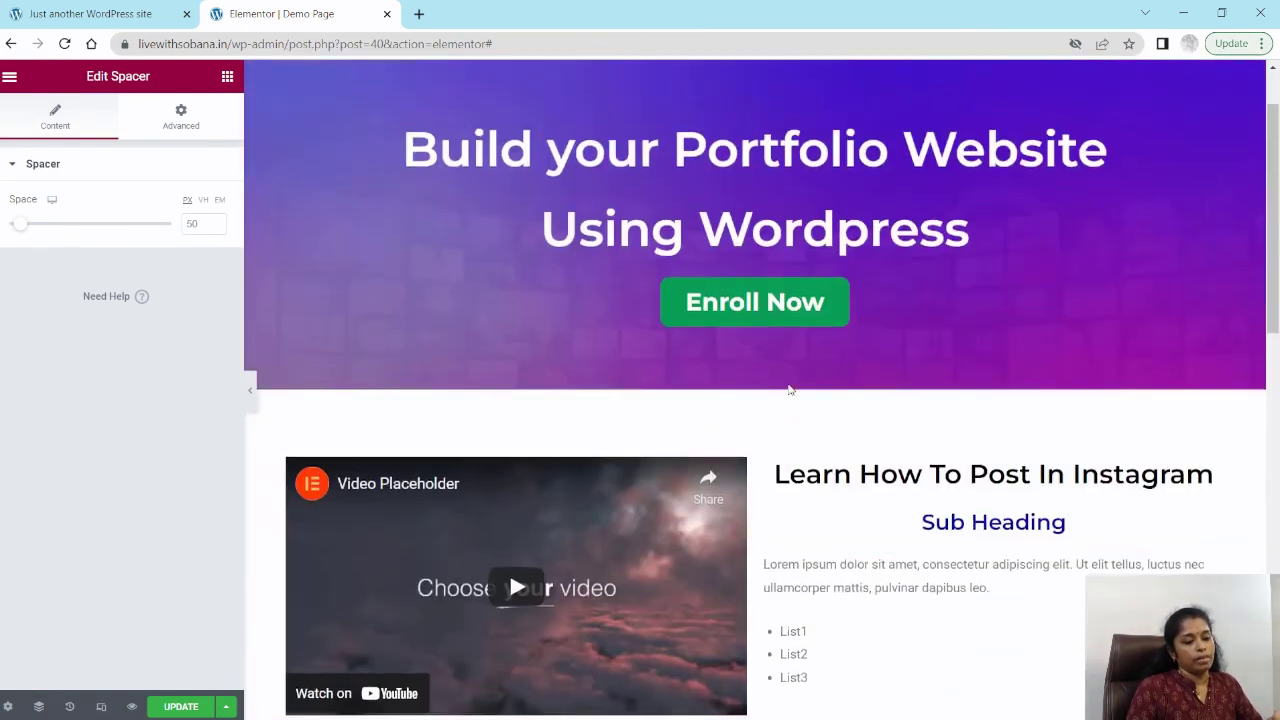
pyautogui.scroll(-3, 1132, 487)
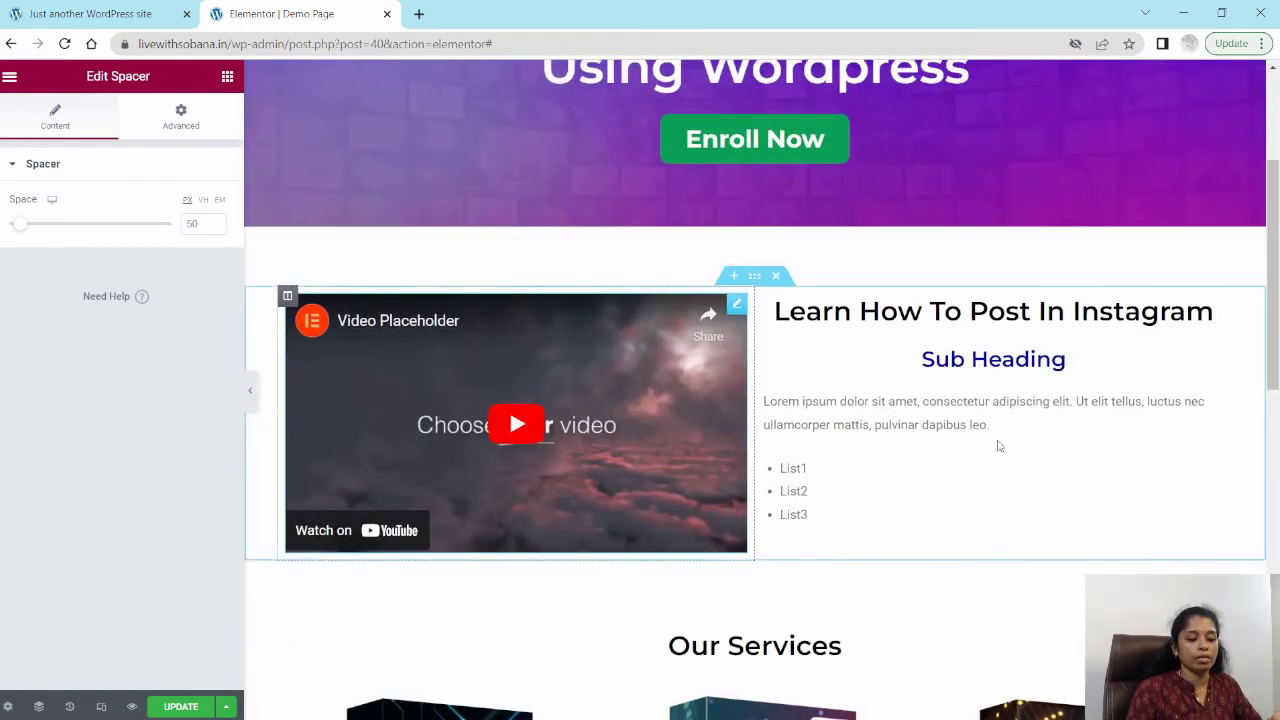
pyautogui.scroll(-4, 1034, 443)
pyautogui.scroll(-2, 1094, 360)
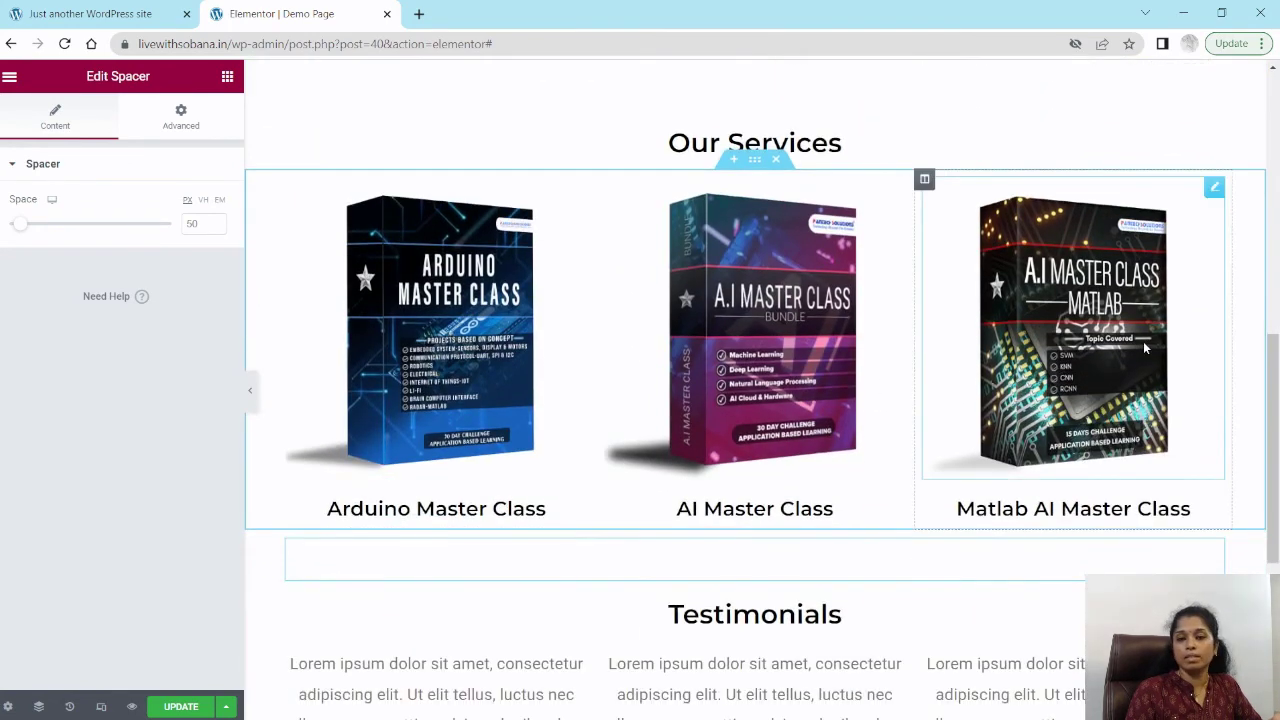
pyautogui.scroll(-3, 1142, 342)
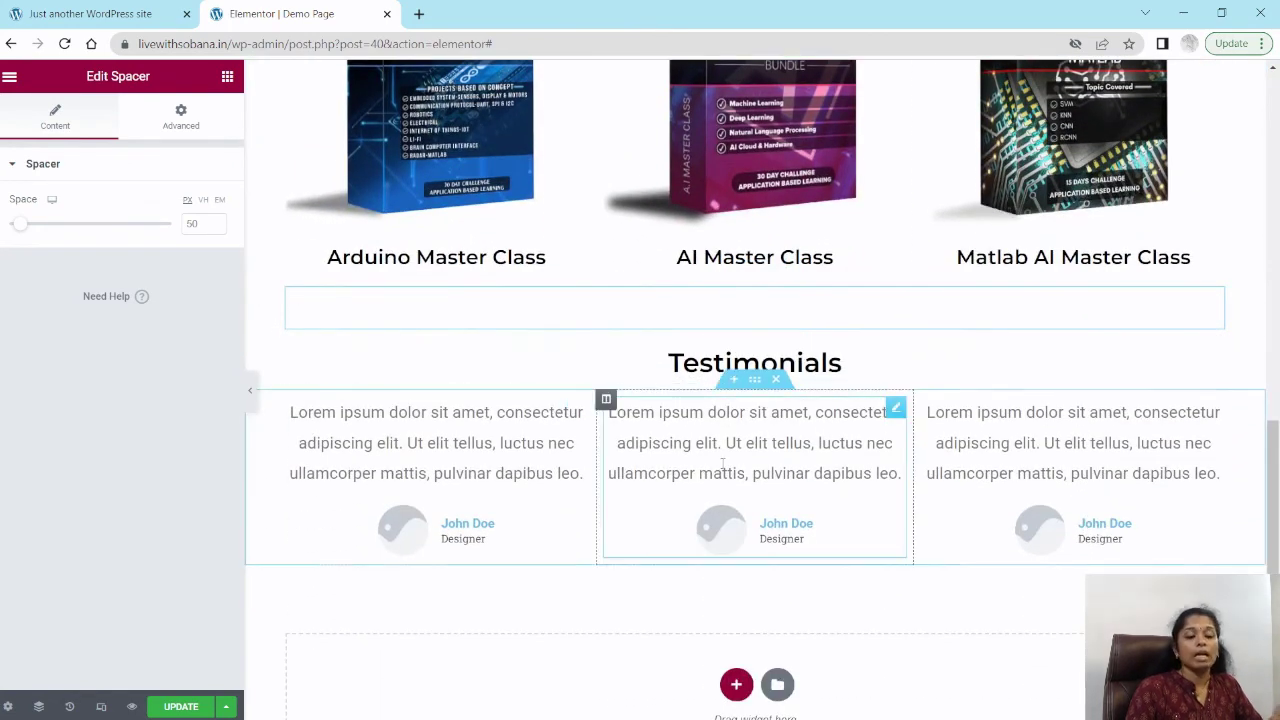
# Step: Add a one-column section below Testimonials and place a Google Maps widget found by searching "map"
pyautogui.scroll(-2, 726, 460)
pyautogui.click(736, 514)
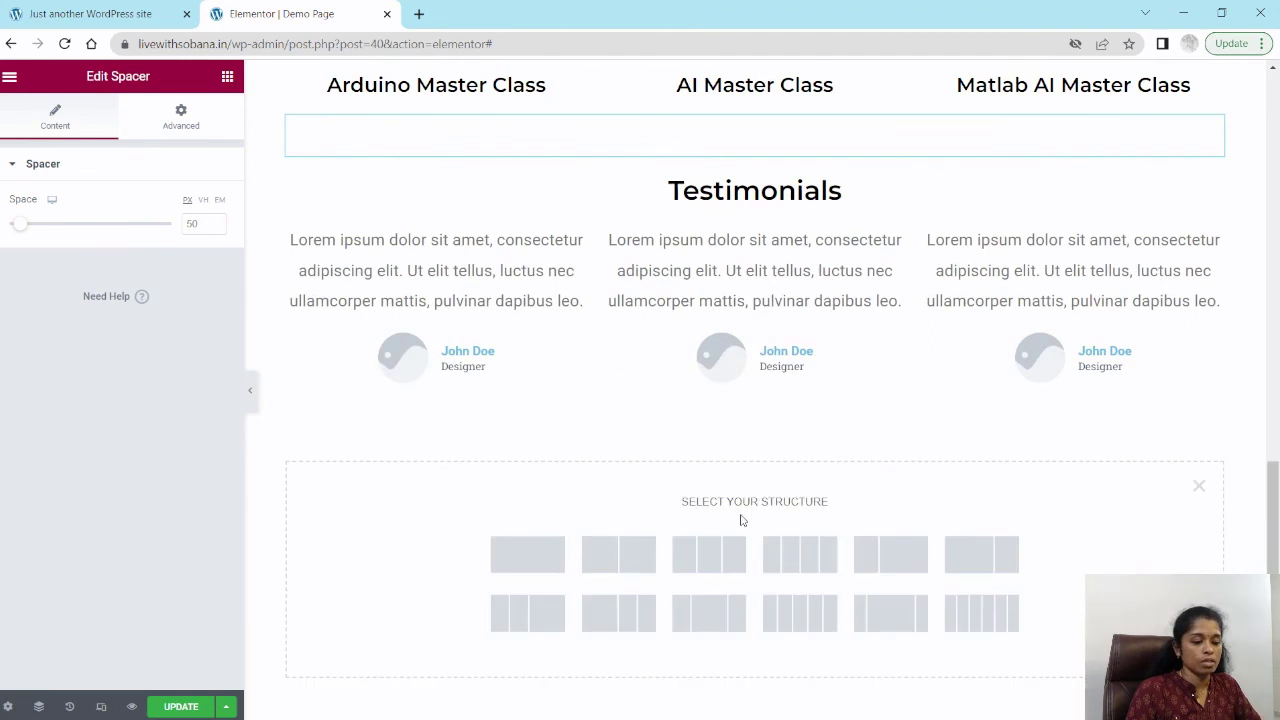
pyautogui.click(532, 552)
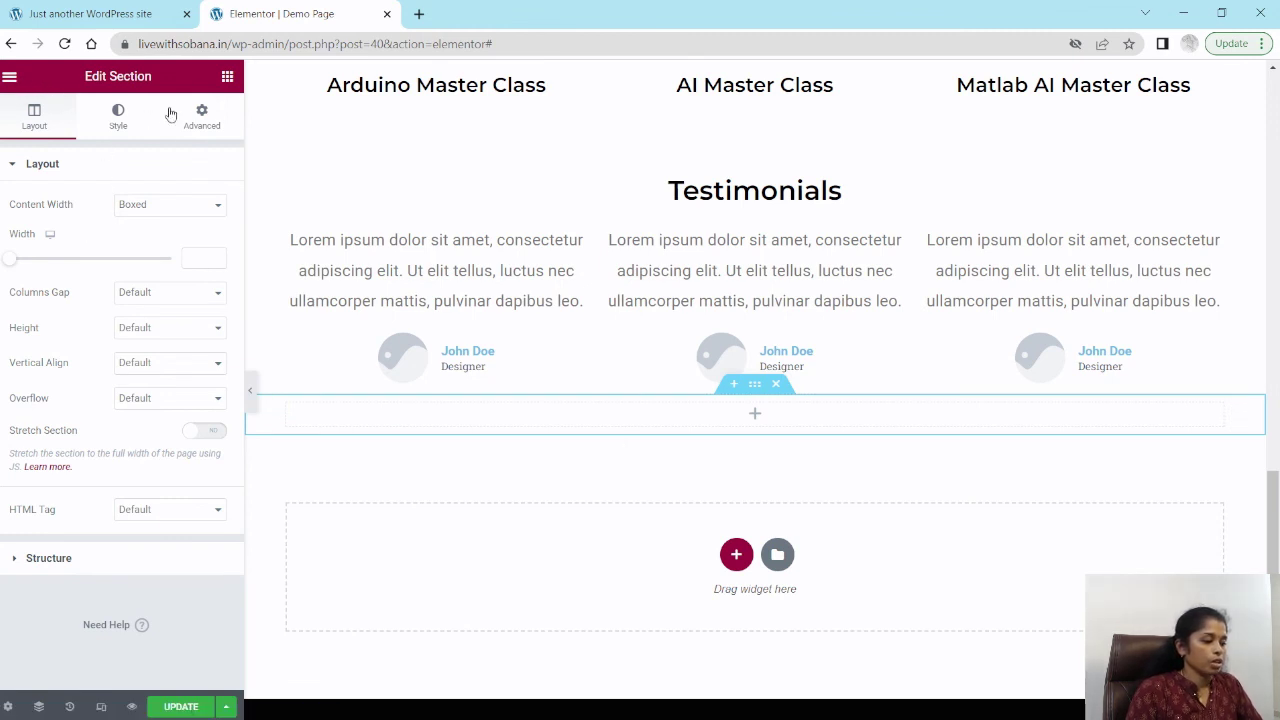
pyautogui.click(228, 78)
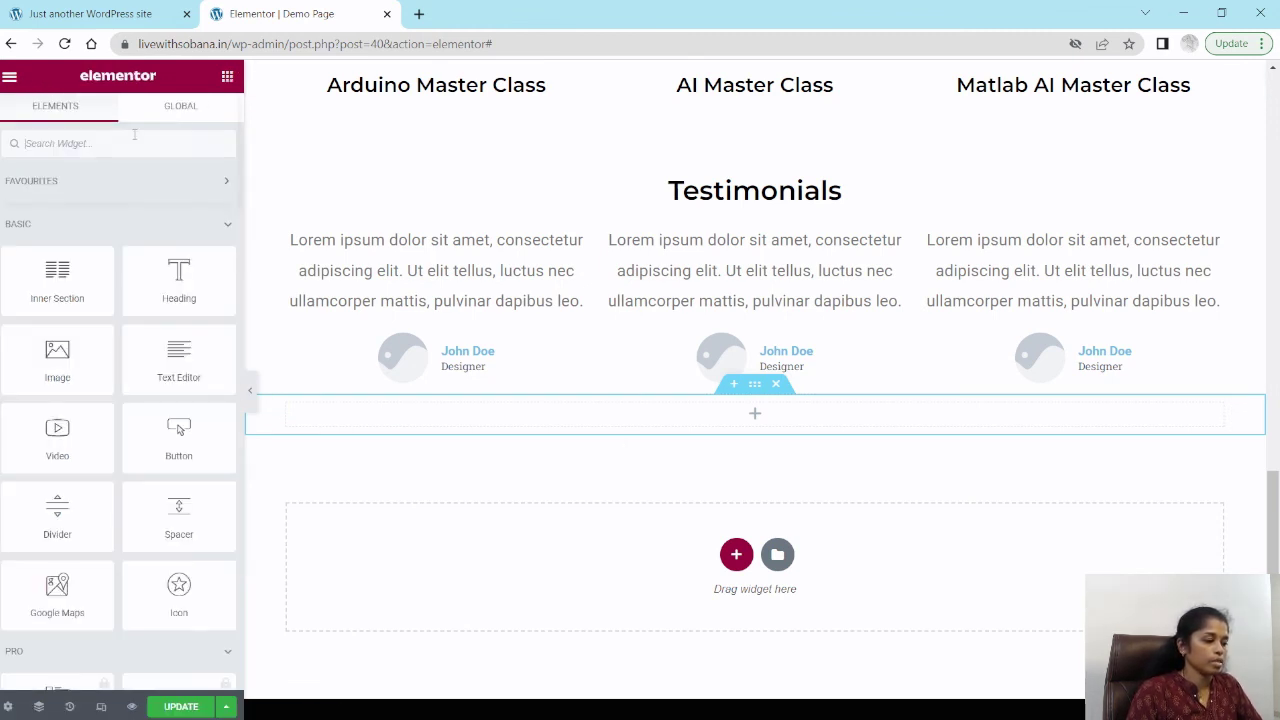
pyautogui.click(113, 144)
pyautogui.write('map')
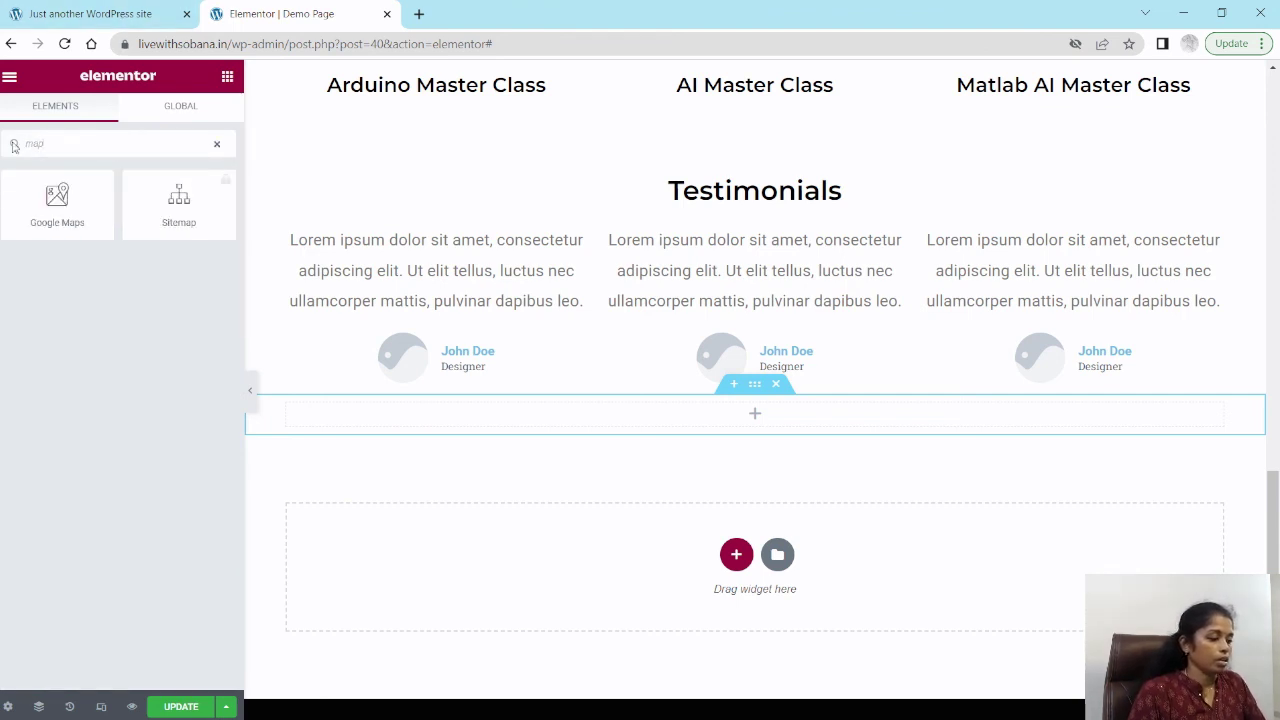
pyautogui.moveTo(57, 197); pyautogui.dragTo(752, 423)
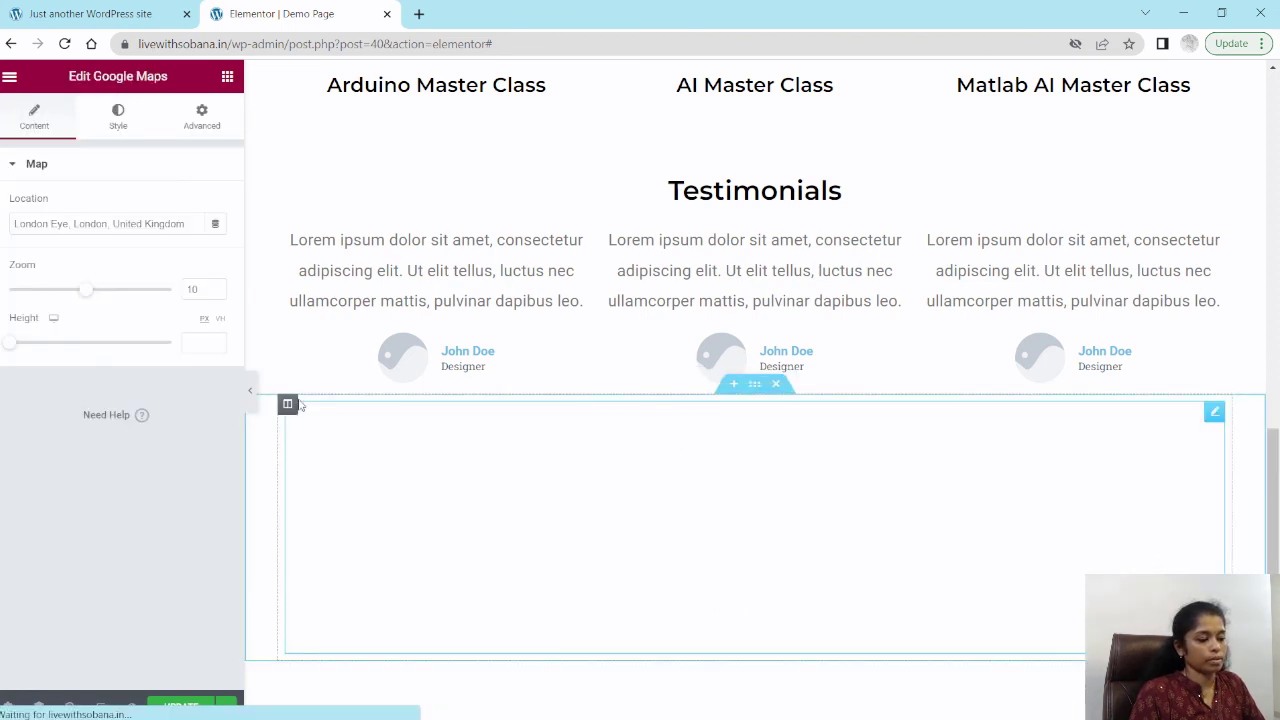
# Step: Set the map's location to "Chennai, Tamilnadu, India"
pyautogui.tripleClick(84, 223)
pyautogui.write('Chennai')
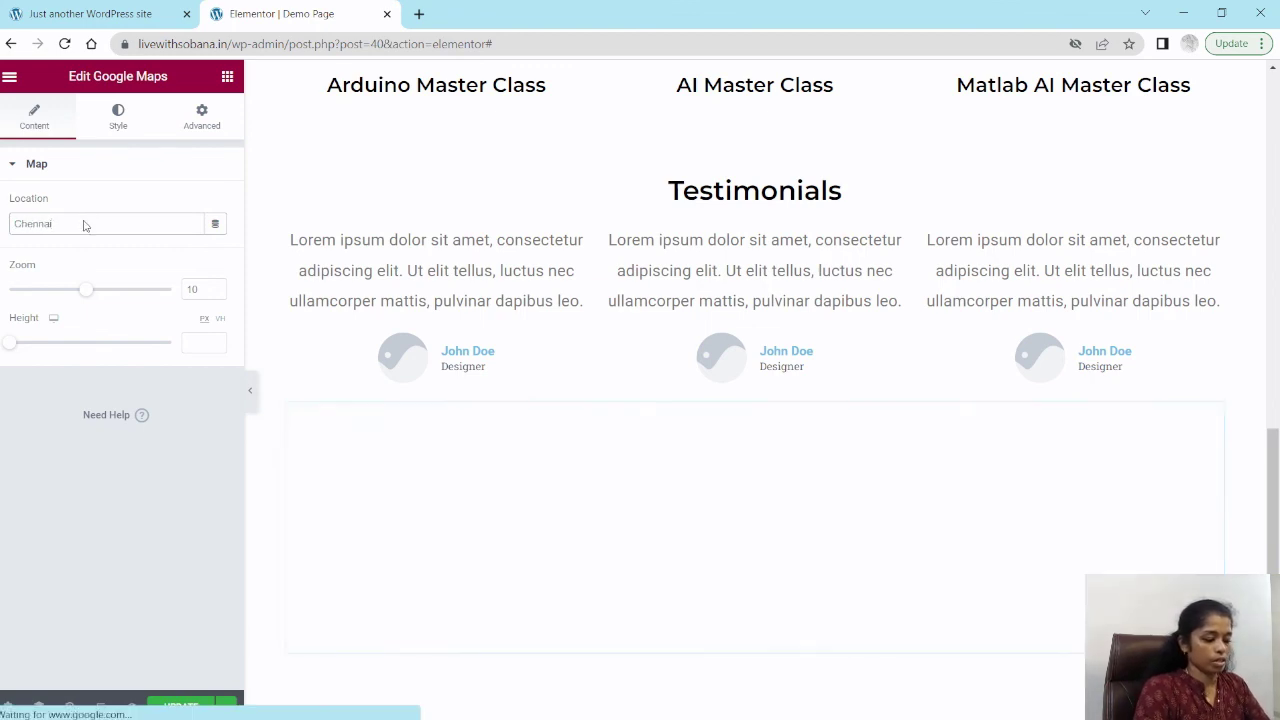
pyautogui.write(', Ta')
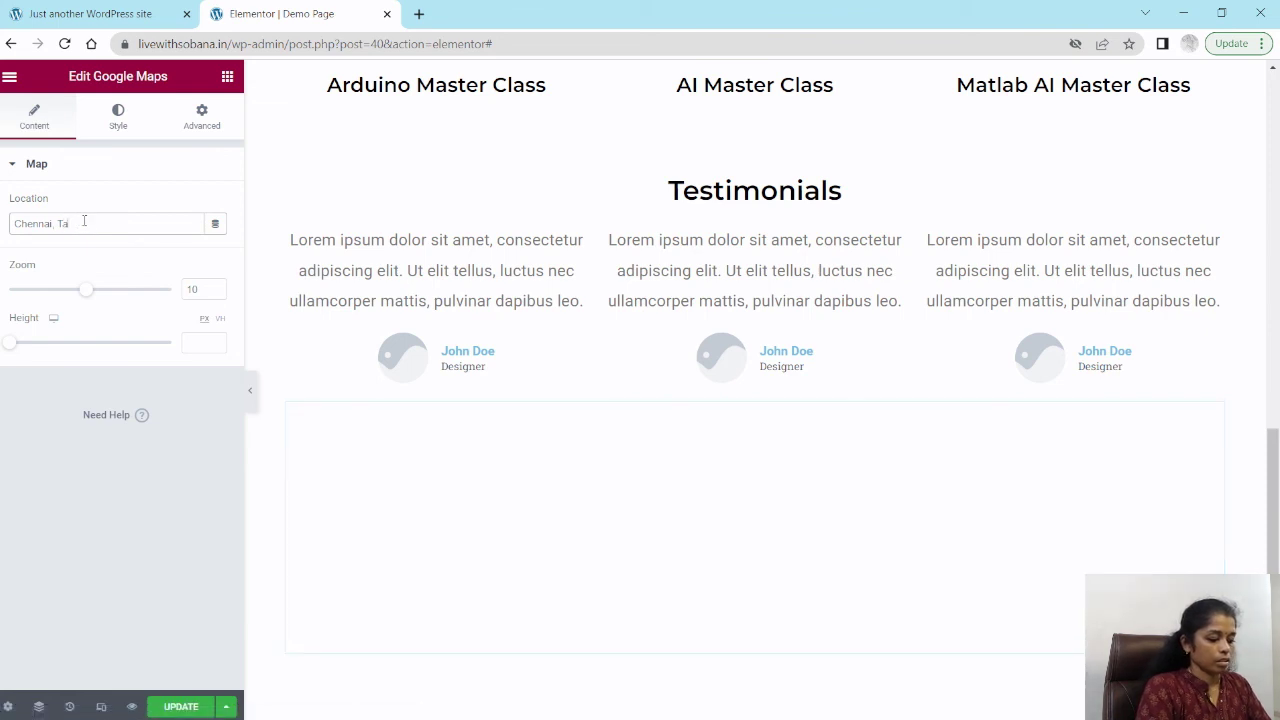
pyautogui.write('milnadu')
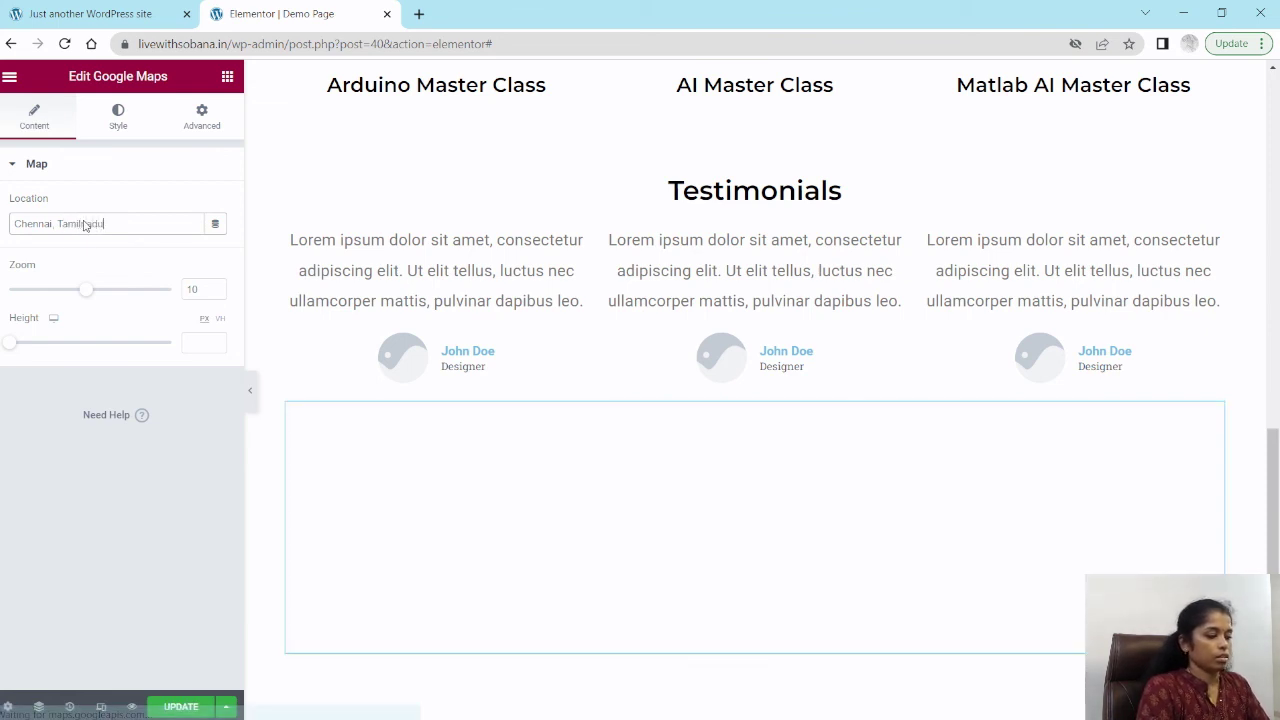
pyautogui.write(', India')
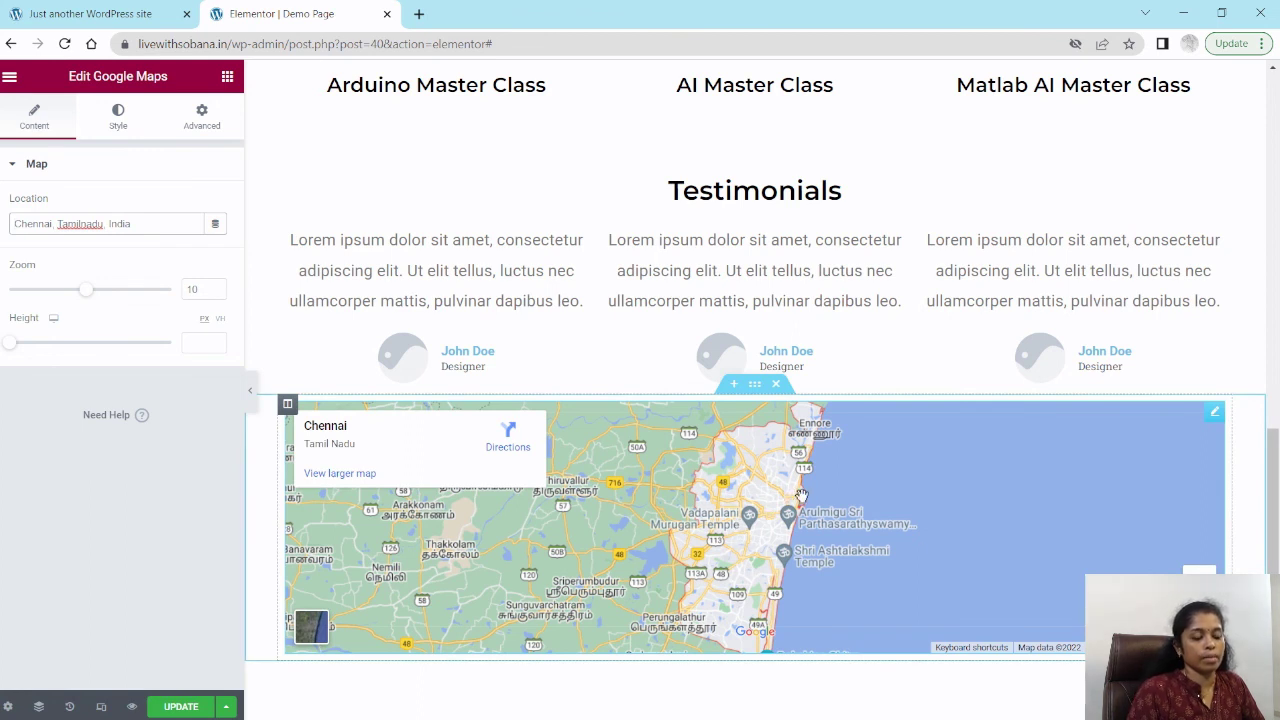
# Step: Insert a one-column section between Testimonials and the map and place a Spacer widget in it
pyautogui.click(733, 384)
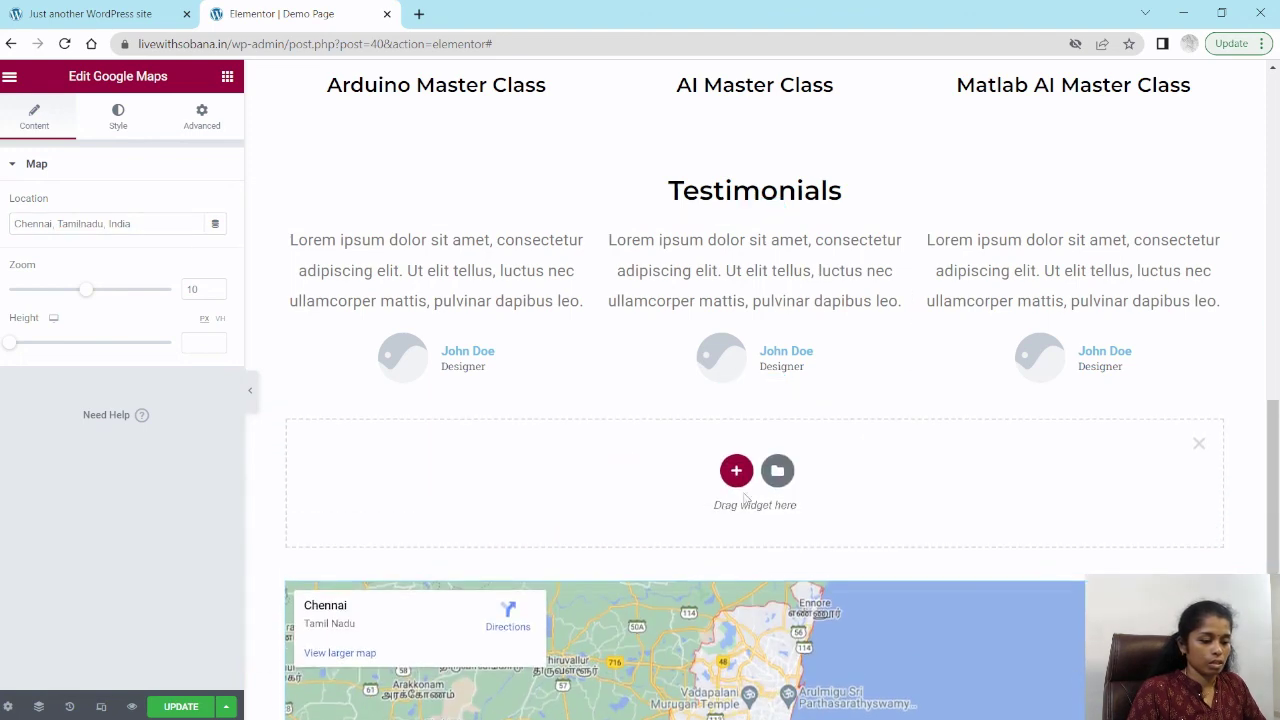
pyautogui.click(736, 469)
pyautogui.click(516, 506)
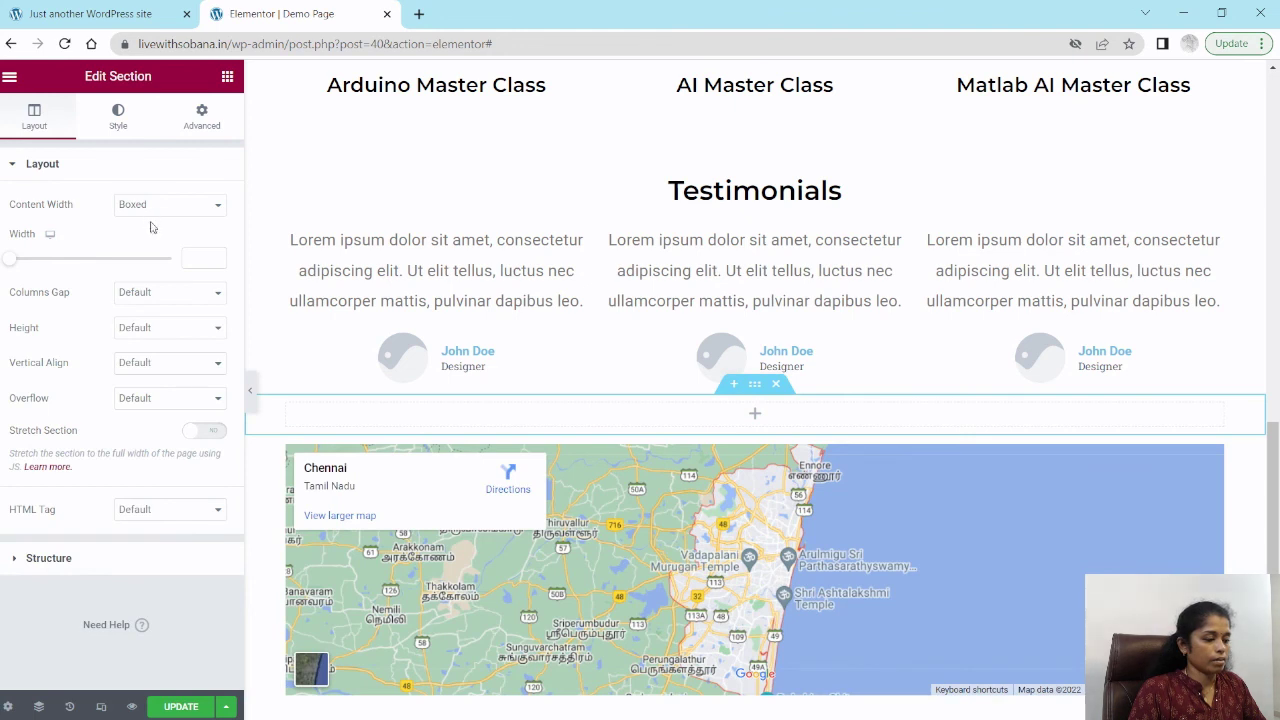
pyautogui.click(227, 76)
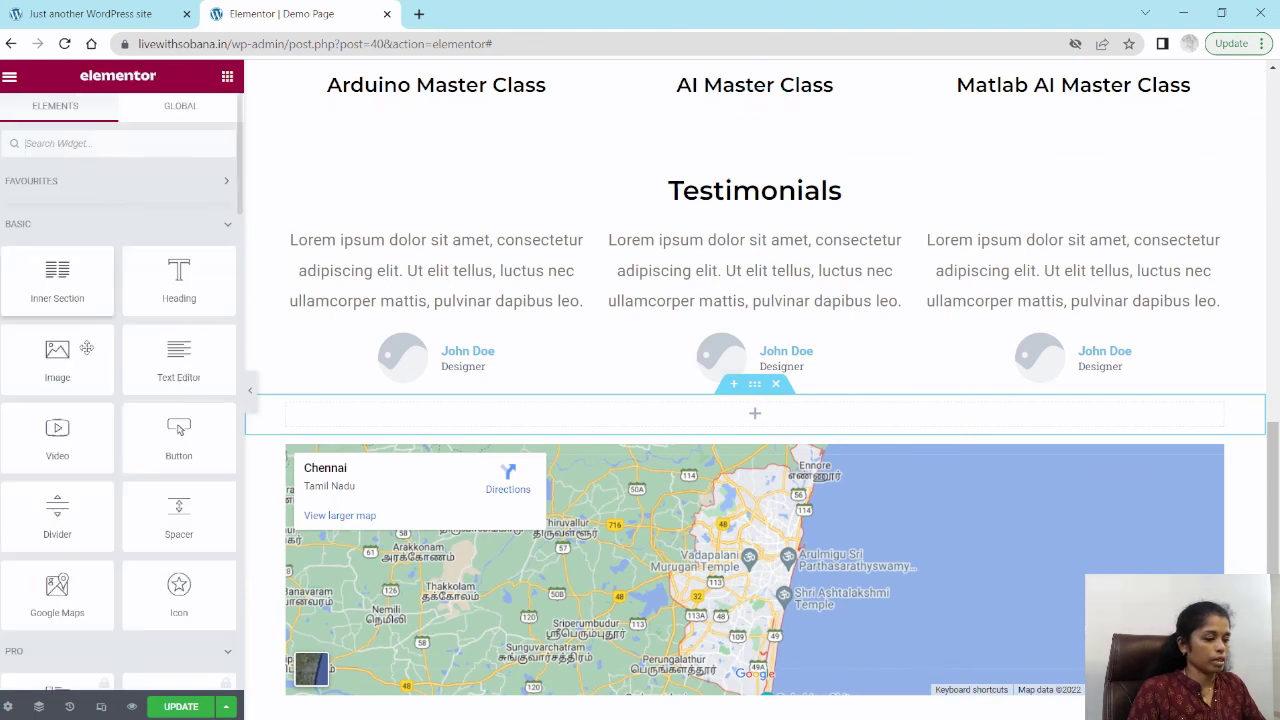
pyautogui.moveTo(178, 516); pyautogui.dragTo(787, 412)
# Step: Scroll up and down the page to check the spacing between sections
pyautogui.scroll(2, 1055, 440)
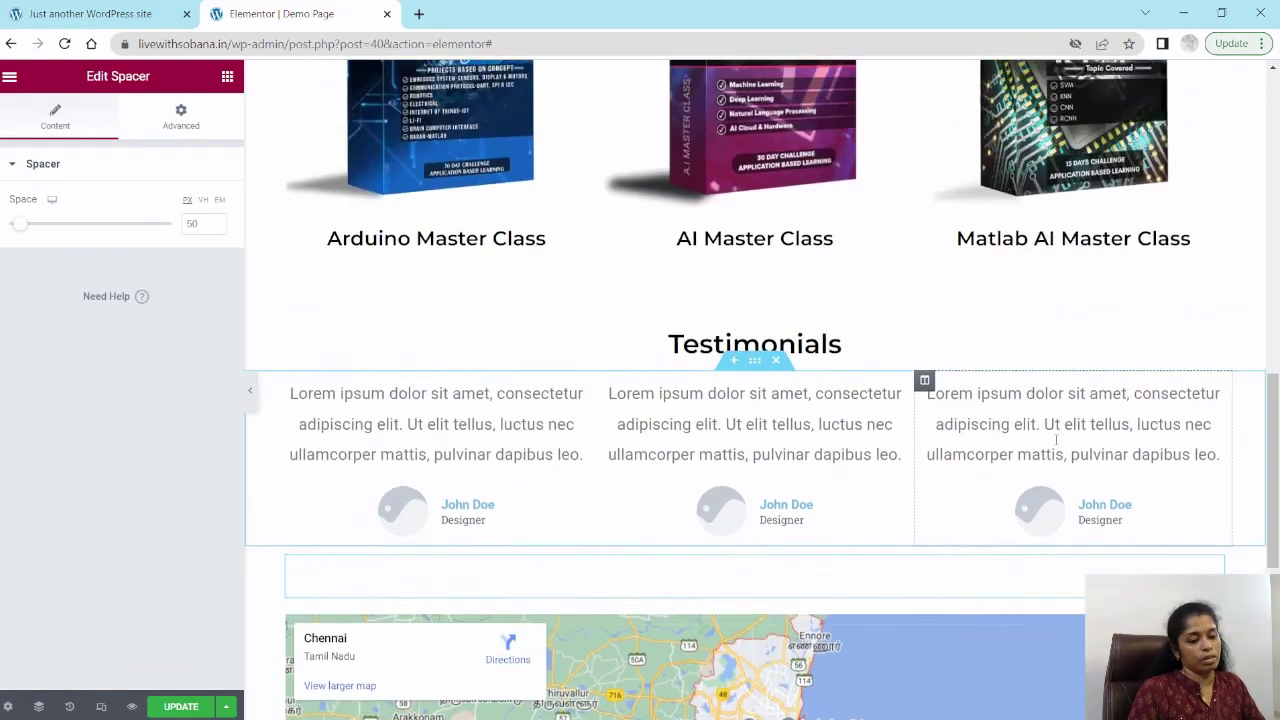
pyautogui.scroll(-3, 1055, 440)
pyautogui.scroll(10, 844, 346)
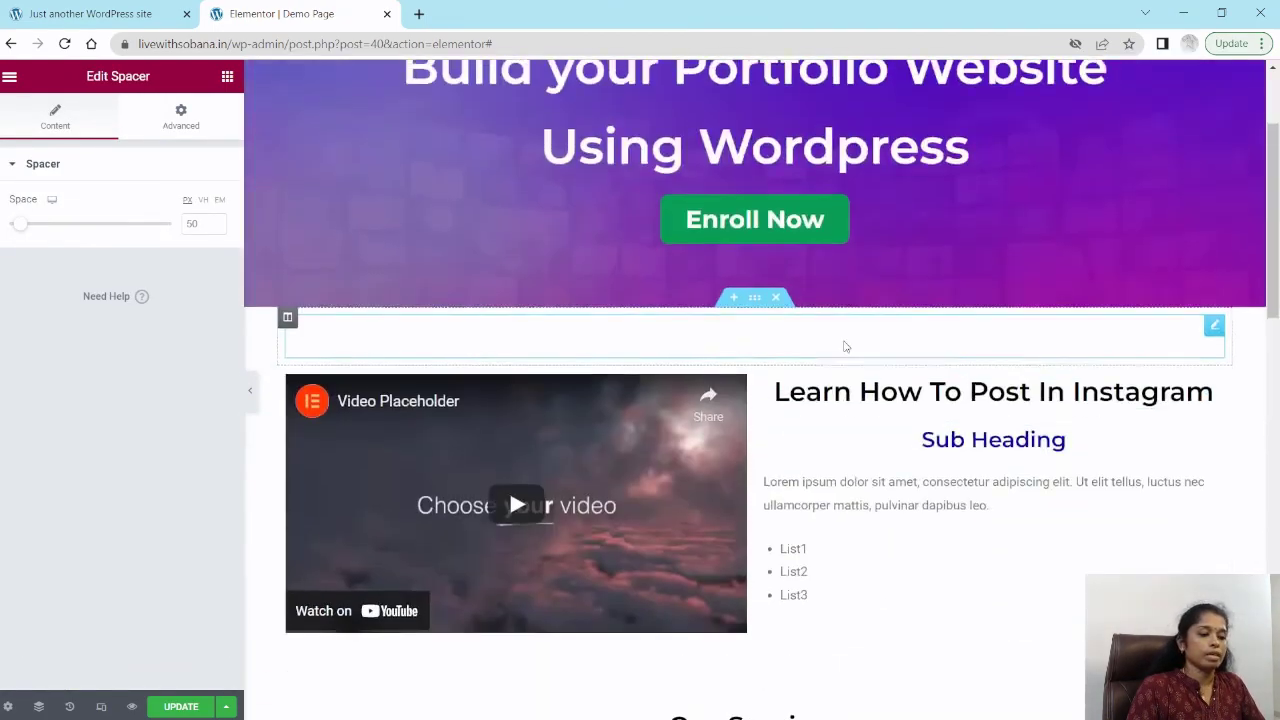
pyautogui.scroll(2, 844, 346)
pyautogui.scroll(-14, 843, 346)
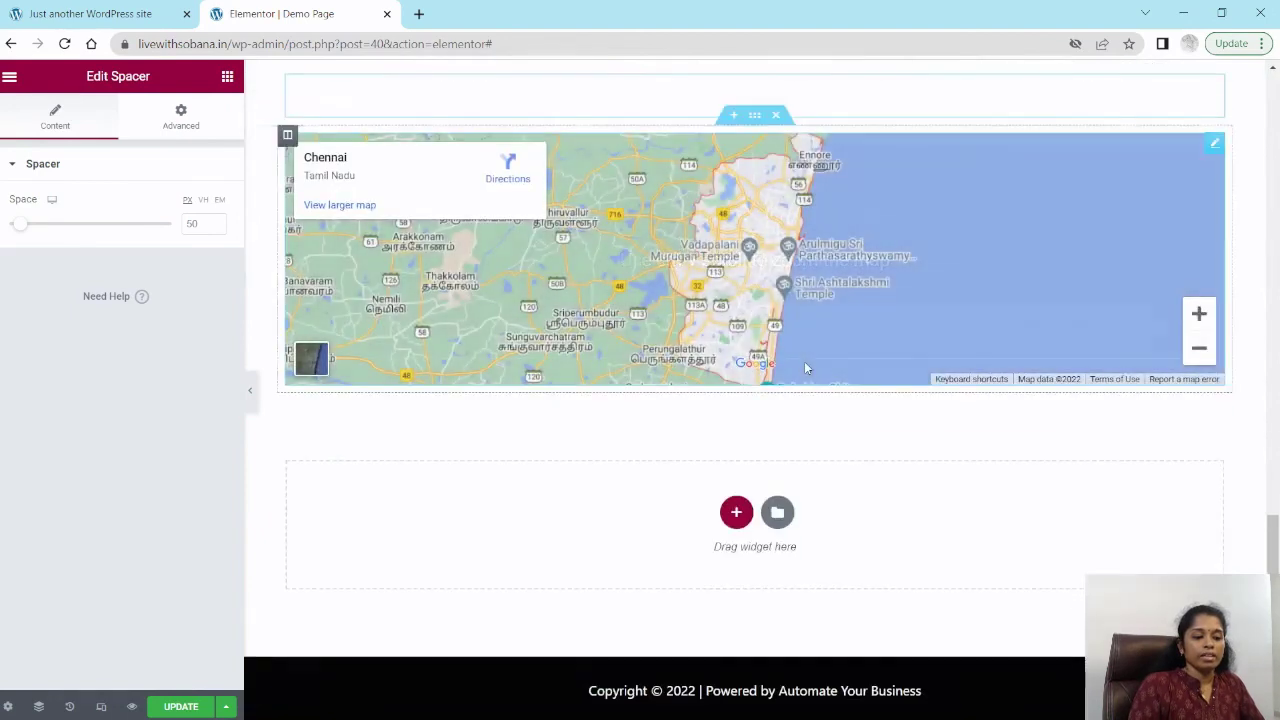
# Step: Save the page changes with Update
pyautogui.scroll(5, 806, 368)
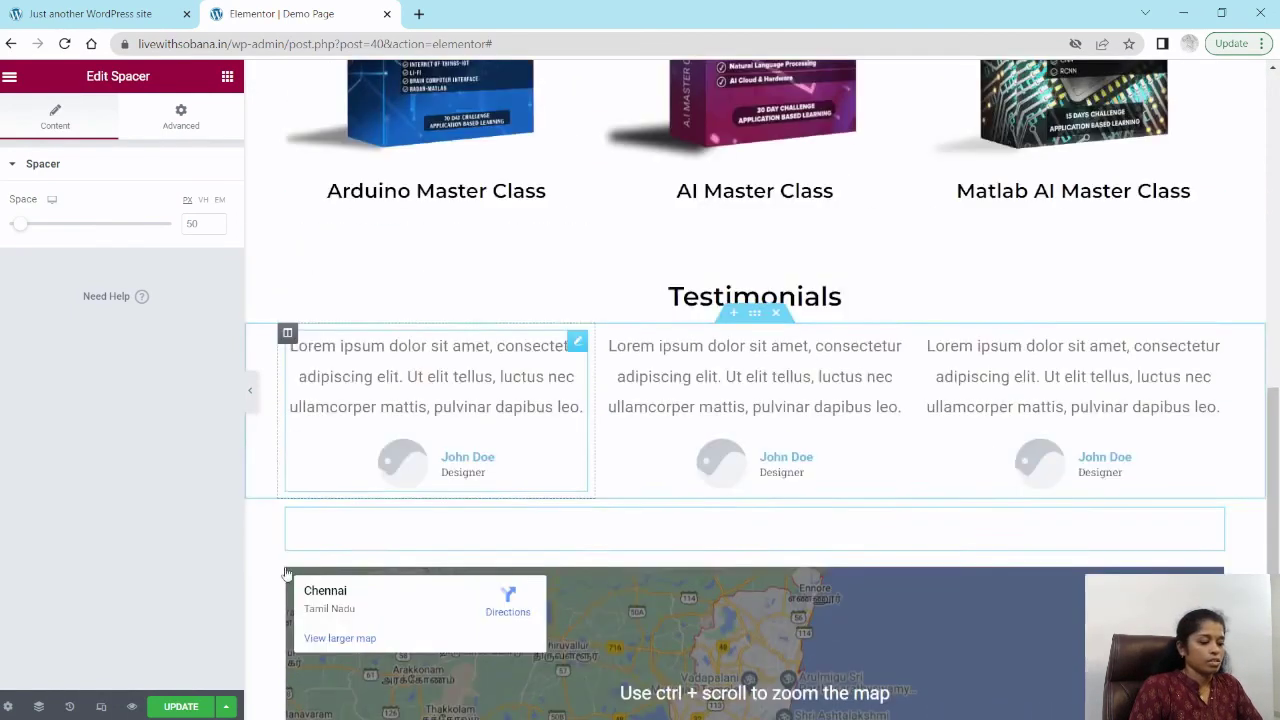
pyautogui.scroll(2, 287, 573)
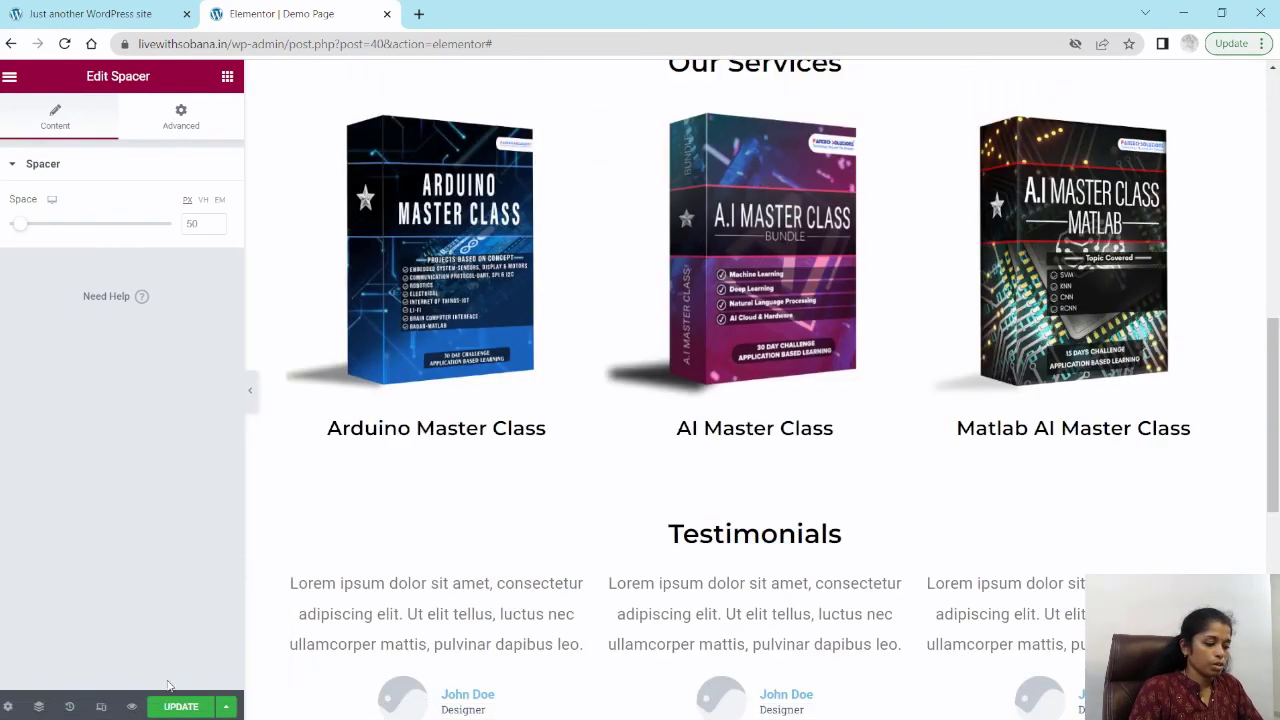
pyautogui.click(174, 706)
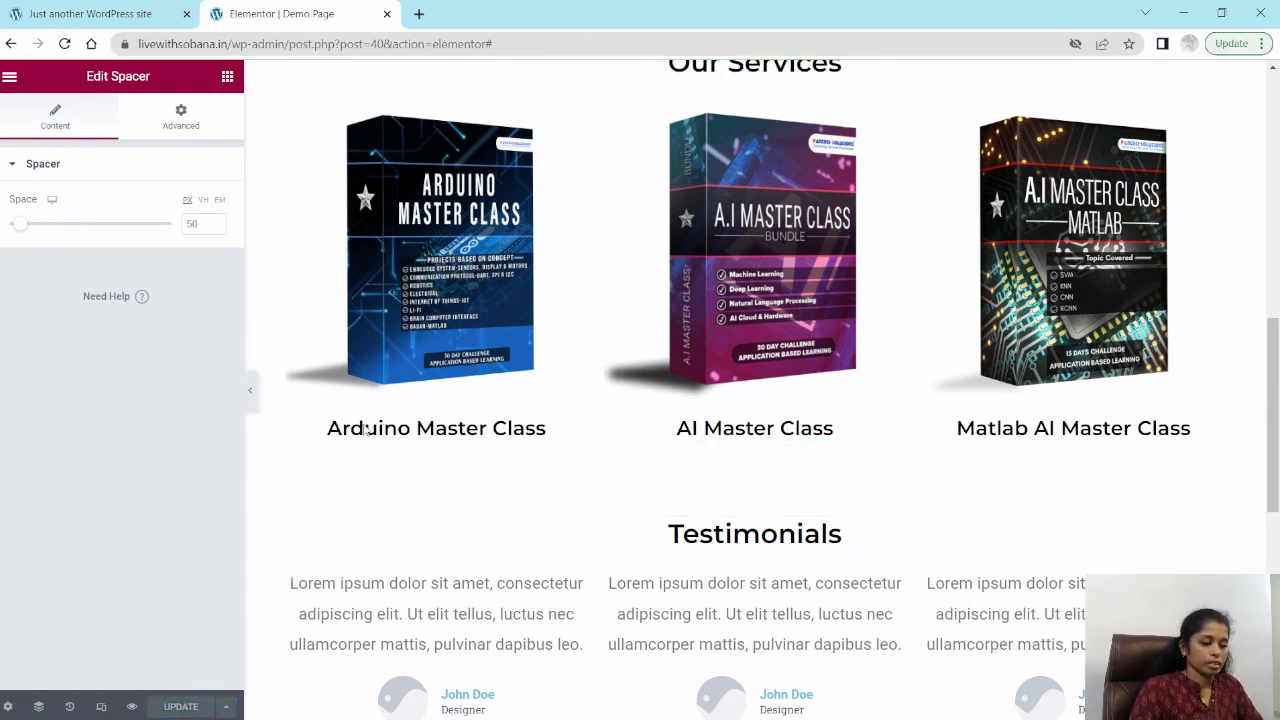
# Step: Preview the page in a new tab and scroll through all its sections to review the layout
pyautogui.click(133, 707)
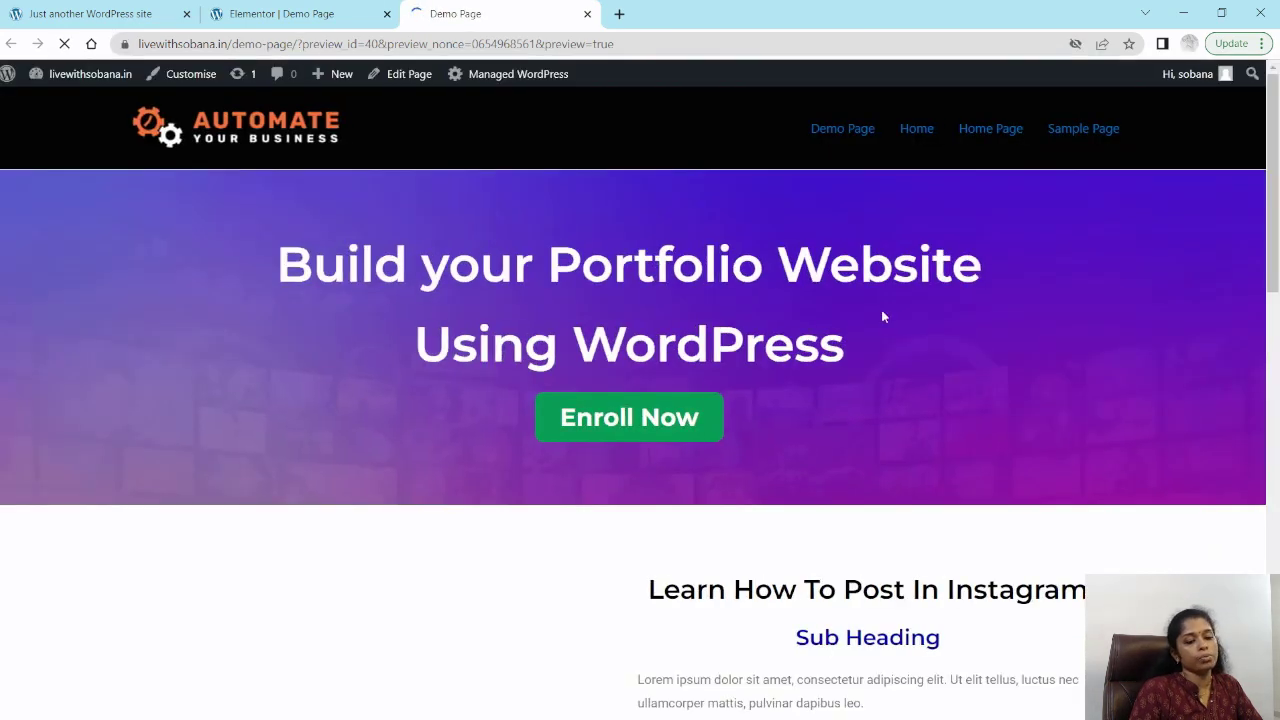
pyautogui.scroll(-3, 1050, 355)
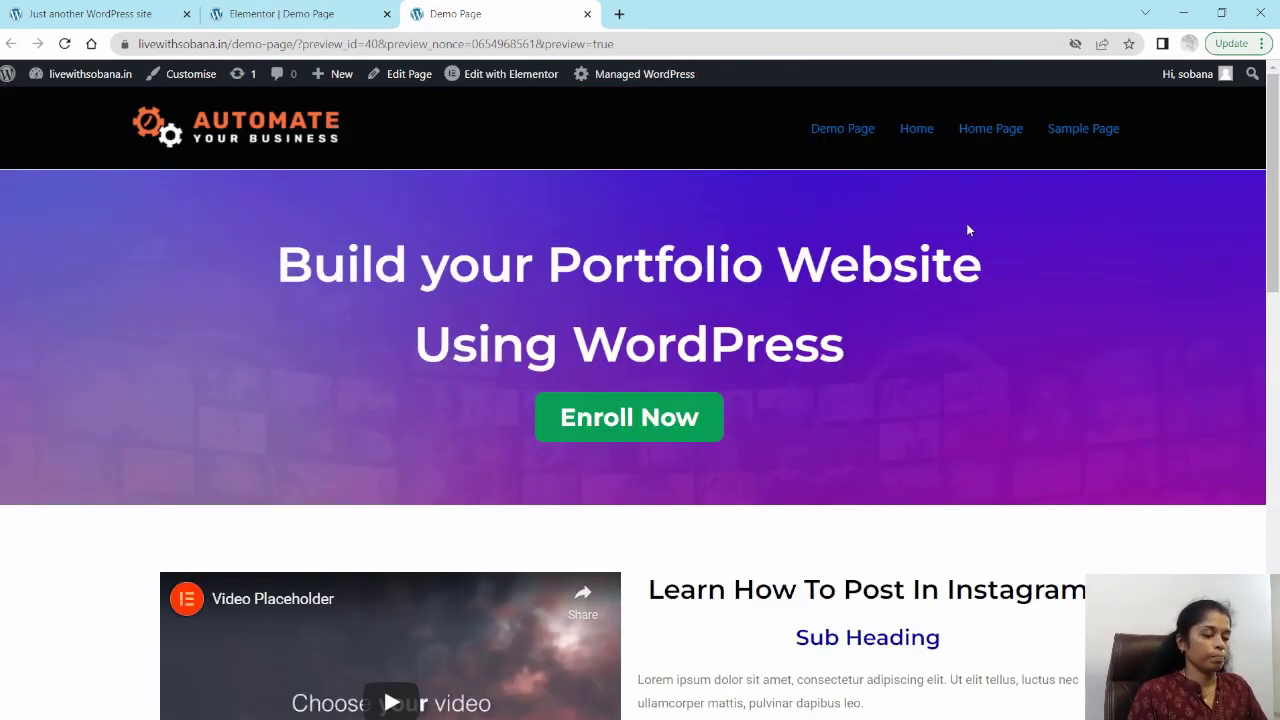
pyautogui.scroll(-1, 967, 230)
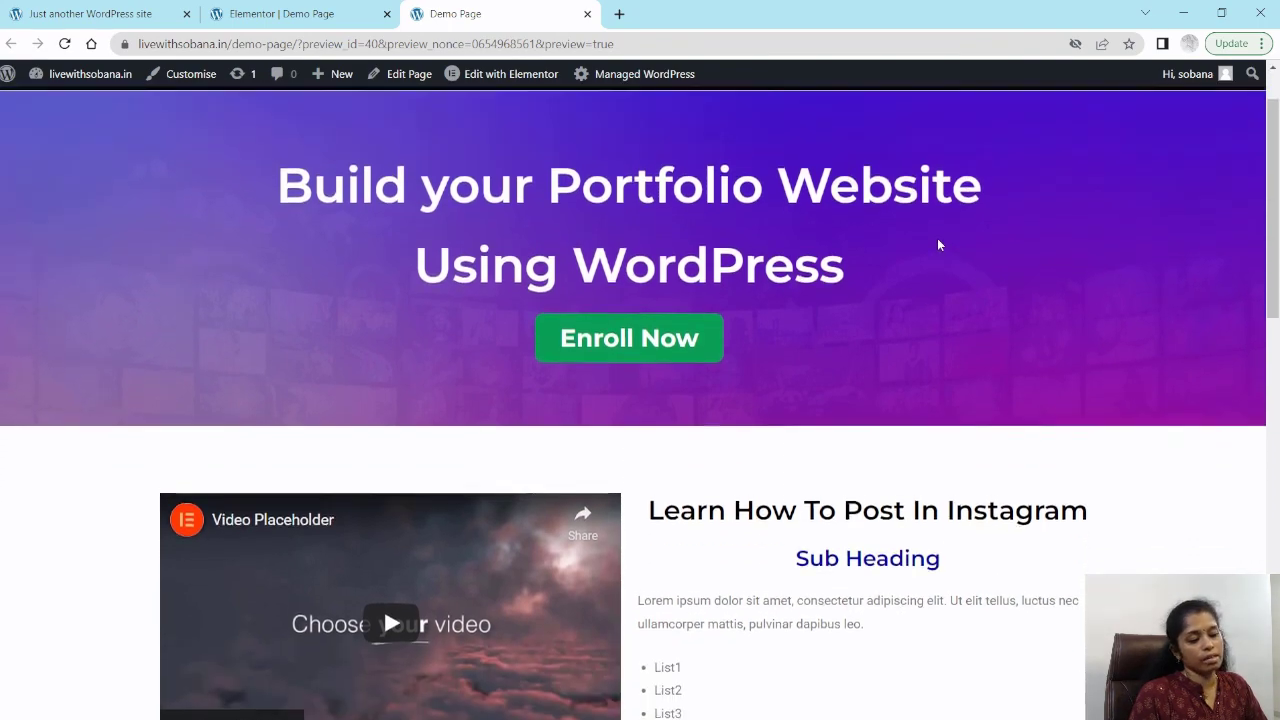
pyautogui.scroll(1, 937, 244)
pyautogui.scroll(-5, 955, 210)
pyautogui.scroll(-8, 976, 254)
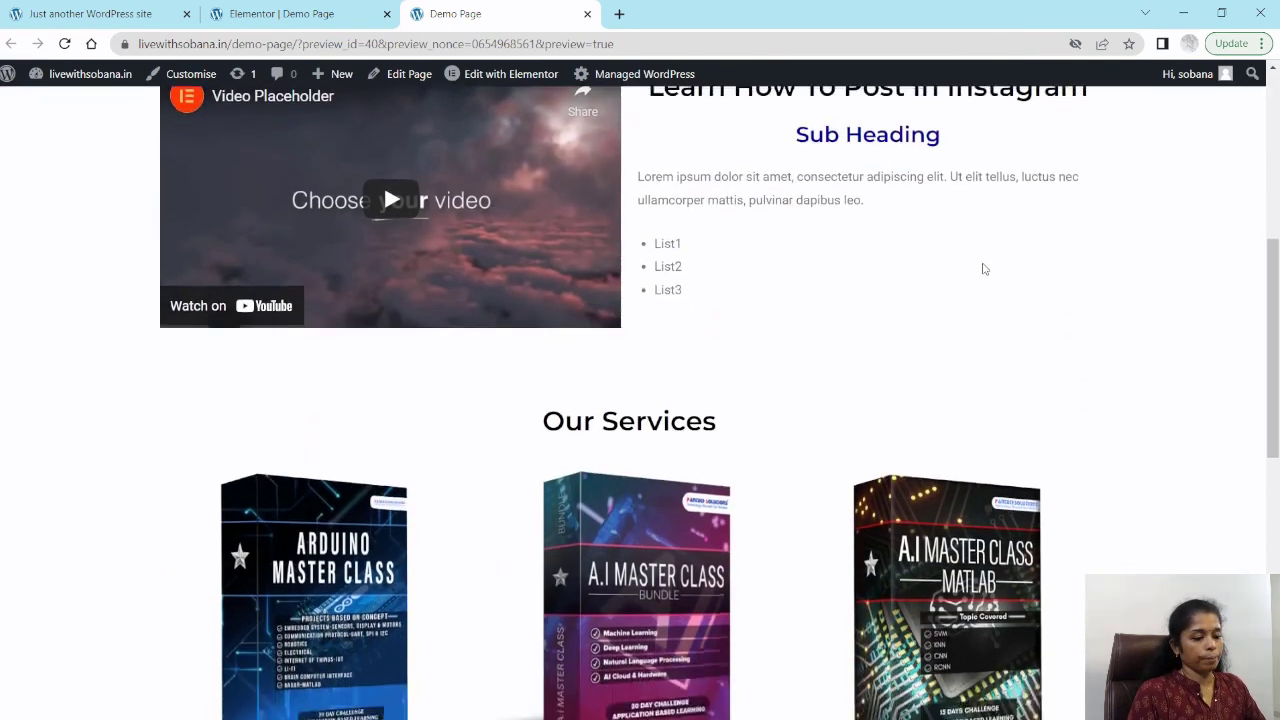
pyautogui.scroll(-2, 983, 270)
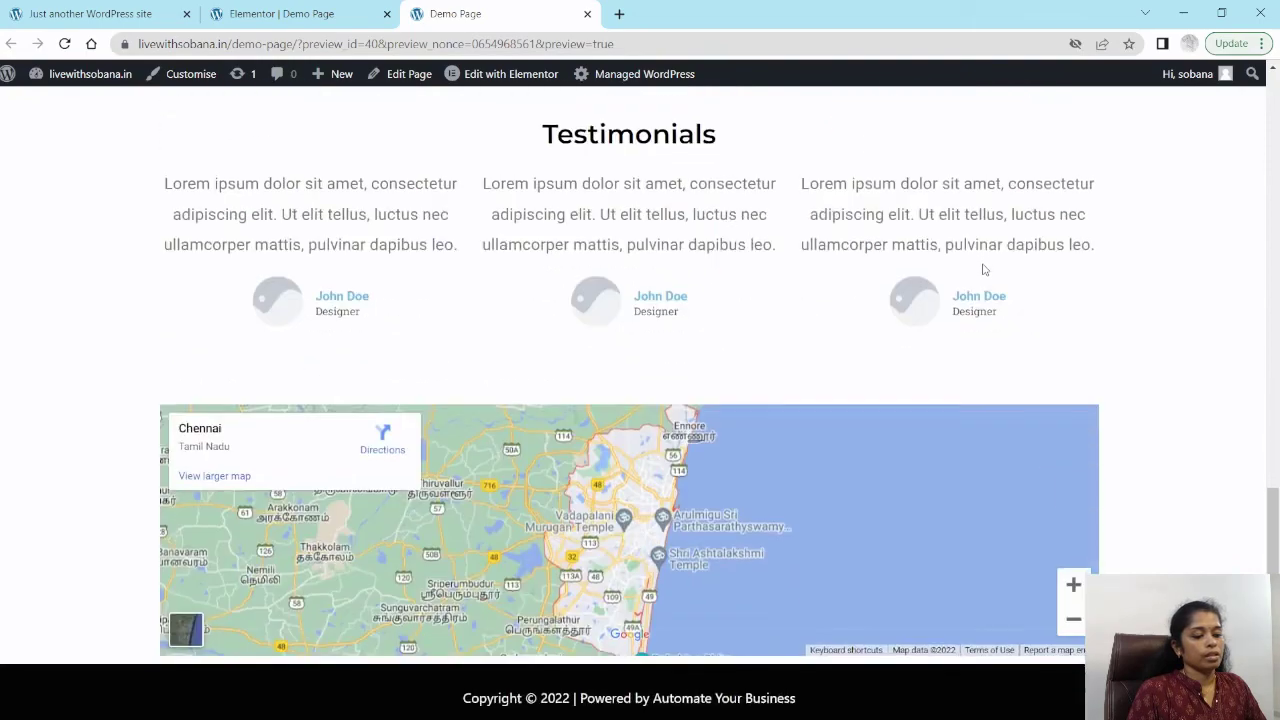
pyautogui.scroll(10, 931, 397)
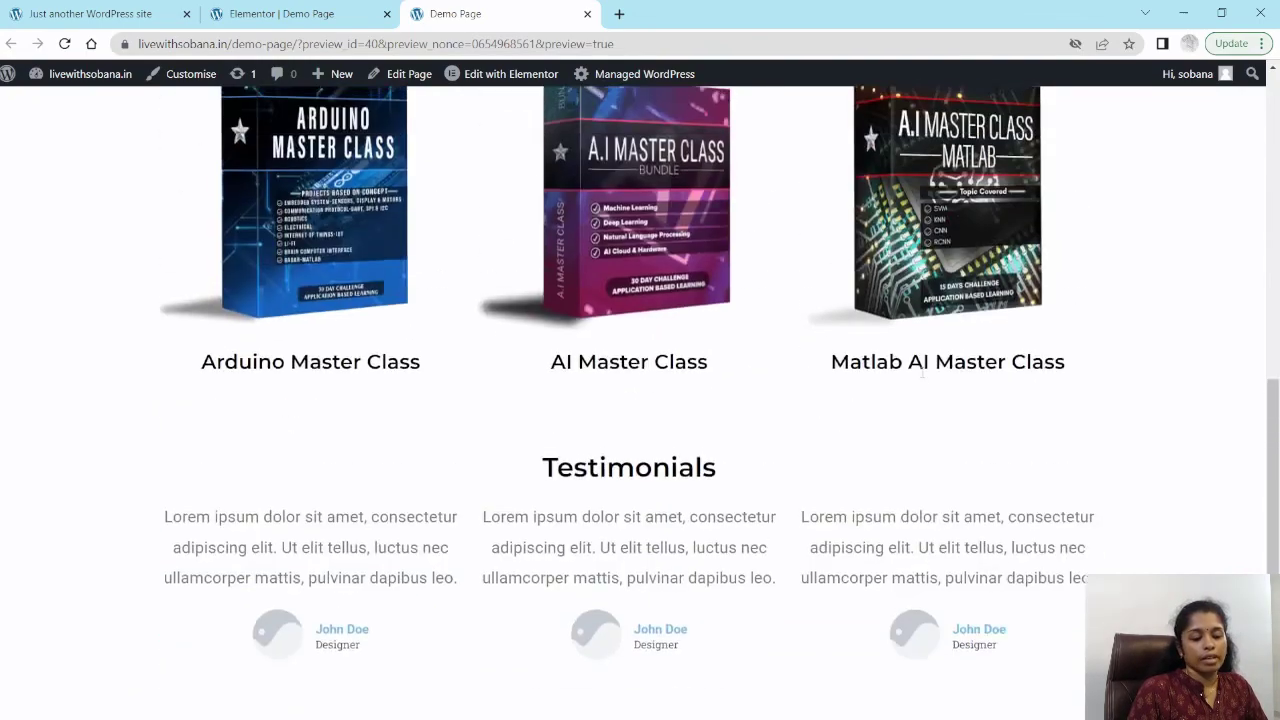
pyautogui.scroll(2, 866, 318)
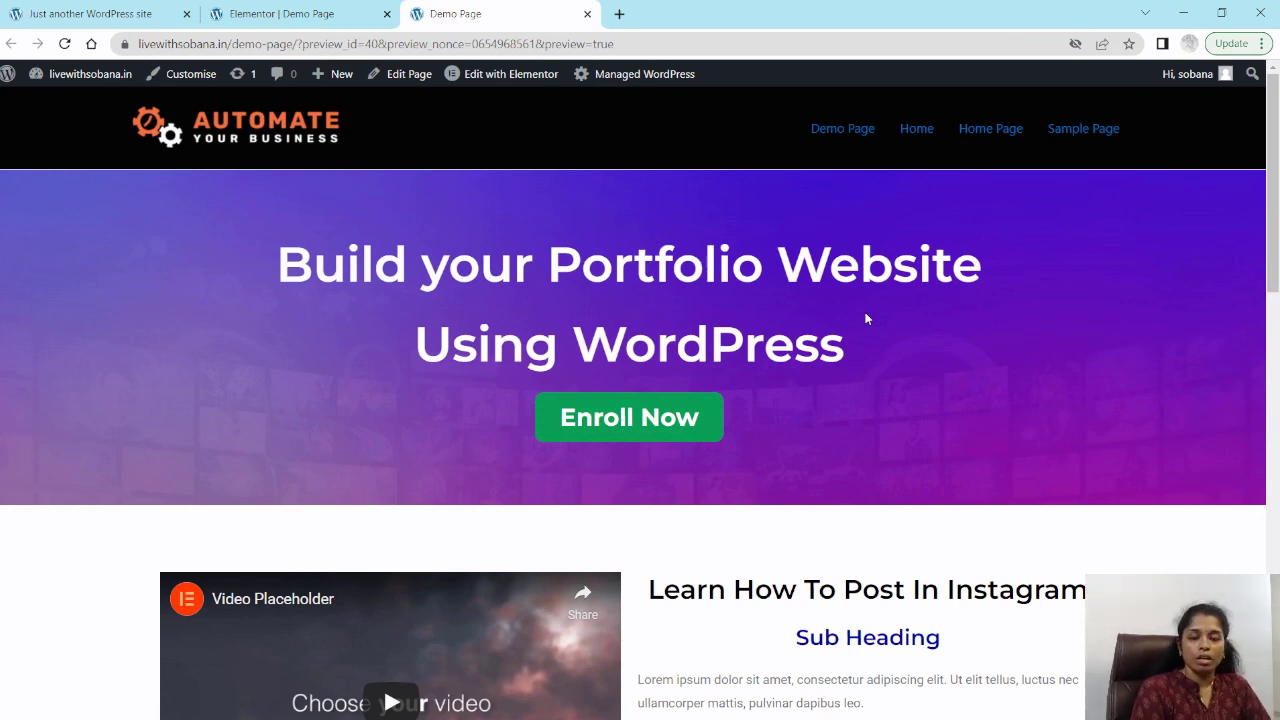
# Step: Open a new browser tab
pyautogui.hotkey('ctrl', 't')
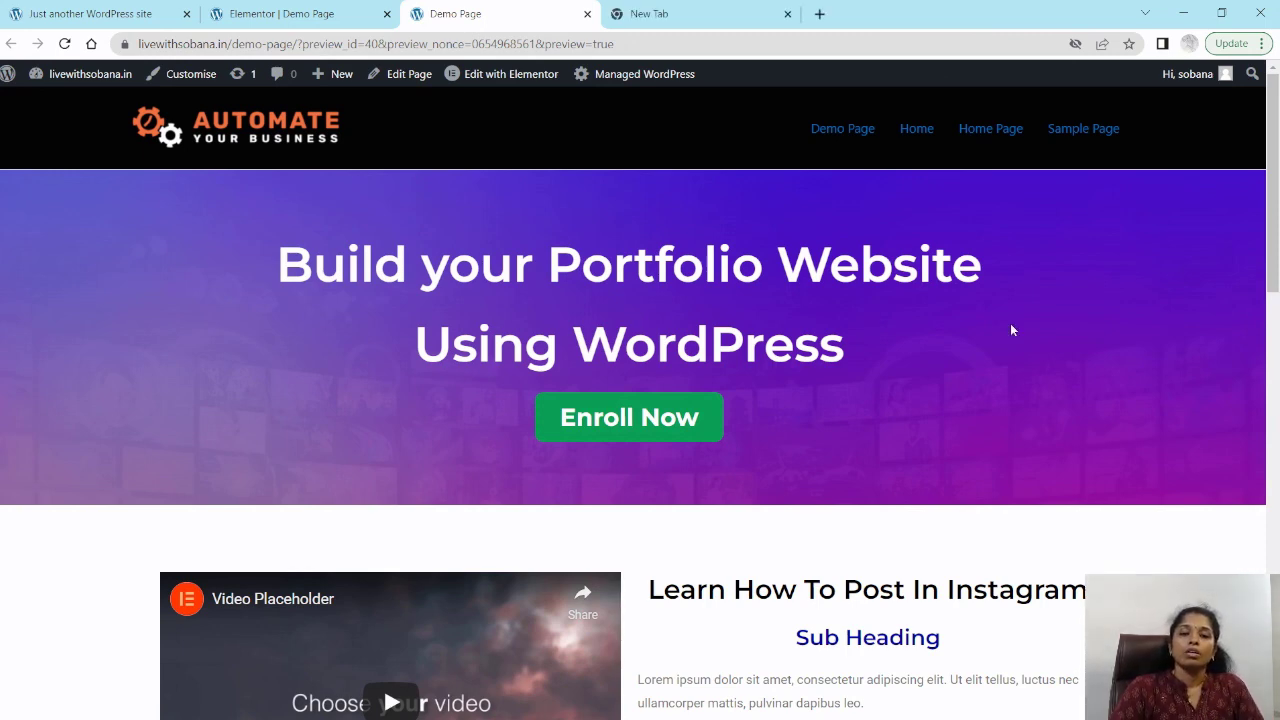